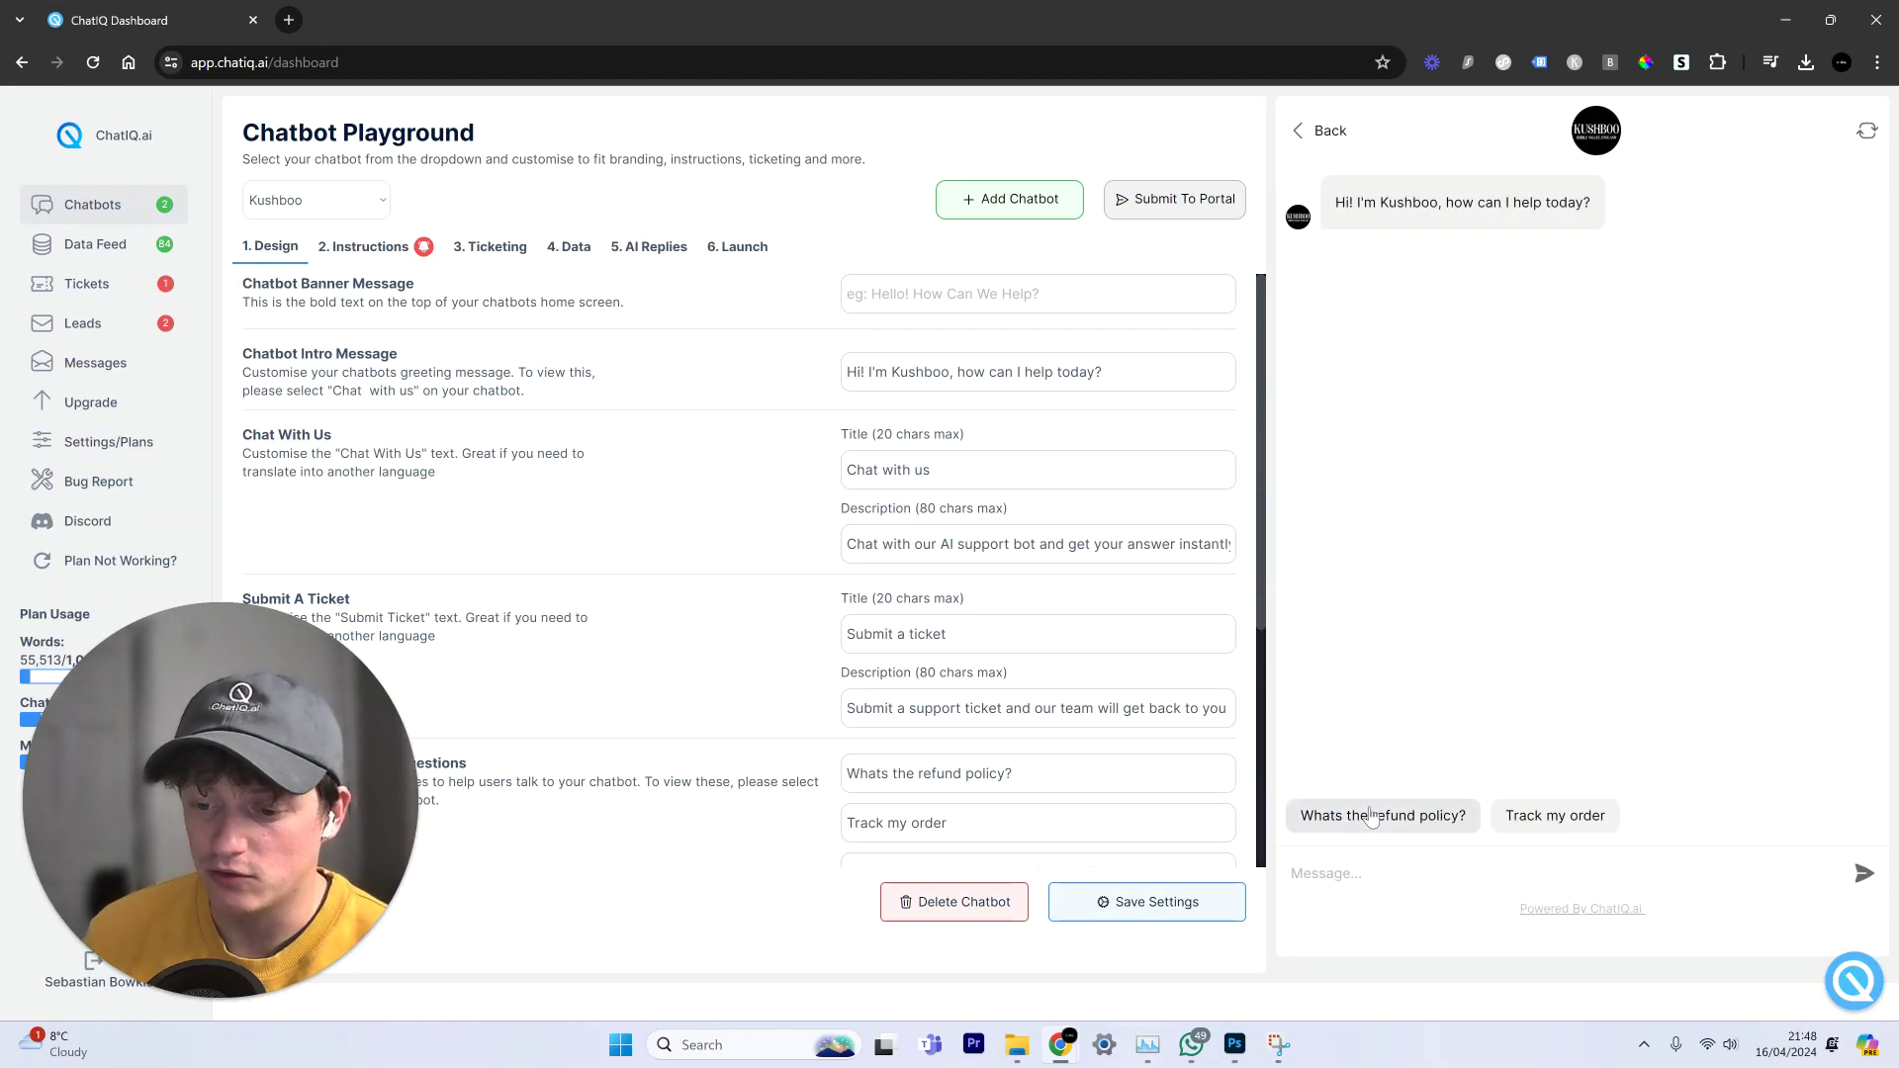
# Step: Test the Kushboo bot's refund-policy answer and ticket form in the preview, then view Tickets
pyautogui.click(1371, 816)
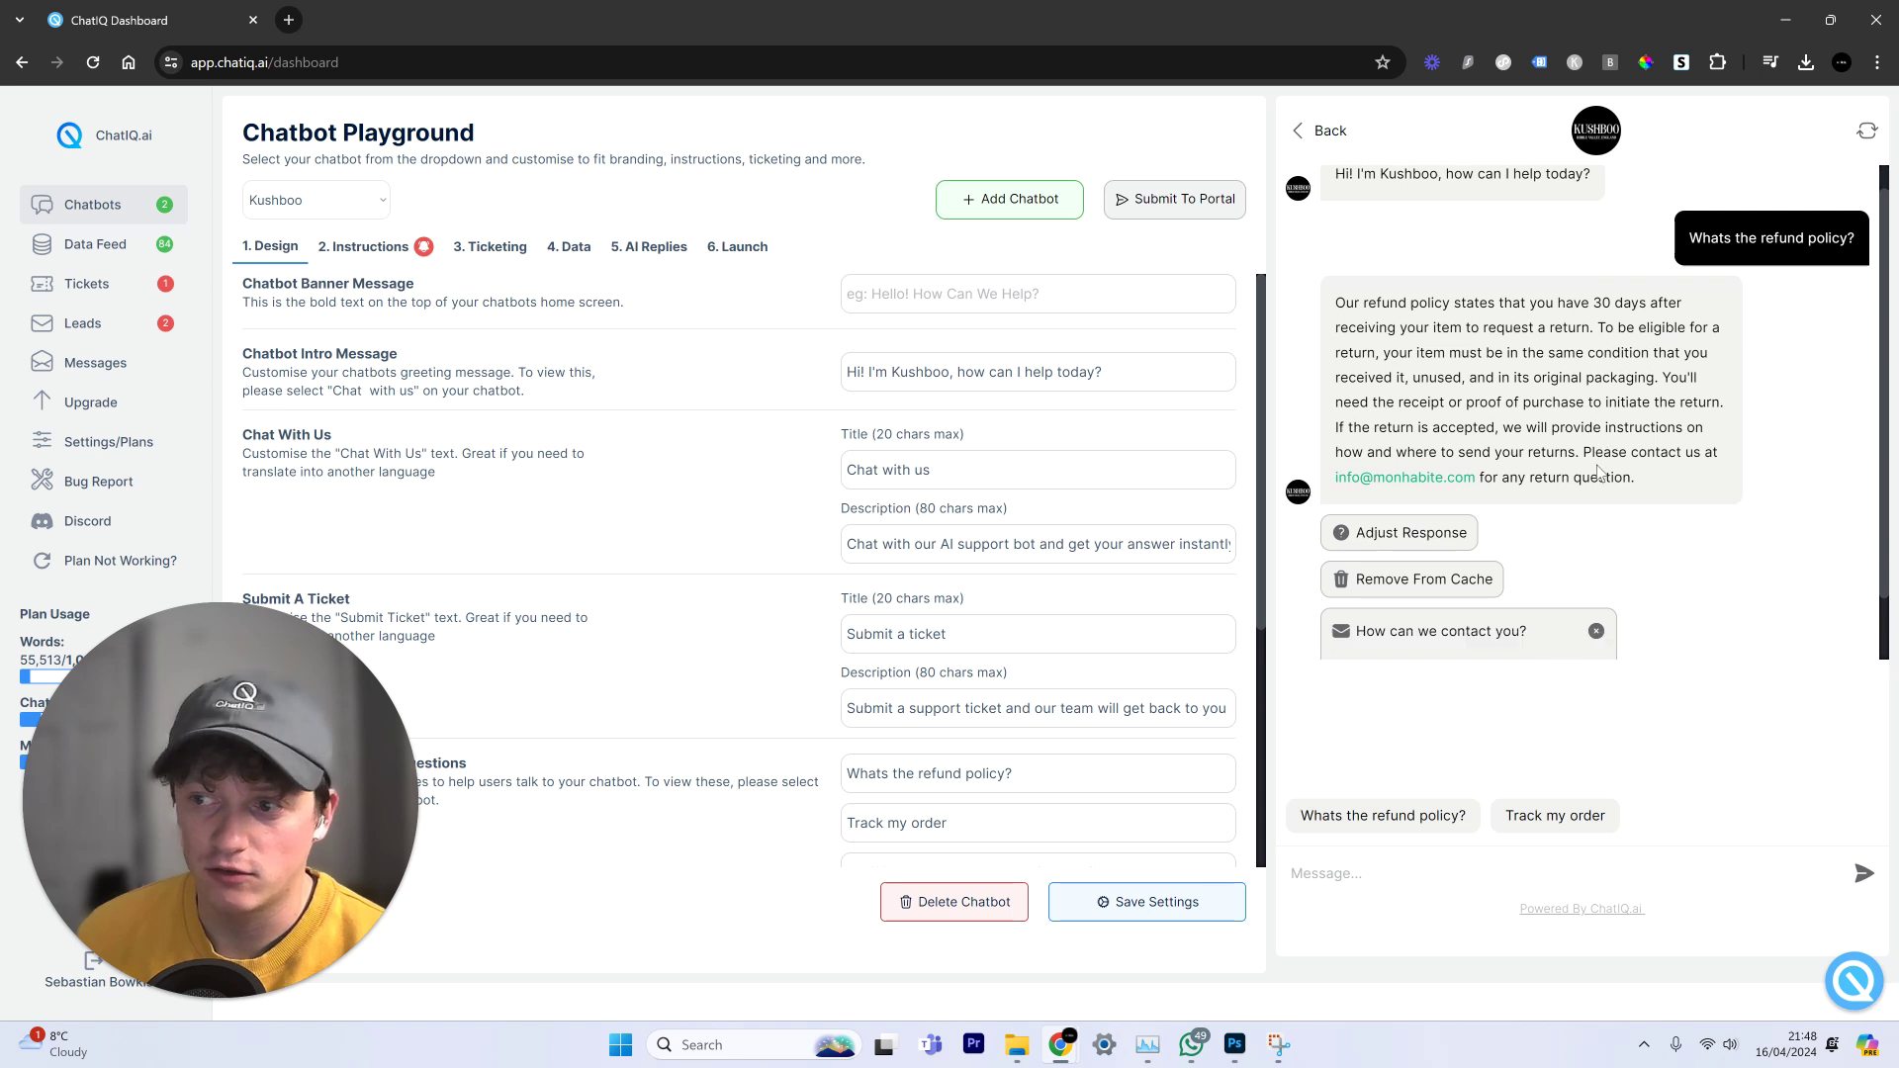
pyautogui.click(1326, 135)
pyautogui.click(1590, 848)
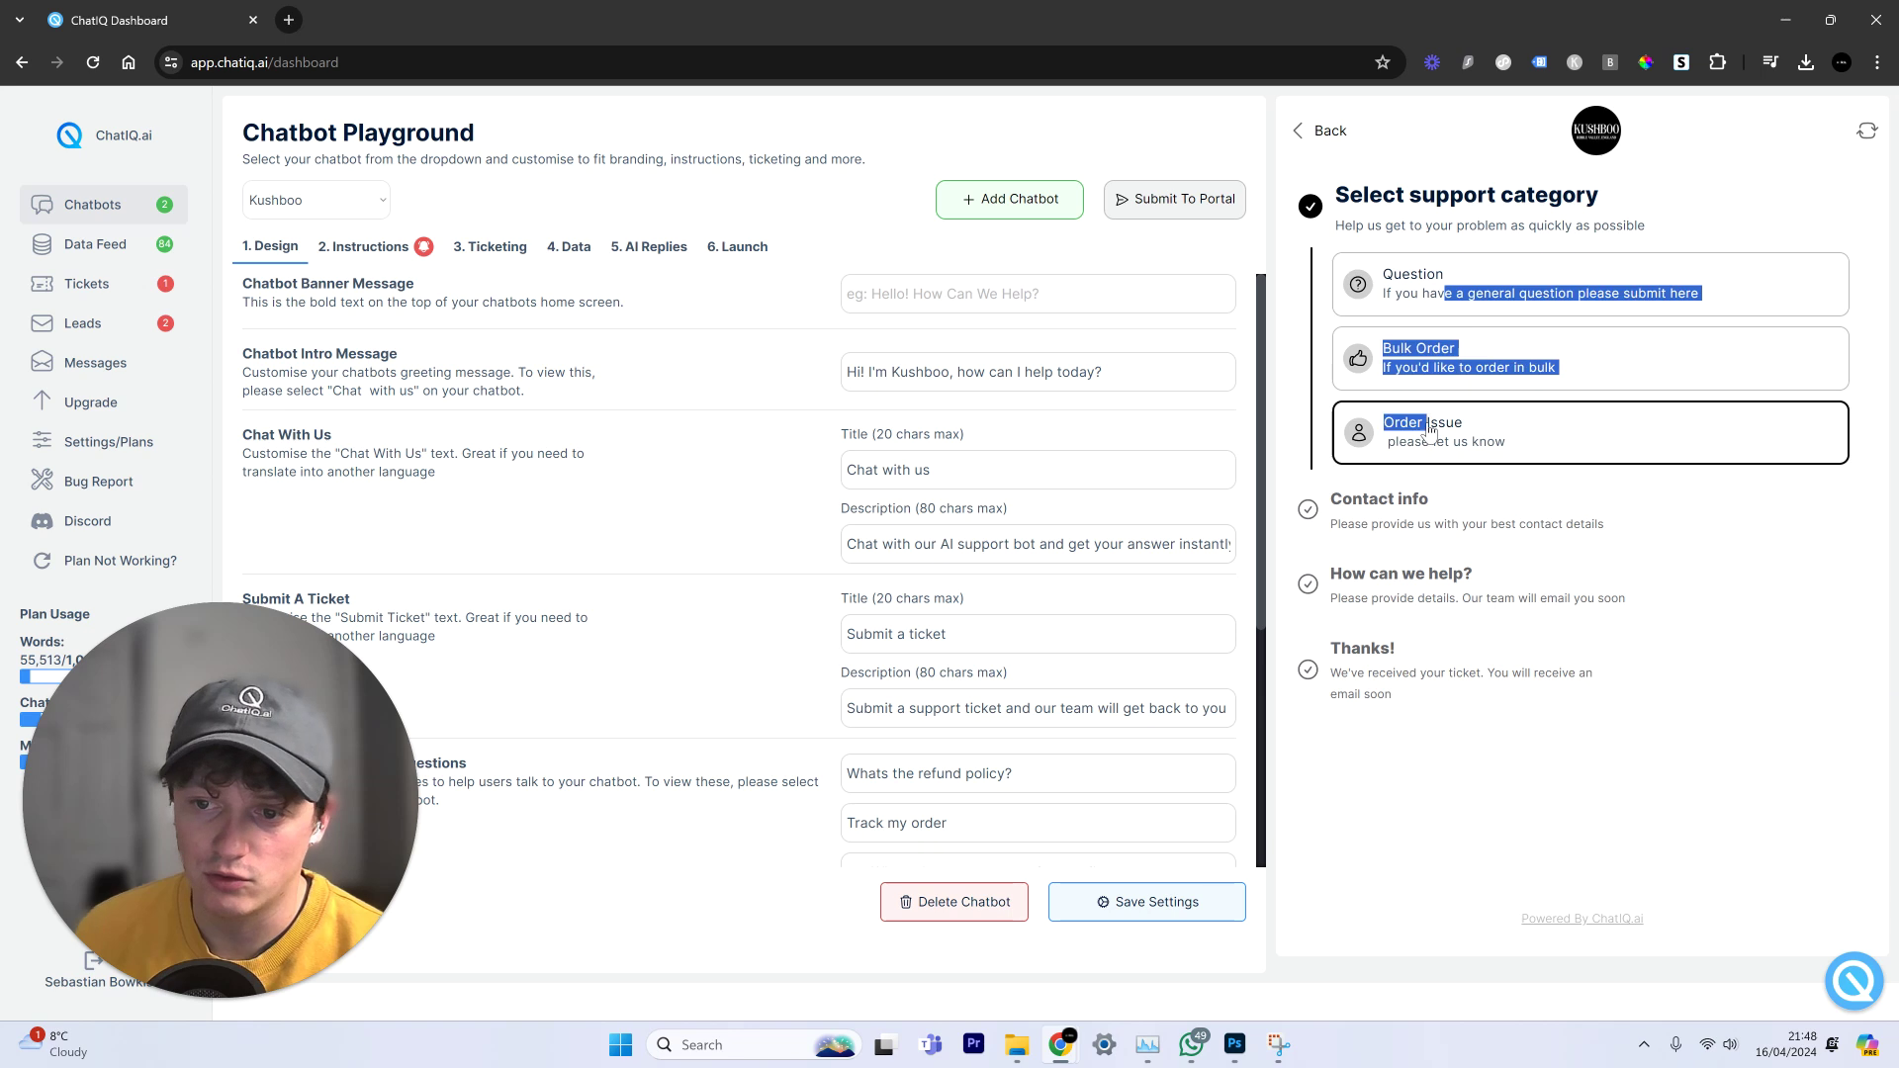
pyautogui.click(173, 297)
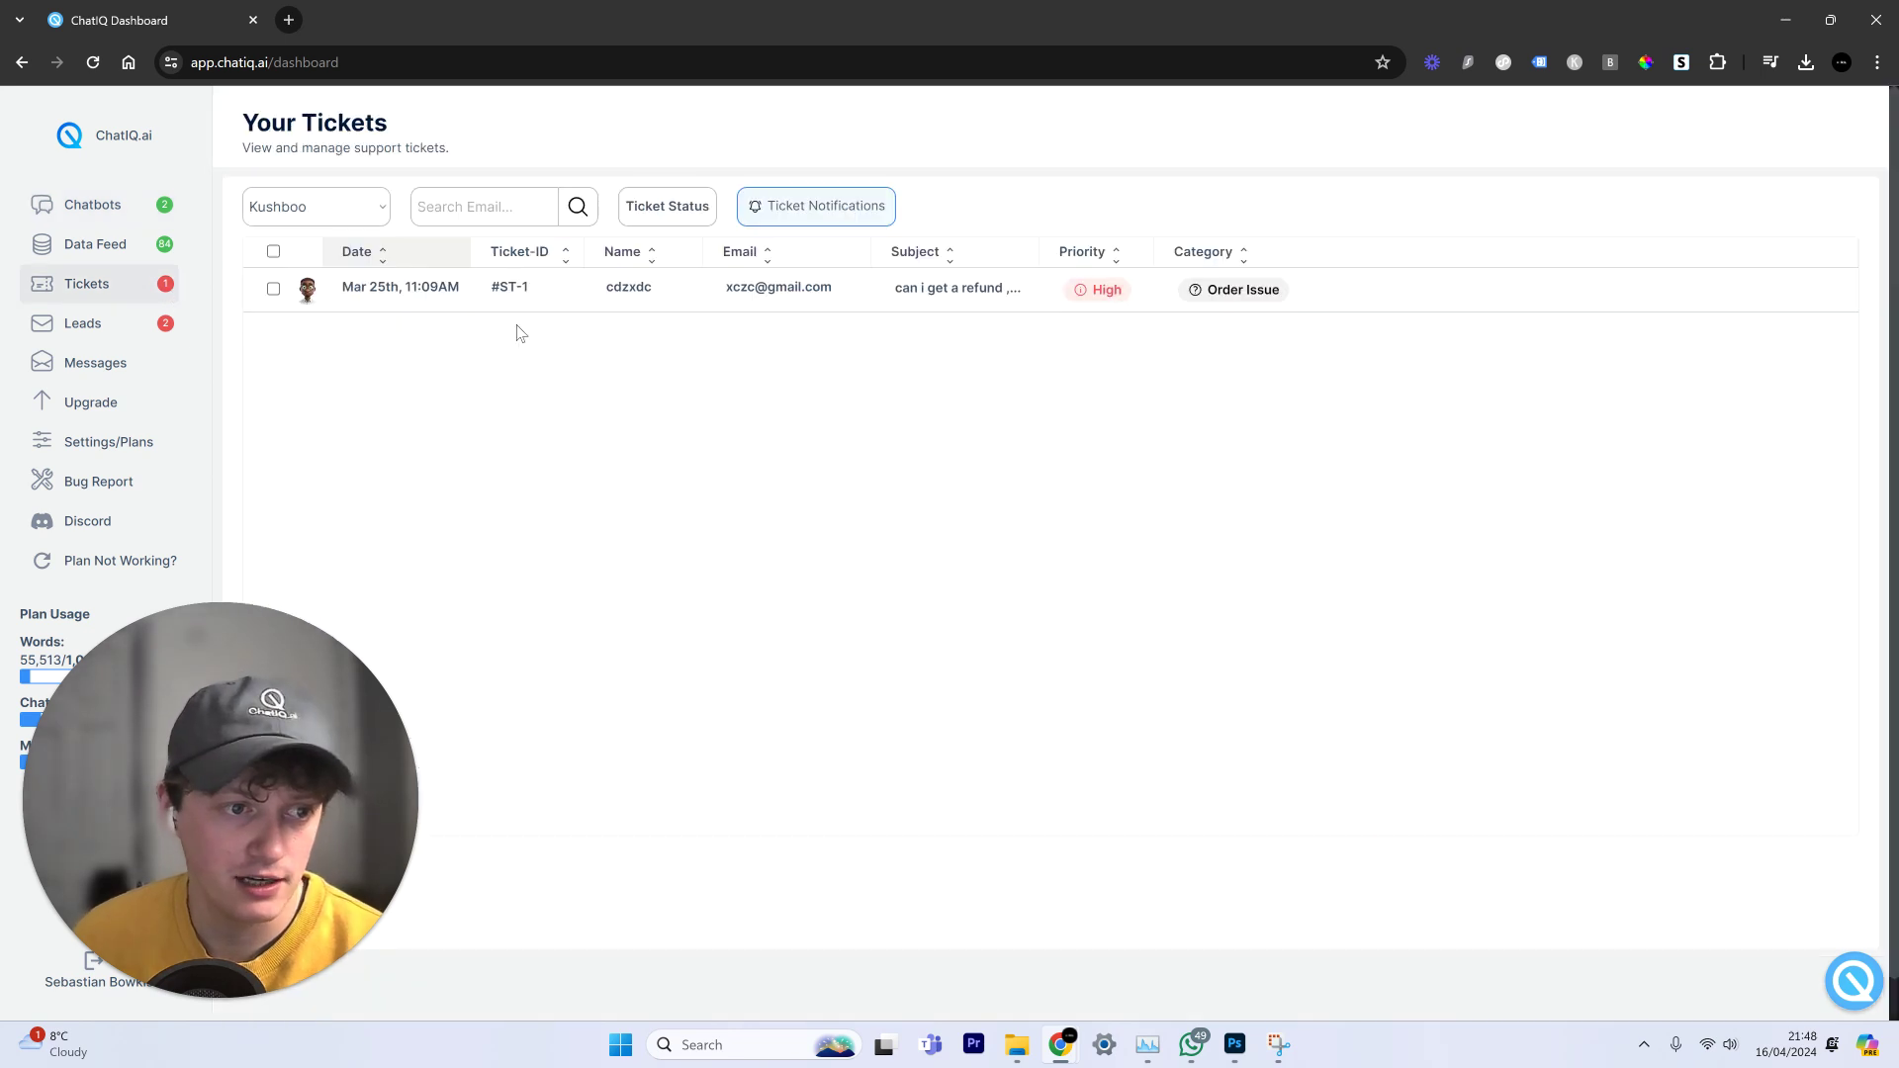
# Step: Get an AI-suggested reply for the refund Order Issue ticket, then go to Kushboo's notification settings
pyautogui.click(620, 308)
pyautogui.click(1671, 726)
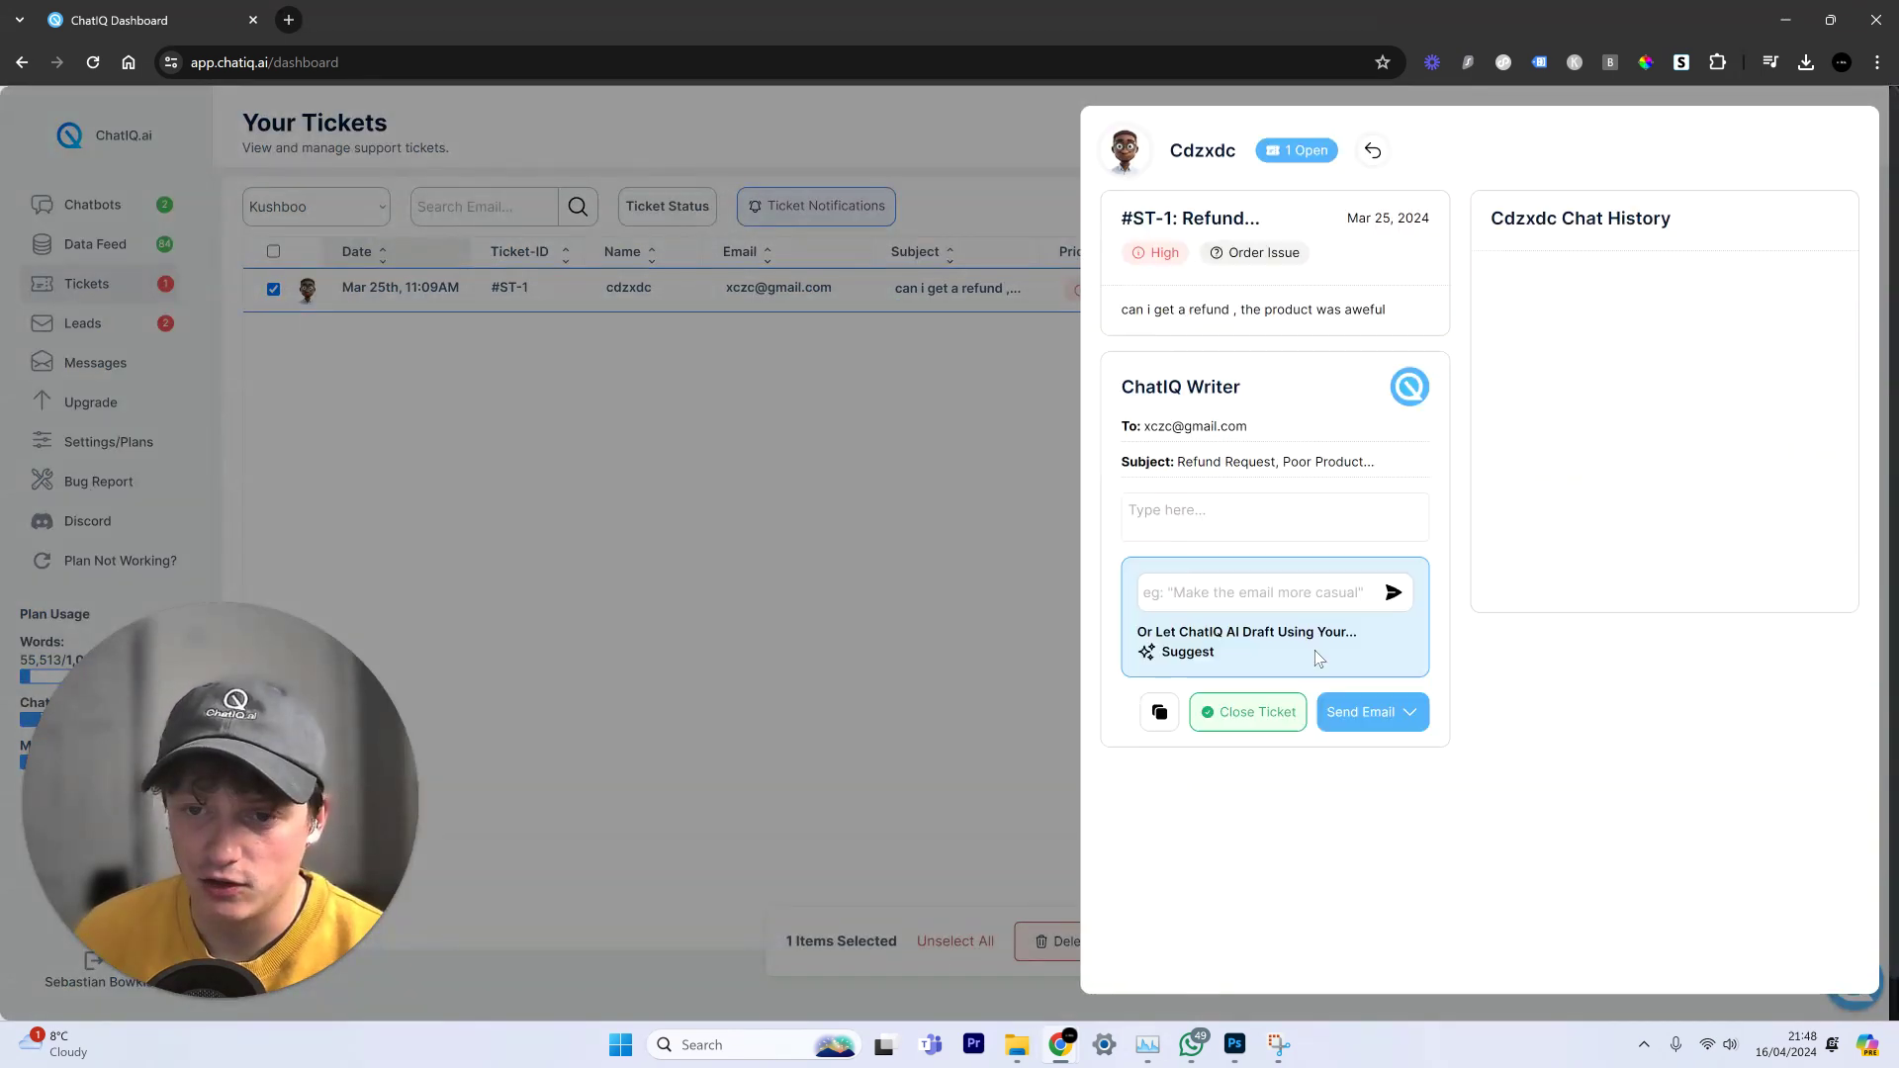
pyautogui.click(1191, 632)
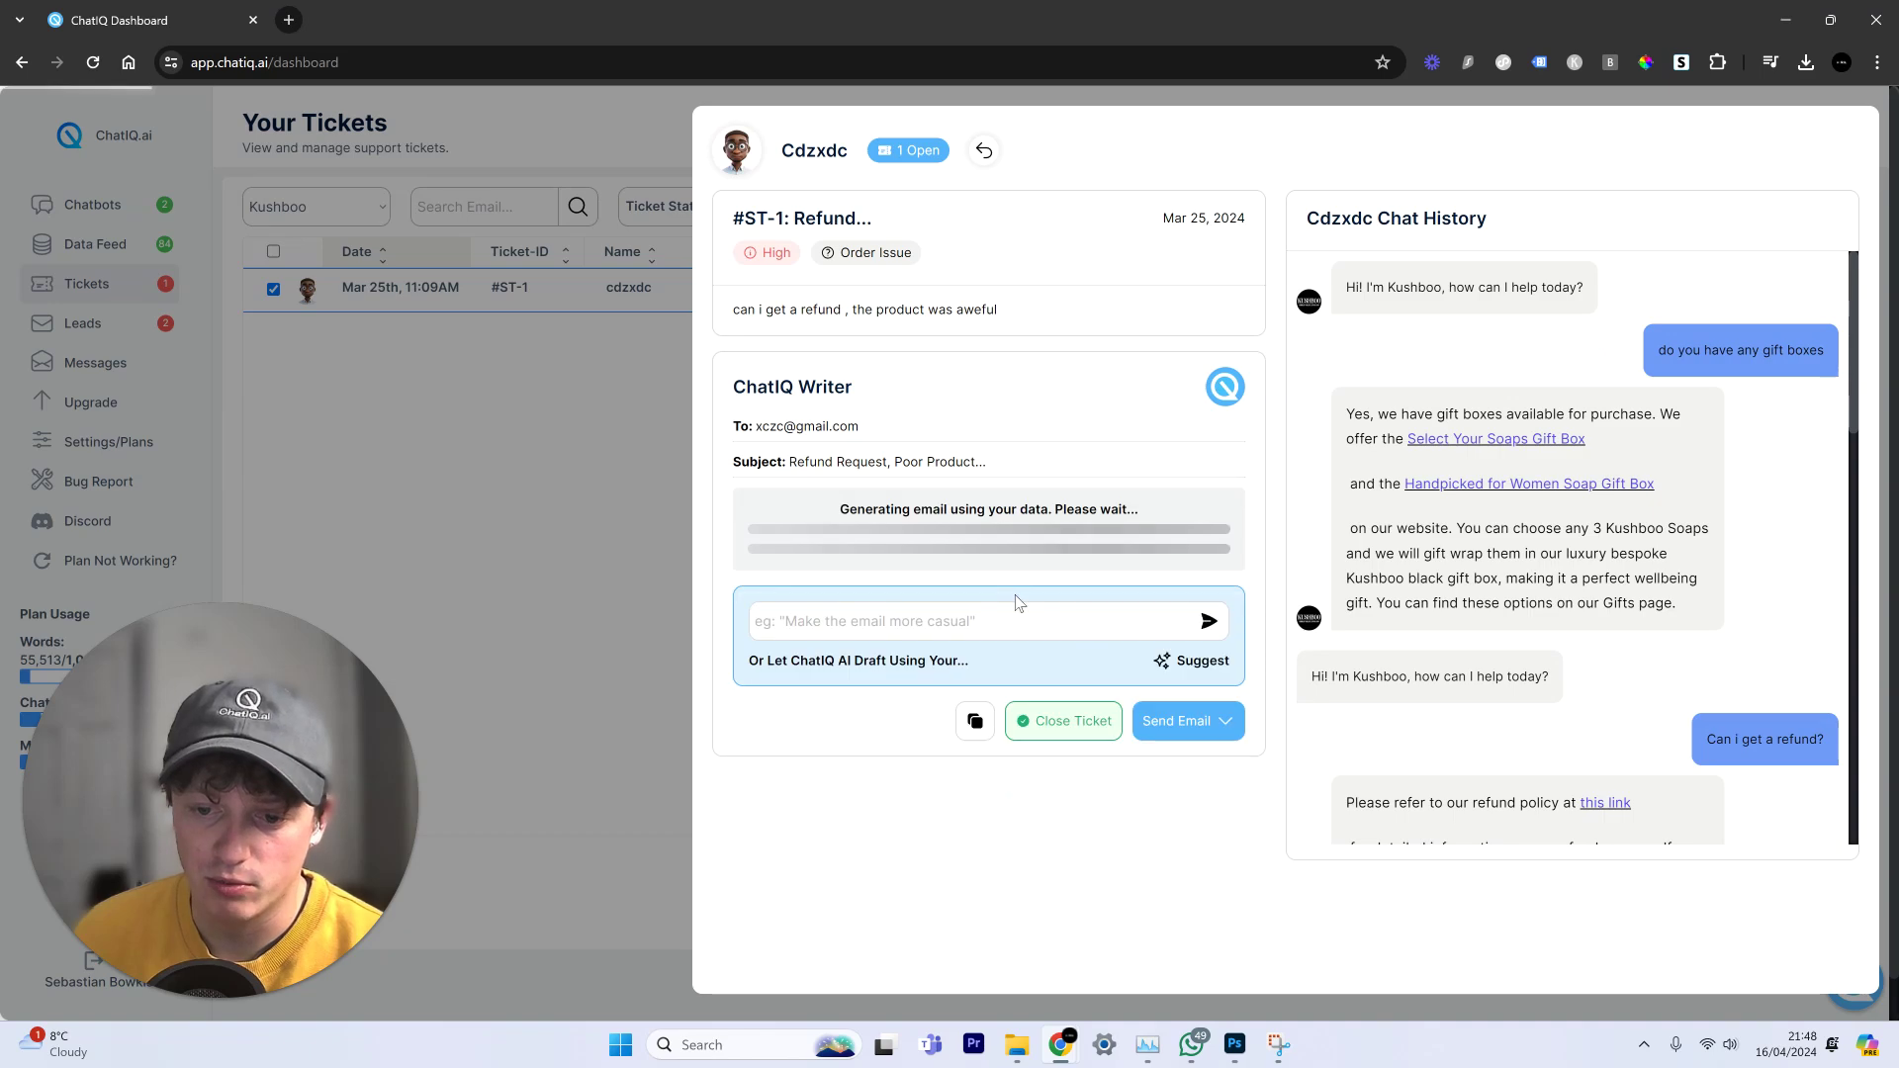
pyautogui.click(1223, 722)
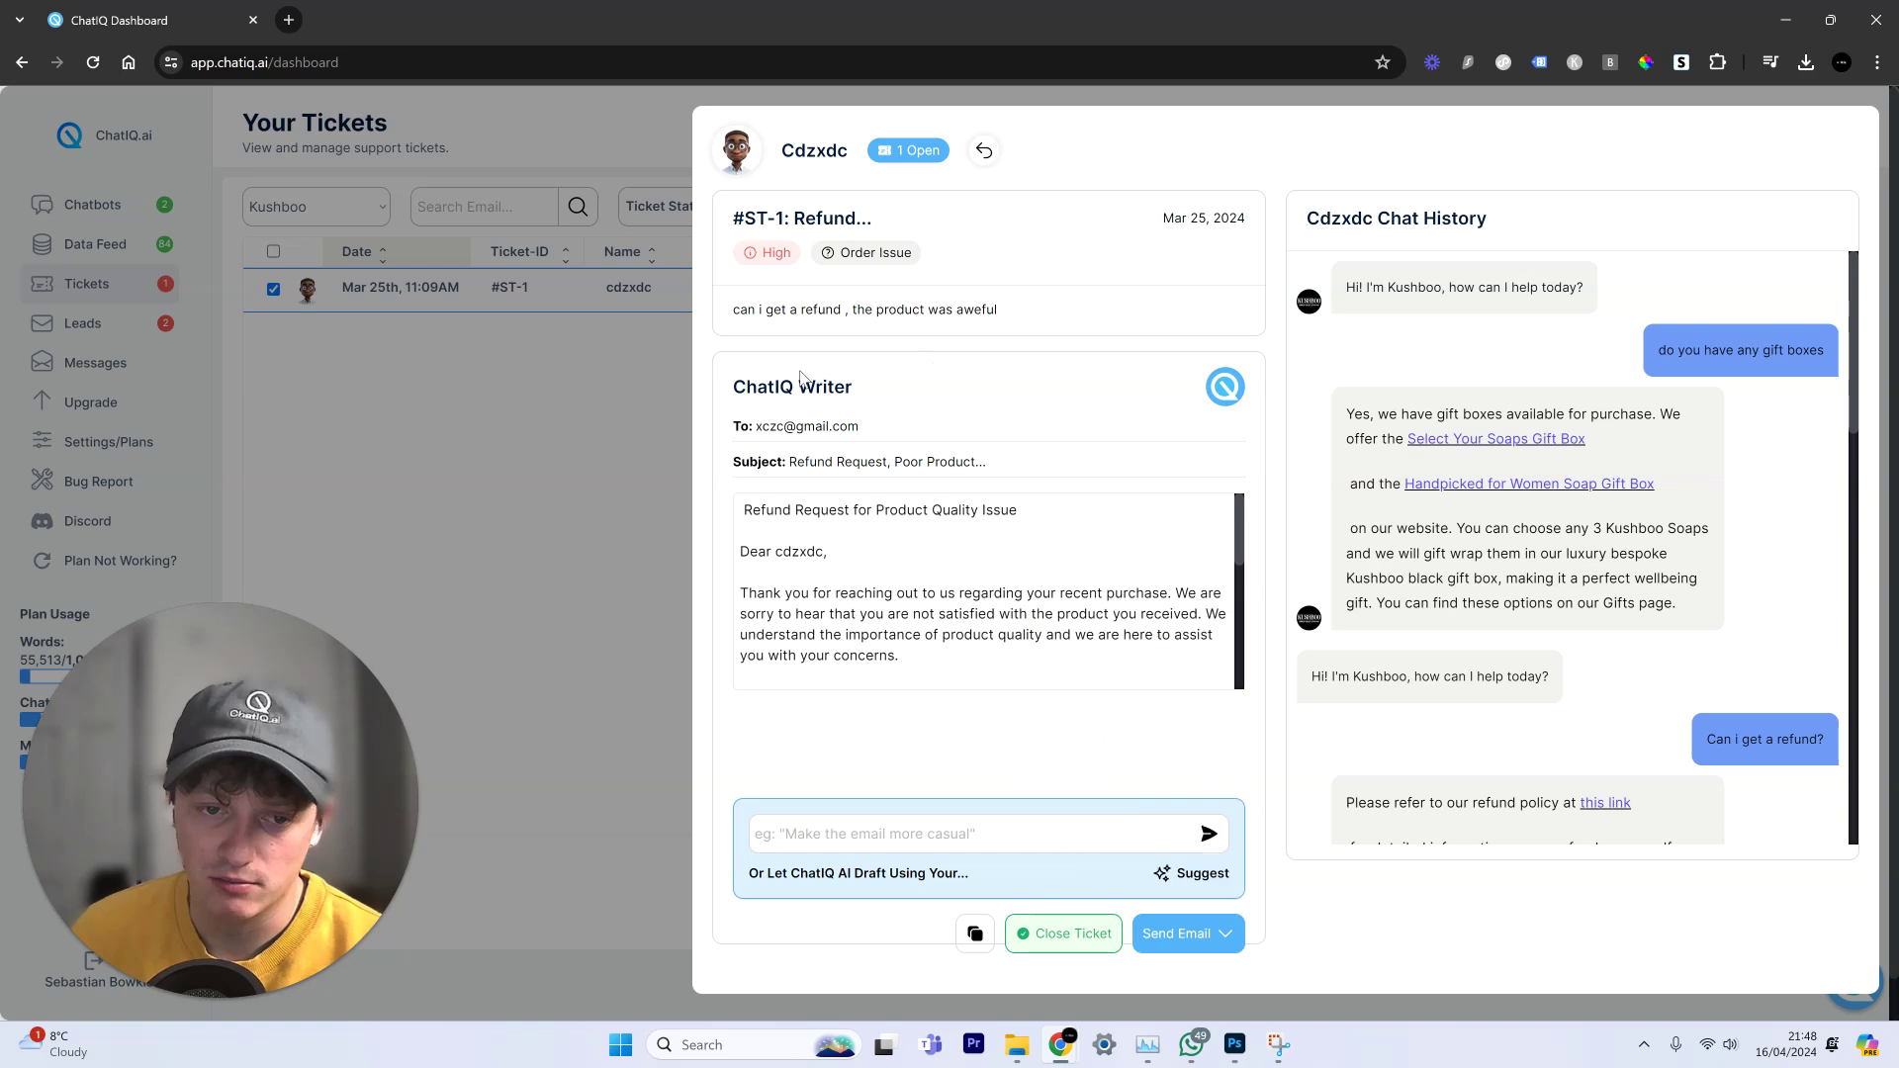
pyautogui.click(246, 482)
pyautogui.click(106, 441)
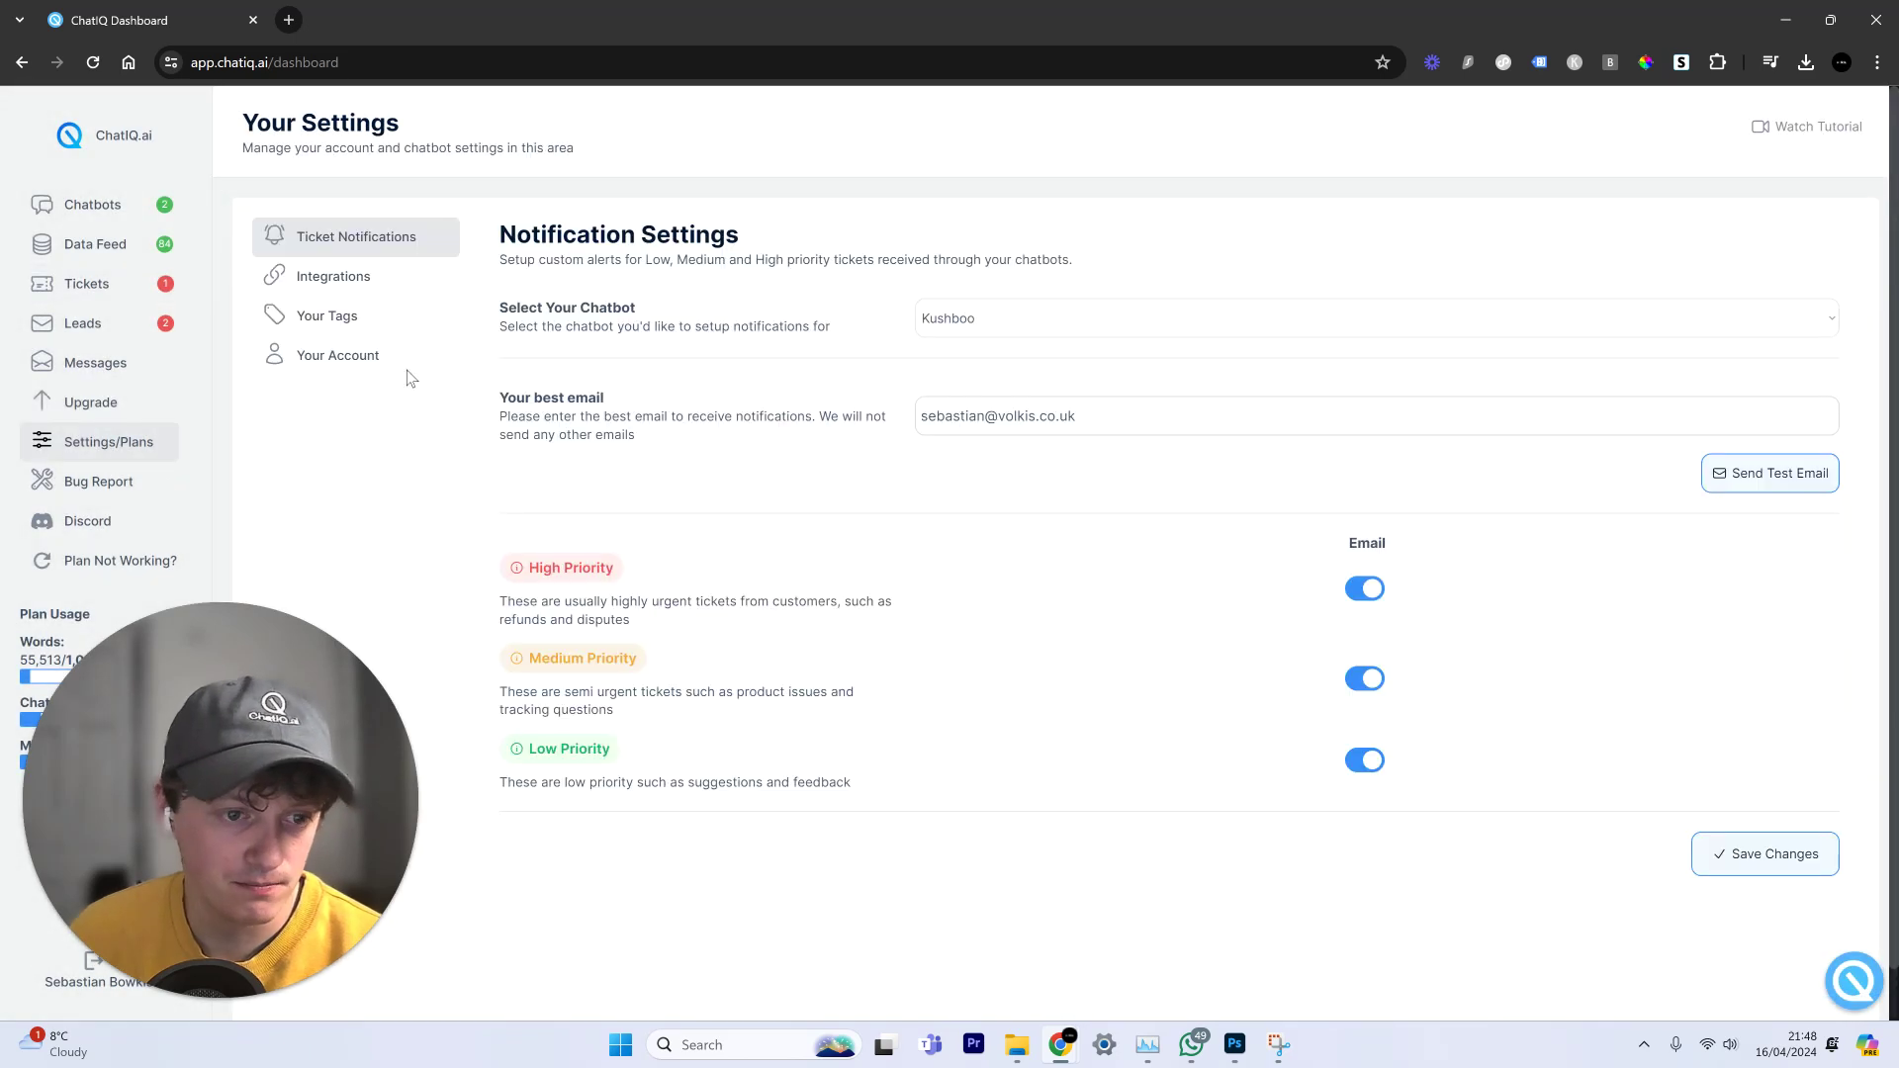
# Step: Check the Sendgrid API key under Integrations, then sign out to the Start Your Trial page
pyautogui.click(376, 277)
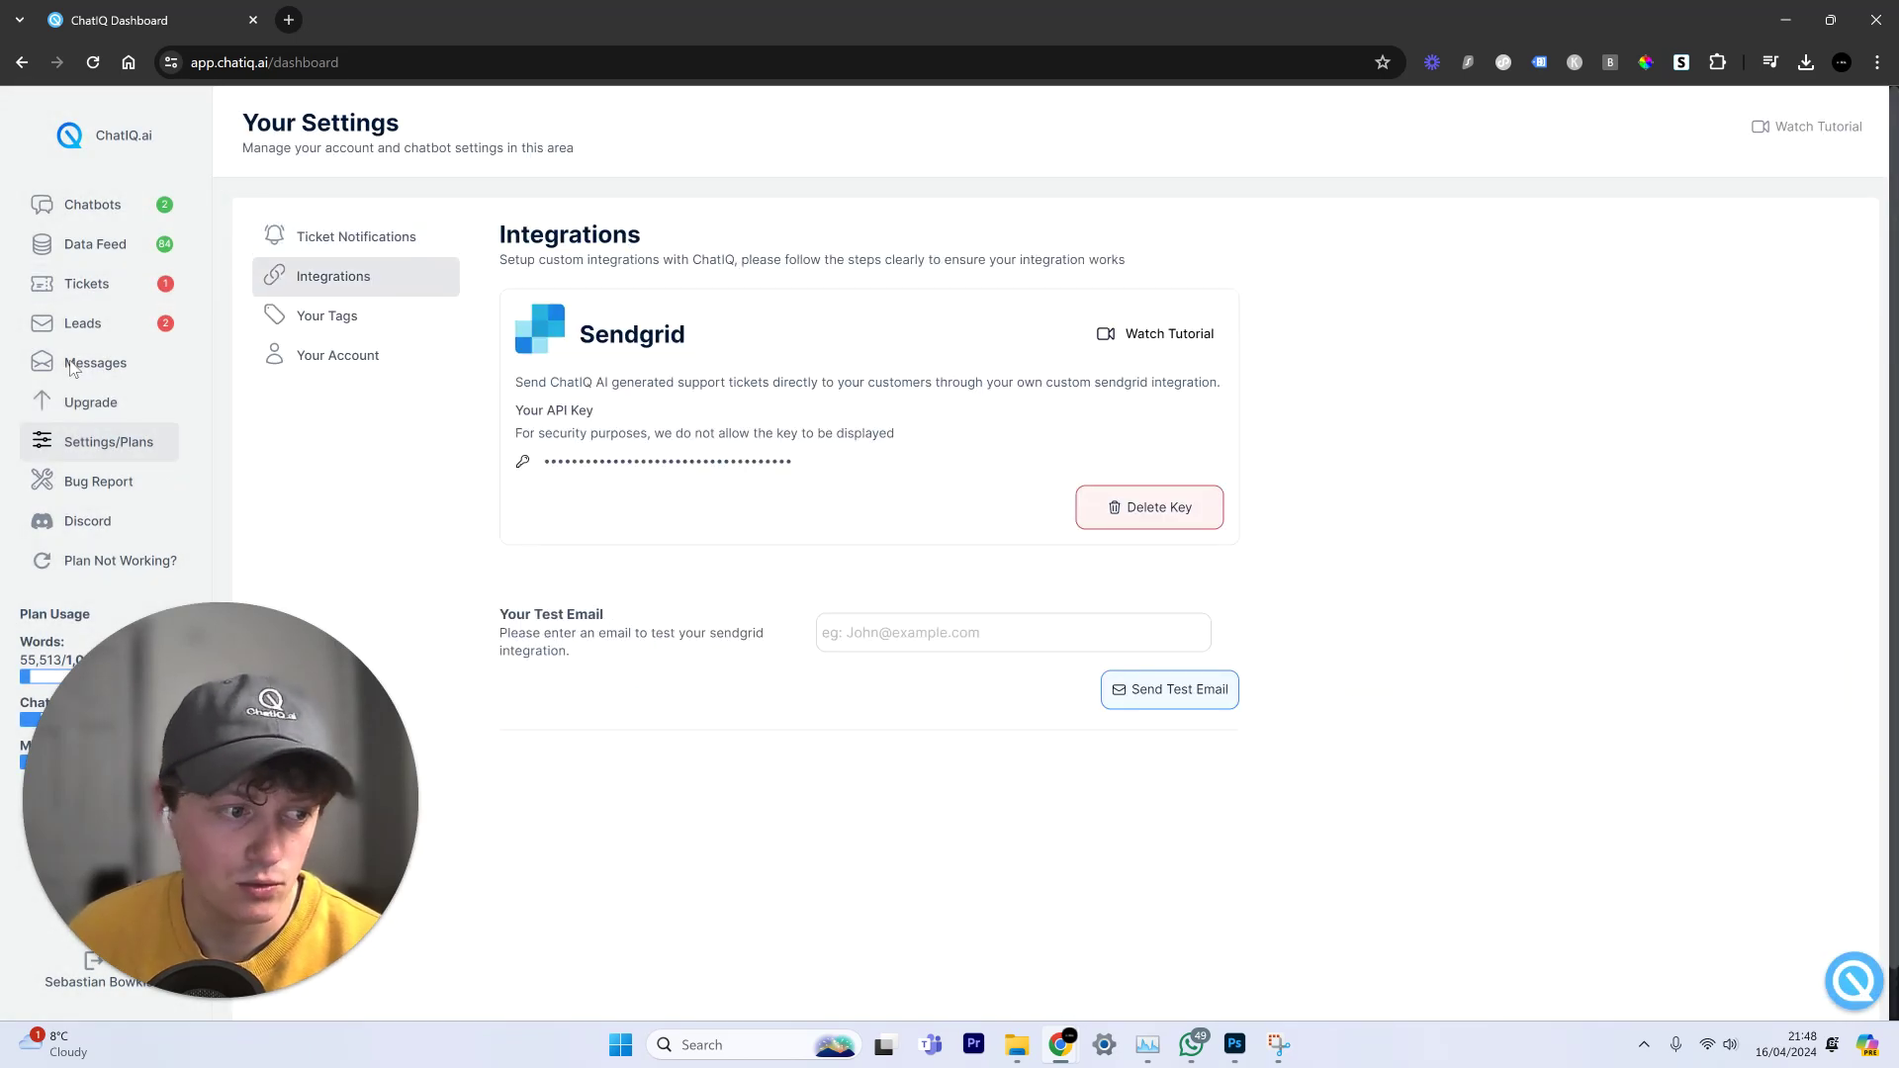
pyautogui.click(59, 407)
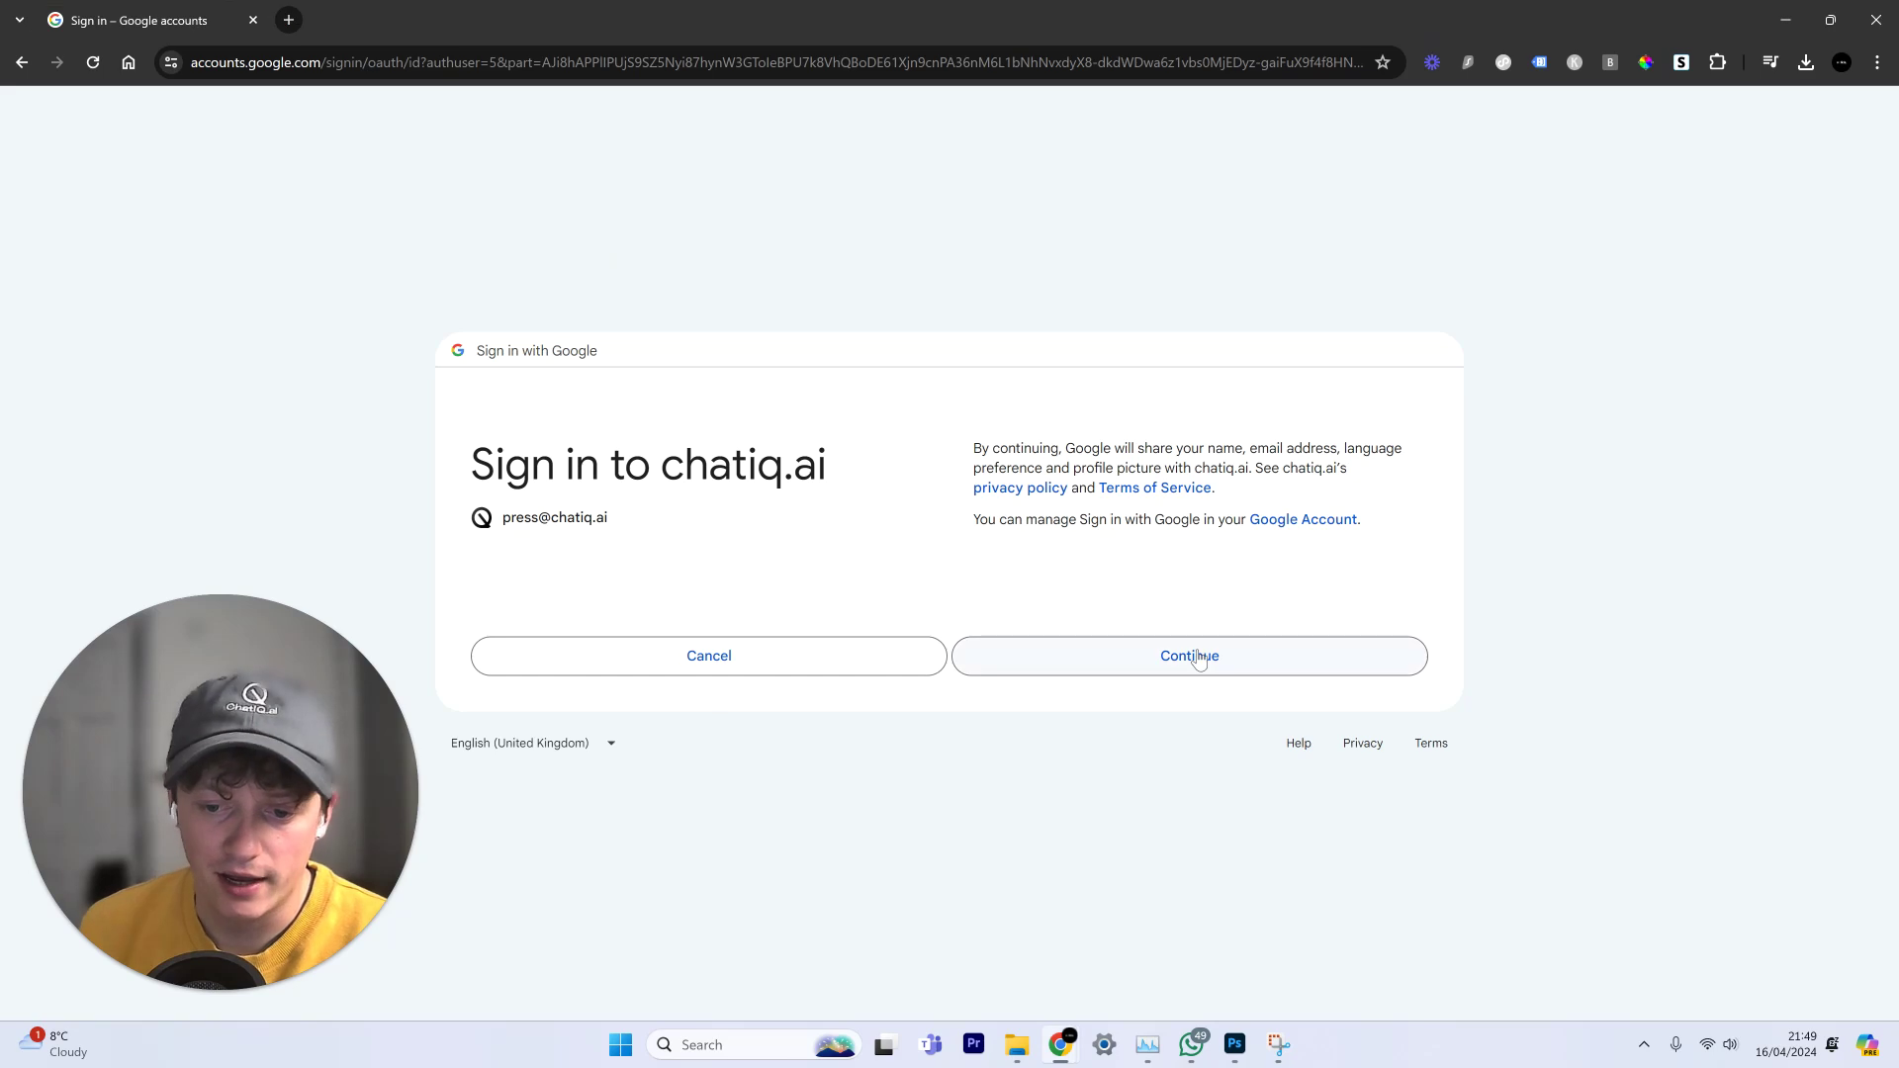
# Step: Create the account with Google sign-in, reaching the US$30.00/month Stripe trial checkout
pyautogui.click(1192, 656)
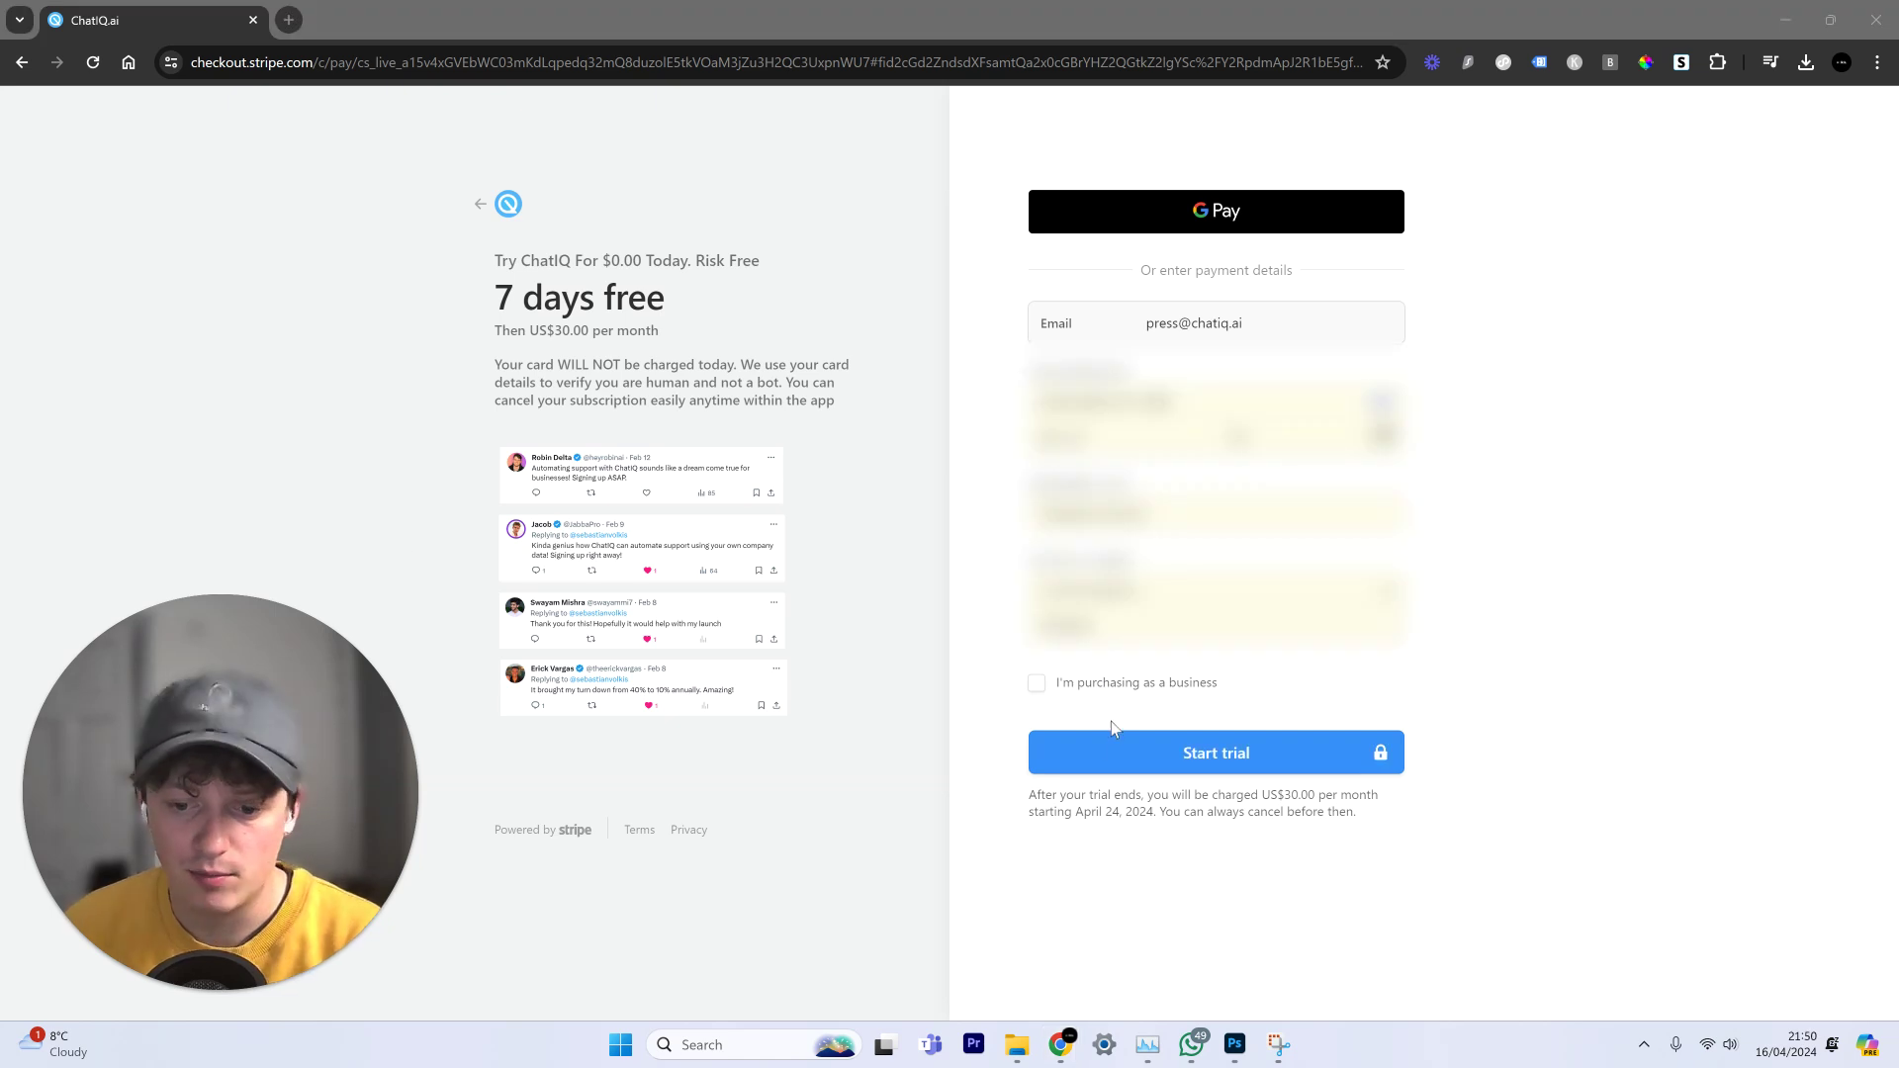
# Step: Start the 7-day free trial with the entered card and dismiss the subscription confirmation
pyautogui.click(1197, 763)
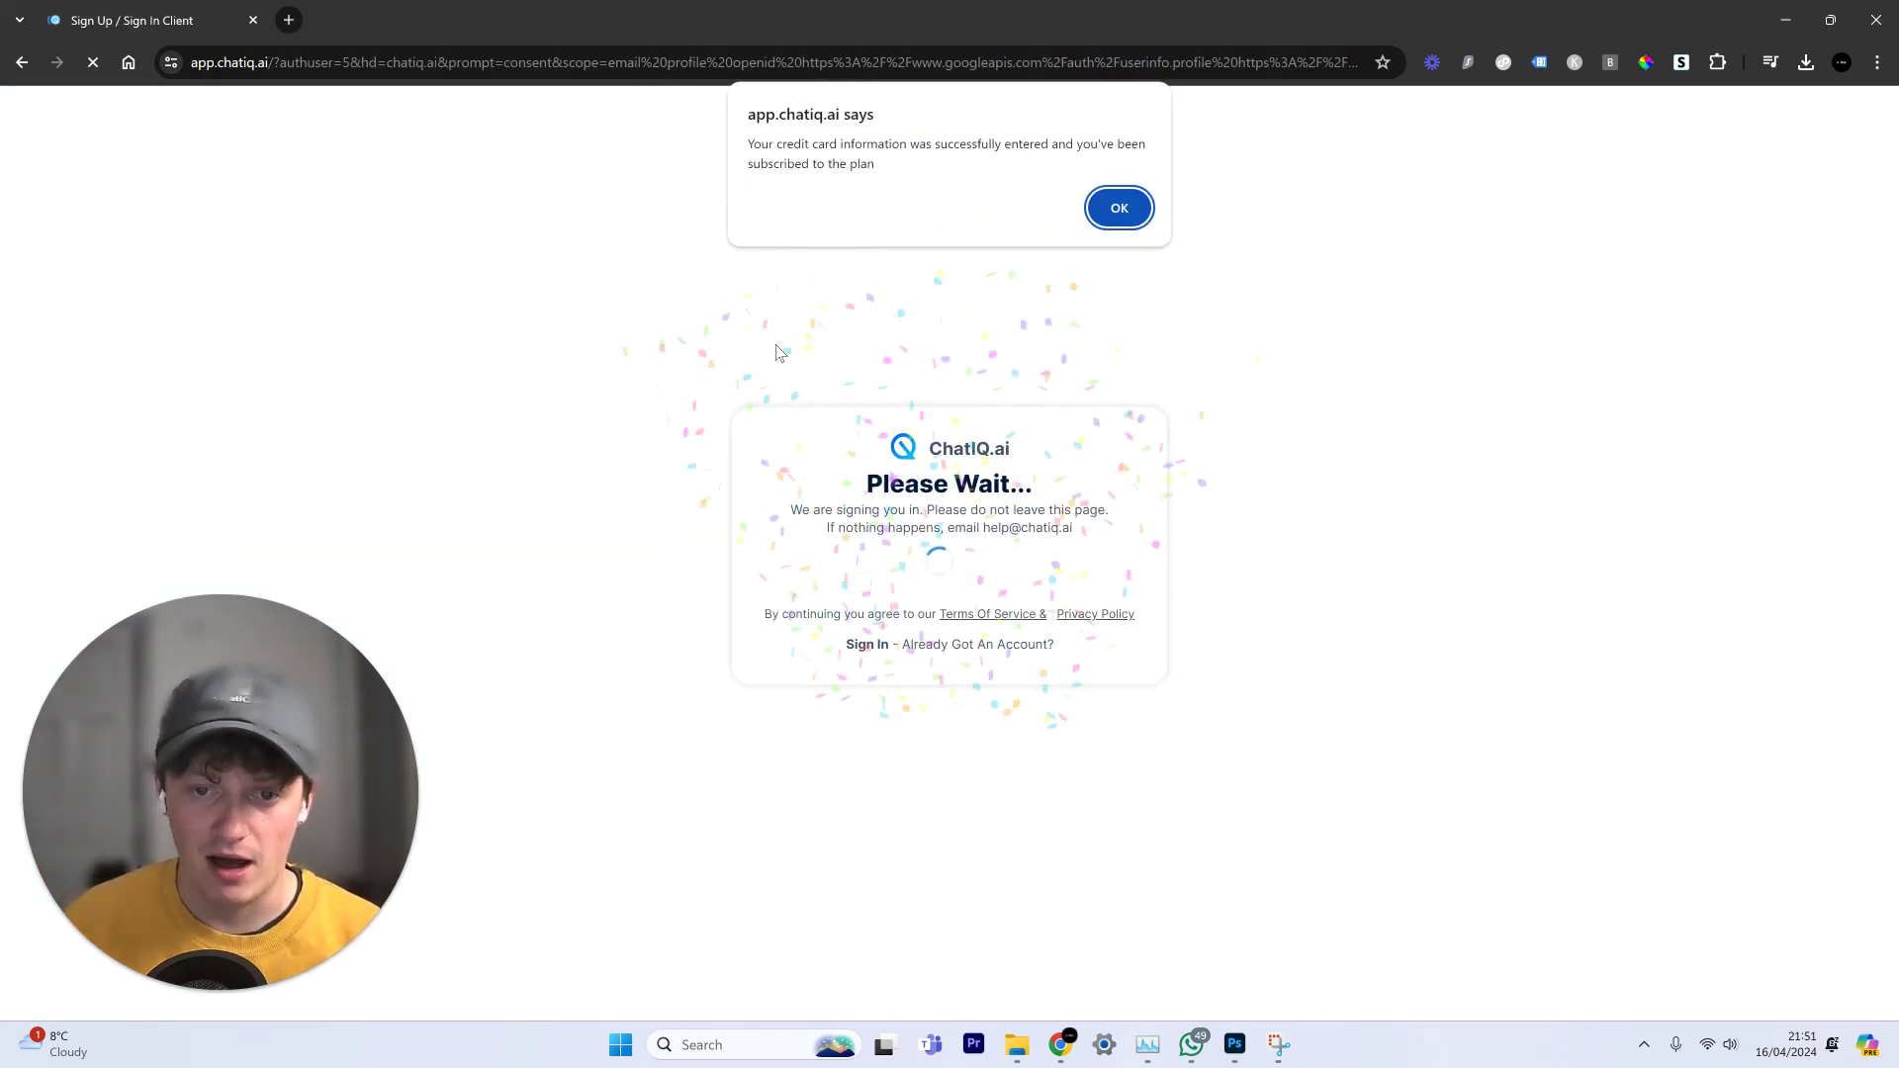
pyautogui.click(1116, 211)
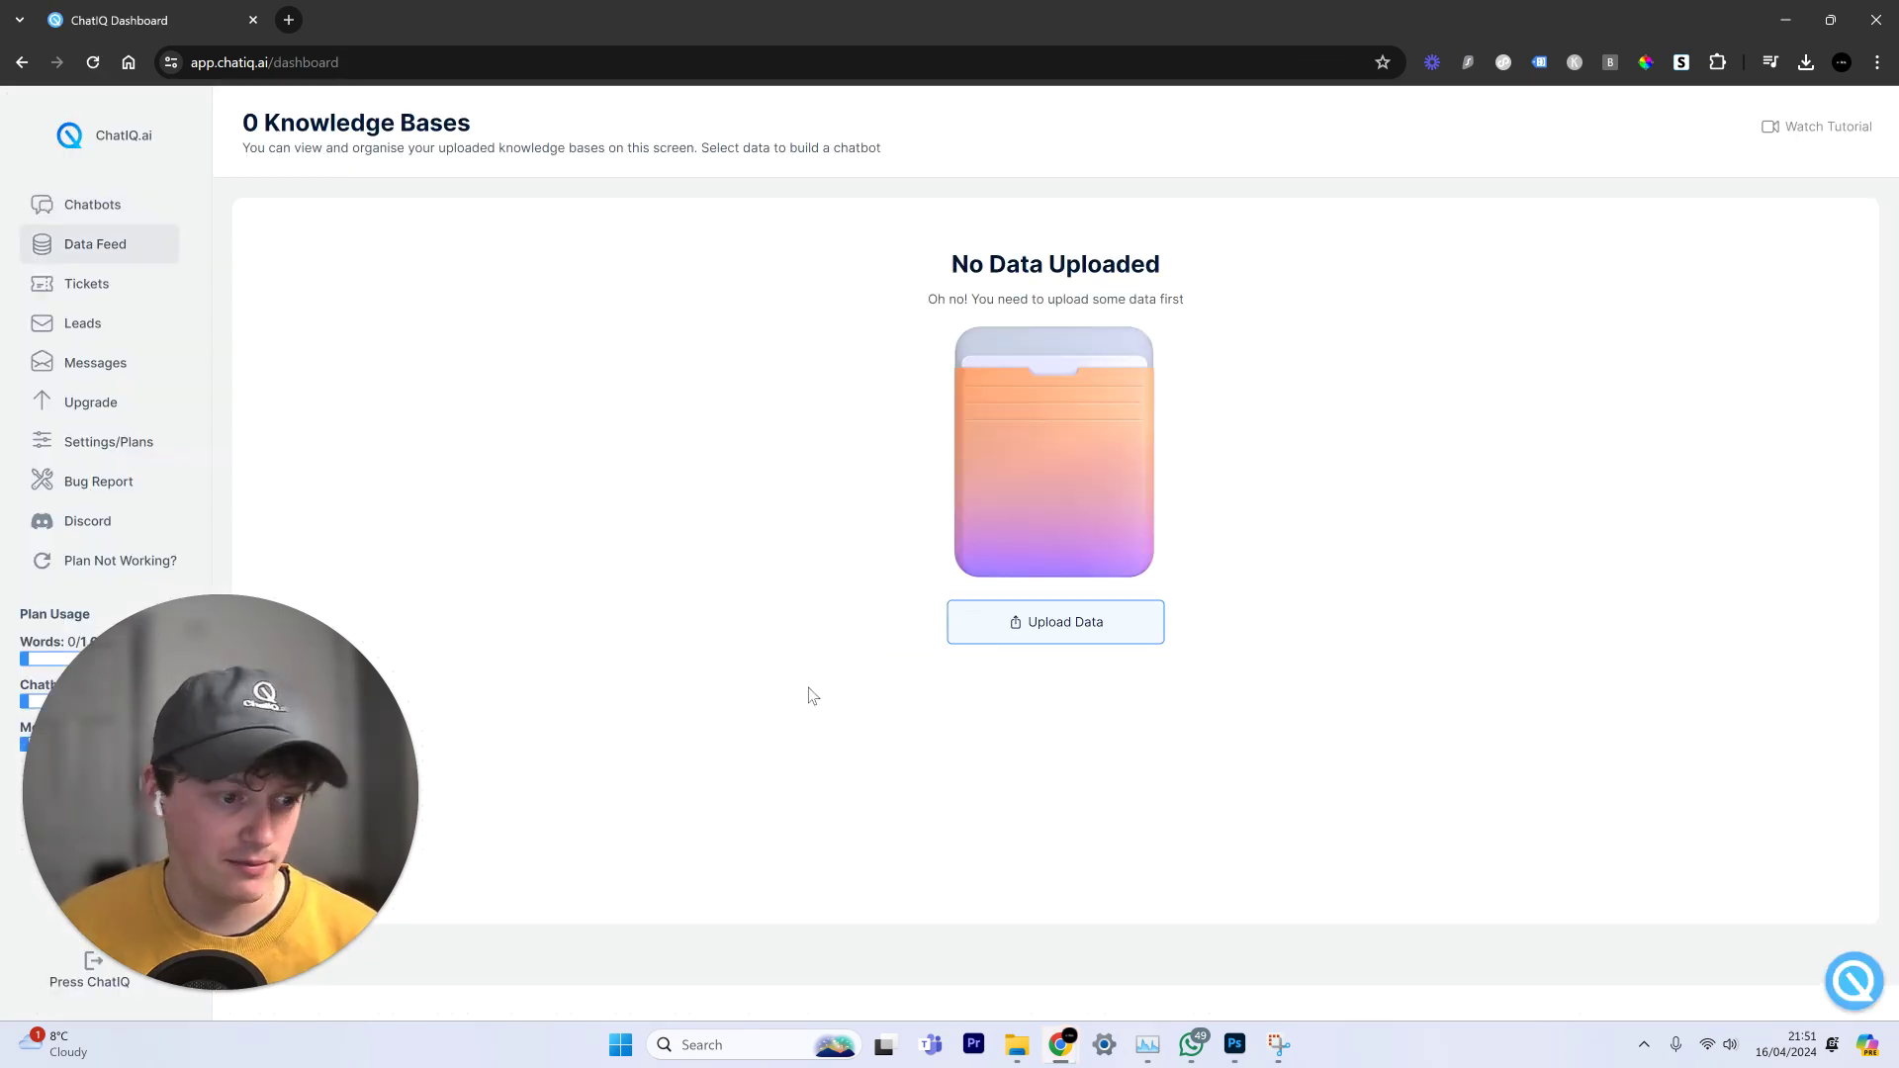
# Step: Fetch the page links for chatiq.ai through Upload Data's URL option
pyautogui.click(1115, 633)
pyautogui.click(821, 295)
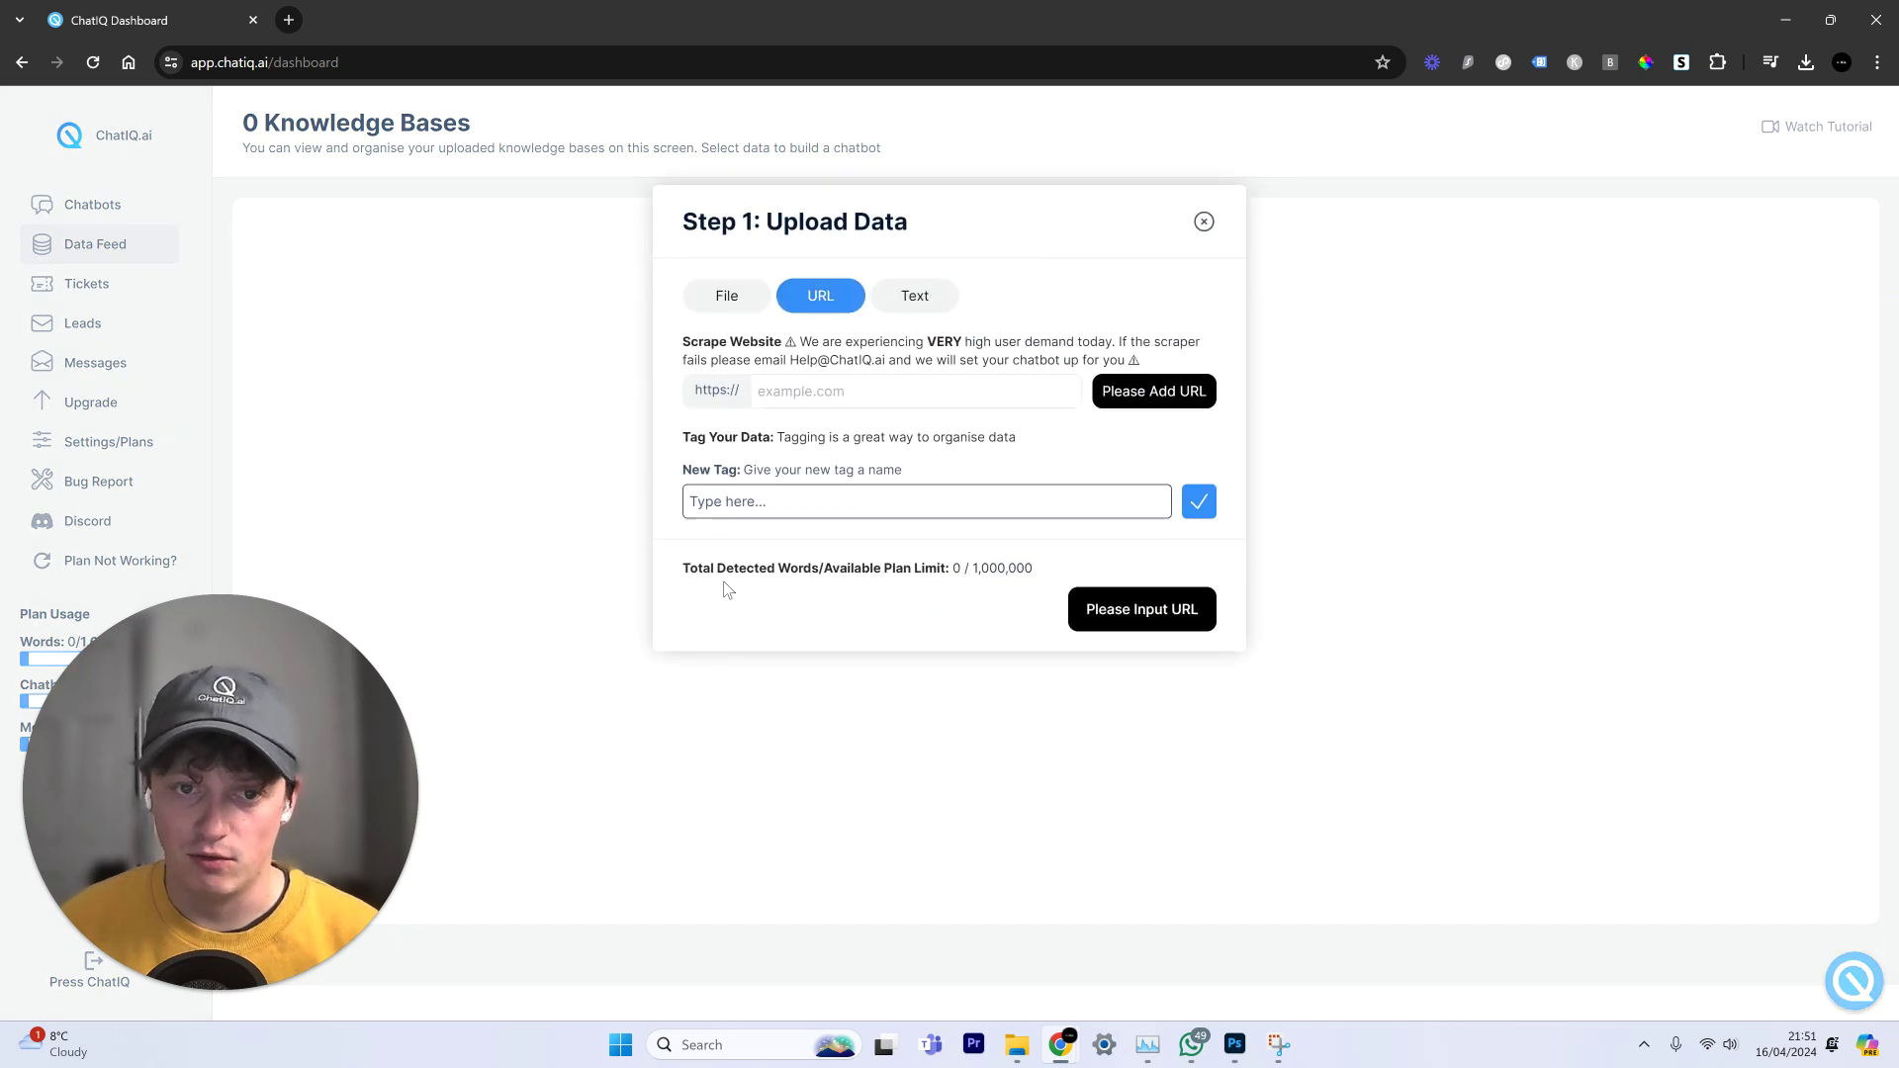
pyautogui.click(846, 407)
pyautogui.write('chatiq.ai')
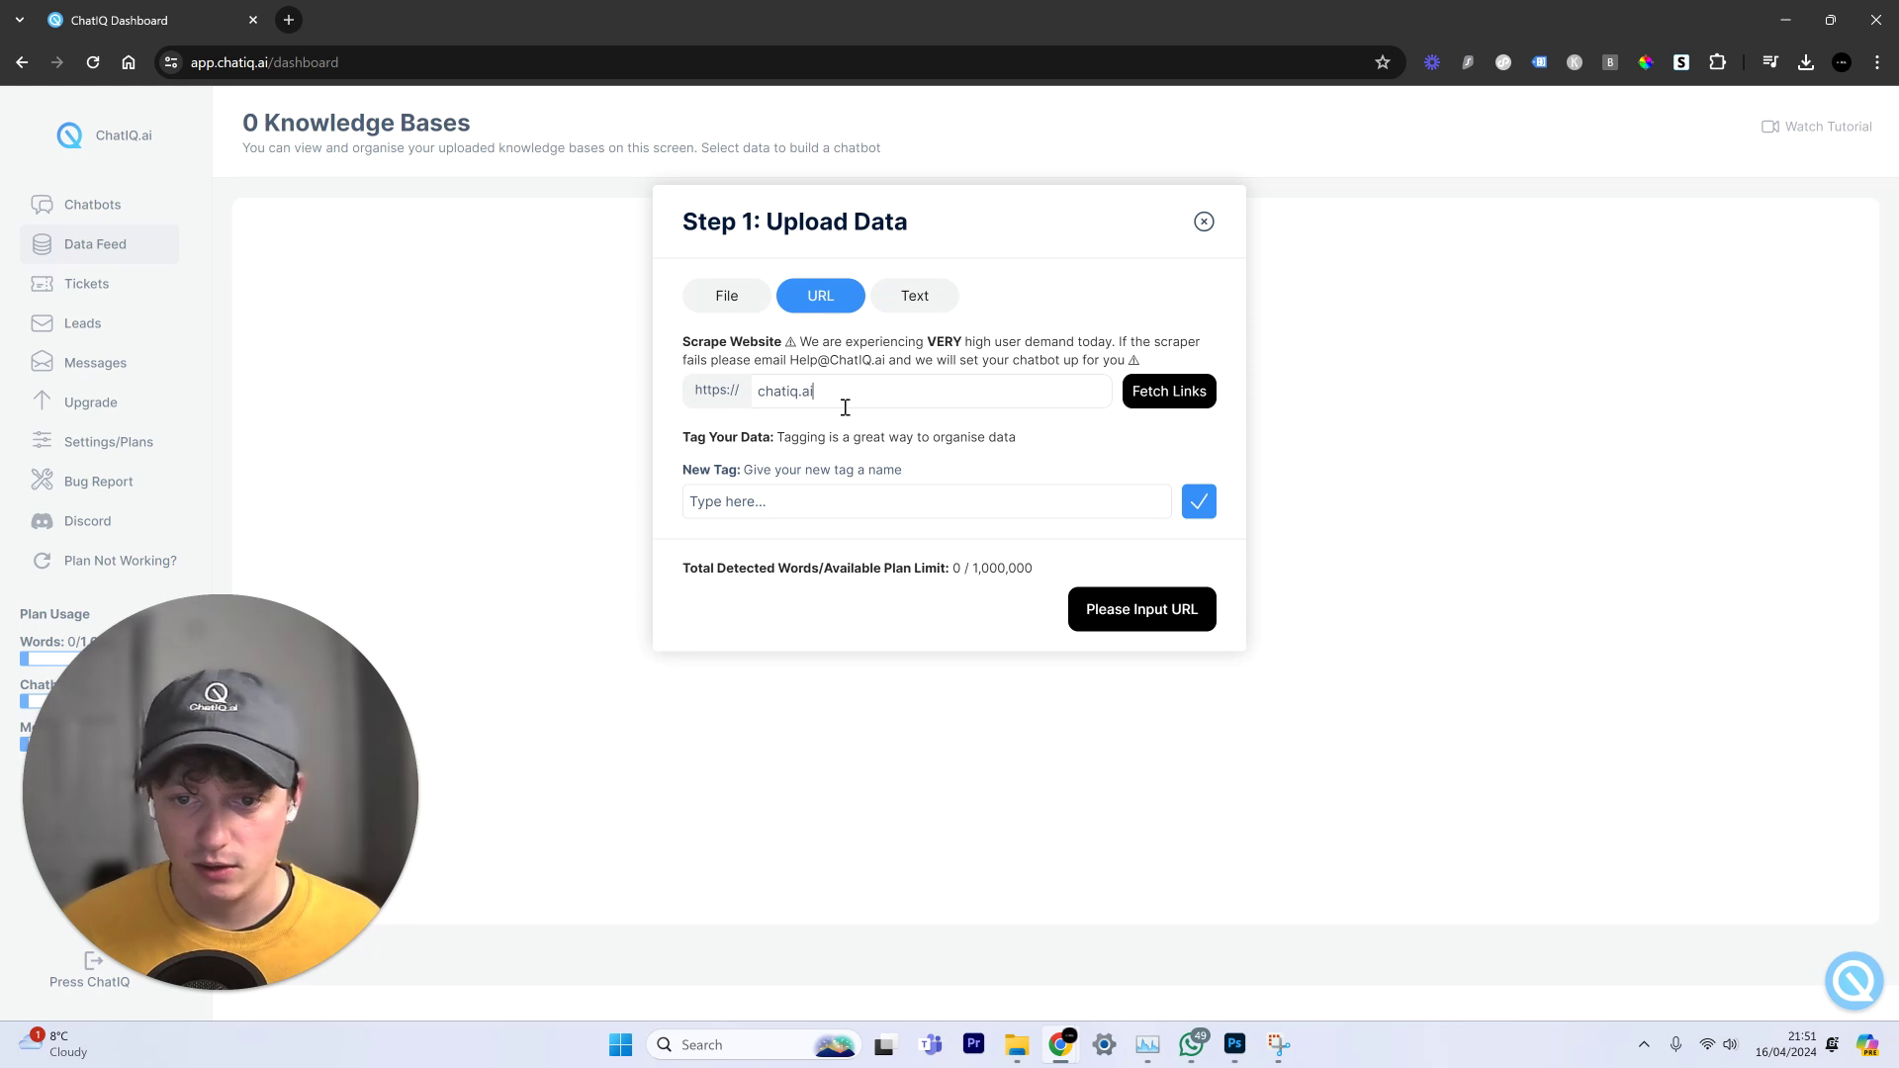
pyautogui.click(1162, 401)
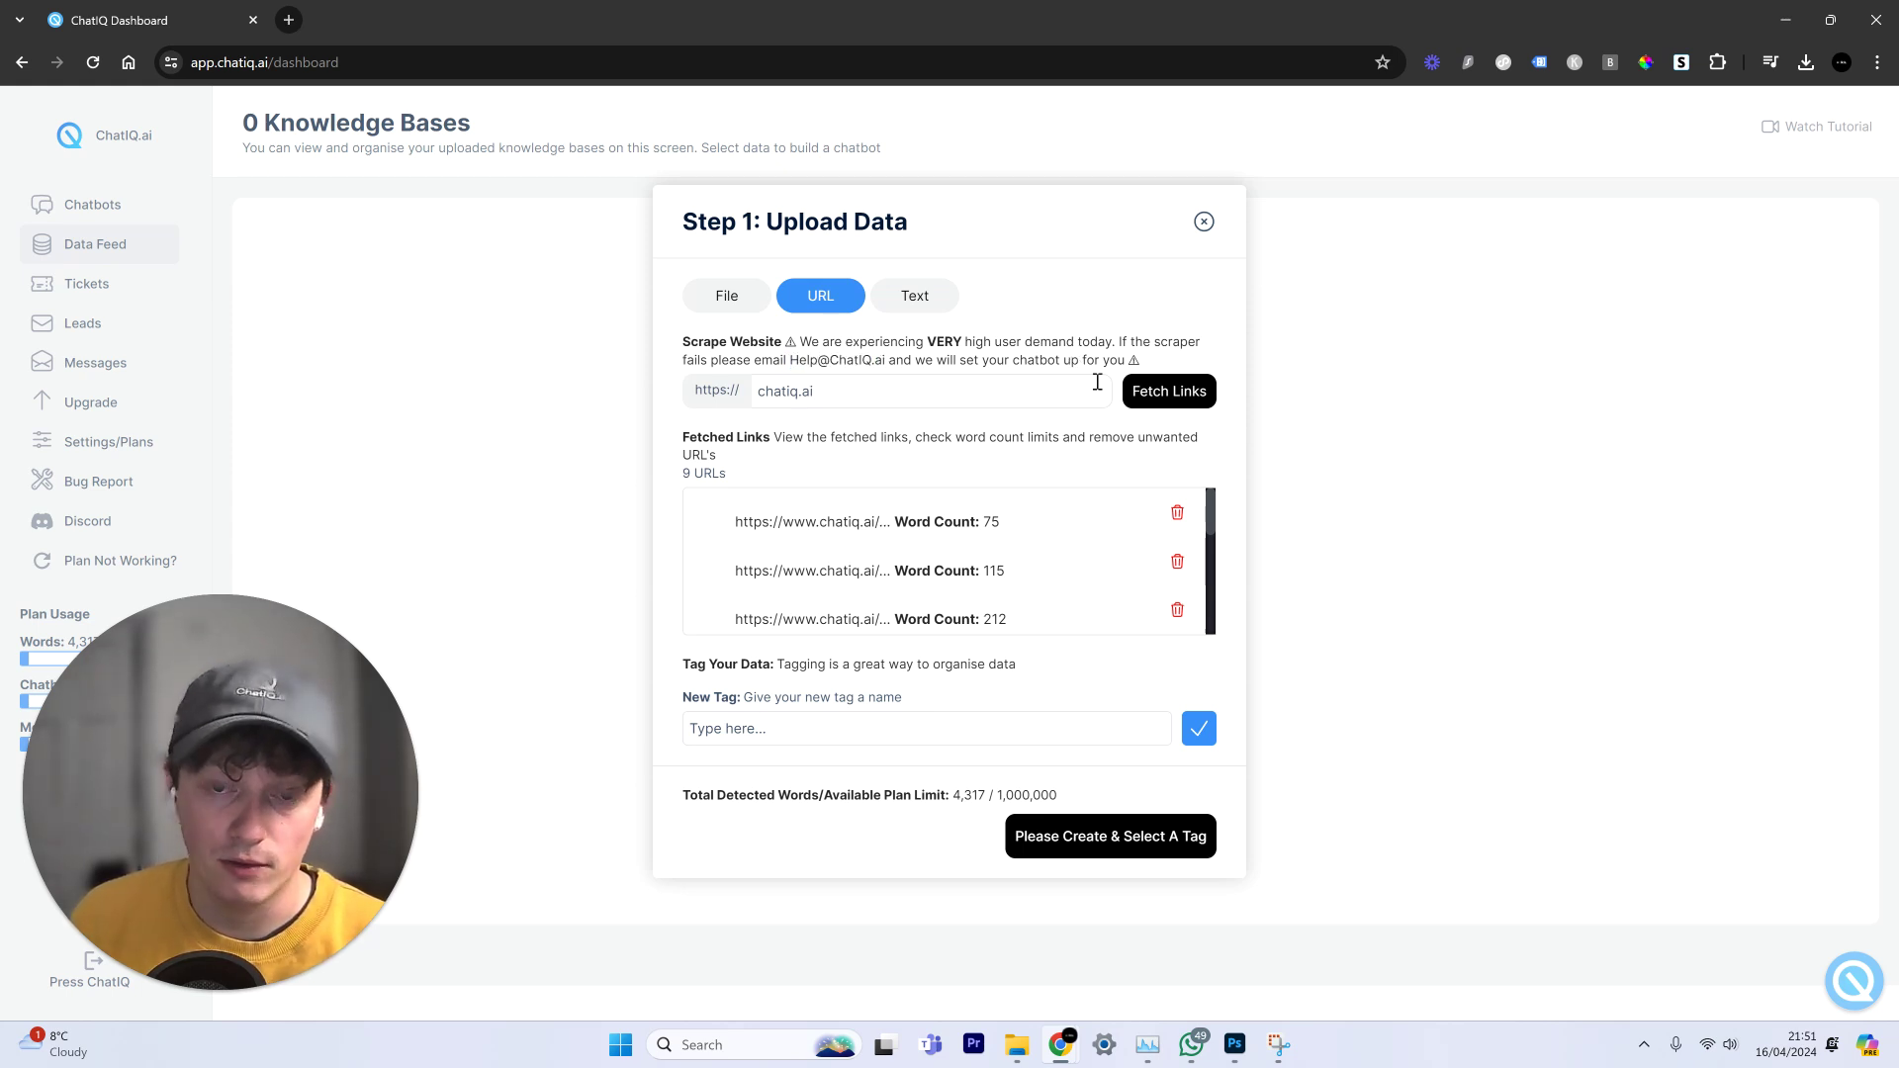
# Step: Tag the nine fetched chatiq.ai pages as ChatIQ and upload them to the data feed
pyautogui.scroll(-3, 832, 530)
pyautogui.scroll(5, 831, 593)
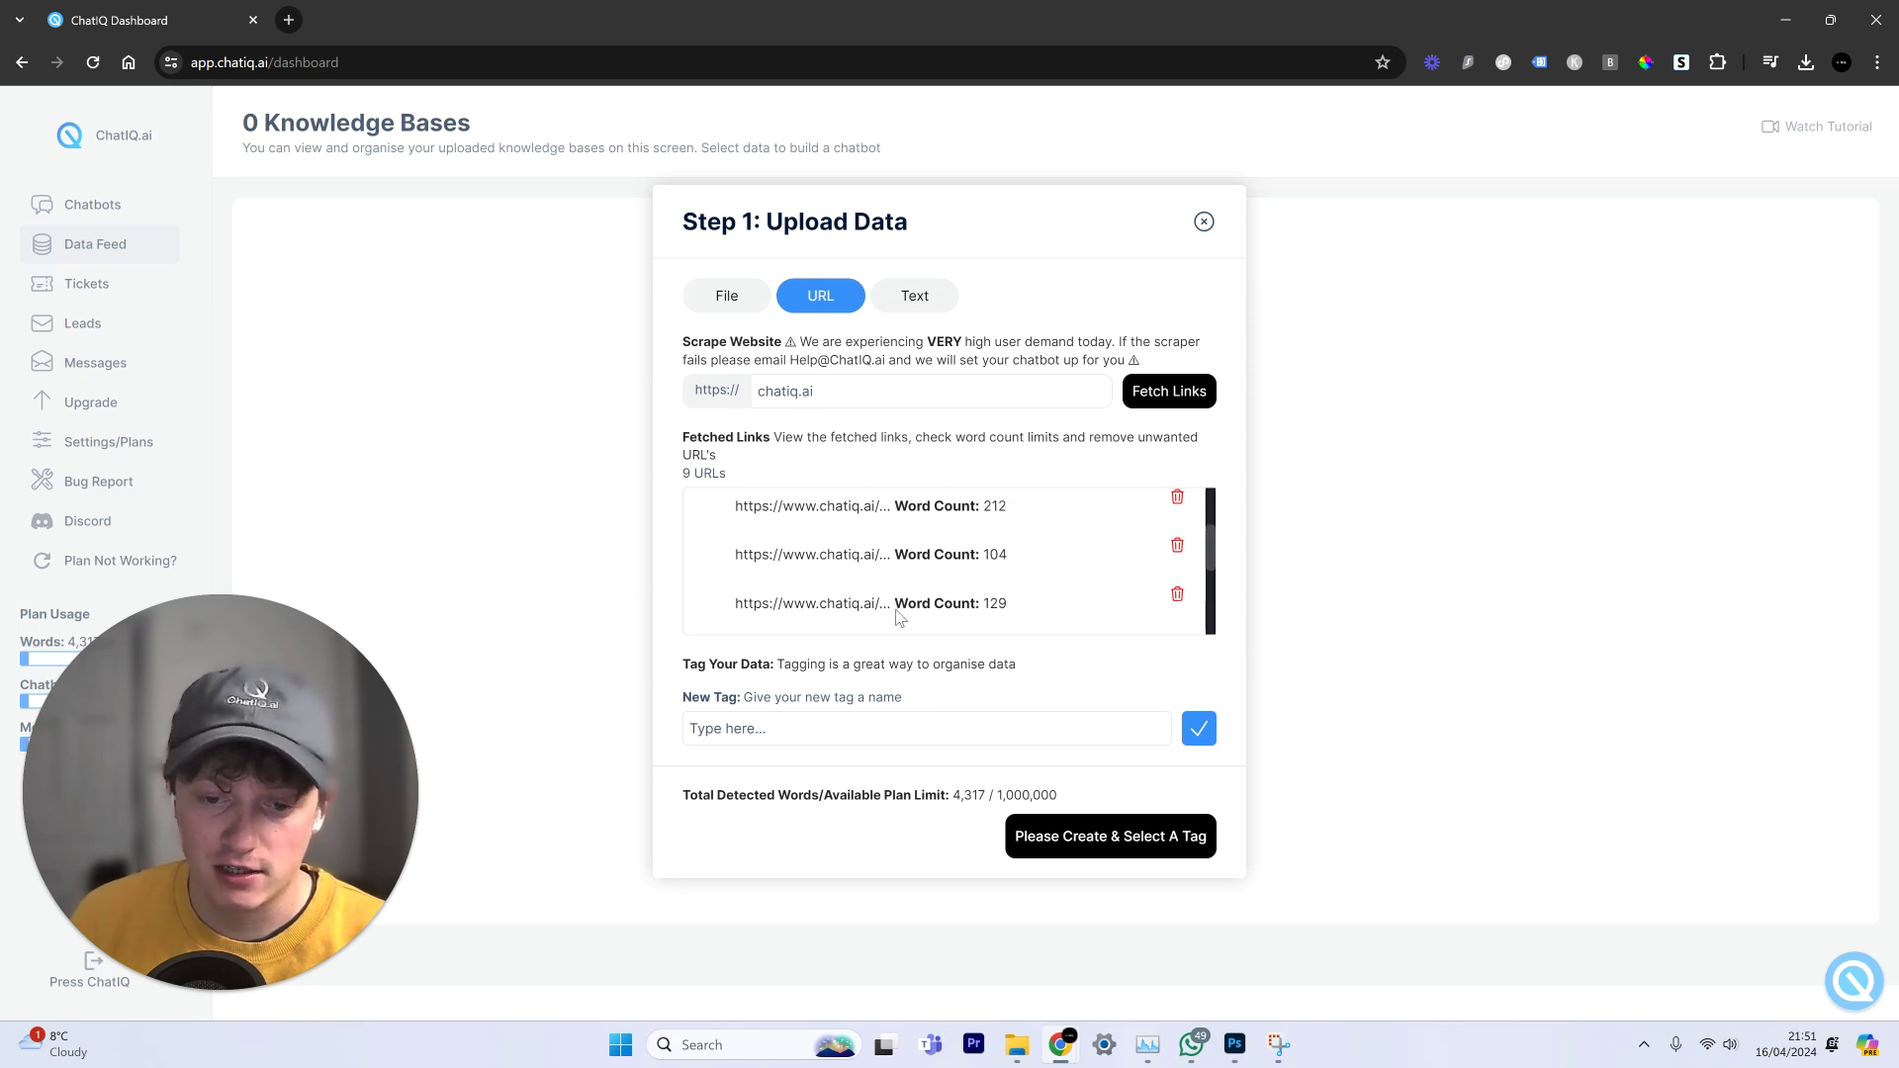
pyautogui.scroll(-3, 897, 616)
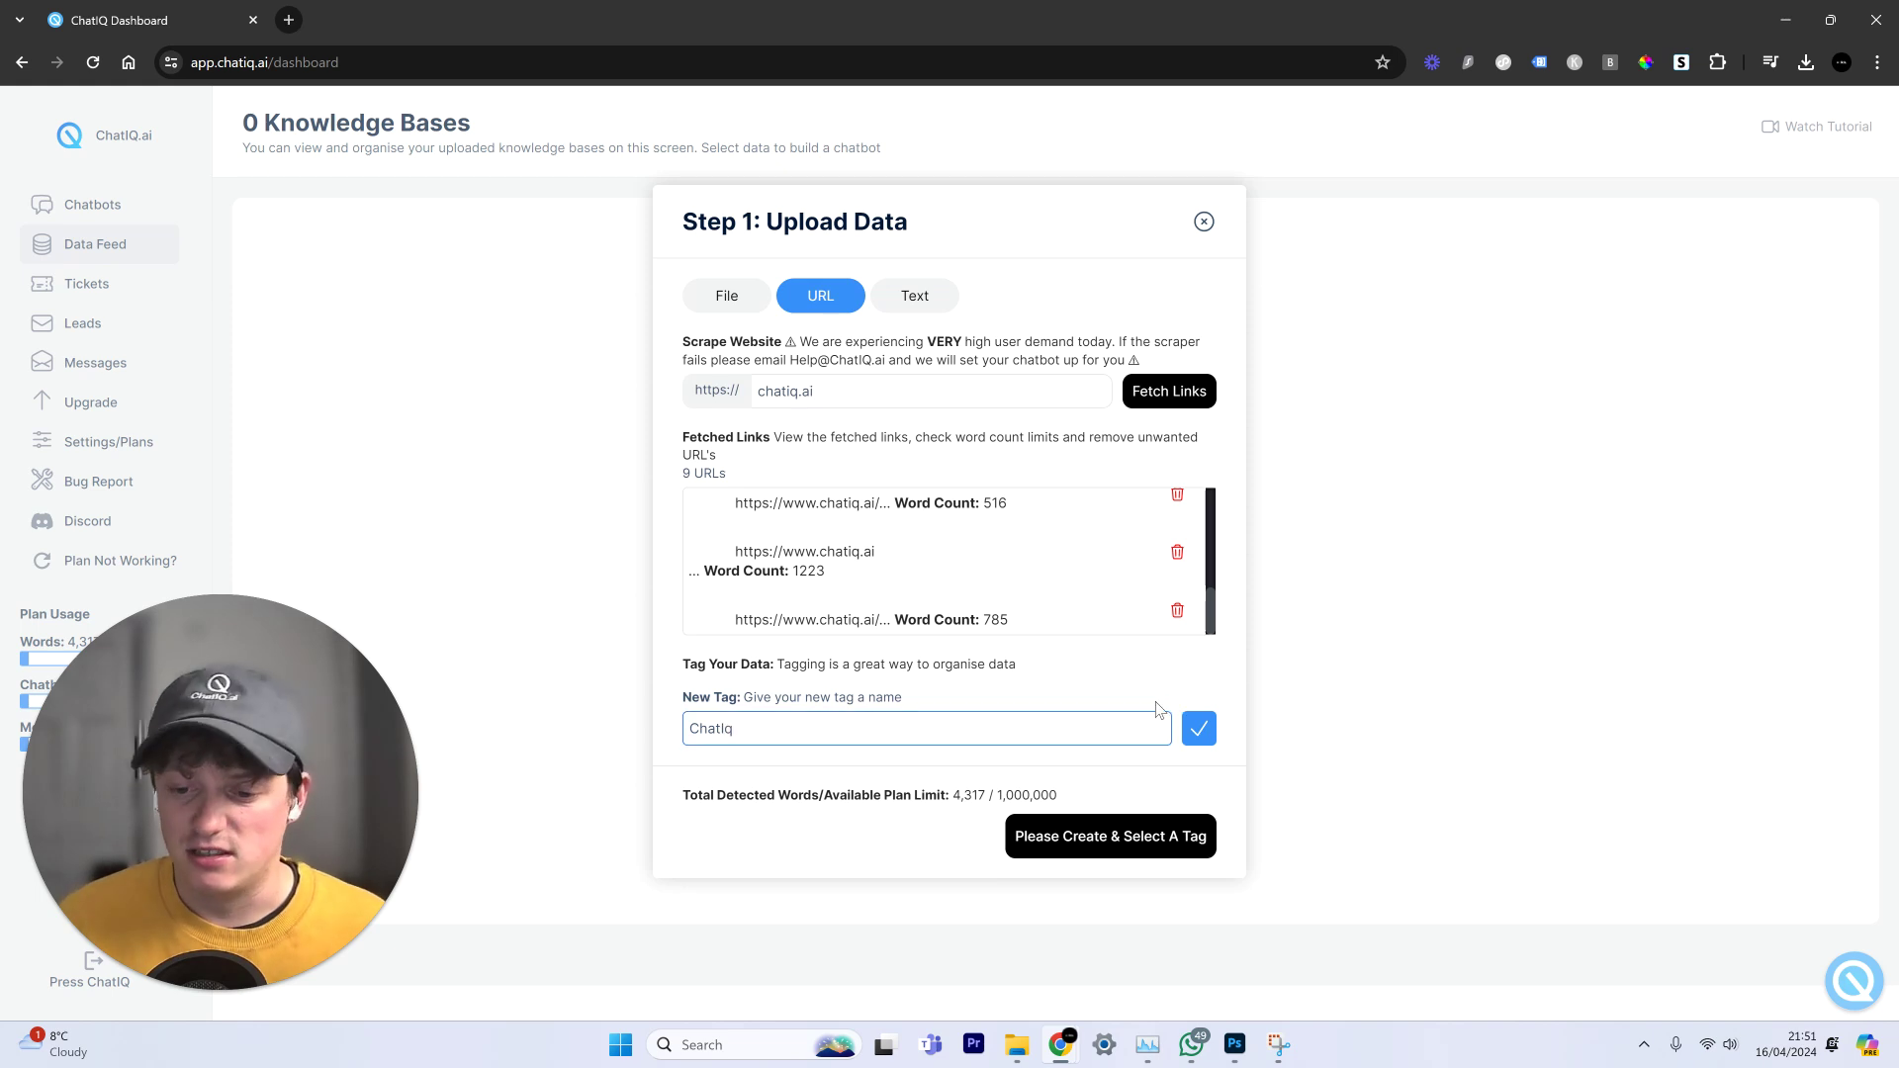
pyautogui.click(1199, 730)
pyautogui.click(1111, 857)
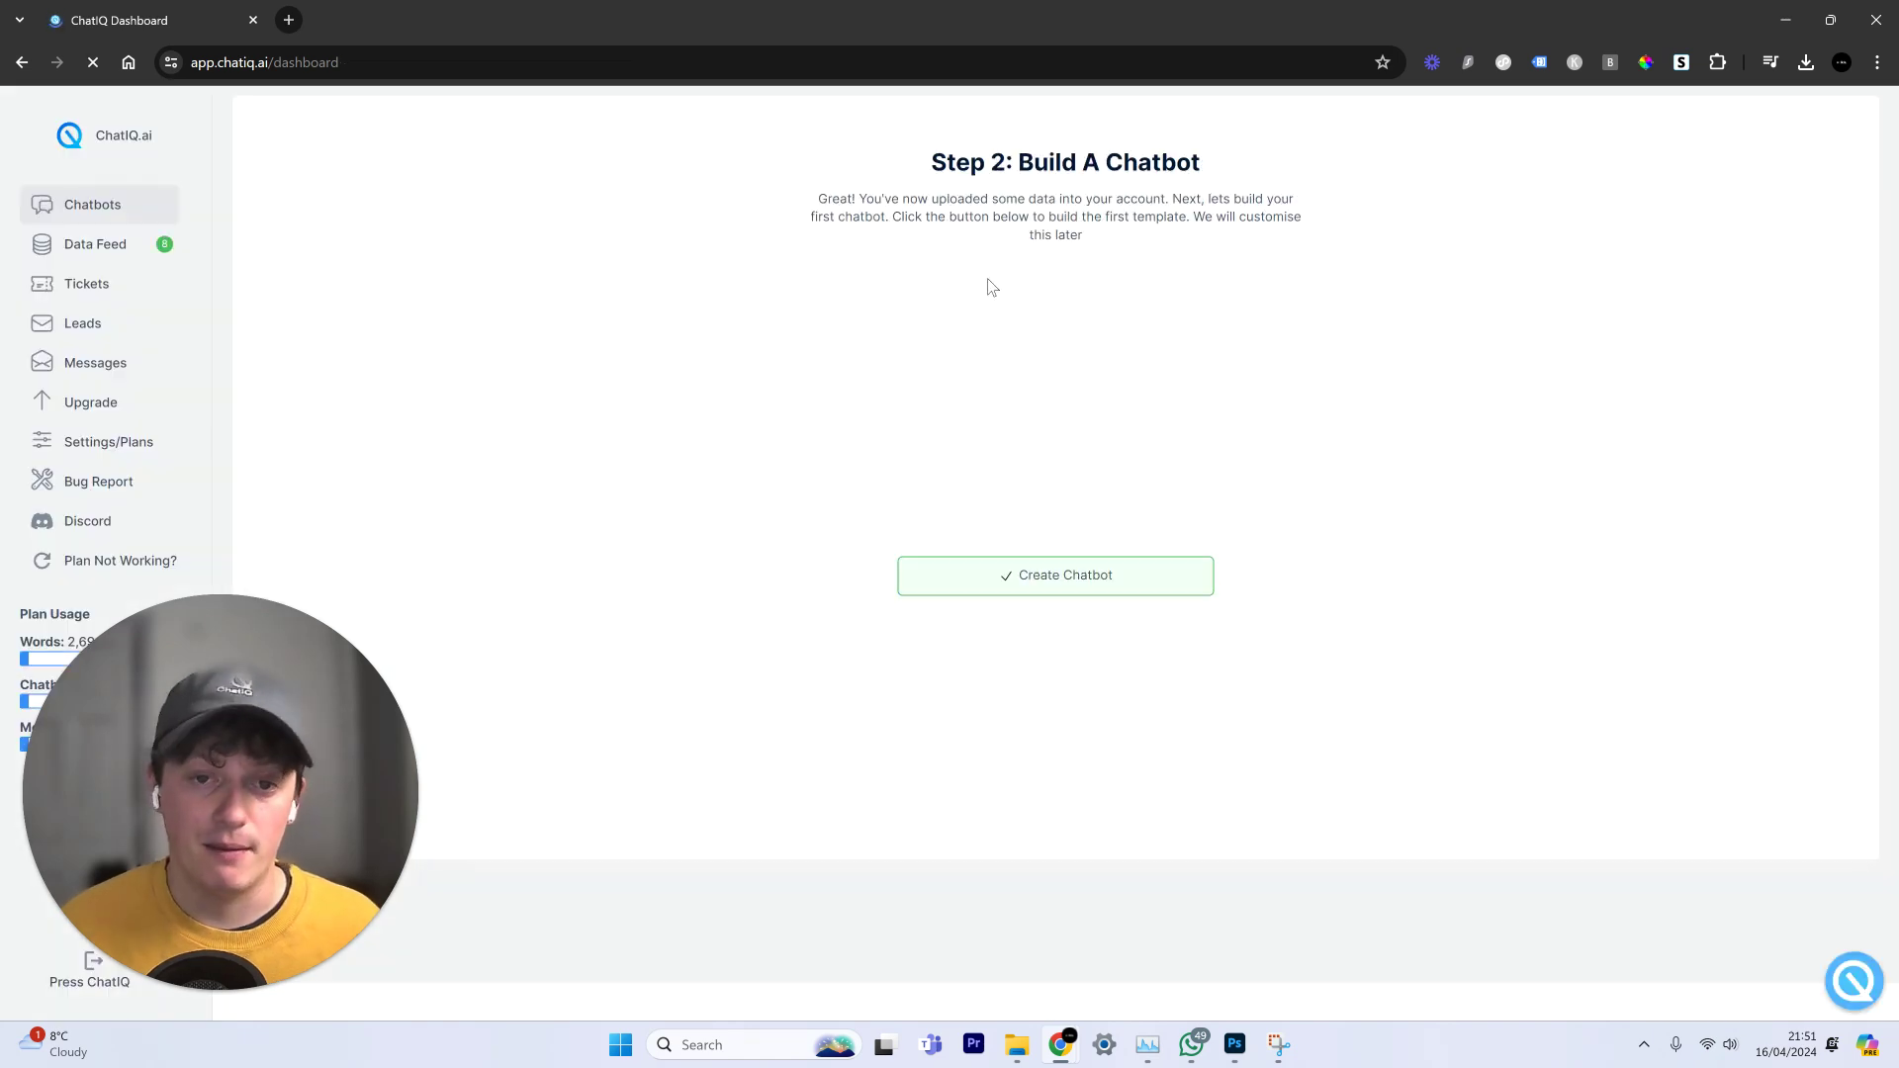
# Step: Select all nine chatiq.ai knowledge bases in the Data panel for the chatbot
pyautogui.click(98, 259)
pyautogui.scroll(-1, 768, 531)
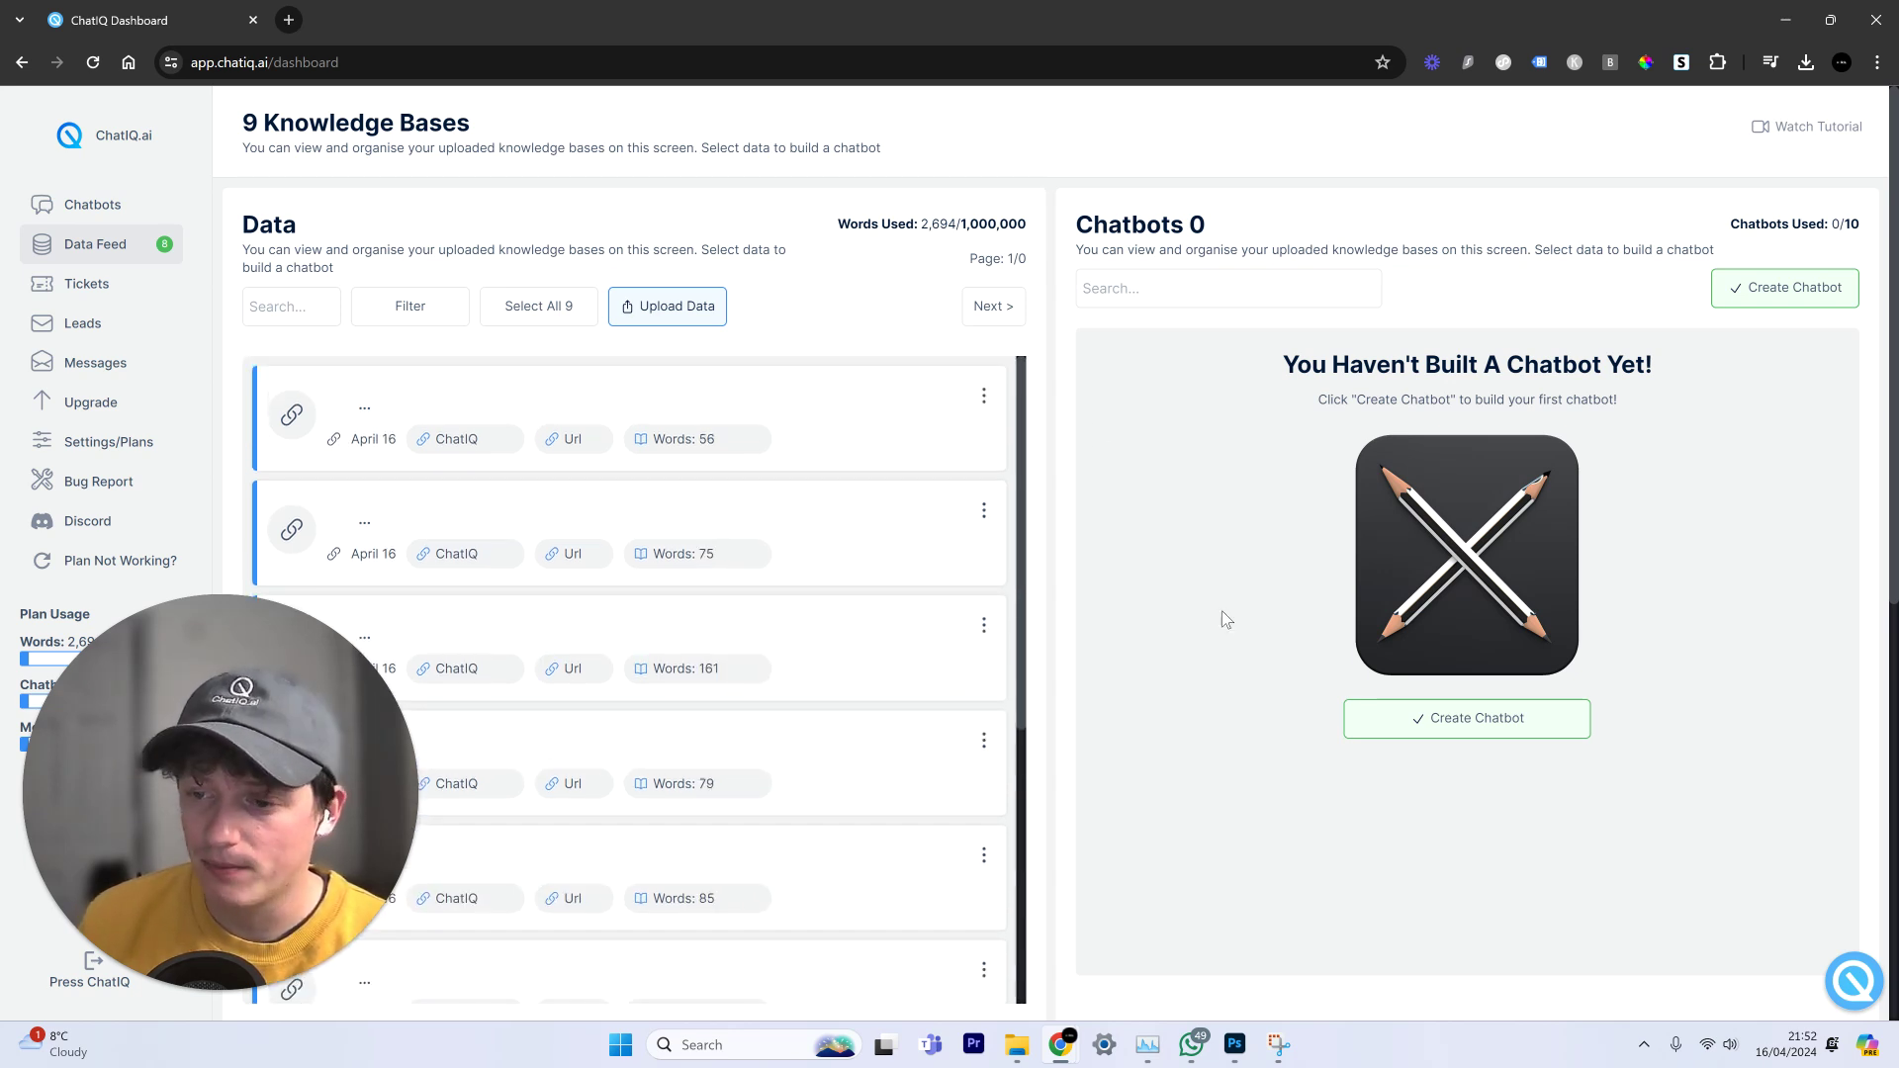
pyautogui.click(551, 321)
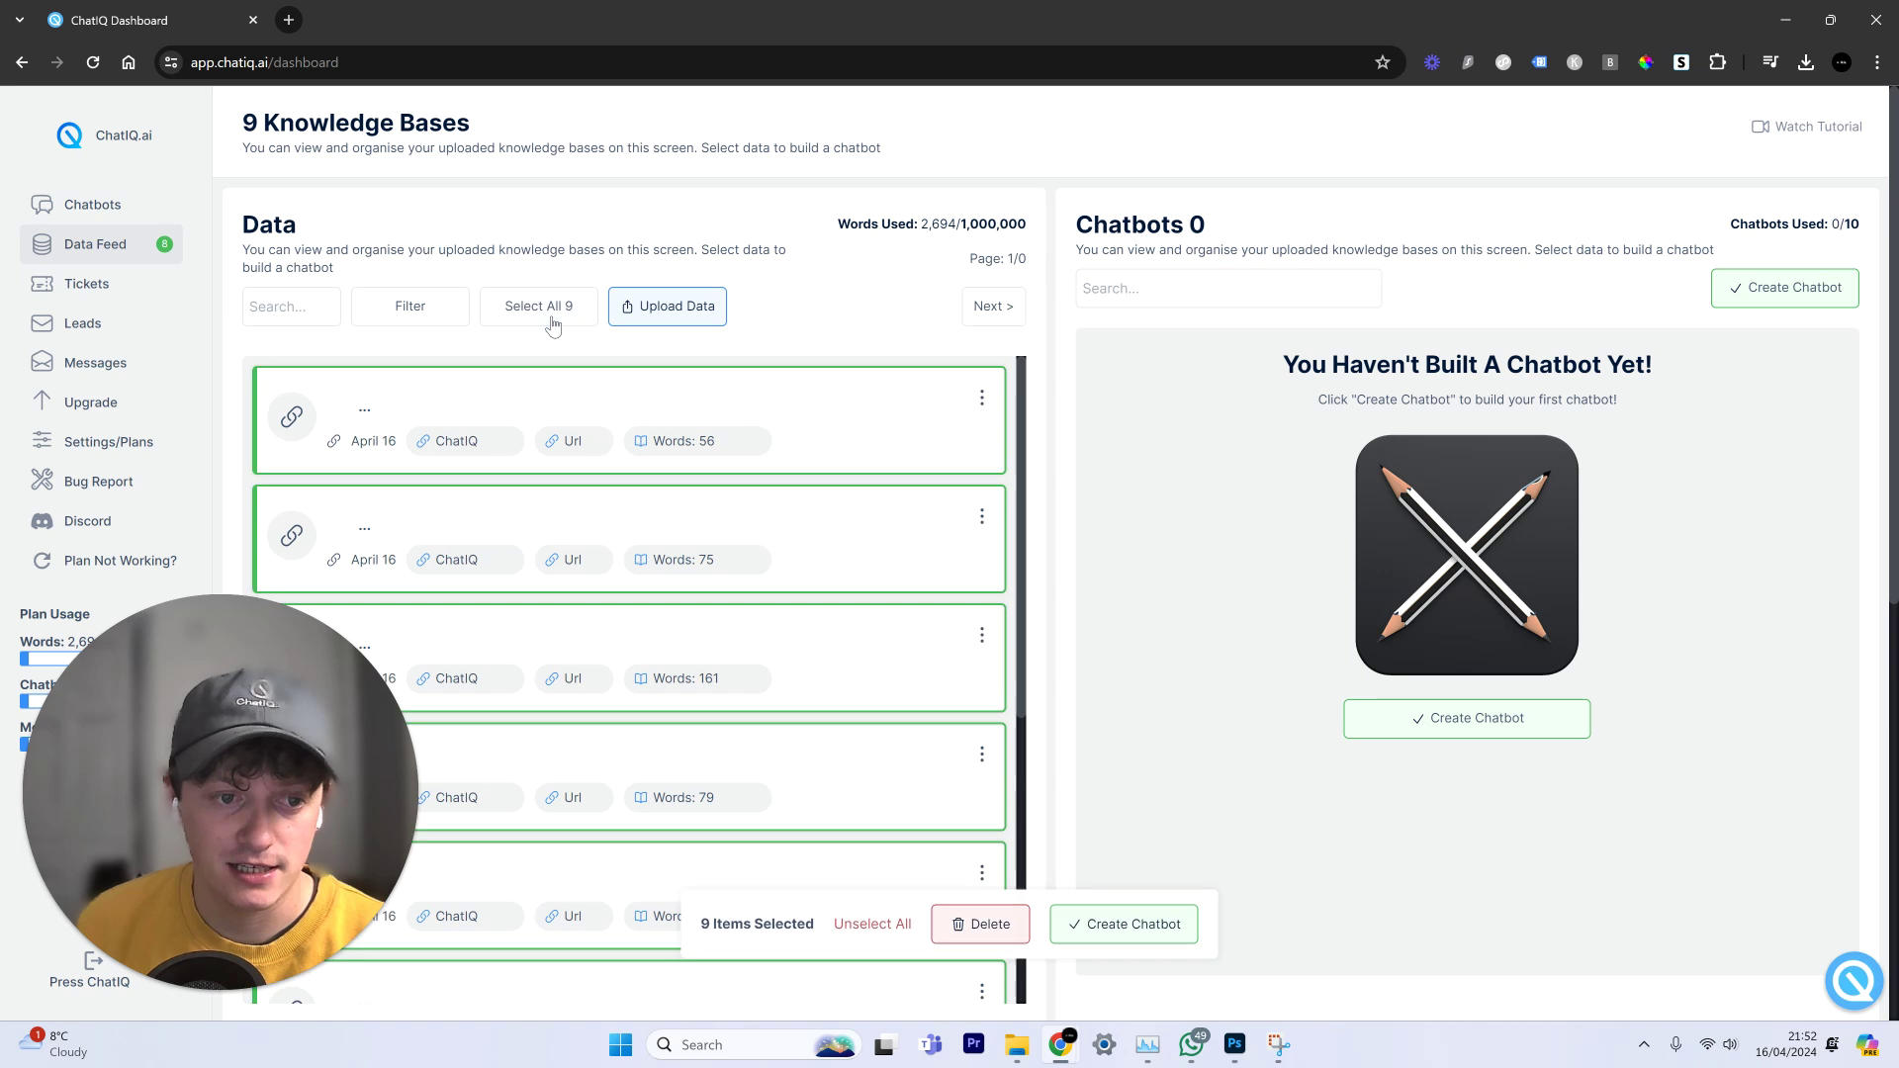
pyautogui.doubleClick(1125, 952)
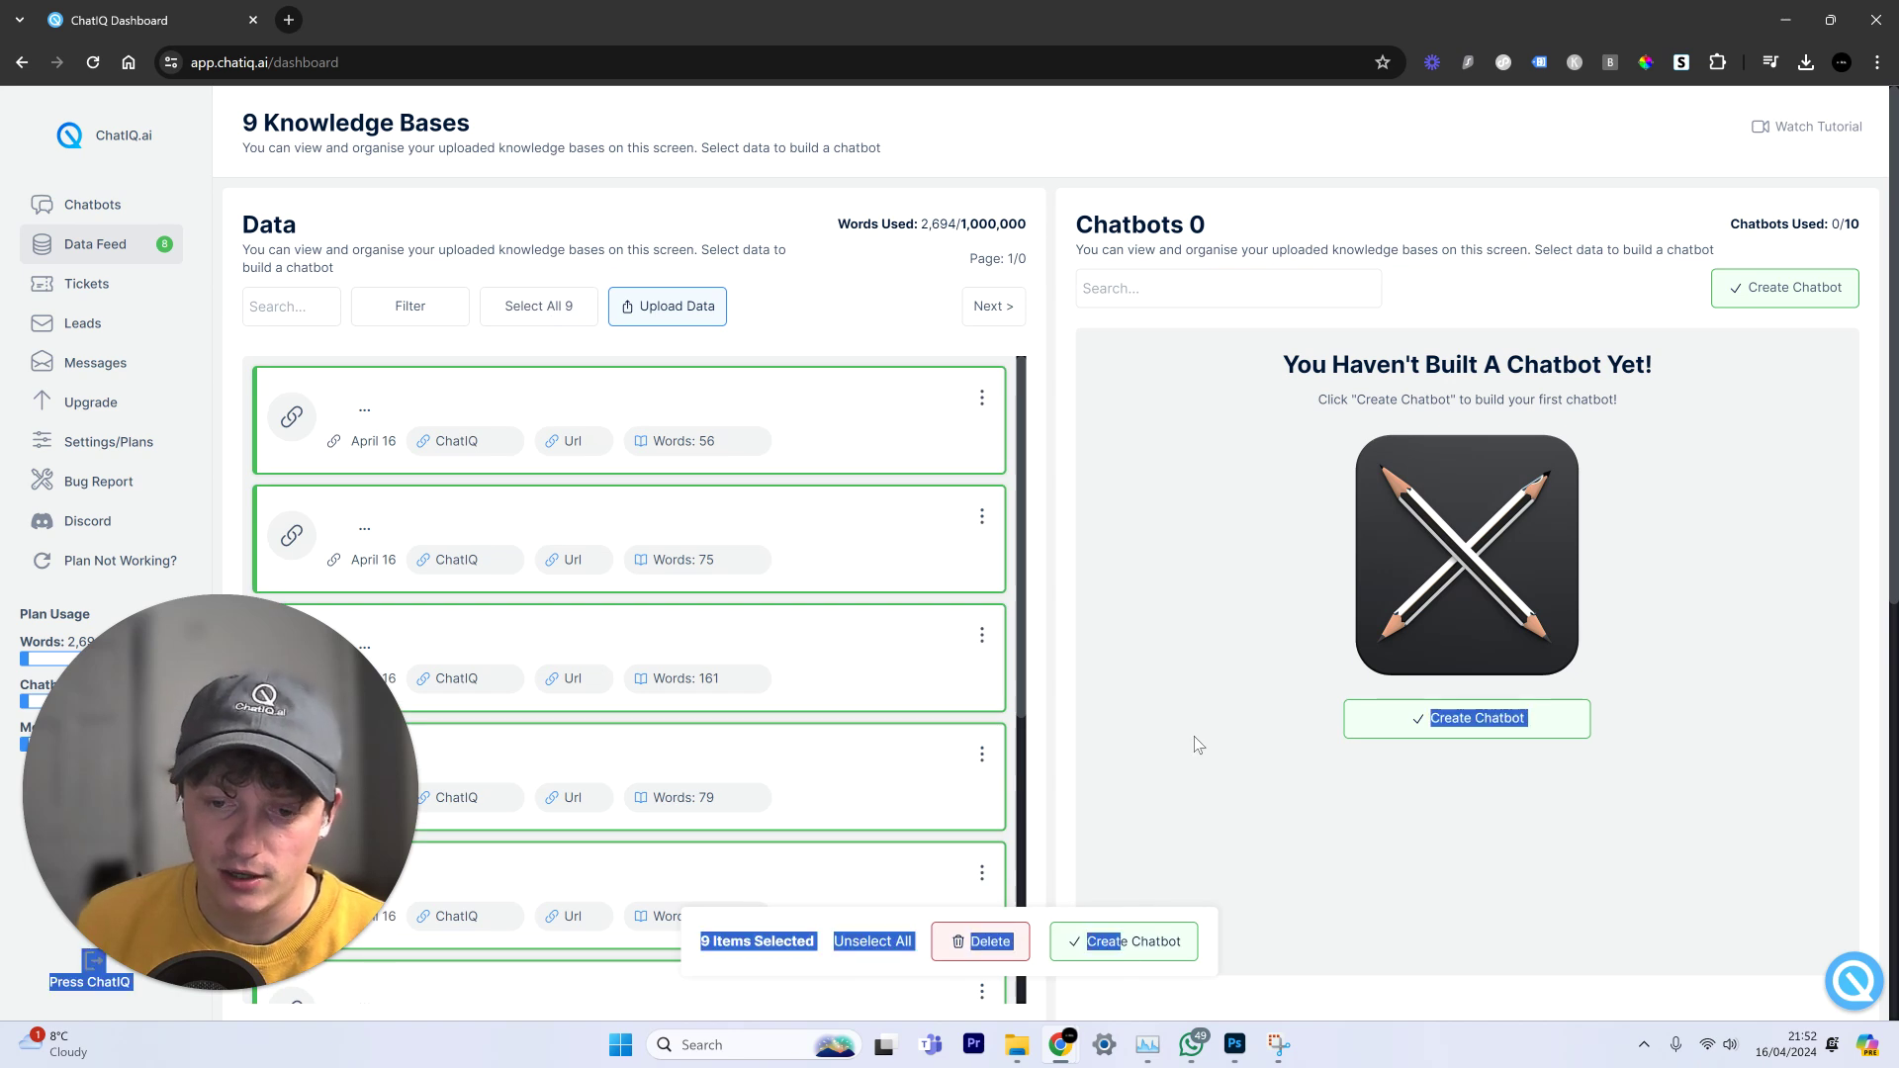
pyautogui.scroll(-4, 677, 491)
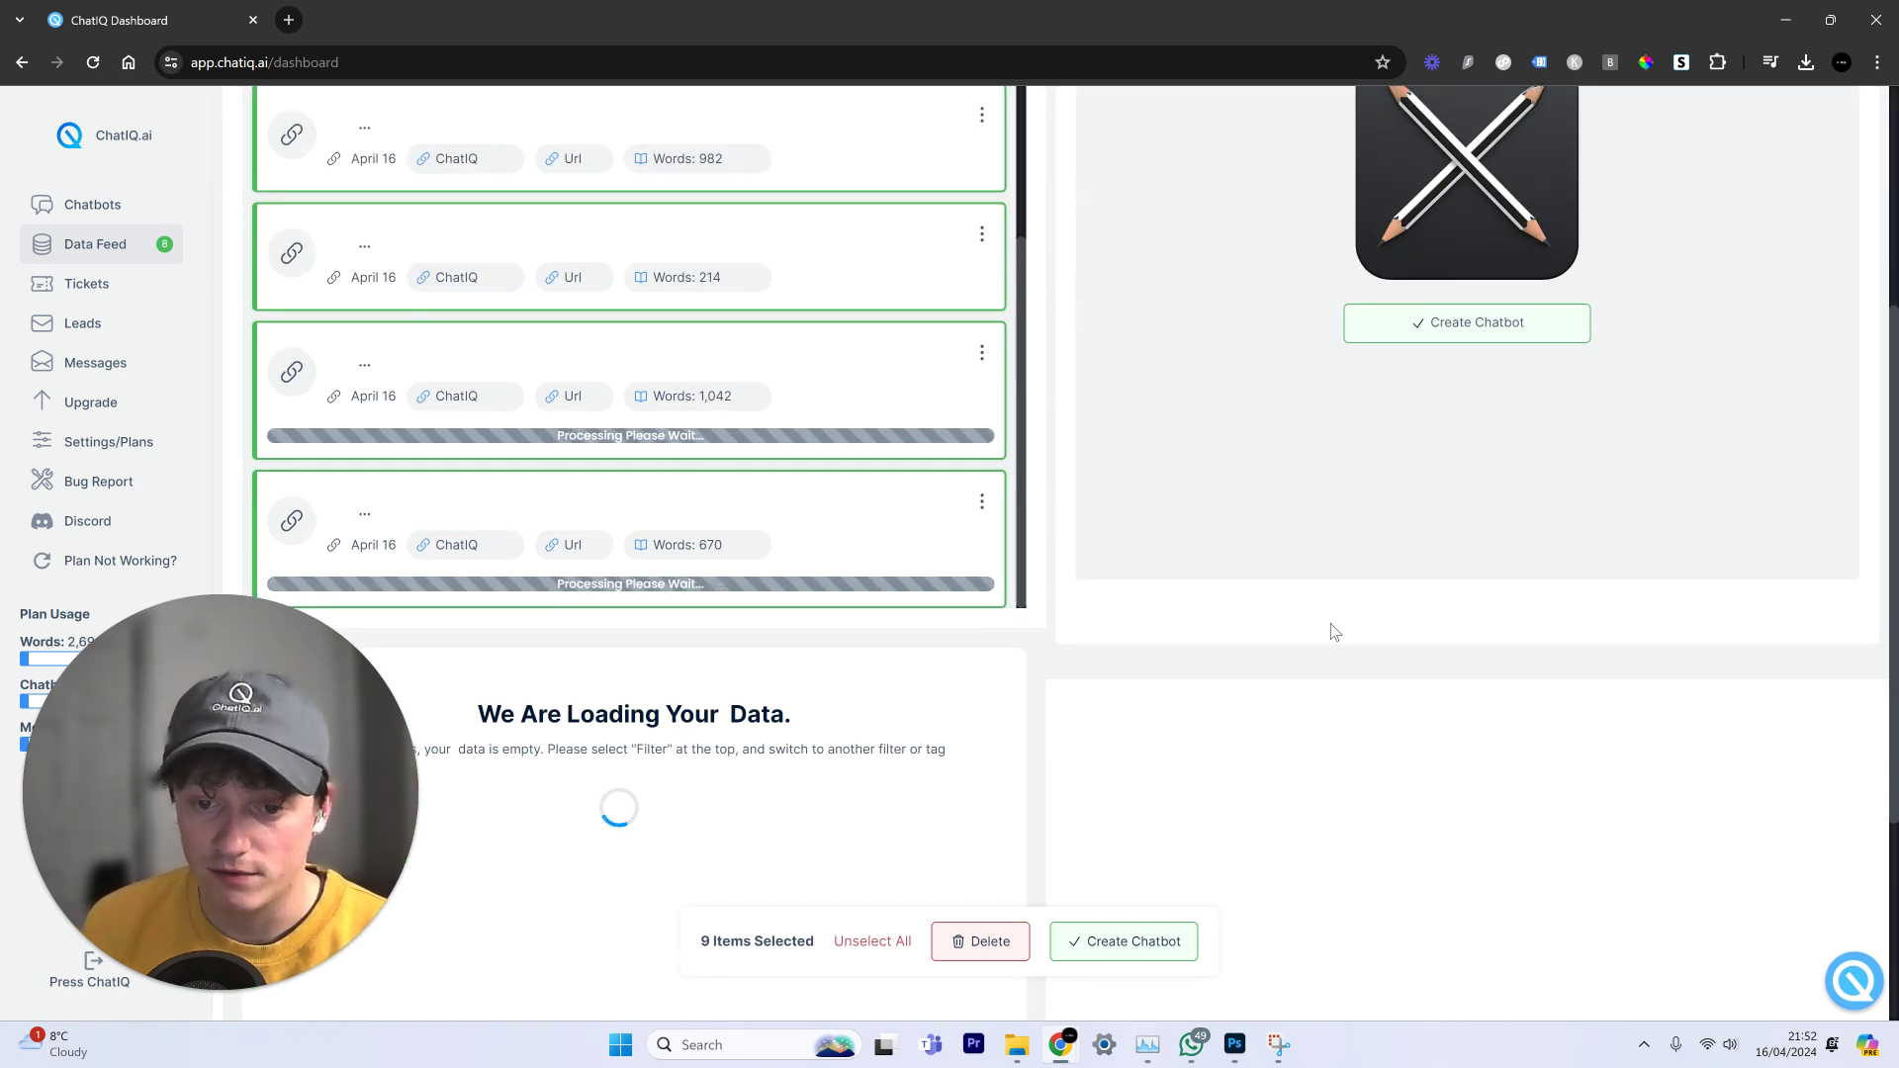
pyautogui.scroll(5, 1326, 627)
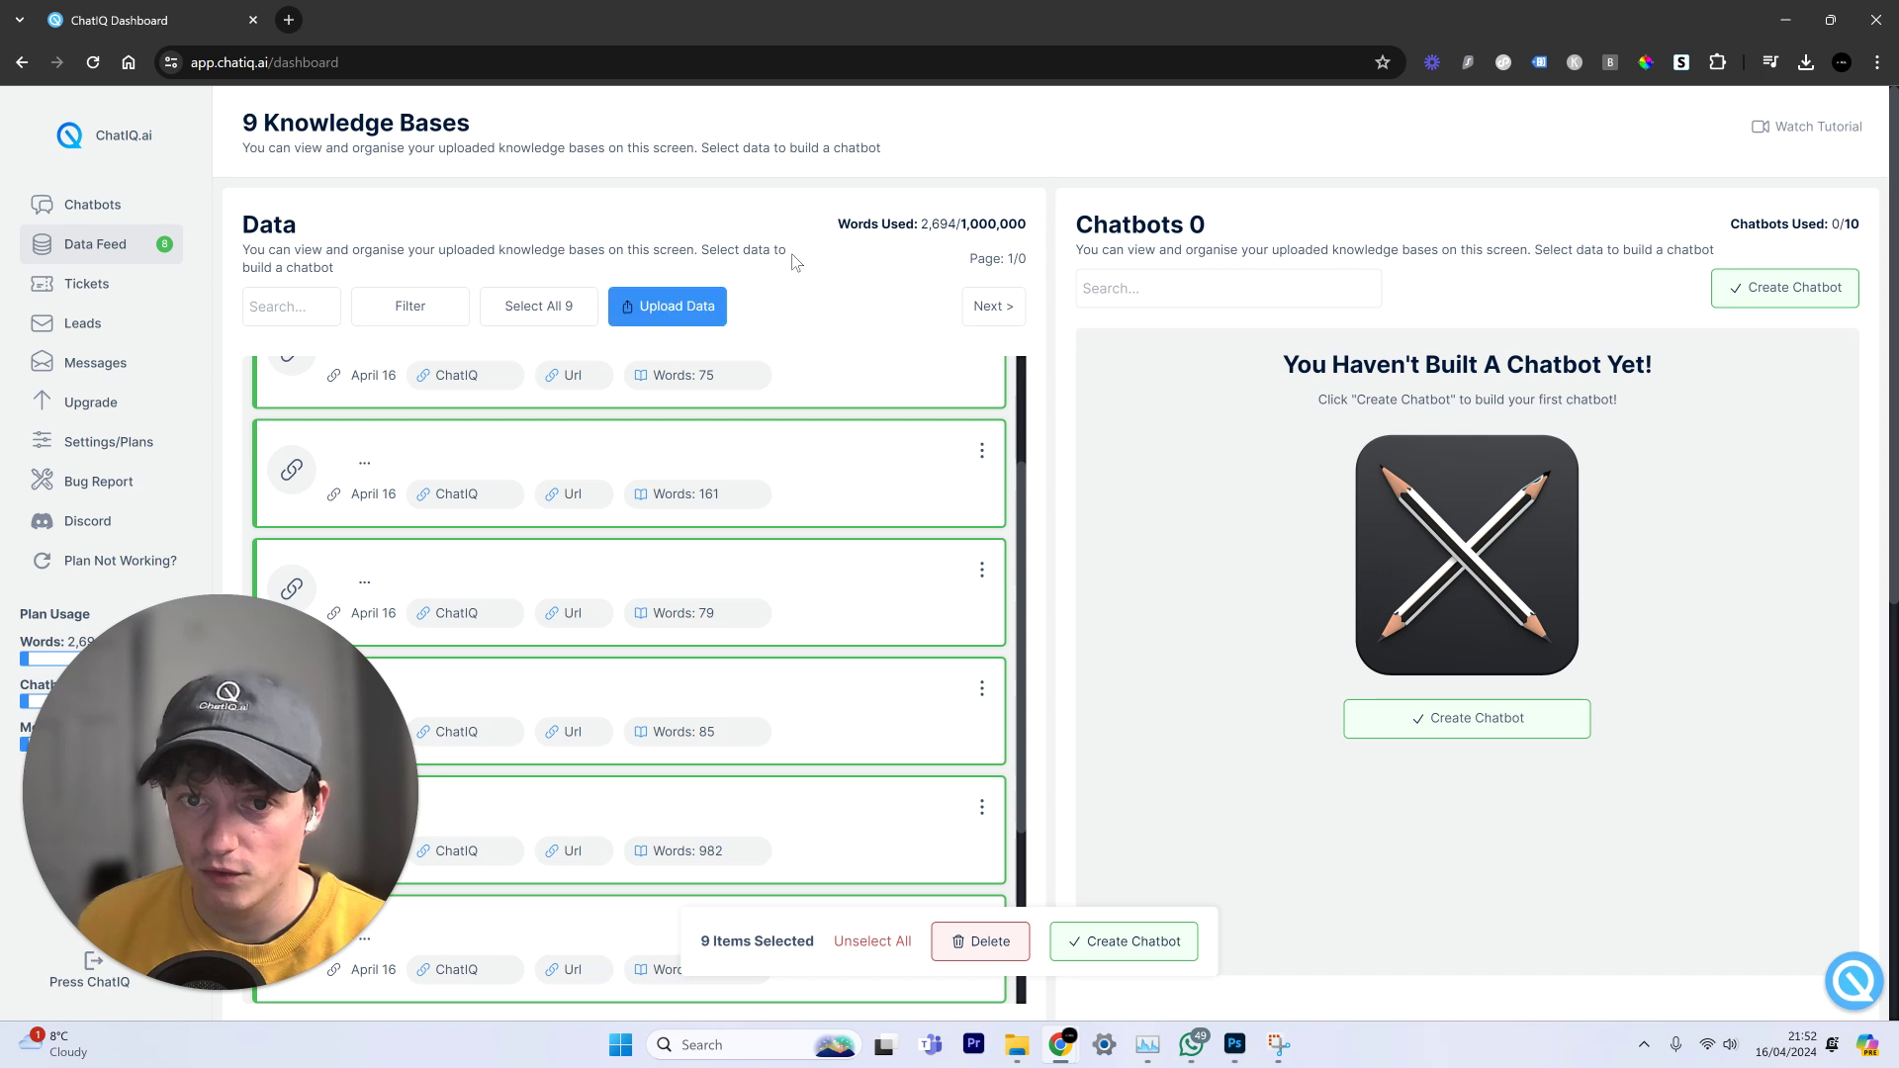
# Step: Look at the Text option in the Upload Data dialog, then close it
pyautogui.click(667, 305)
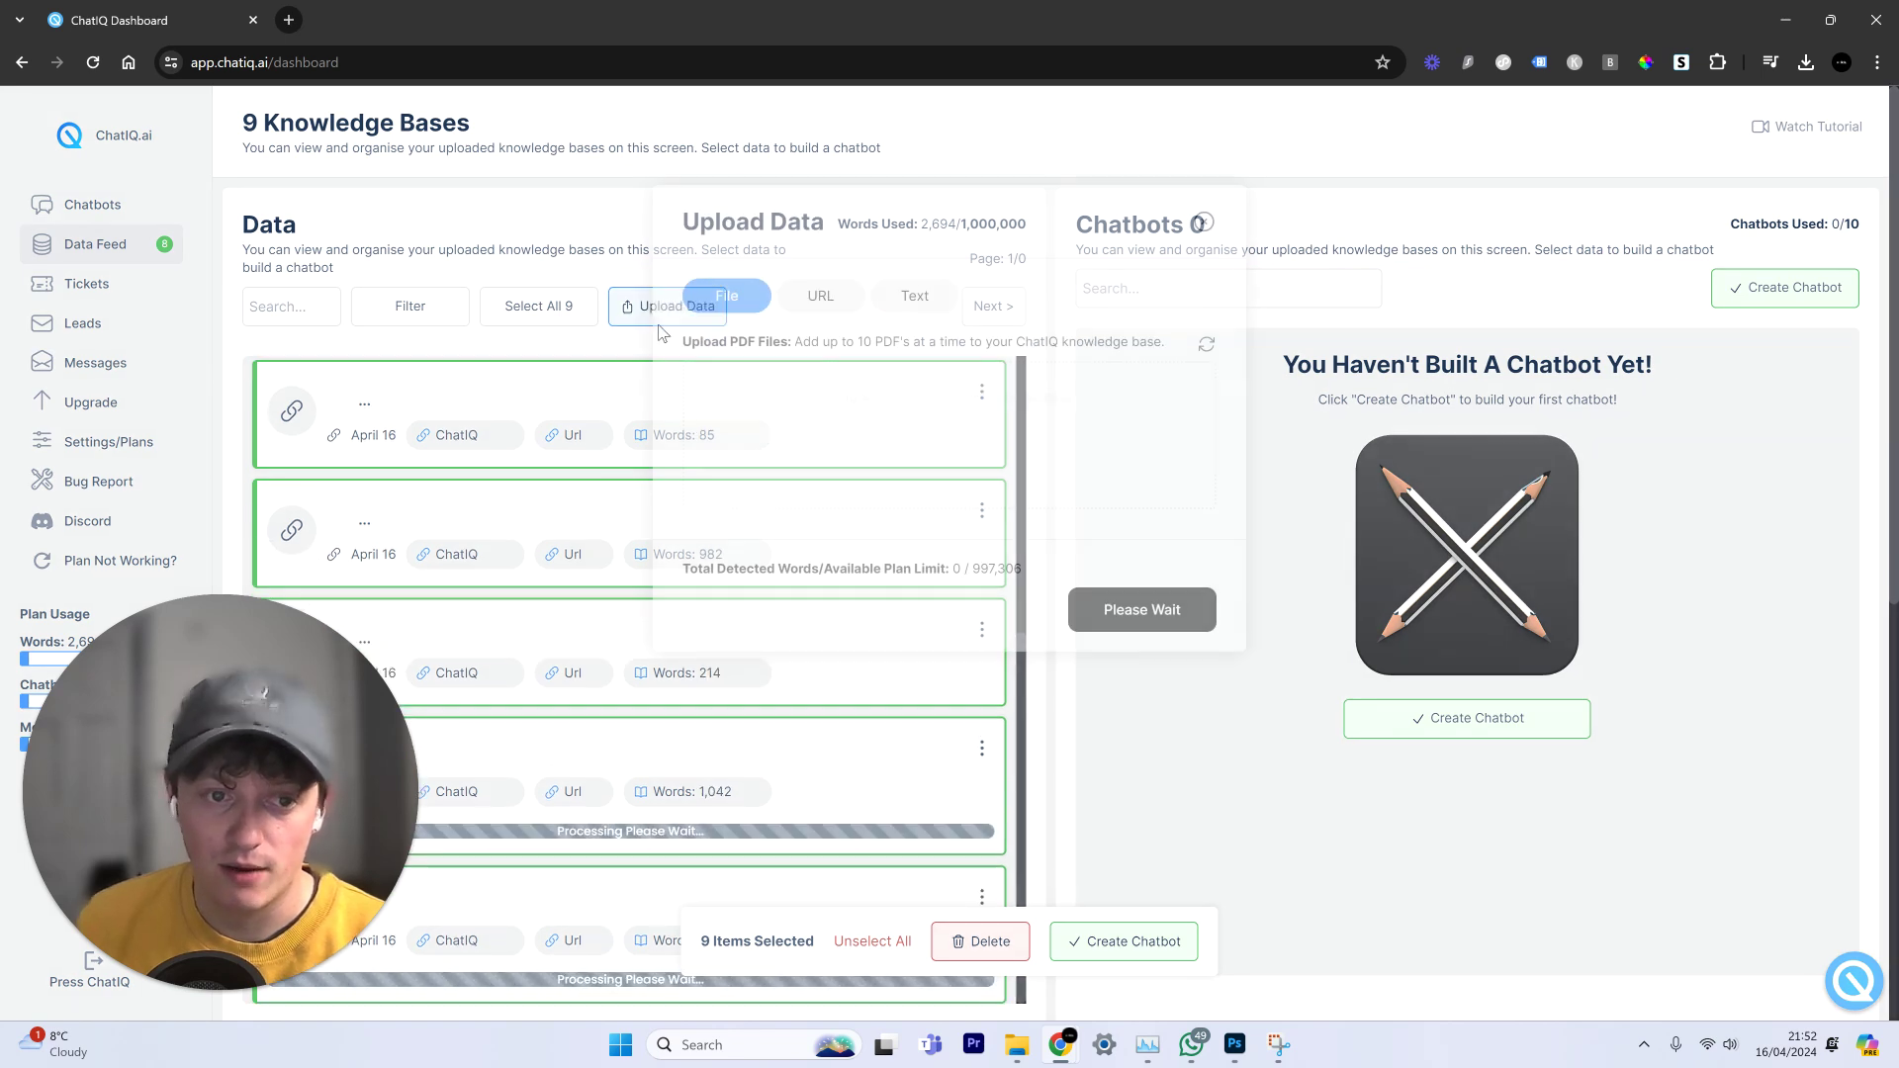
pyautogui.click(915, 295)
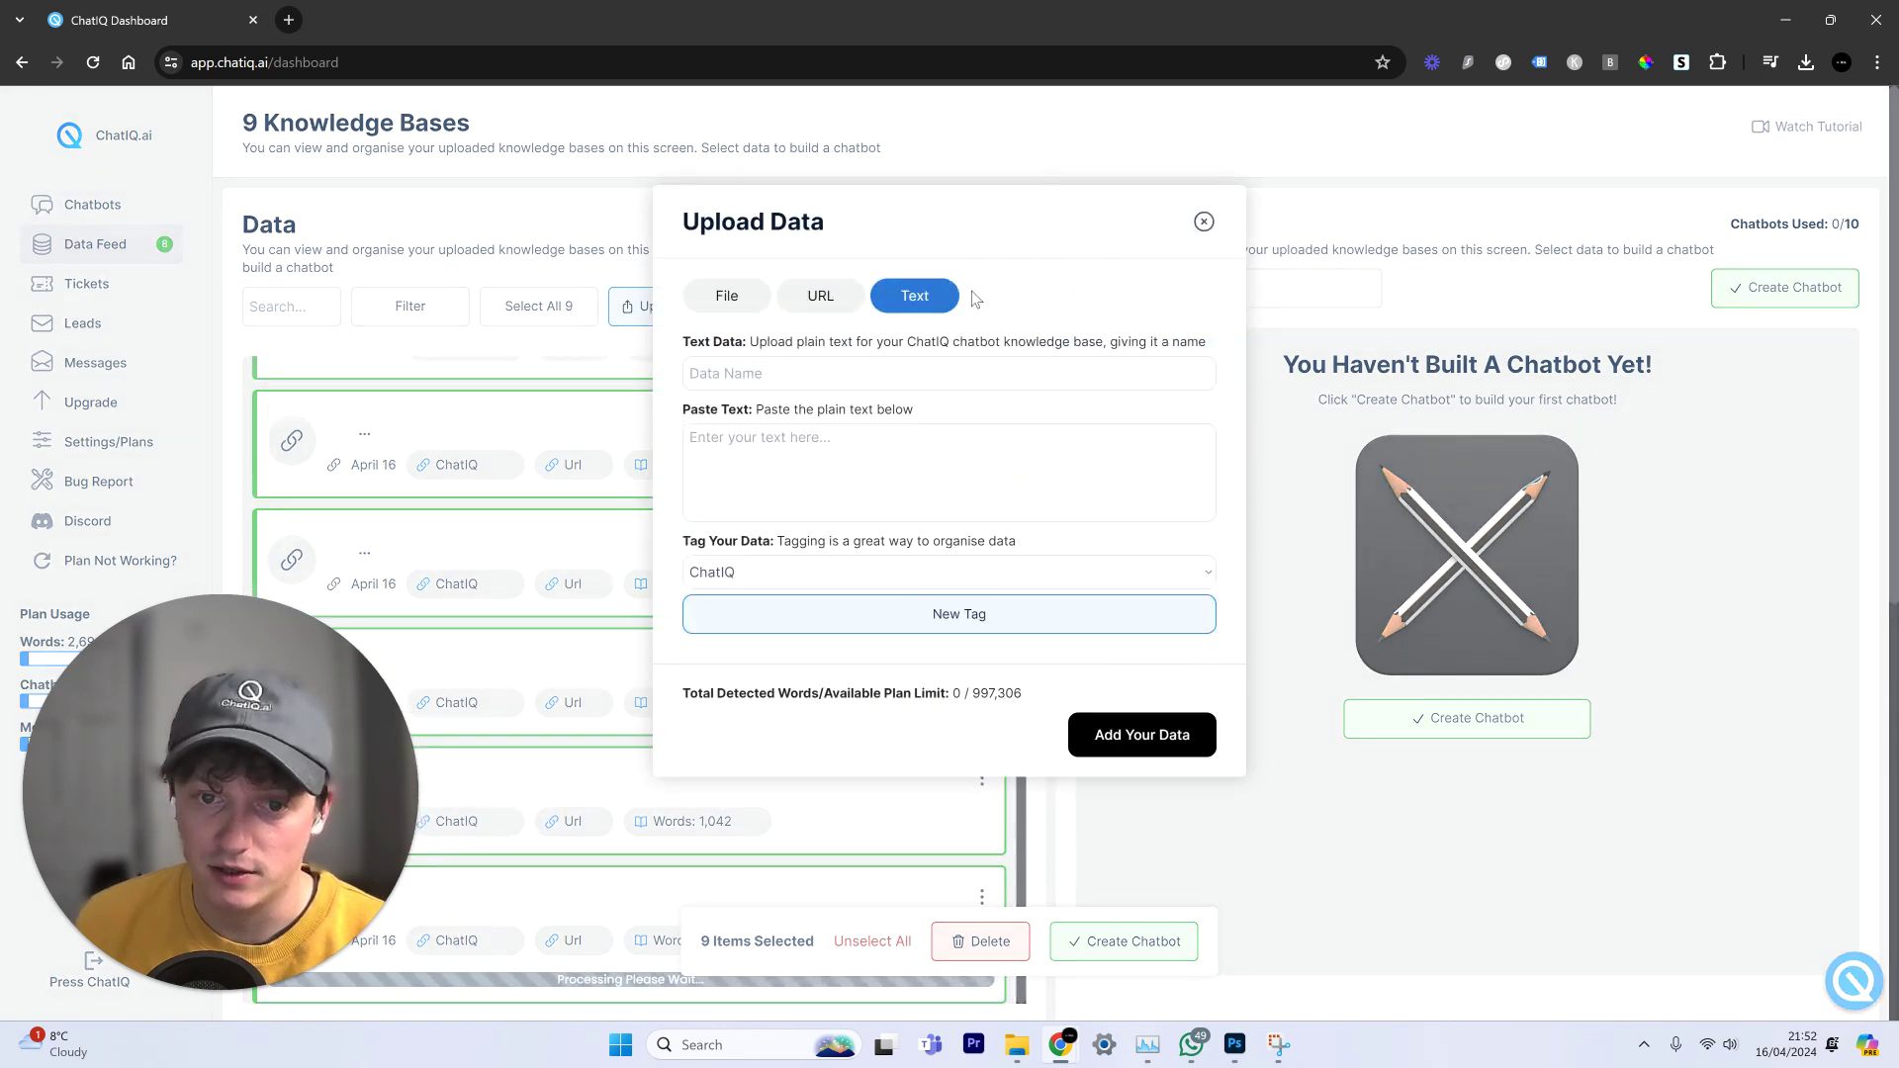
pyautogui.click(1203, 221)
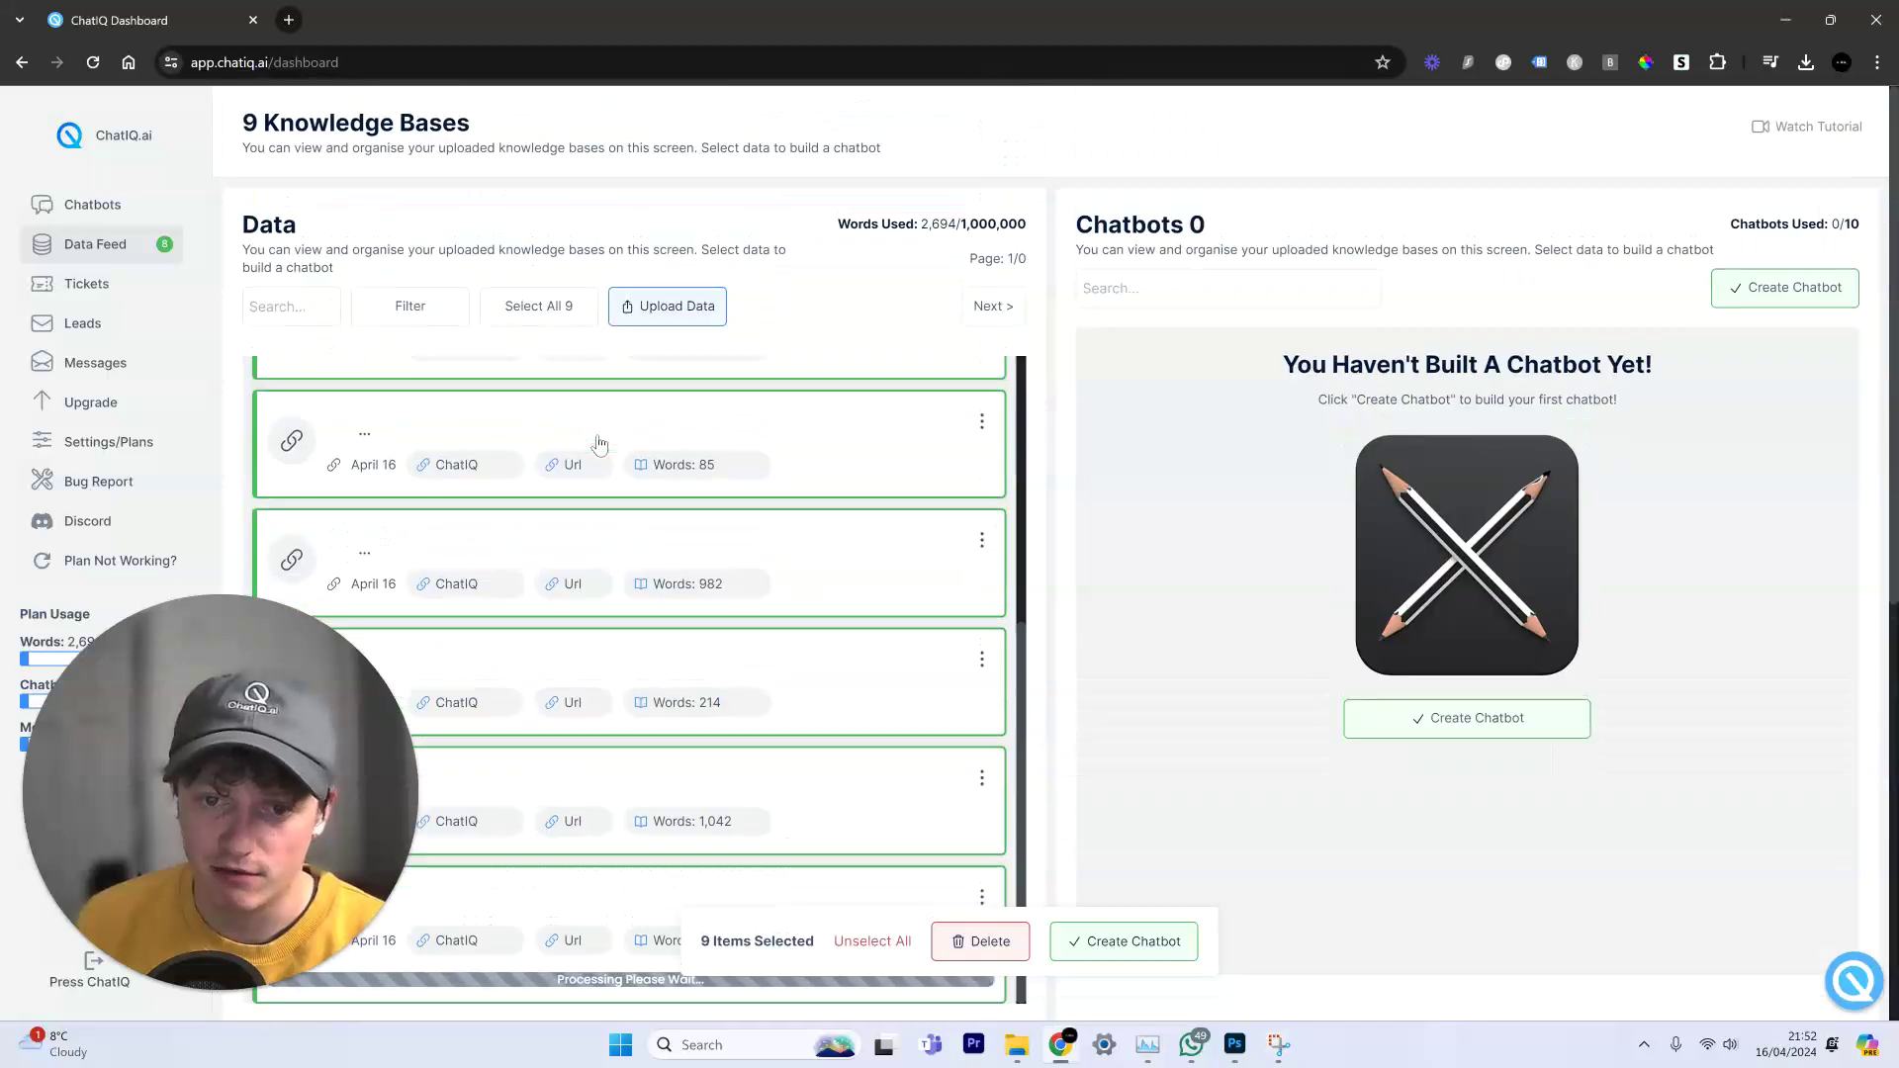
# Step: Name the chatbot ChatIQ with intro message "Hello, I'm ChatIQ, How Can I Help?"
pyautogui.click(1134, 941)
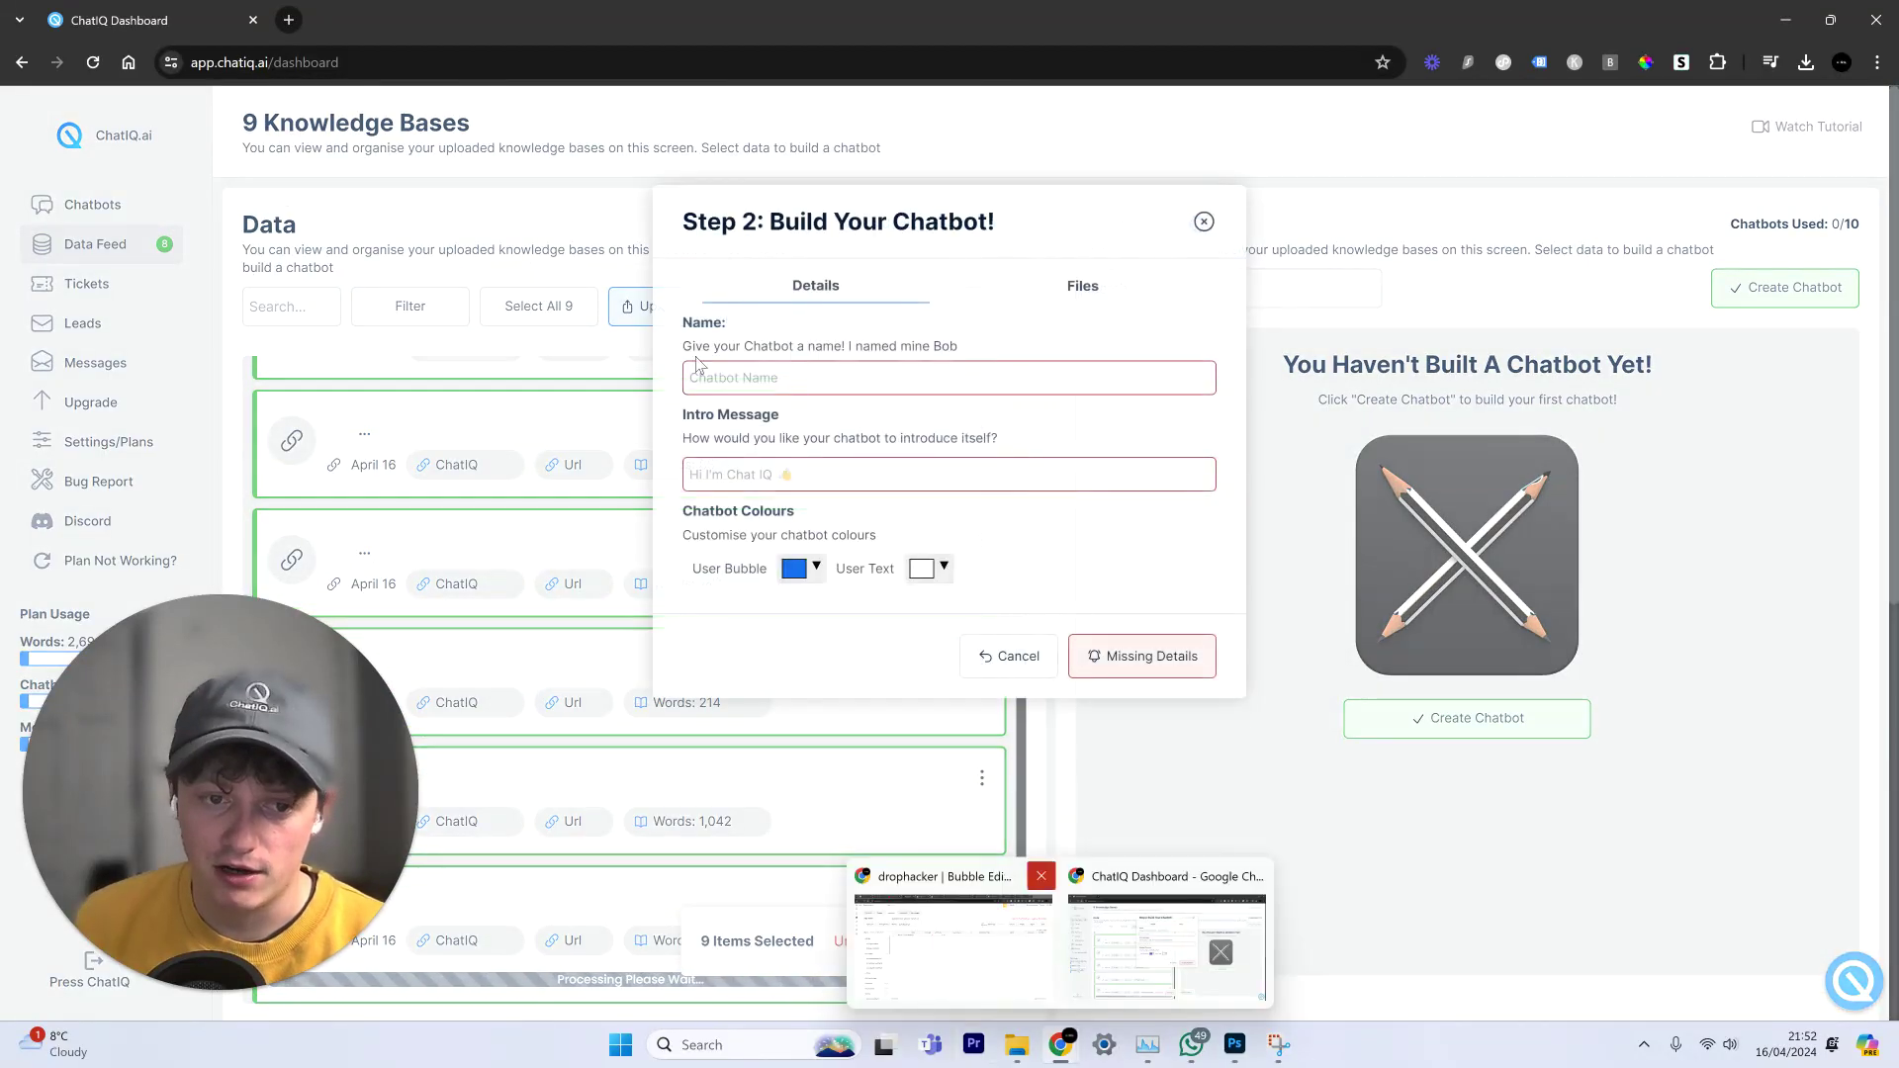
pyautogui.write('ChatIQ')
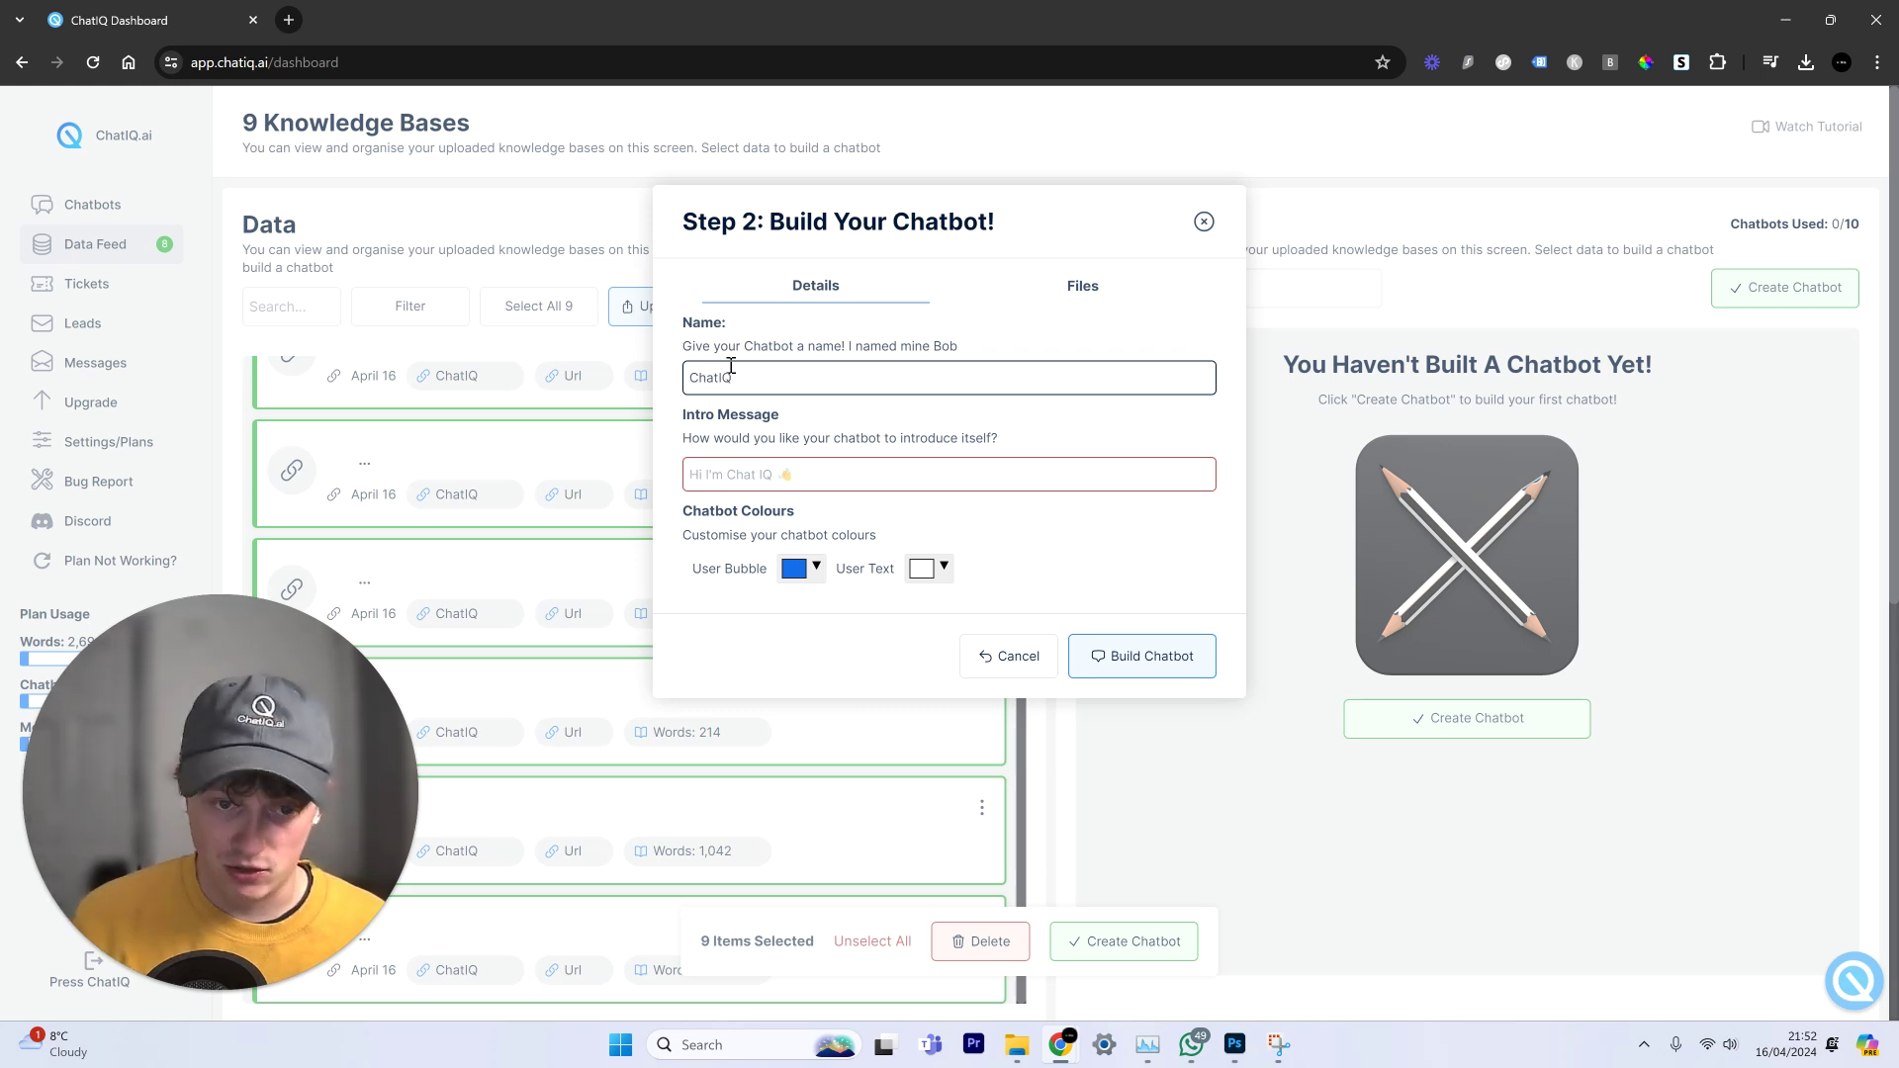
pyautogui.press('Tab')
pyautogui.write('H')
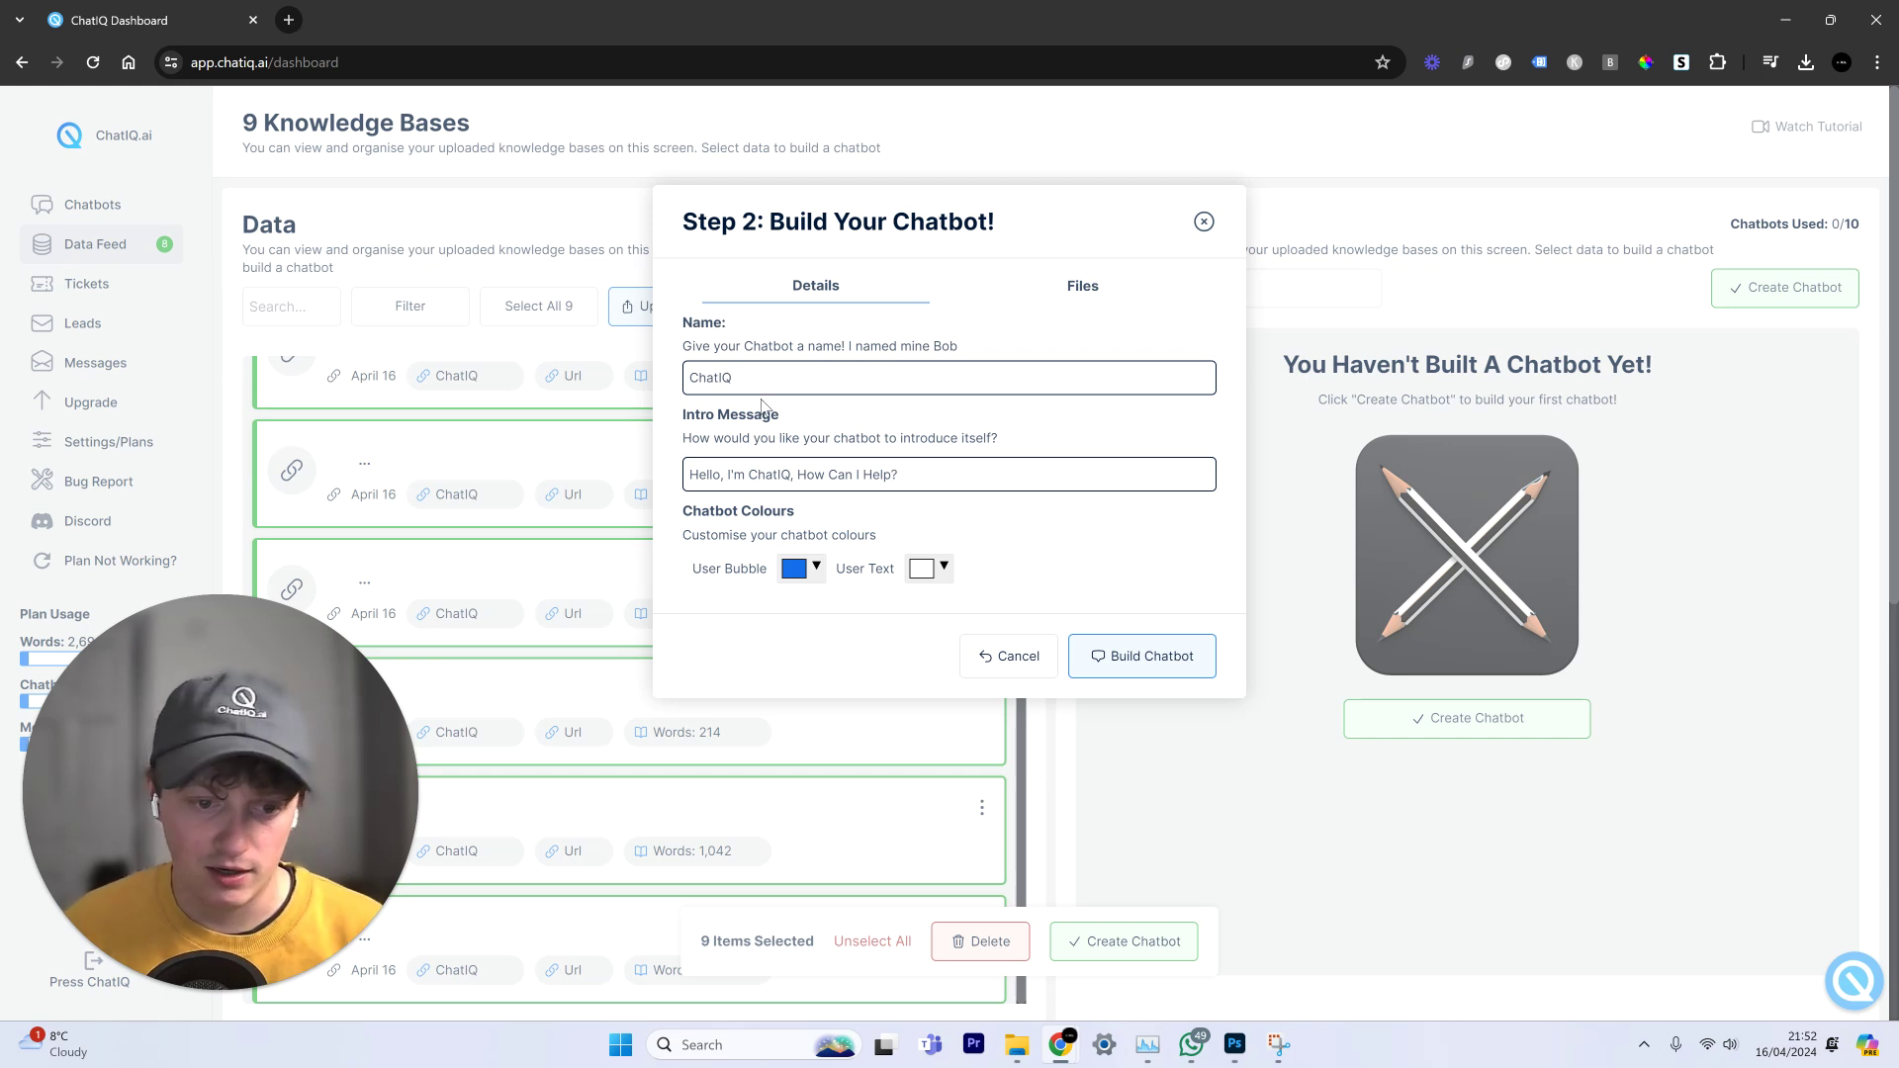
# Step: Review the nine data sources on the Files tab and build the chatbot
pyautogui.click(1075, 295)
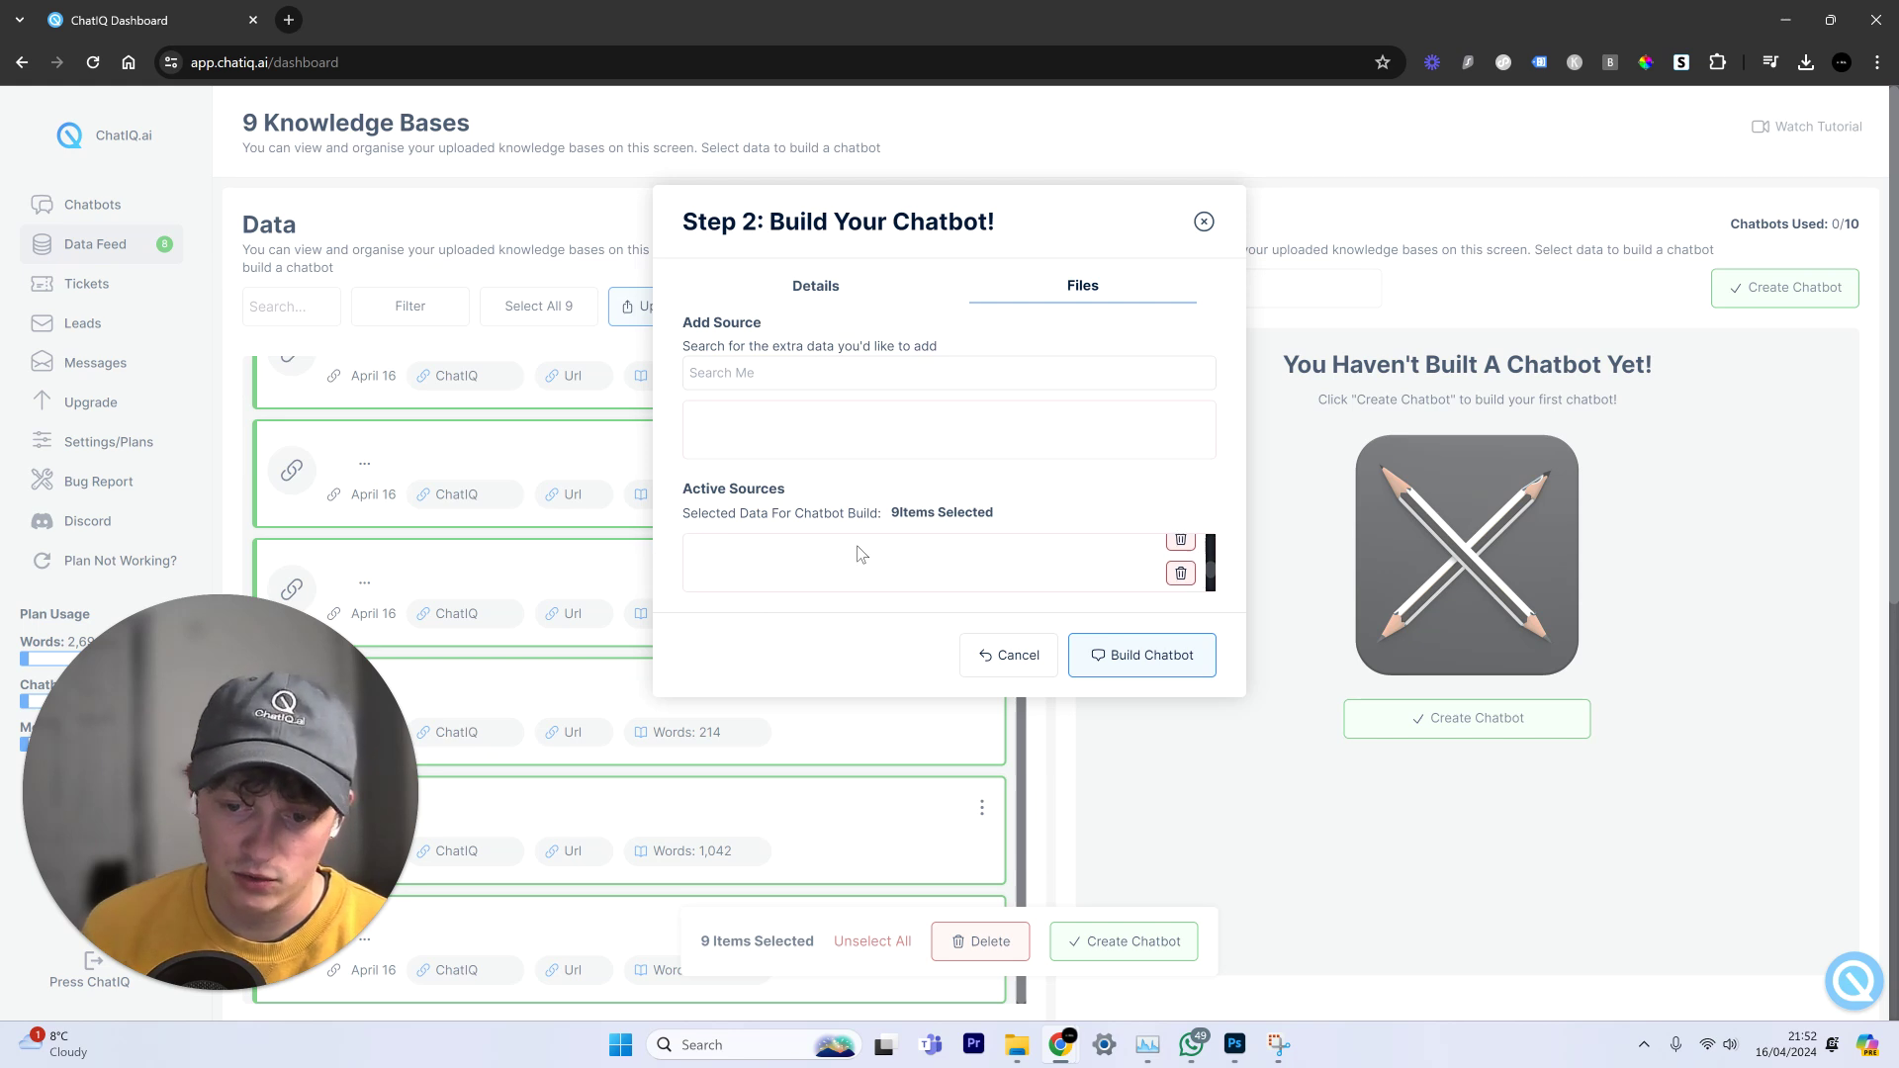
pyautogui.tripleClick(770, 582)
pyautogui.click(704, 589)
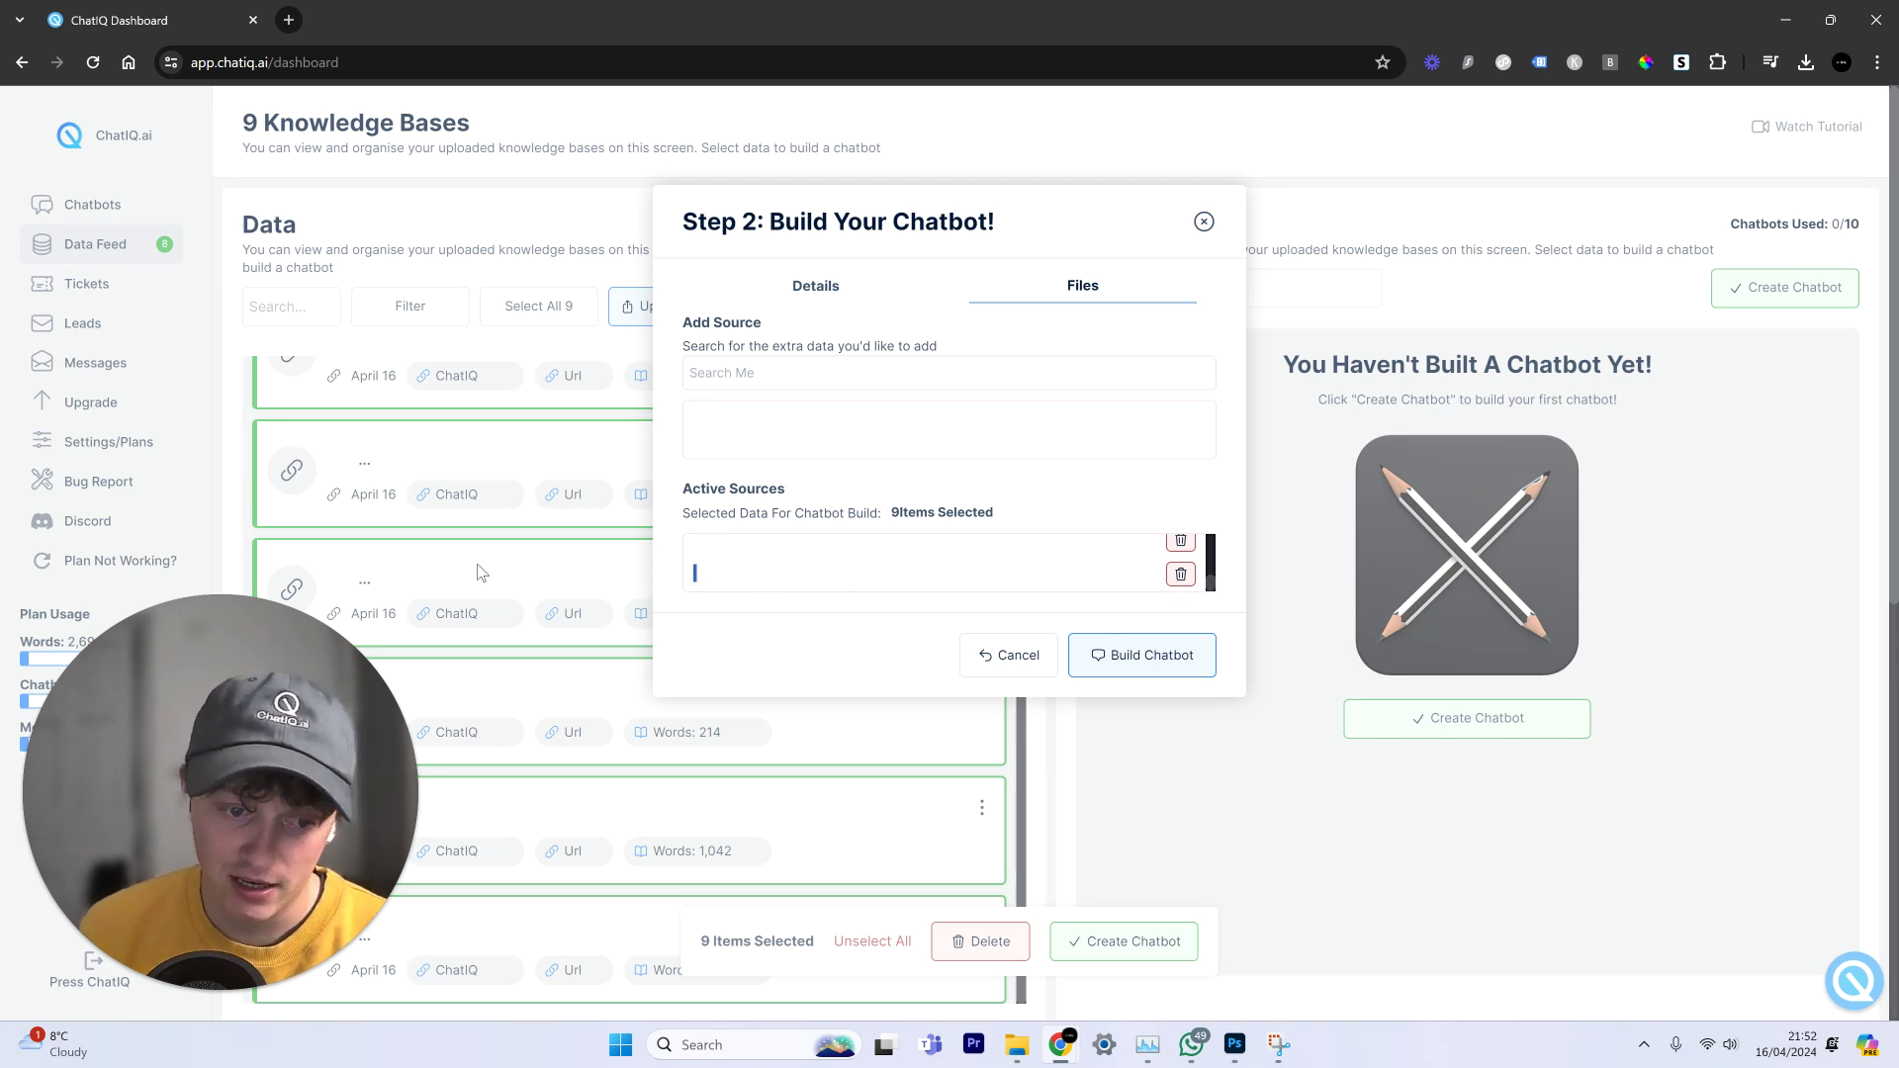
pyautogui.click(1088, 656)
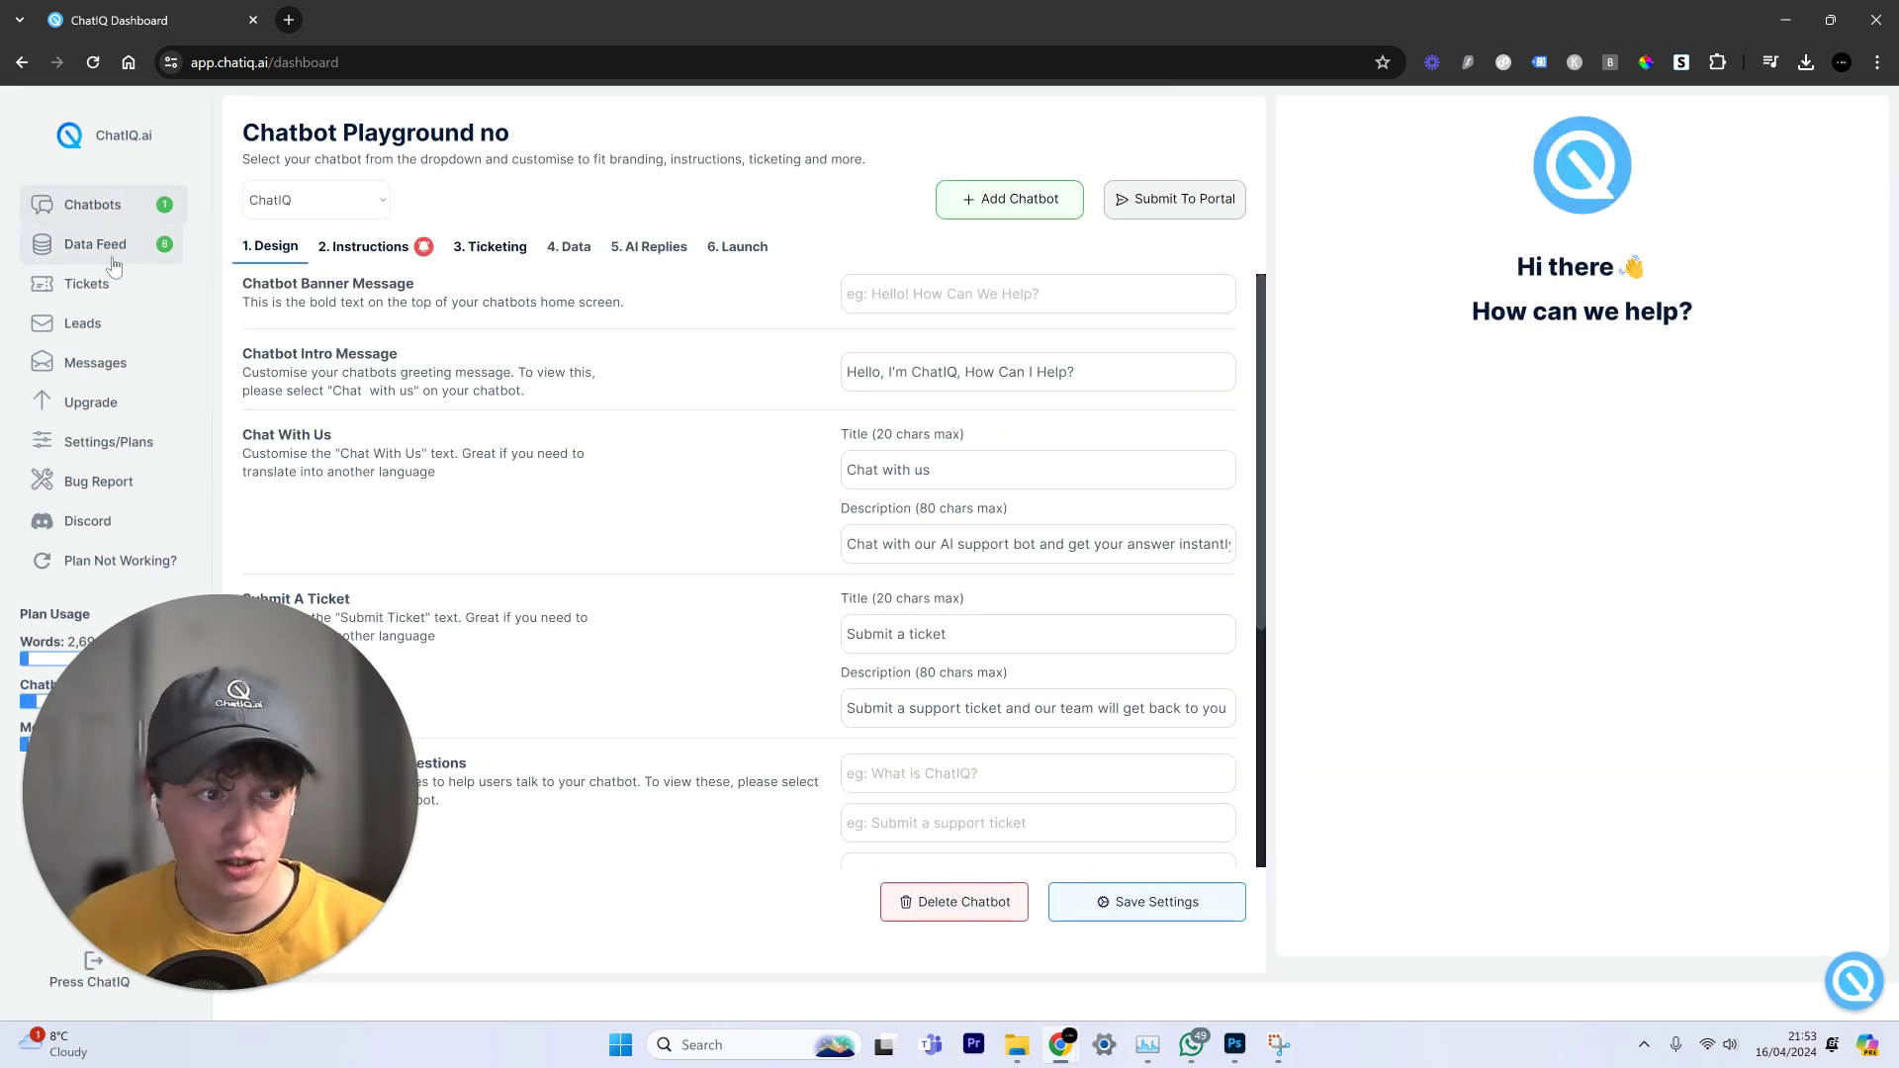
# Step: Confirm the chatbot on the Data Feed page and check the total words used figure
pyautogui.click(137, 244)
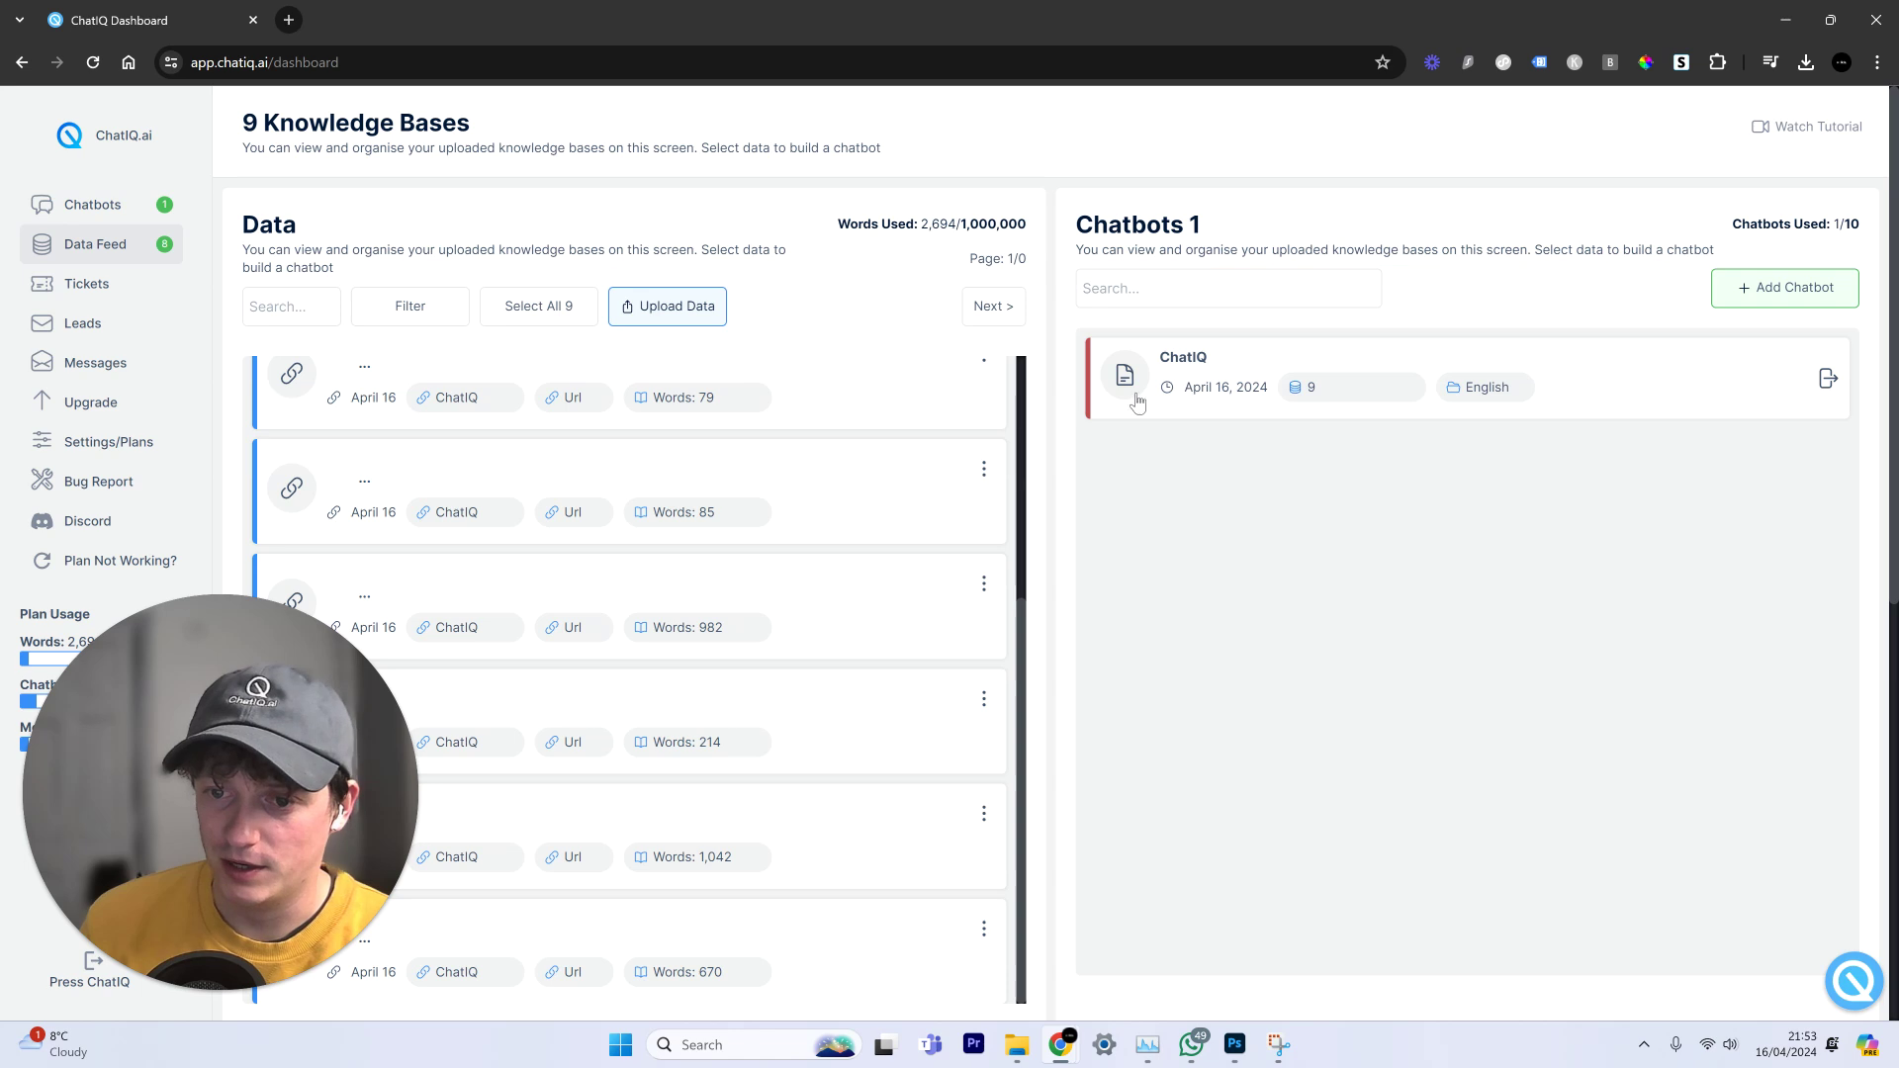
pyautogui.scroll(-5, 755, 460)
pyautogui.scroll(4, 594, 637)
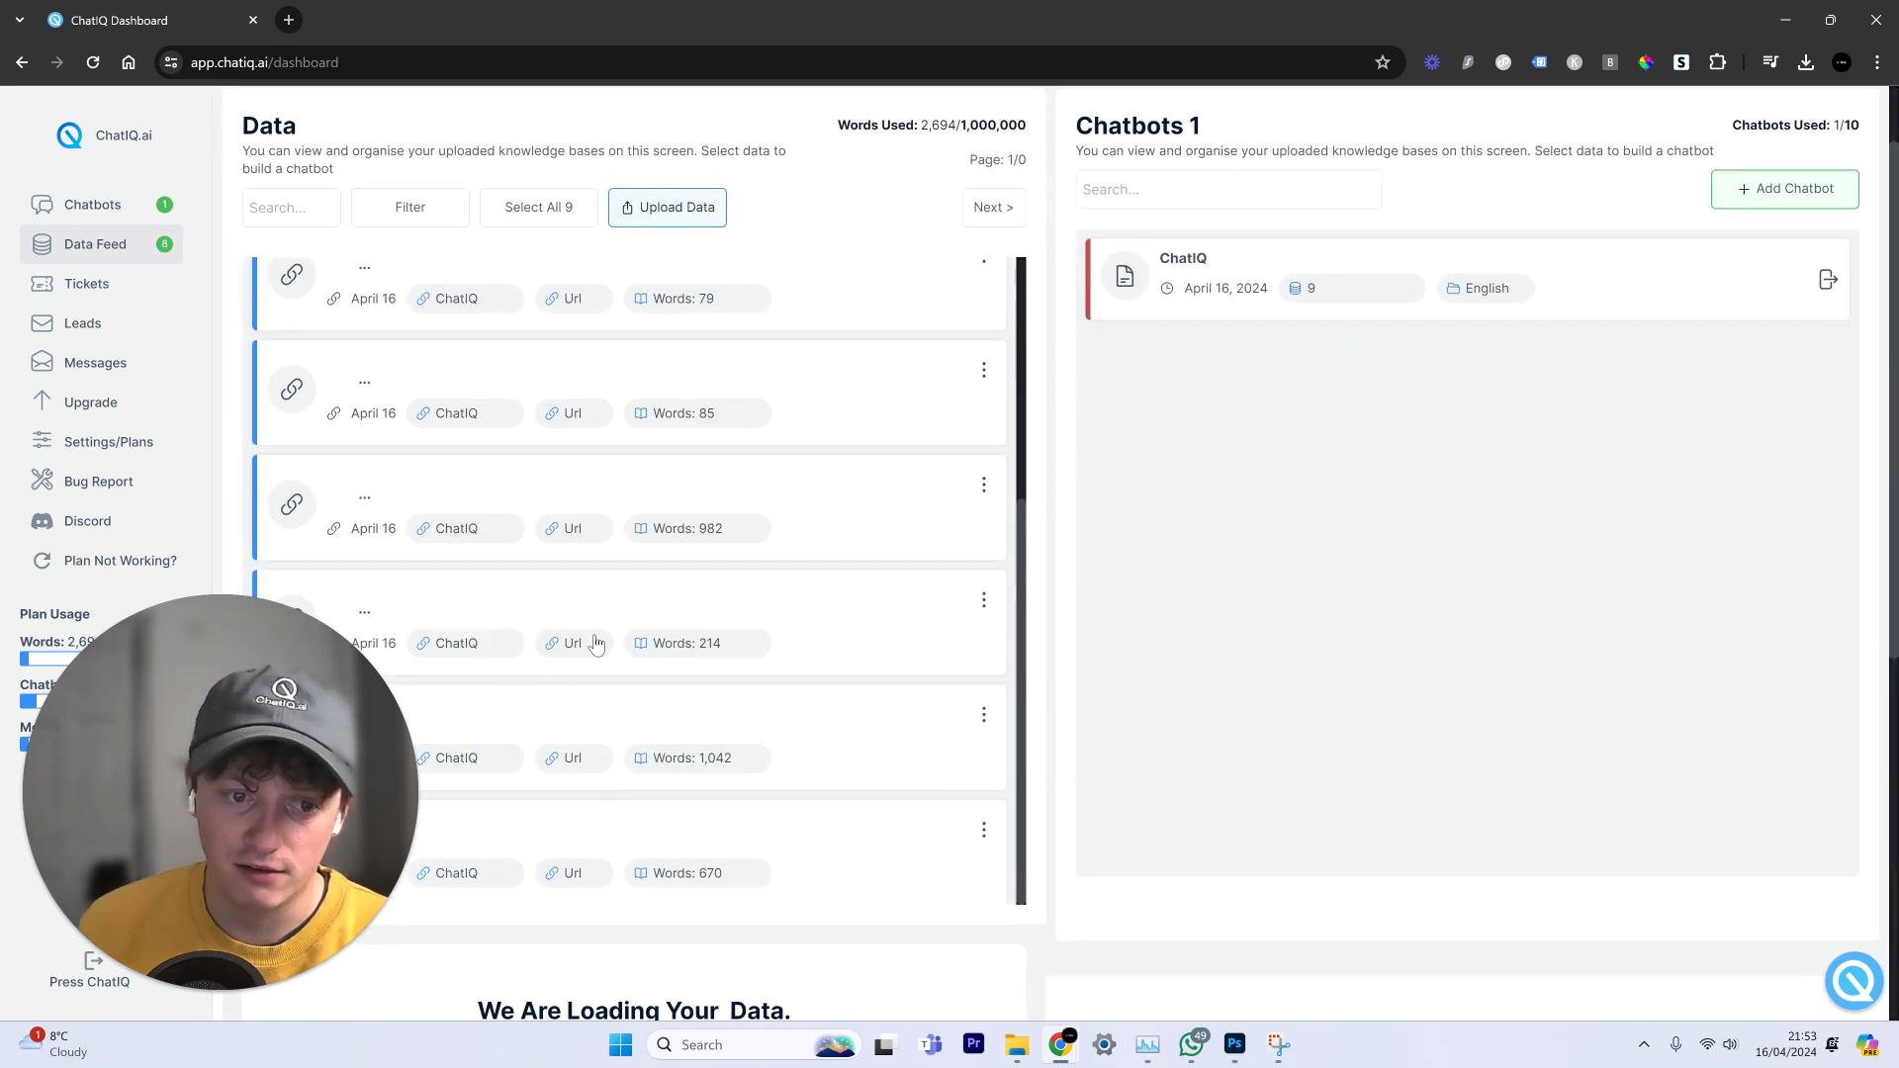
pyautogui.scroll(1, 912, 207)
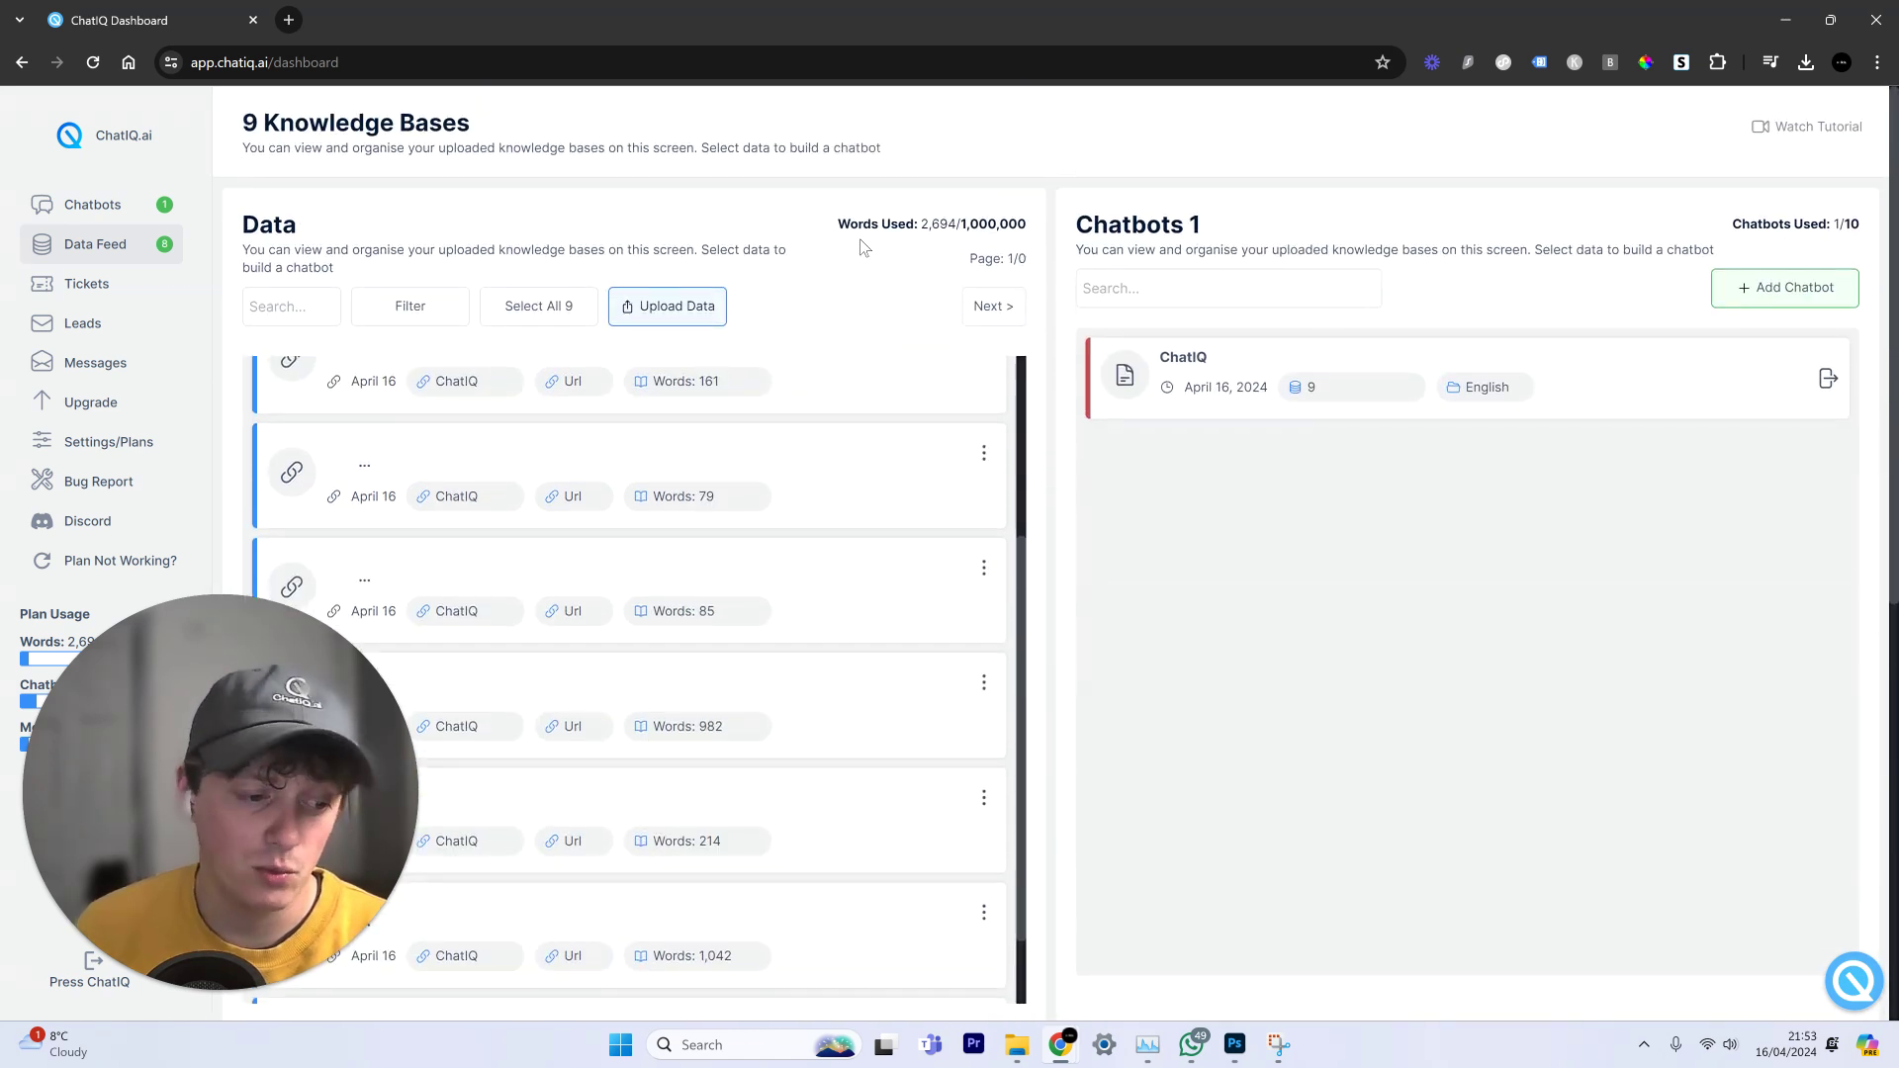
pyautogui.doubleClick(938, 224)
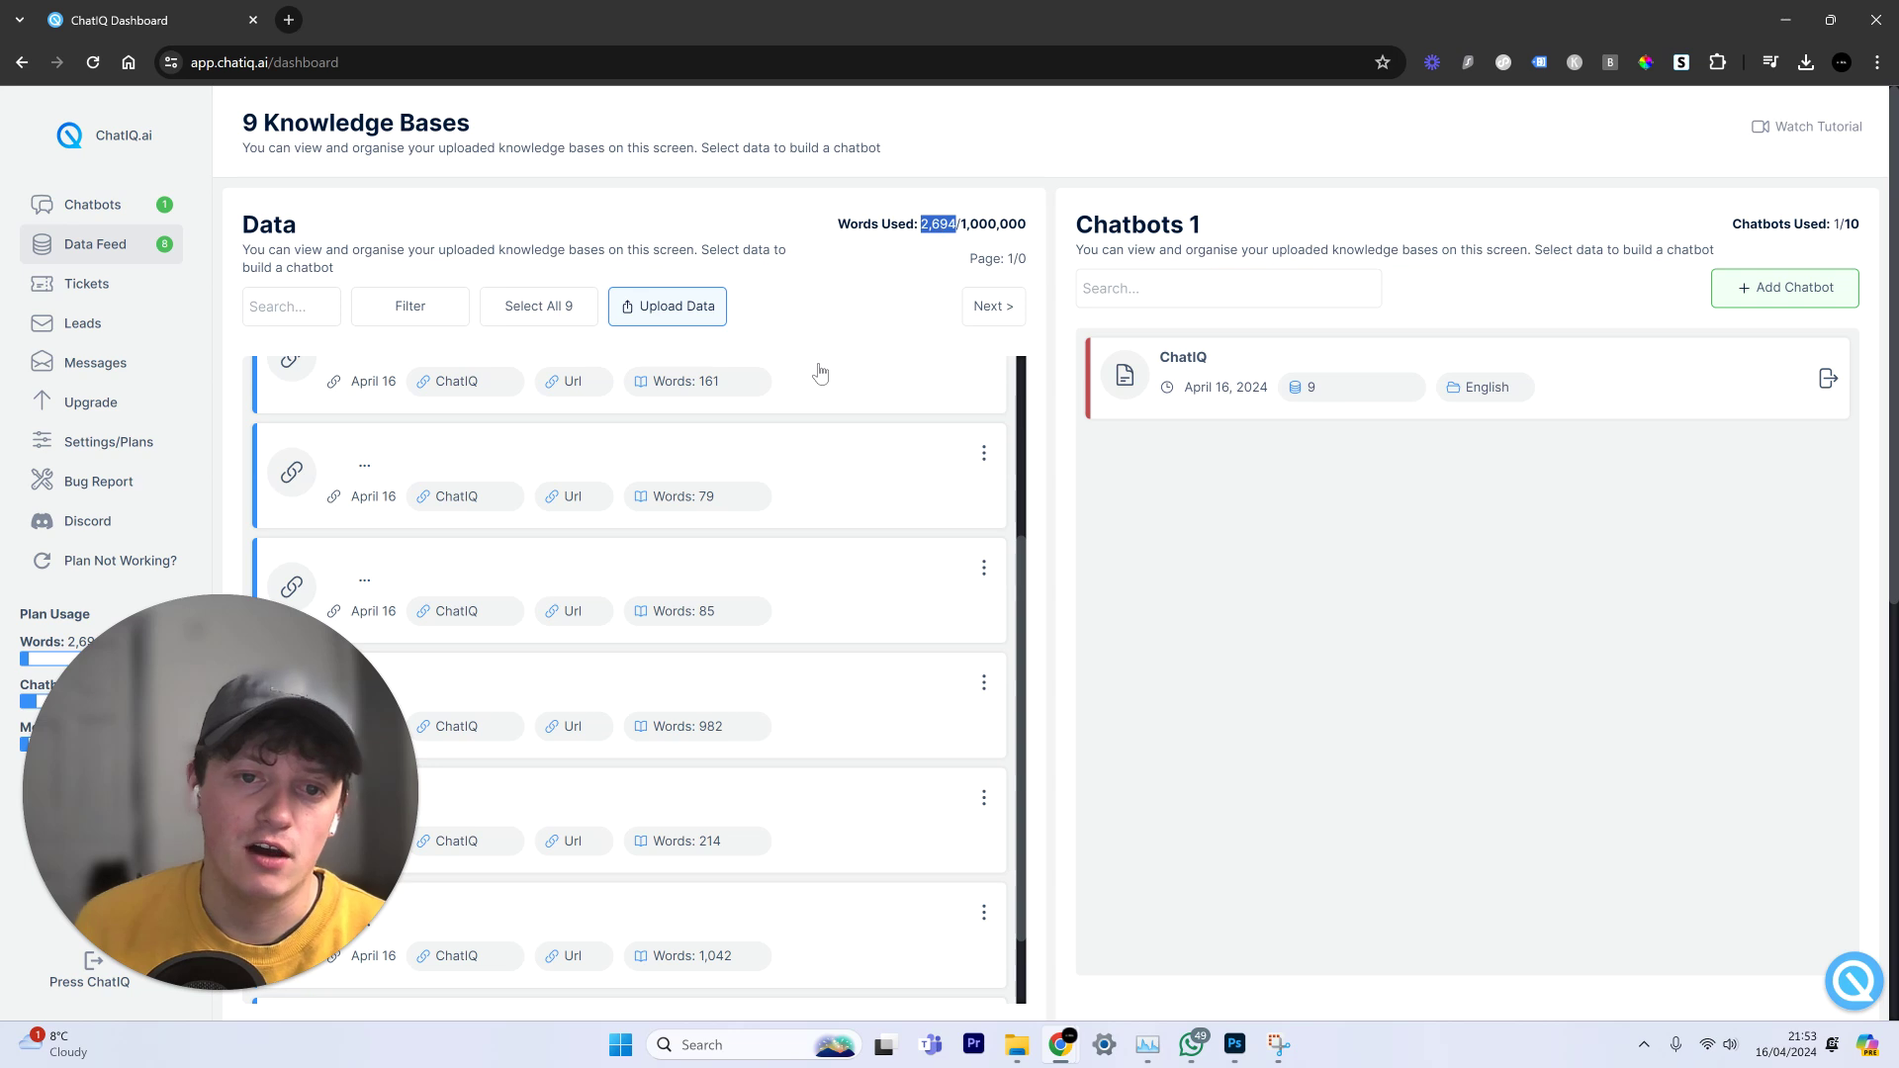
# Step: Show the ChatIQ chatbot's 4. Data tab listing its knowledge sources in the Playground
pyautogui.click(92, 204)
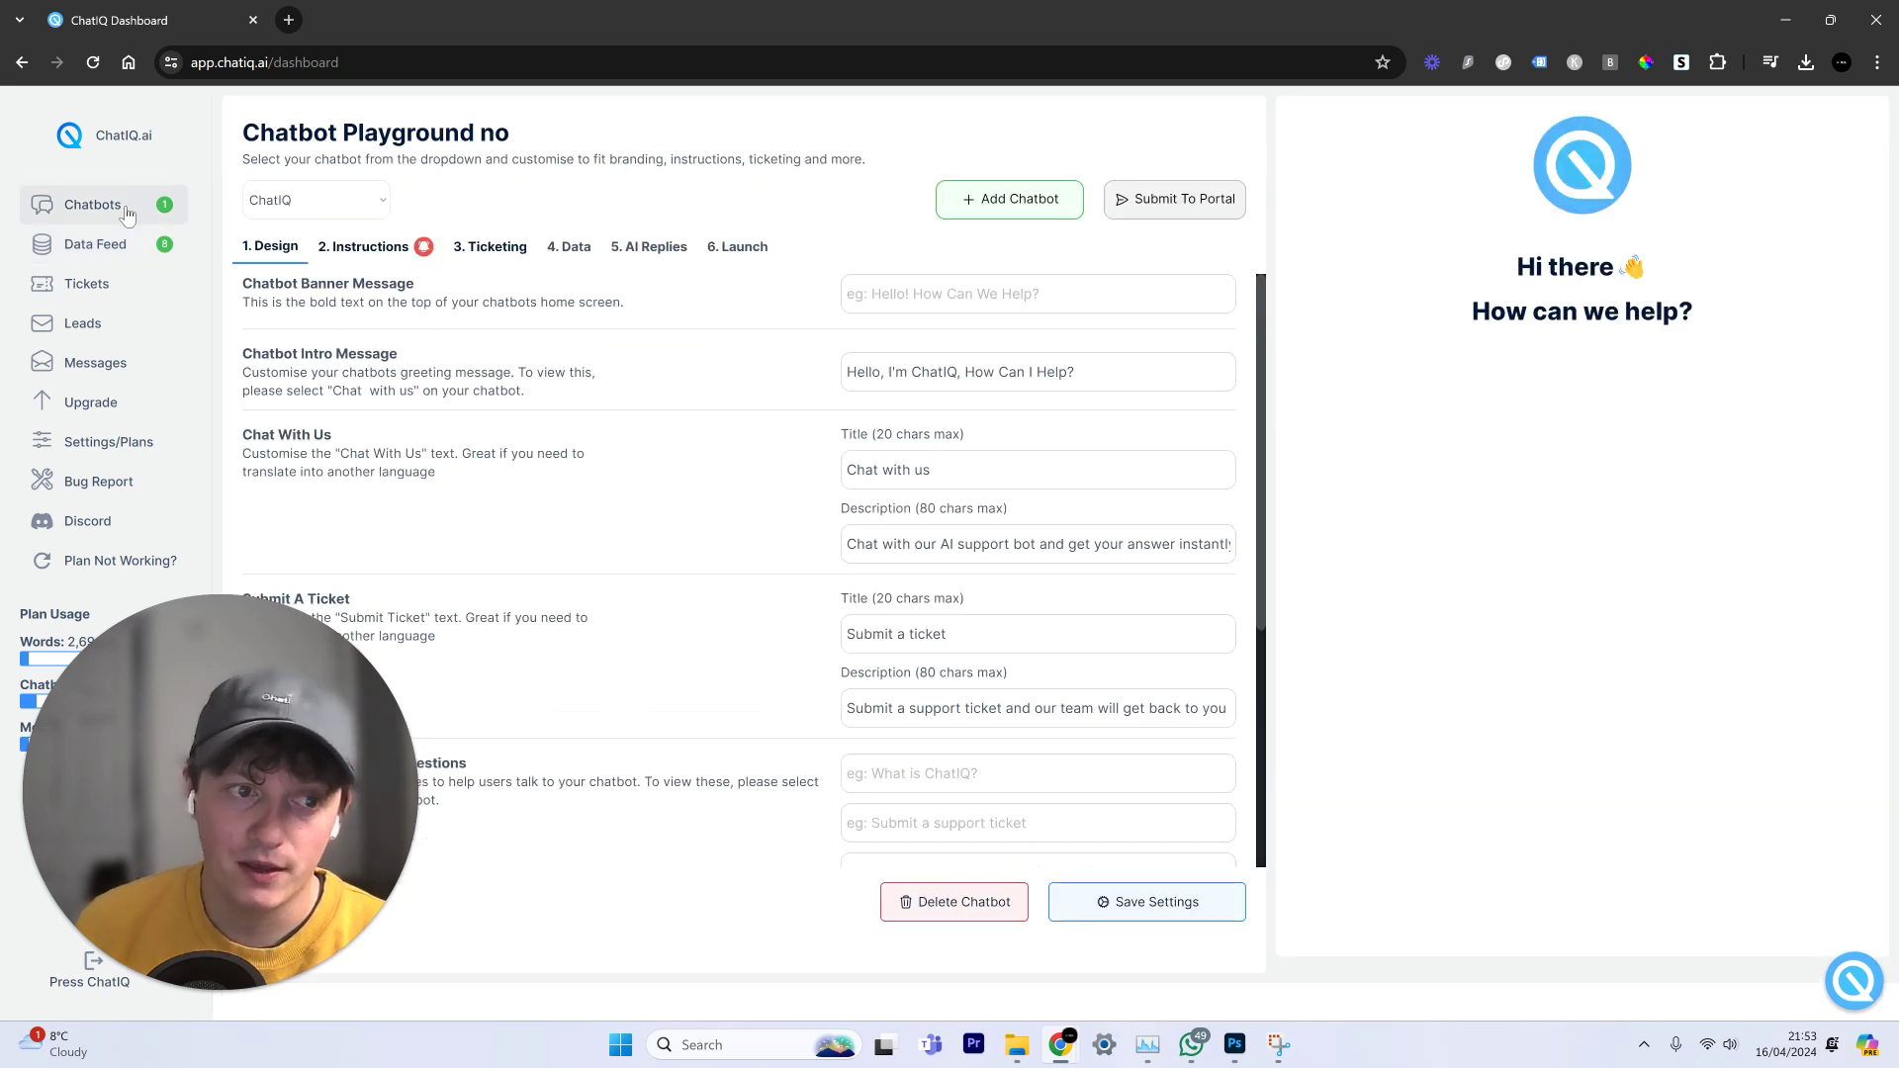
pyautogui.click(569, 246)
pyautogui.scroll(1, 530, 575)
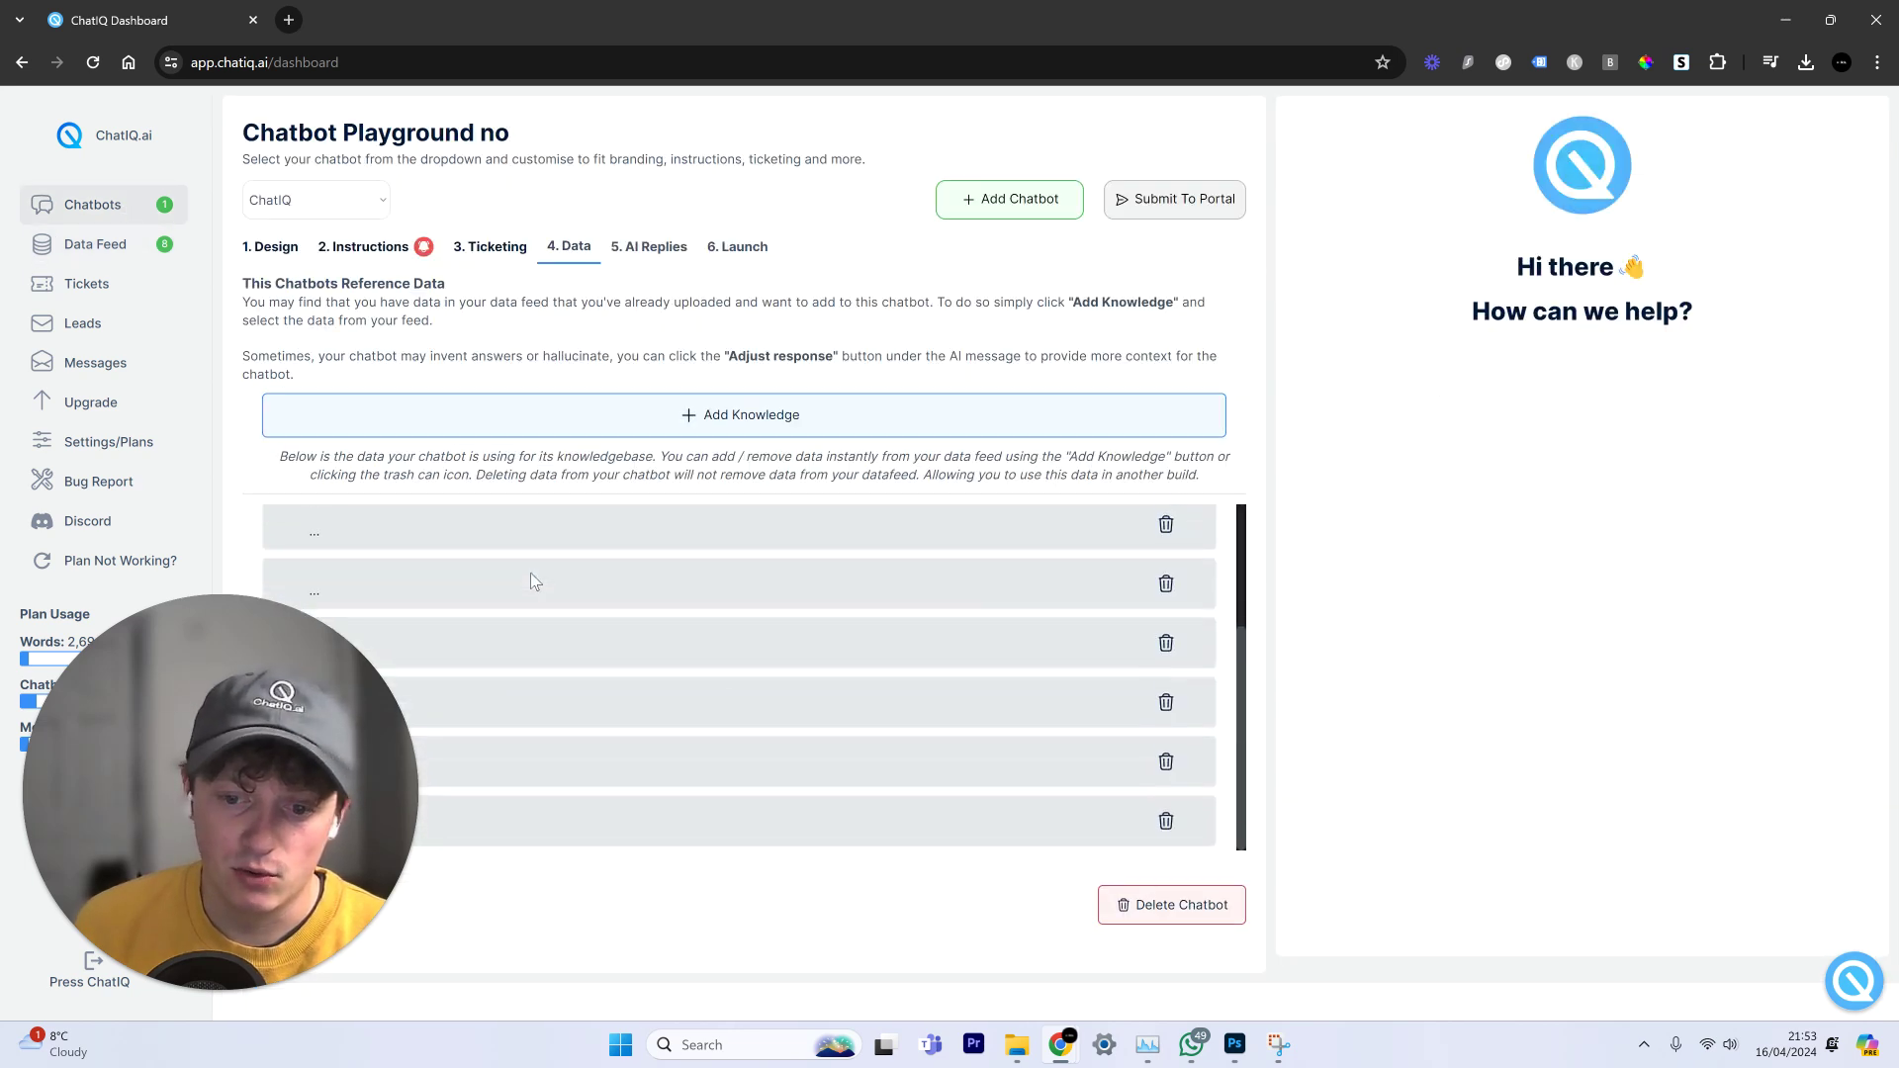
pyautogui.scroll(-1, 530, 573)
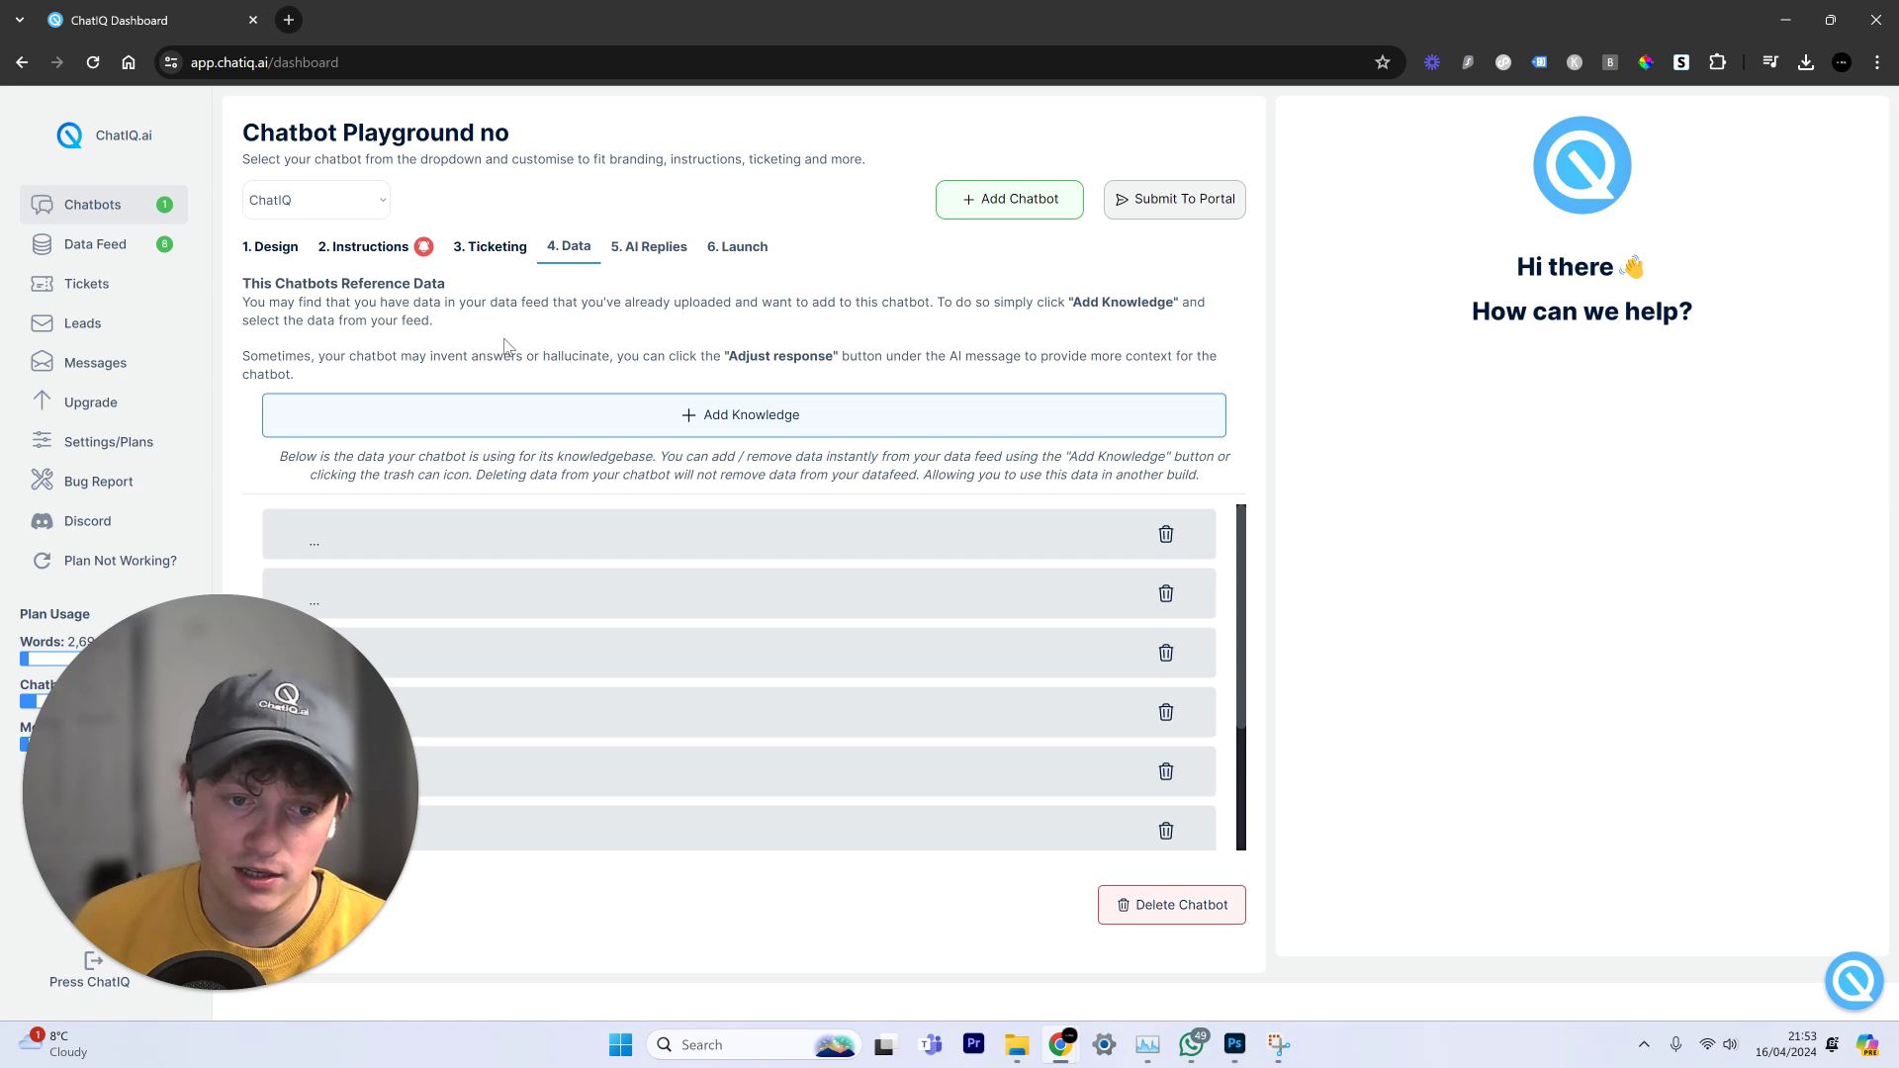
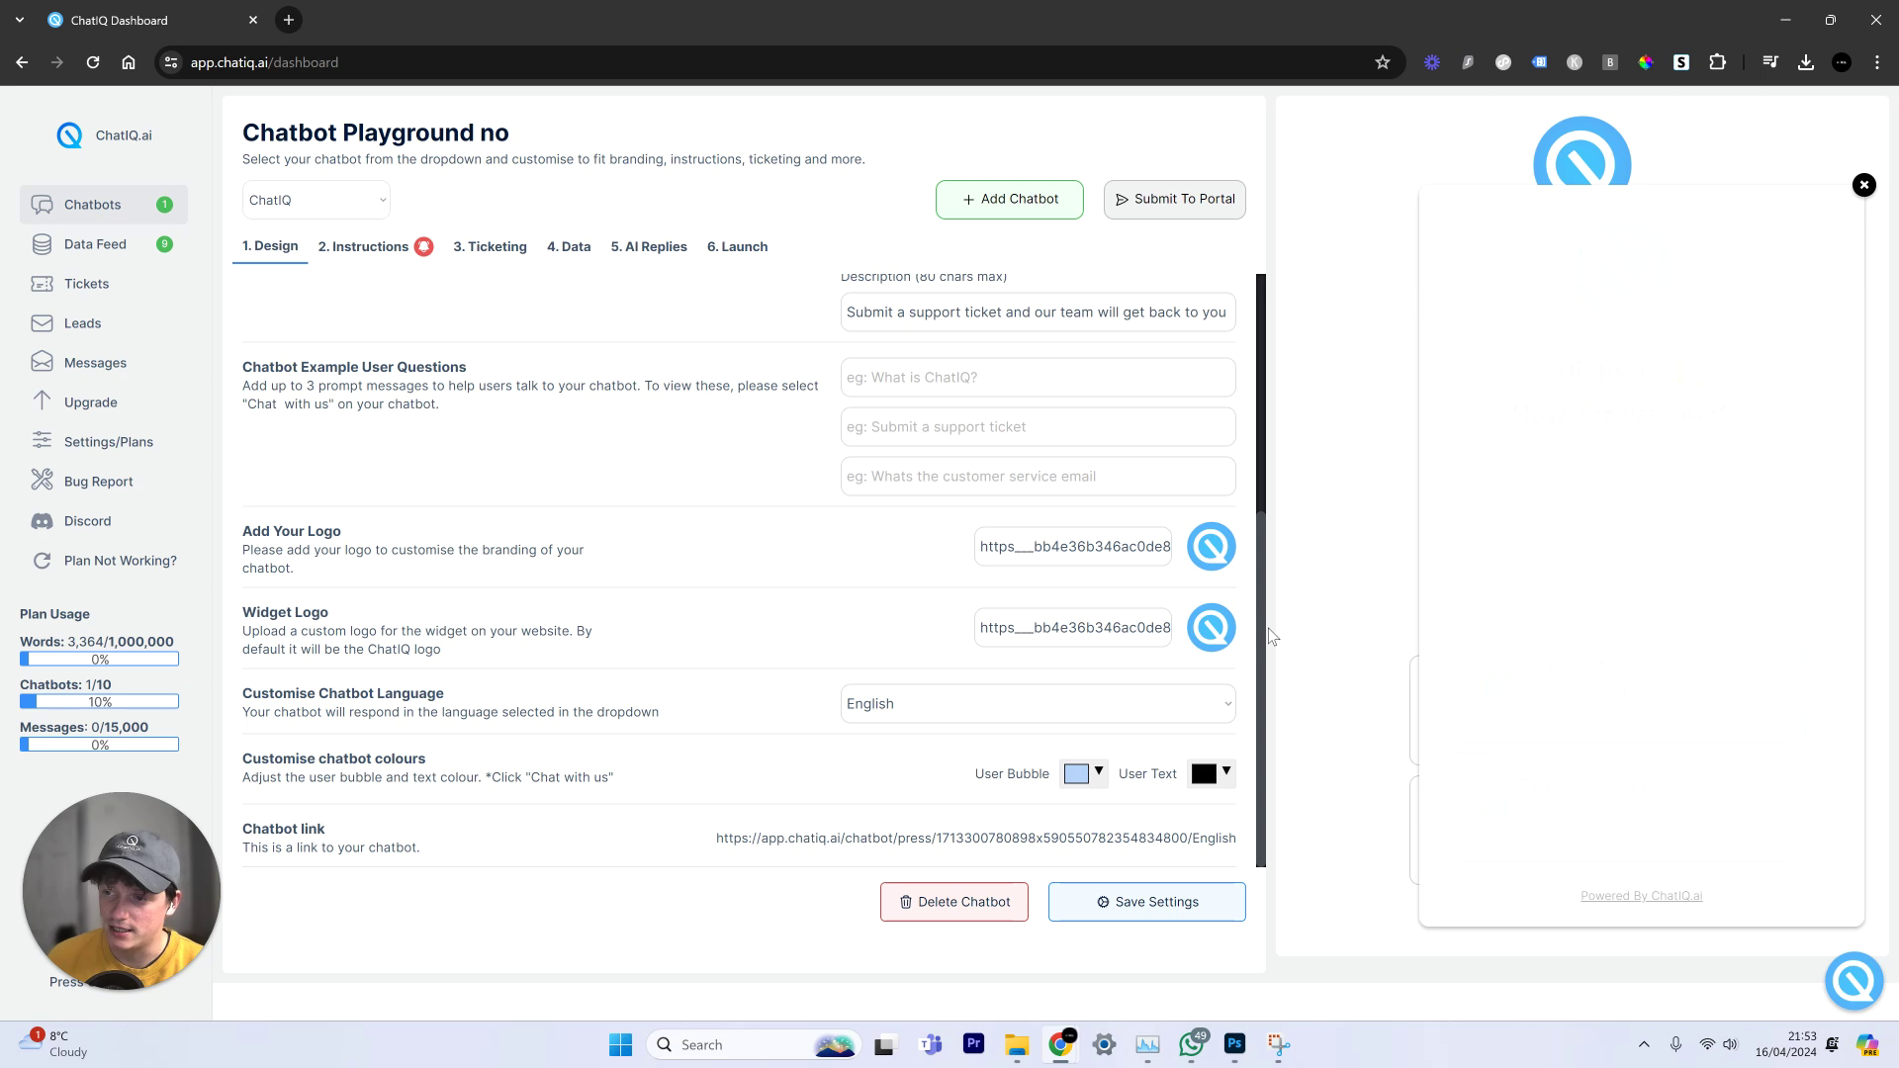
# Step: Enter 'What is ChatIQ' and 'Can You Respond In Any Language?' as the first two example questions
pyautogui.click(918, 368)
pyautogui.write('What is Ch')
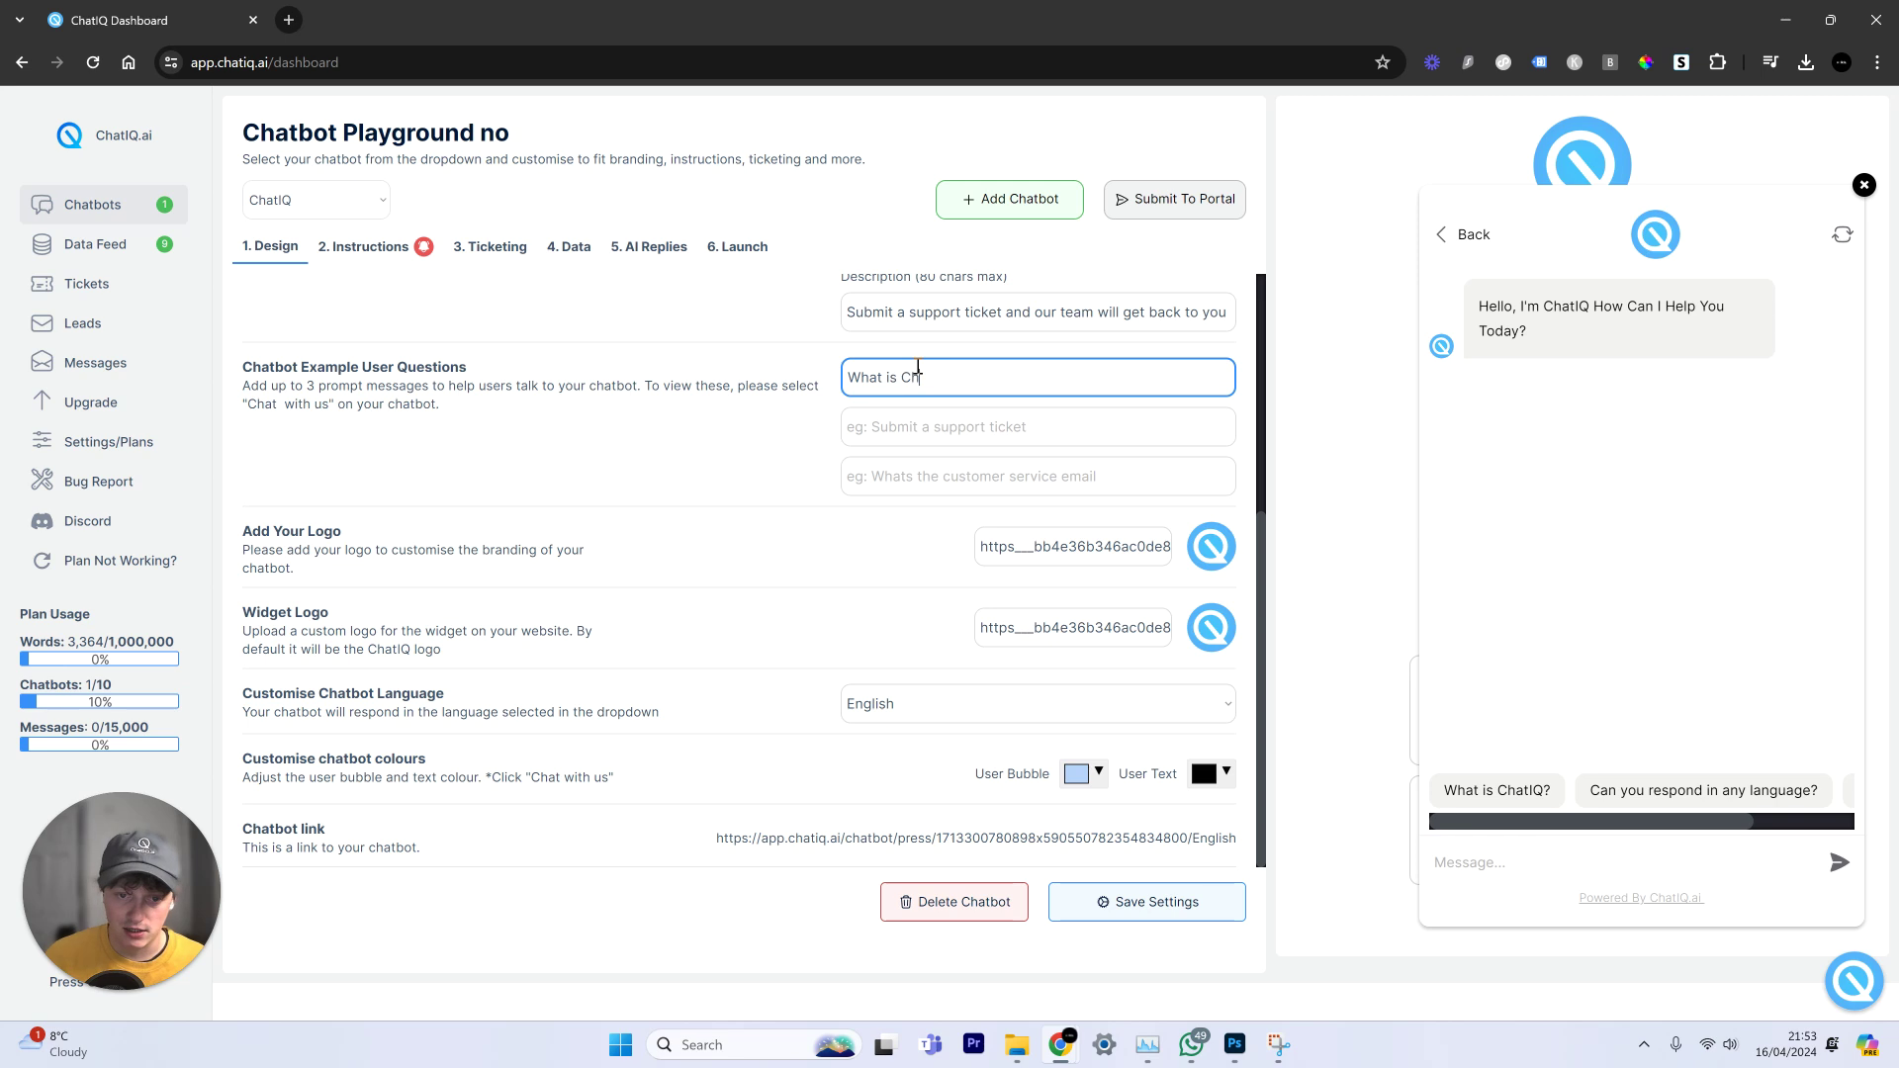
pyautogui.write('atIQ')
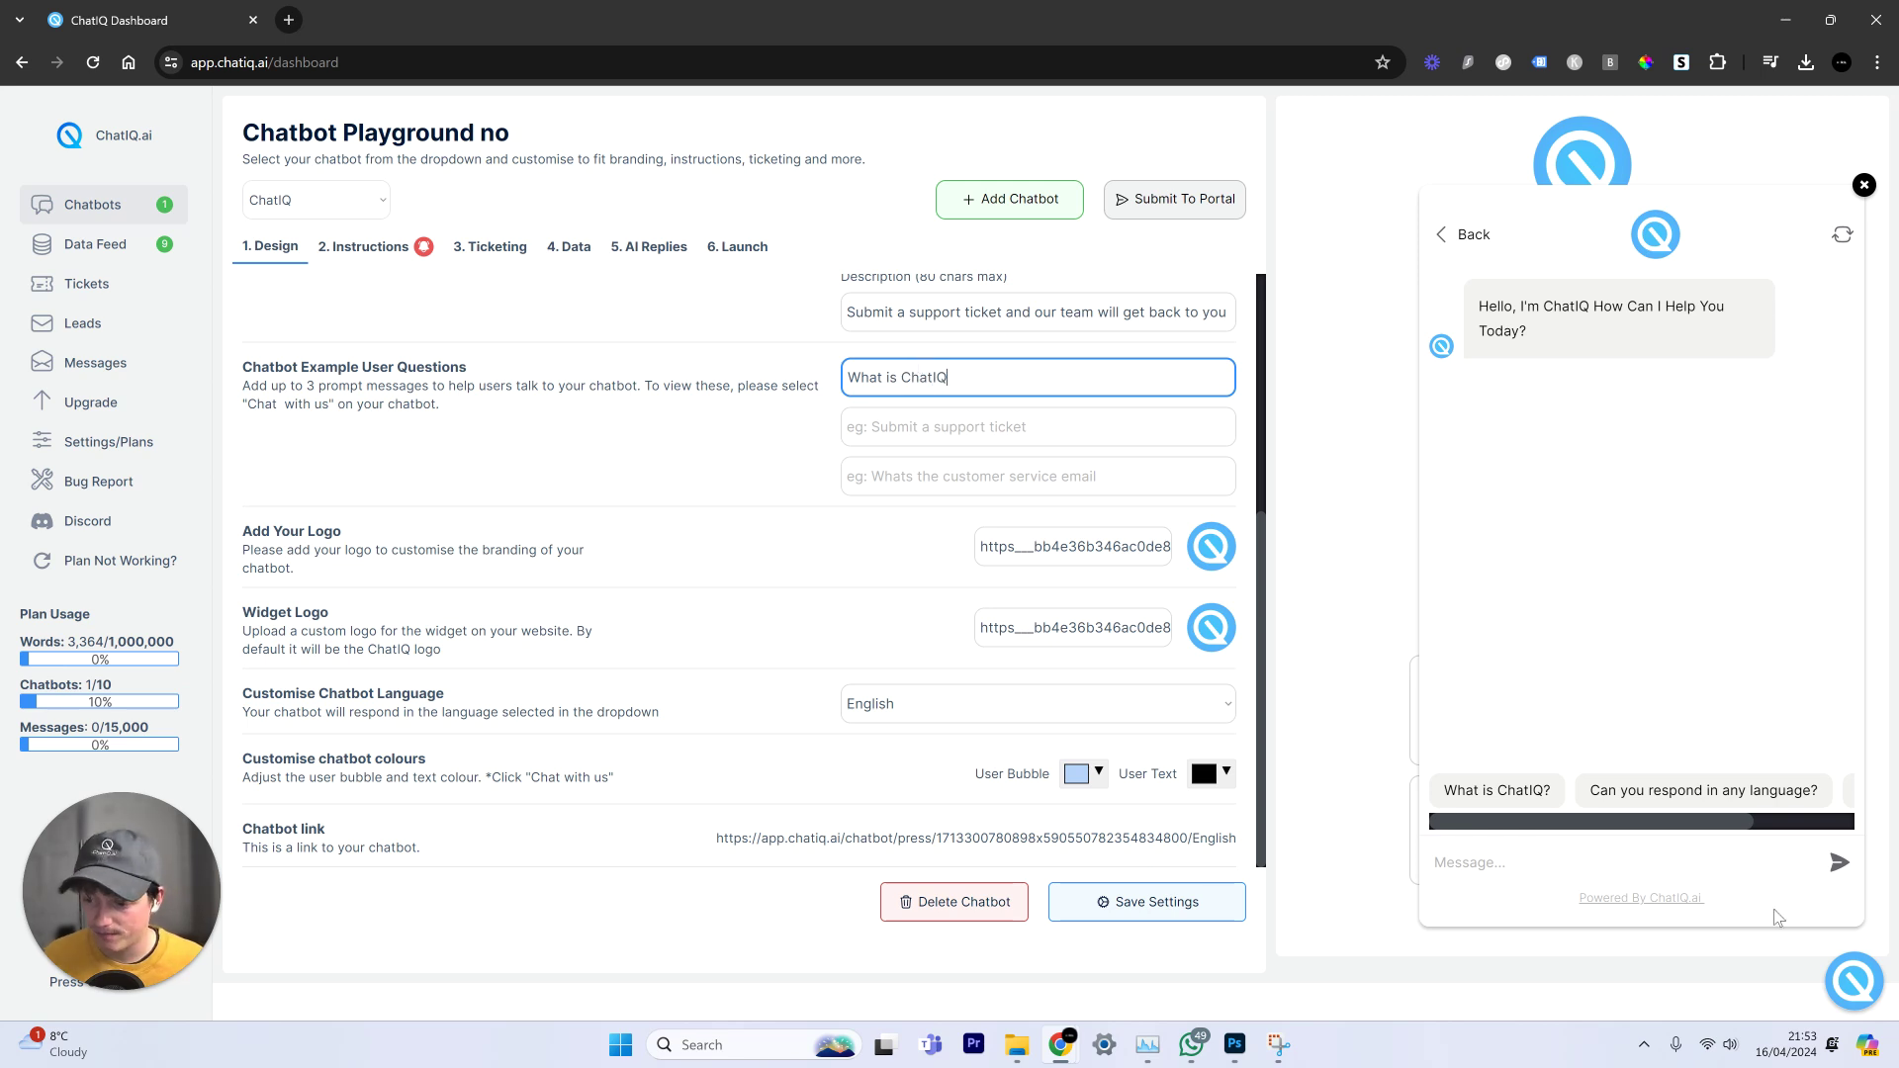
pyautogui.click(972, 467)
pyautogui.click(989, 432)
pyautogui.write('Ca')
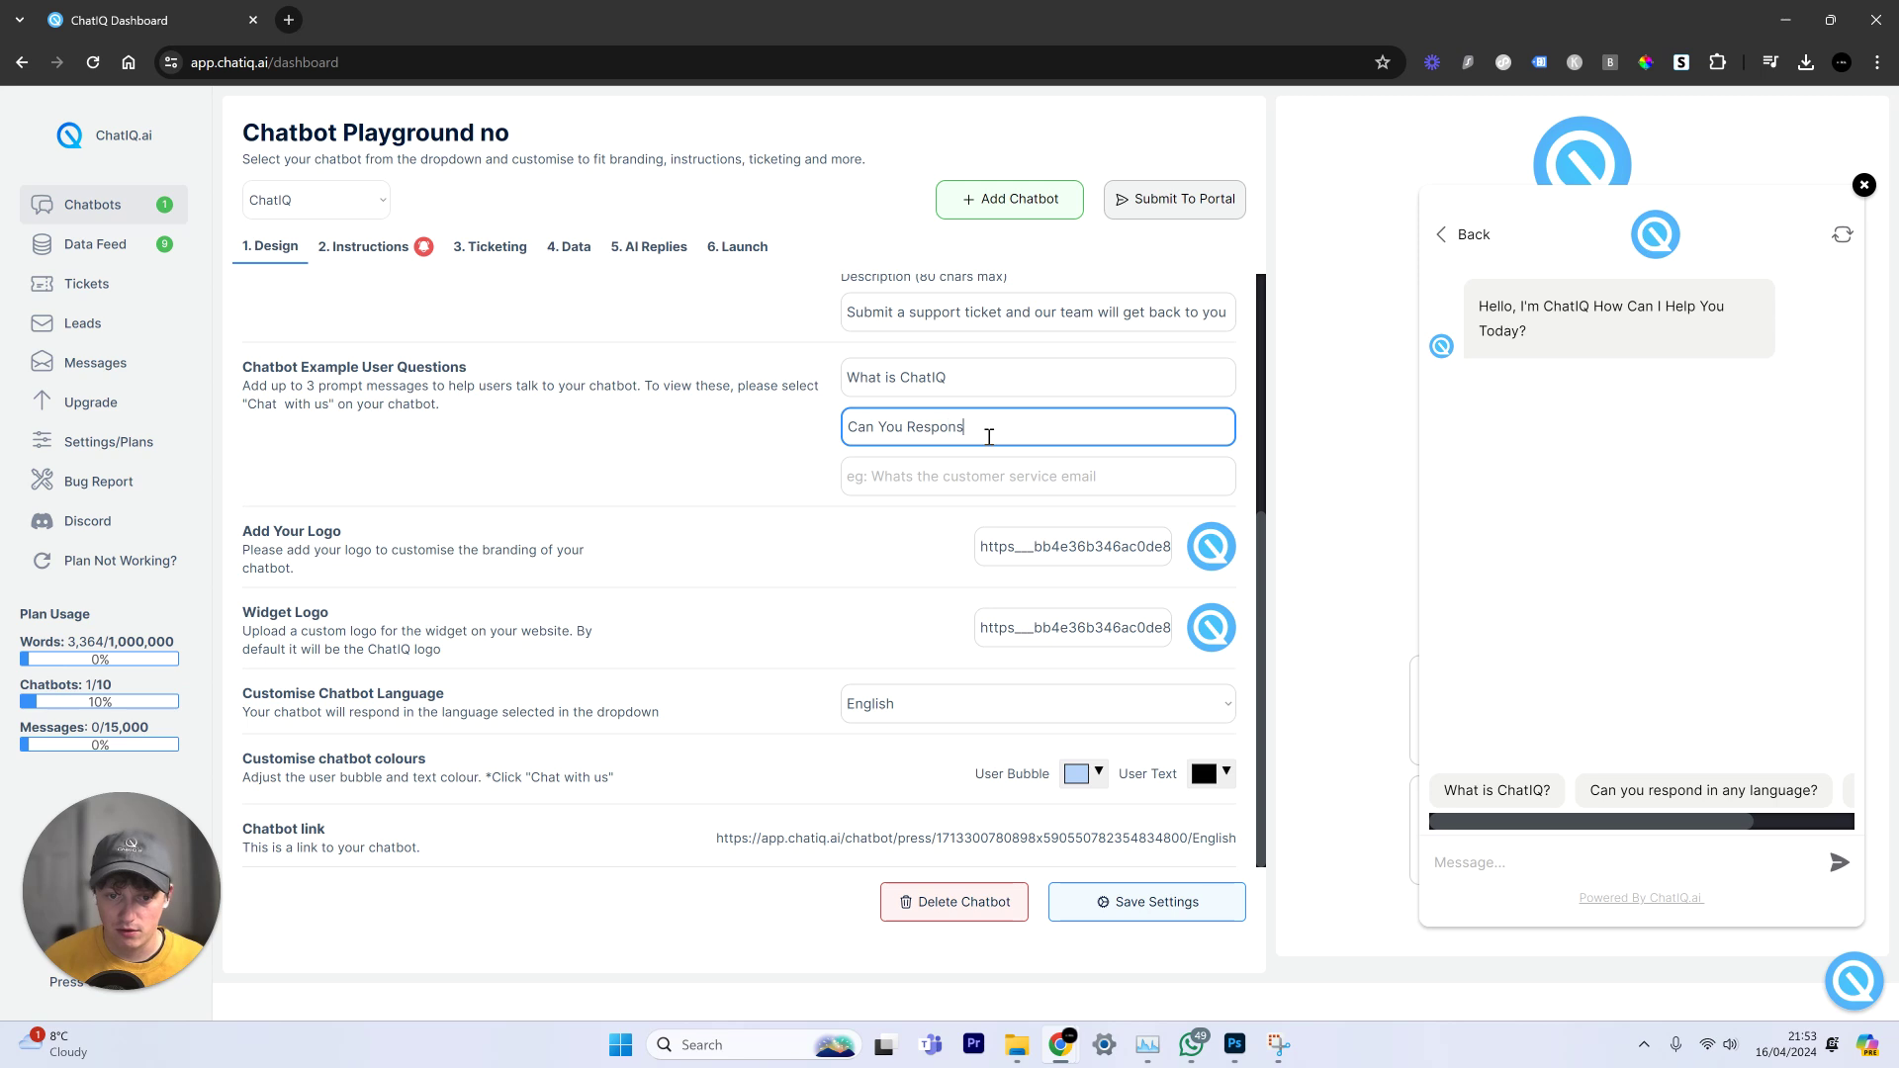
pyautogui.write('n You Respond In Any Language?')
# Step: Set the third example question to 'Can I Talk To A Human'
pyautogui.press('Tab')
pyautogui.write('T')
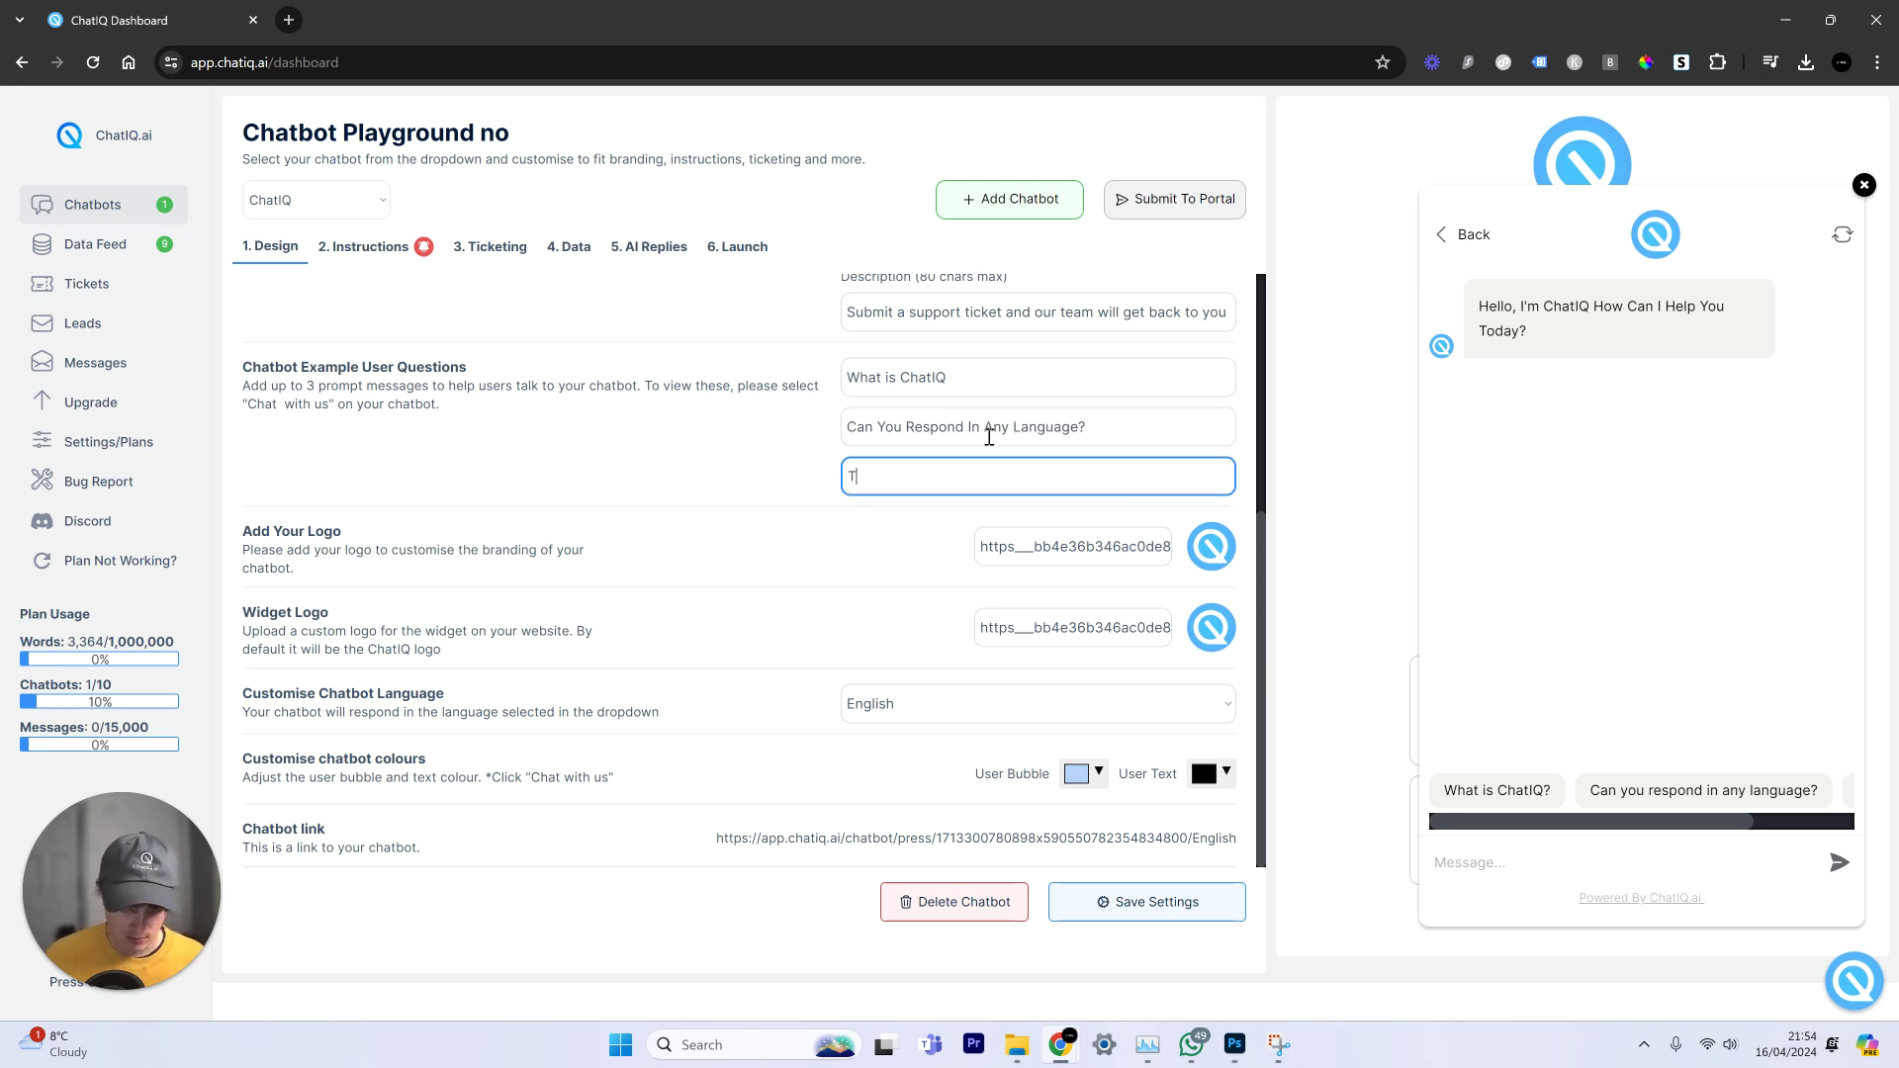
pyautogui.write('alk To A Human')
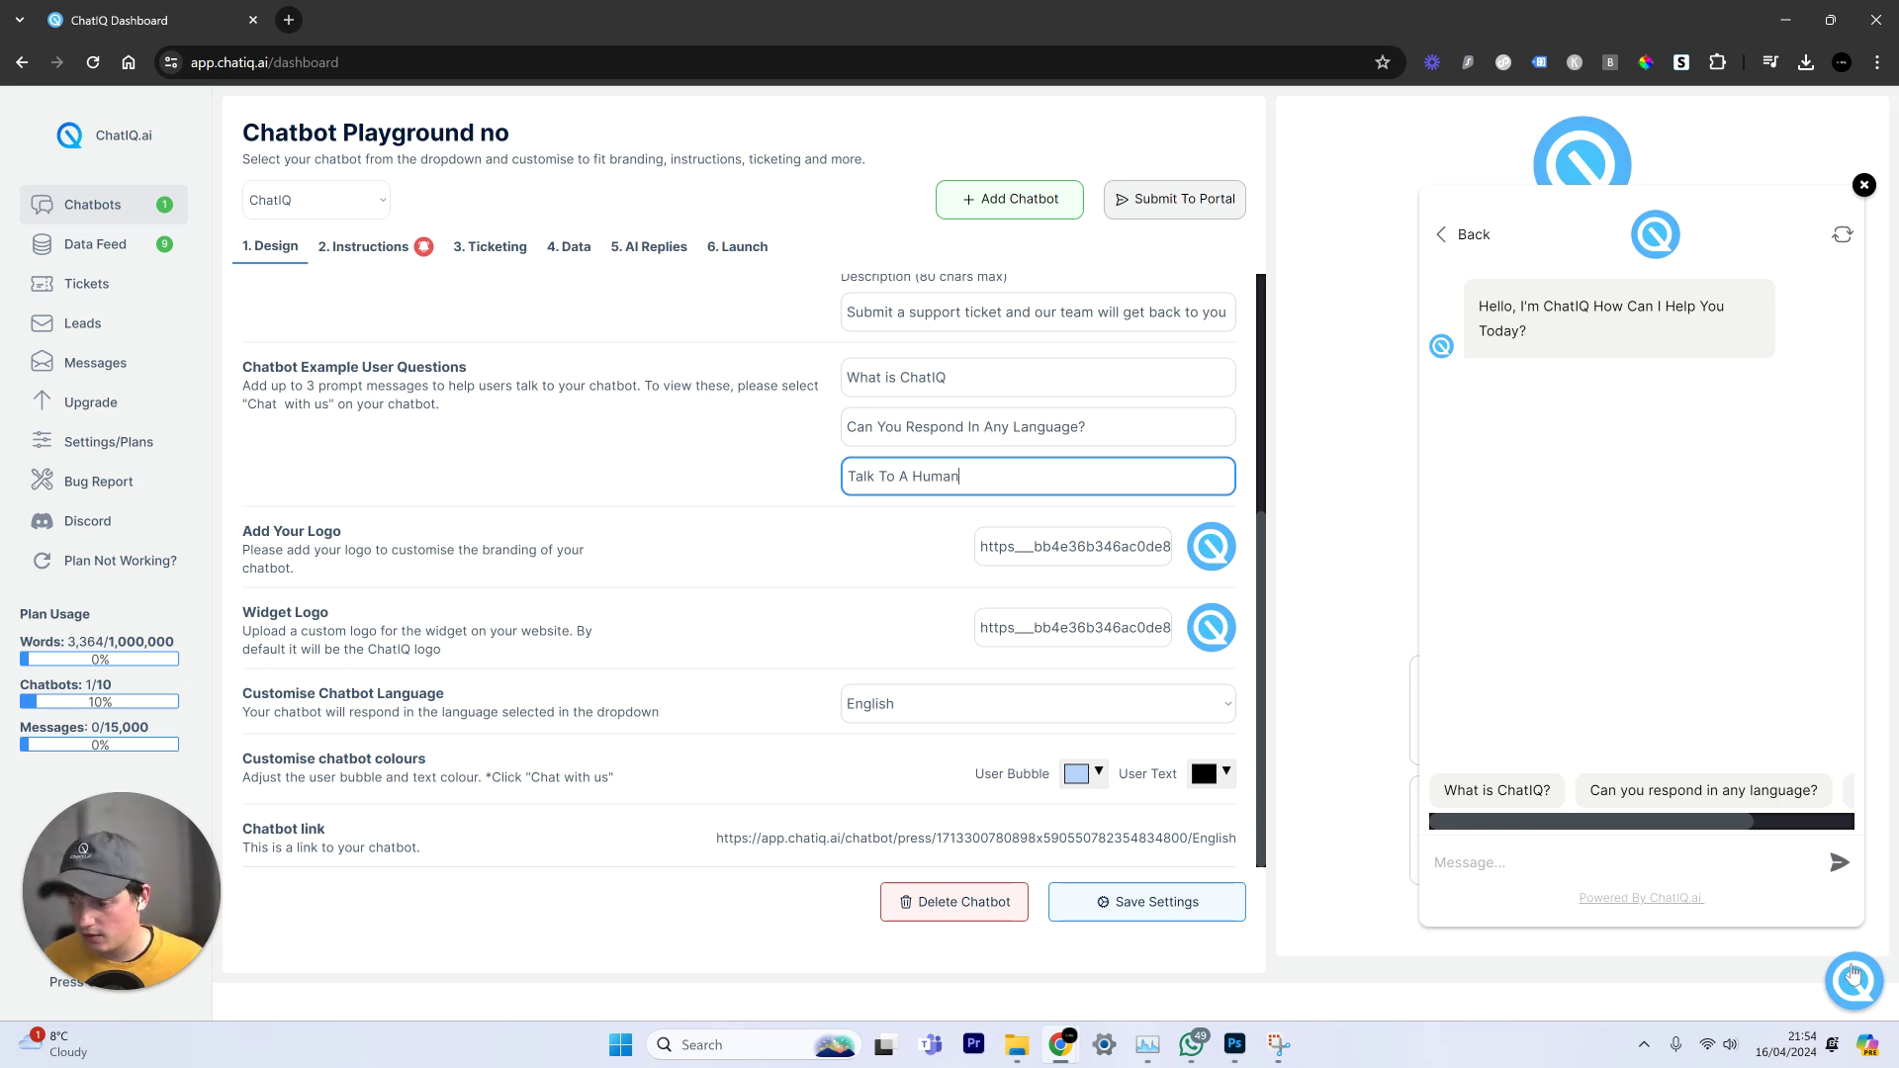
pyautogui.click(1853, 974)
pyautogui.moveTo(898, 475); pyautogui.dragTo(781, 480)
pyautogui.press('Left')
pyautogui.hotkey('ctrl', 'a')
pyautogui.hotkey('ctrl', 'c')
pyautogui.press('Left')
pyautogui.write('Can I')
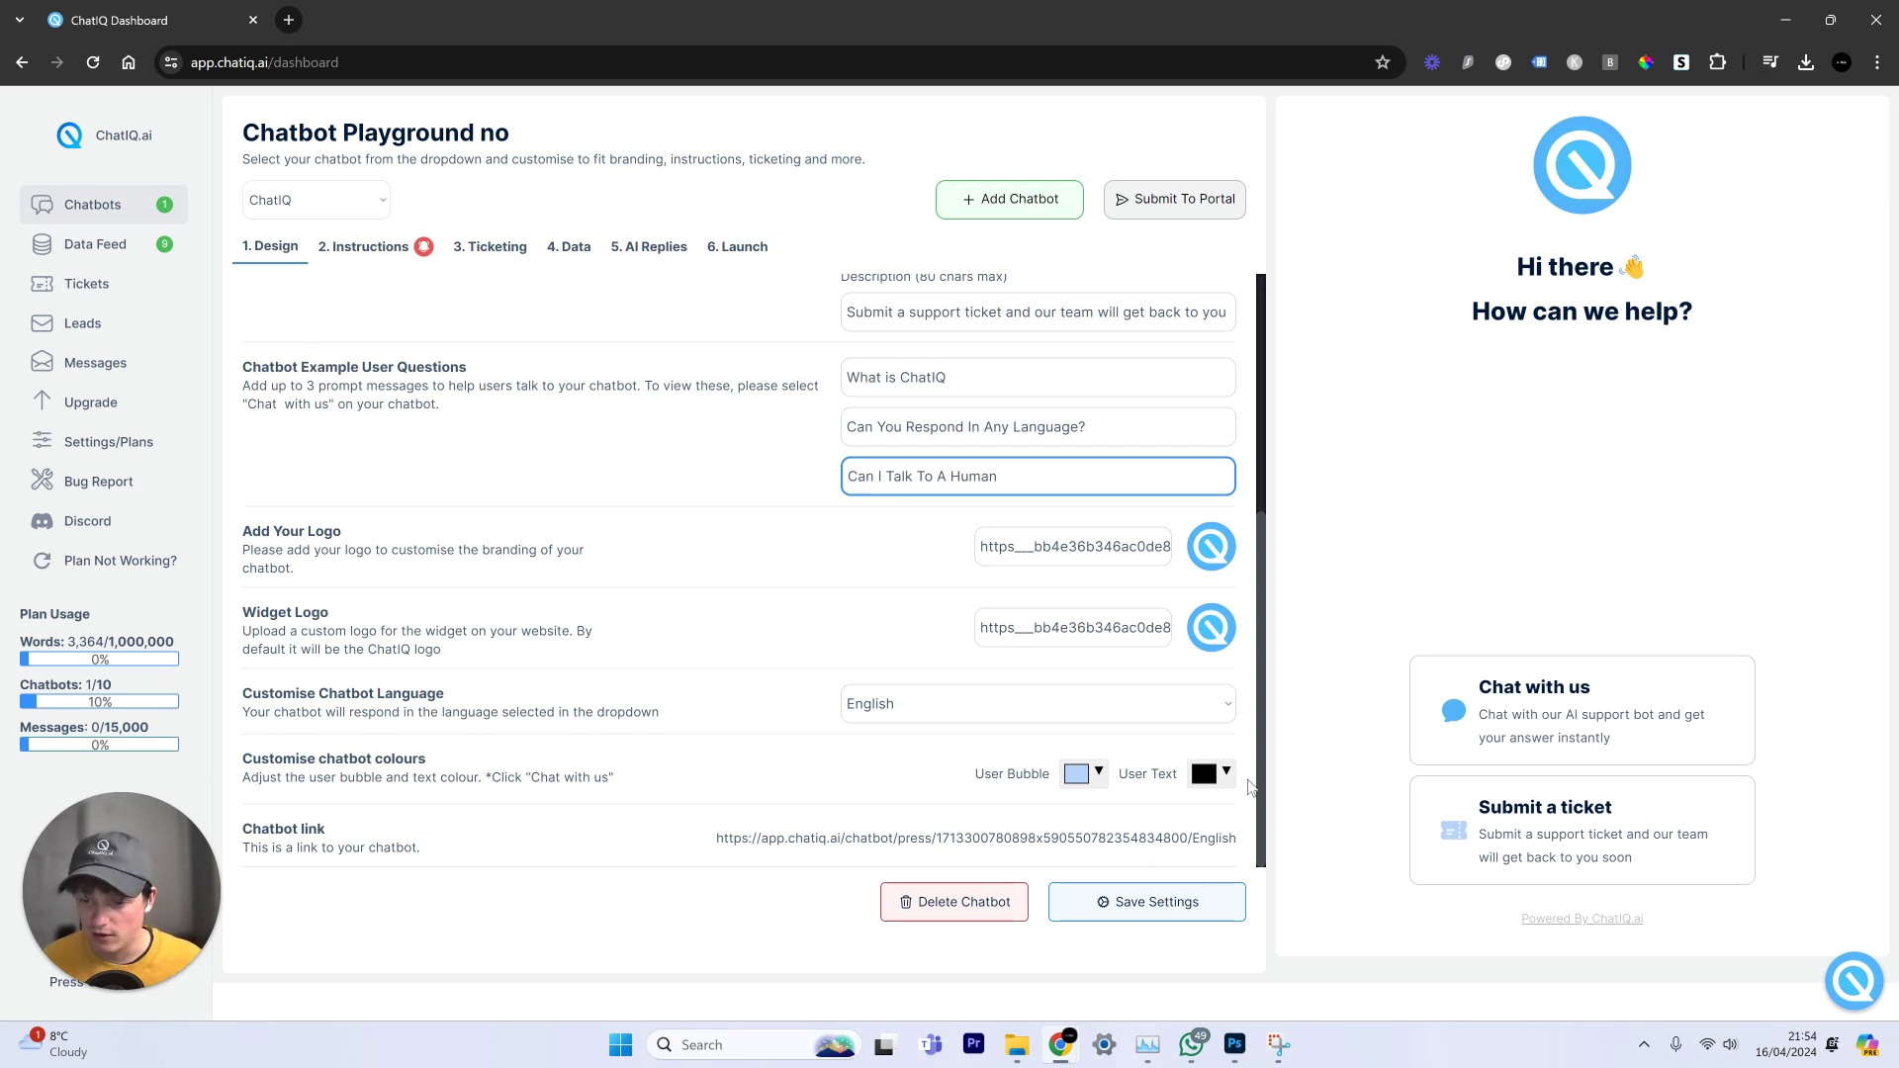
# Step: Check the example questions in the preview chat and save the chatbot settings
pyautogui.scroll(3, 752, 605)
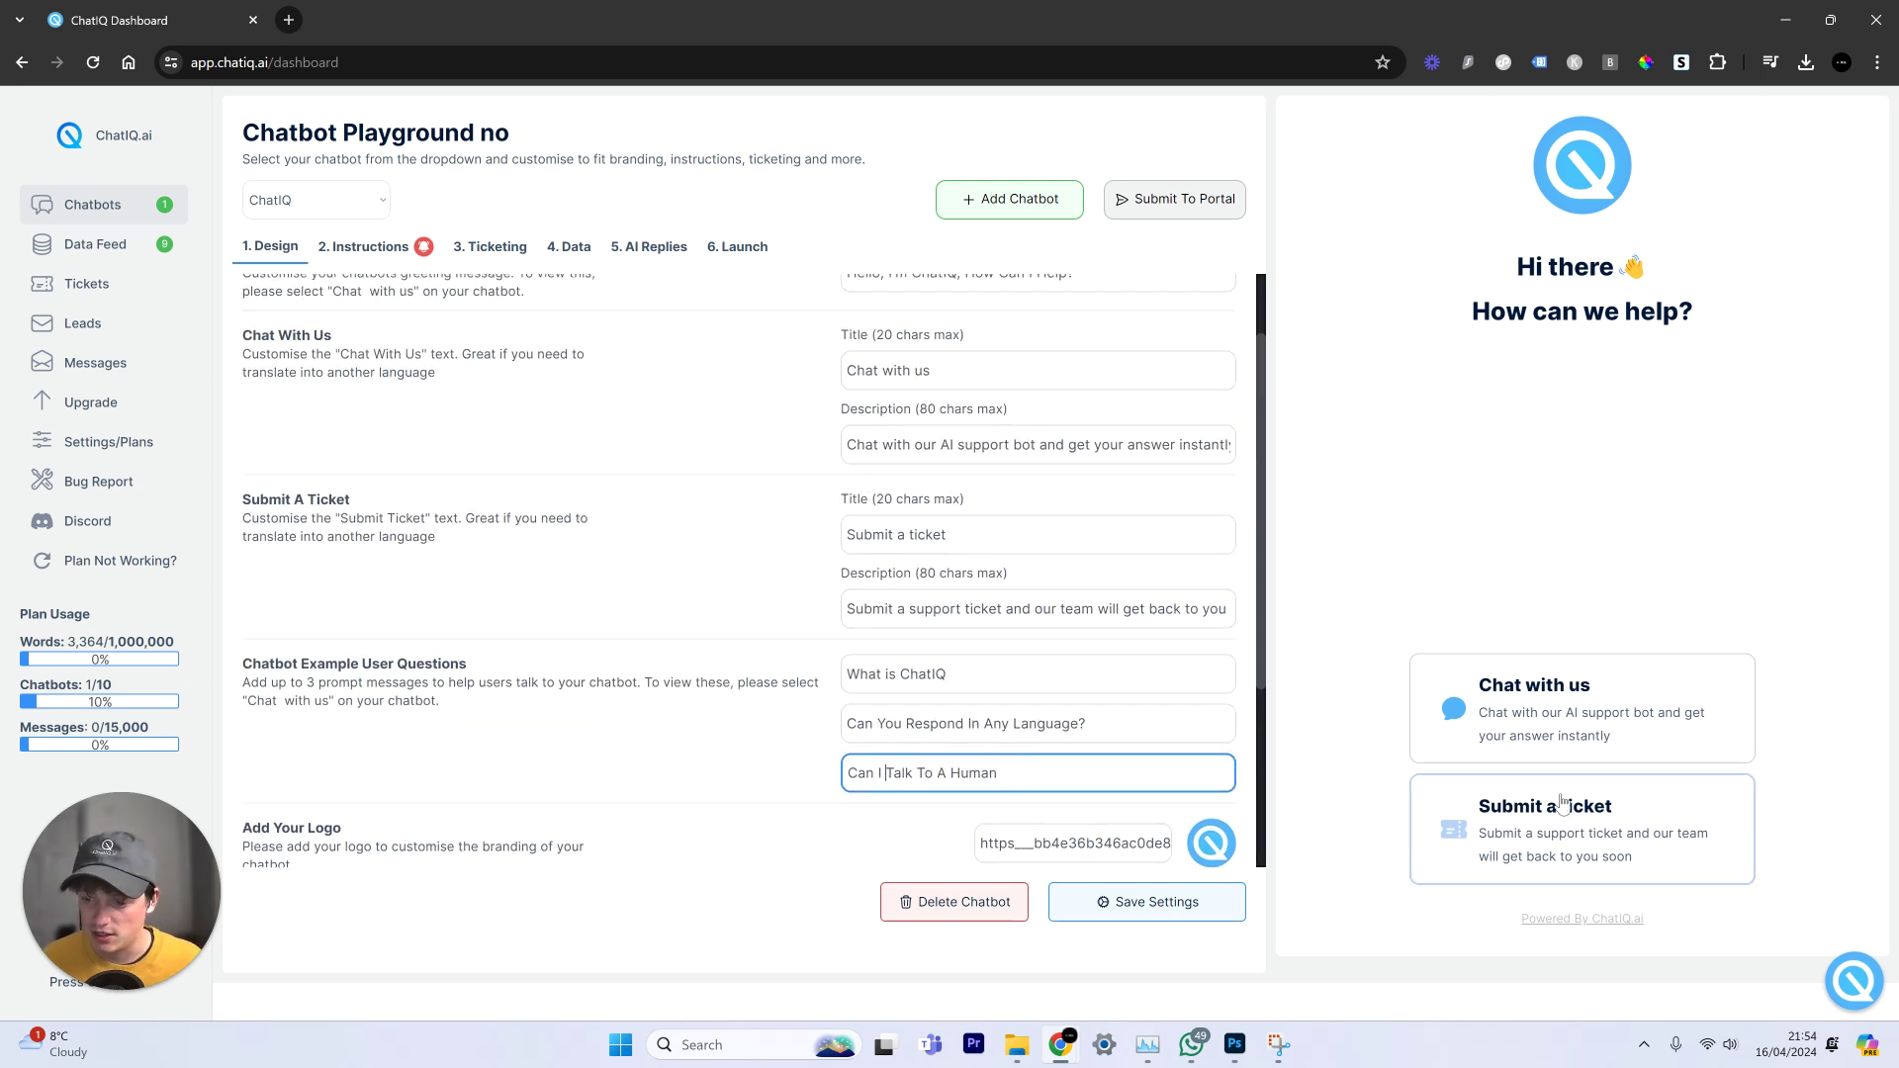
pyautogui.click(1583, 727)
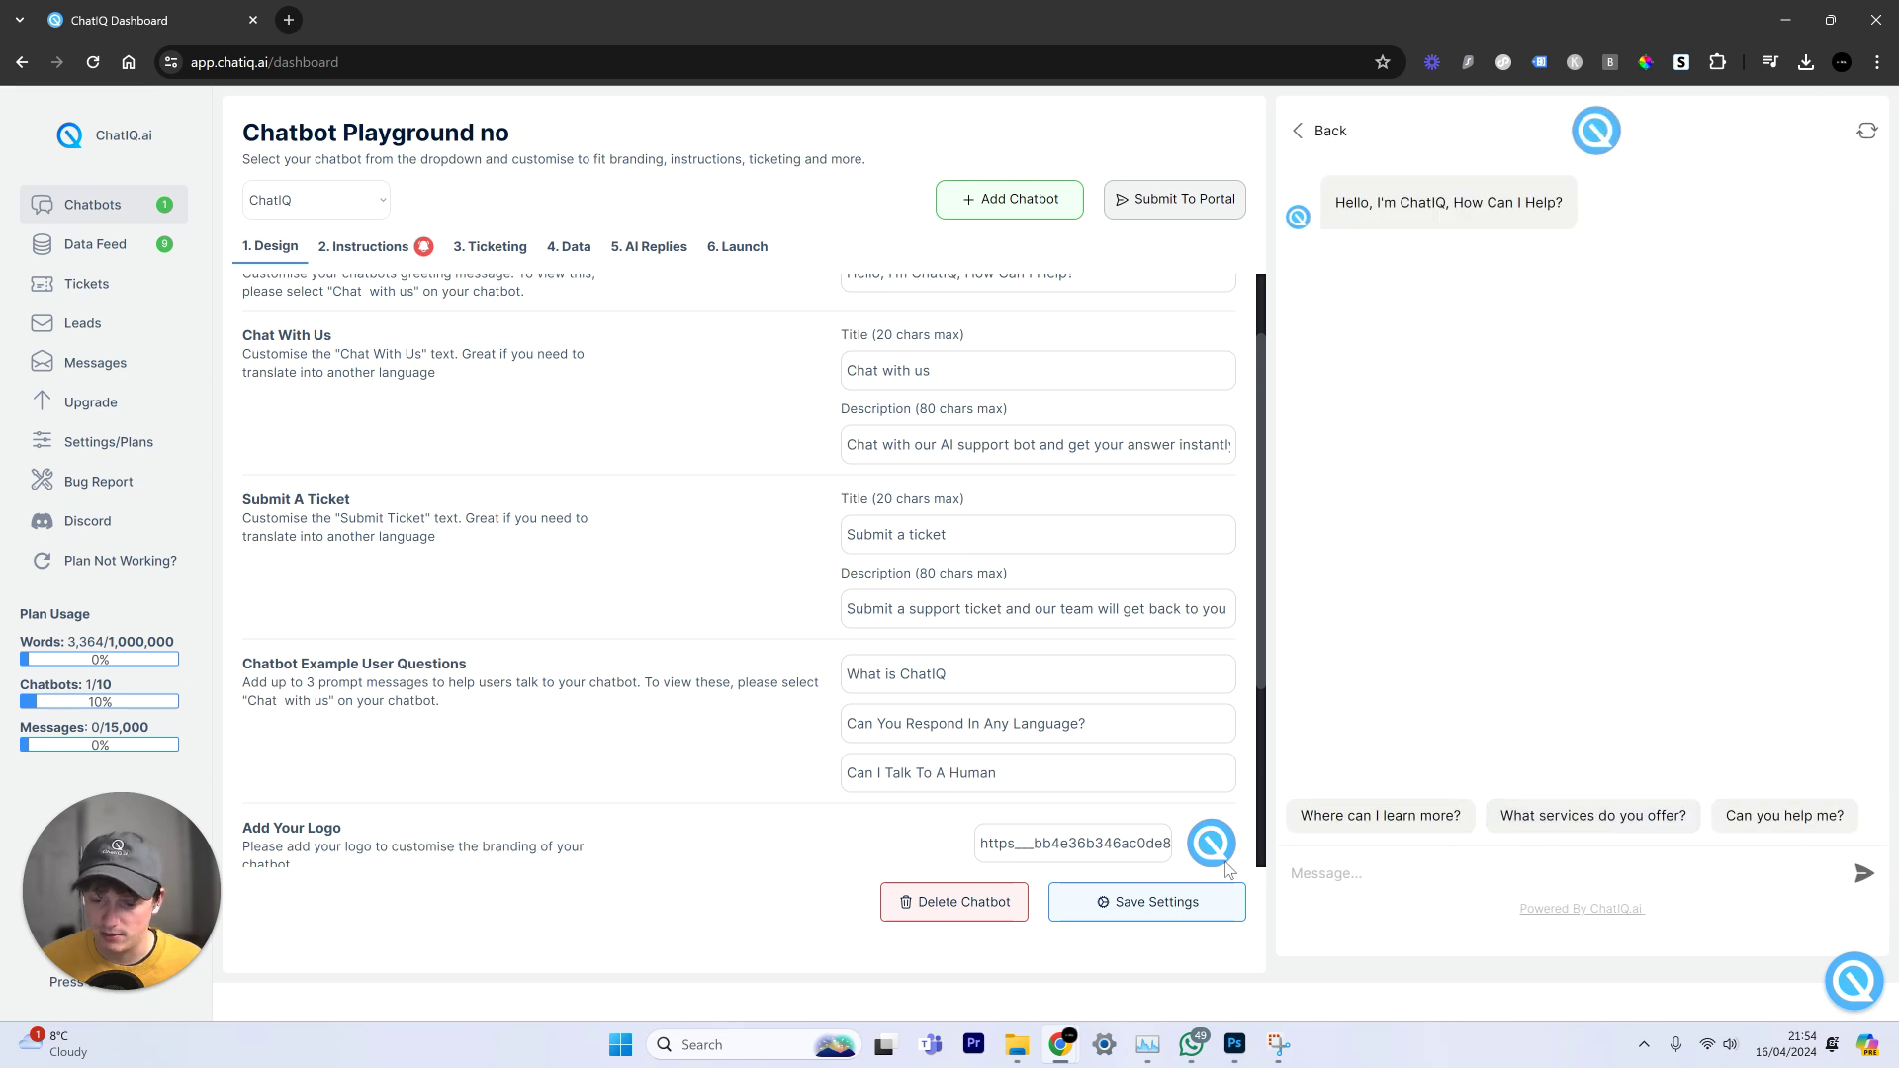
pyautogui.click(1218, 901)
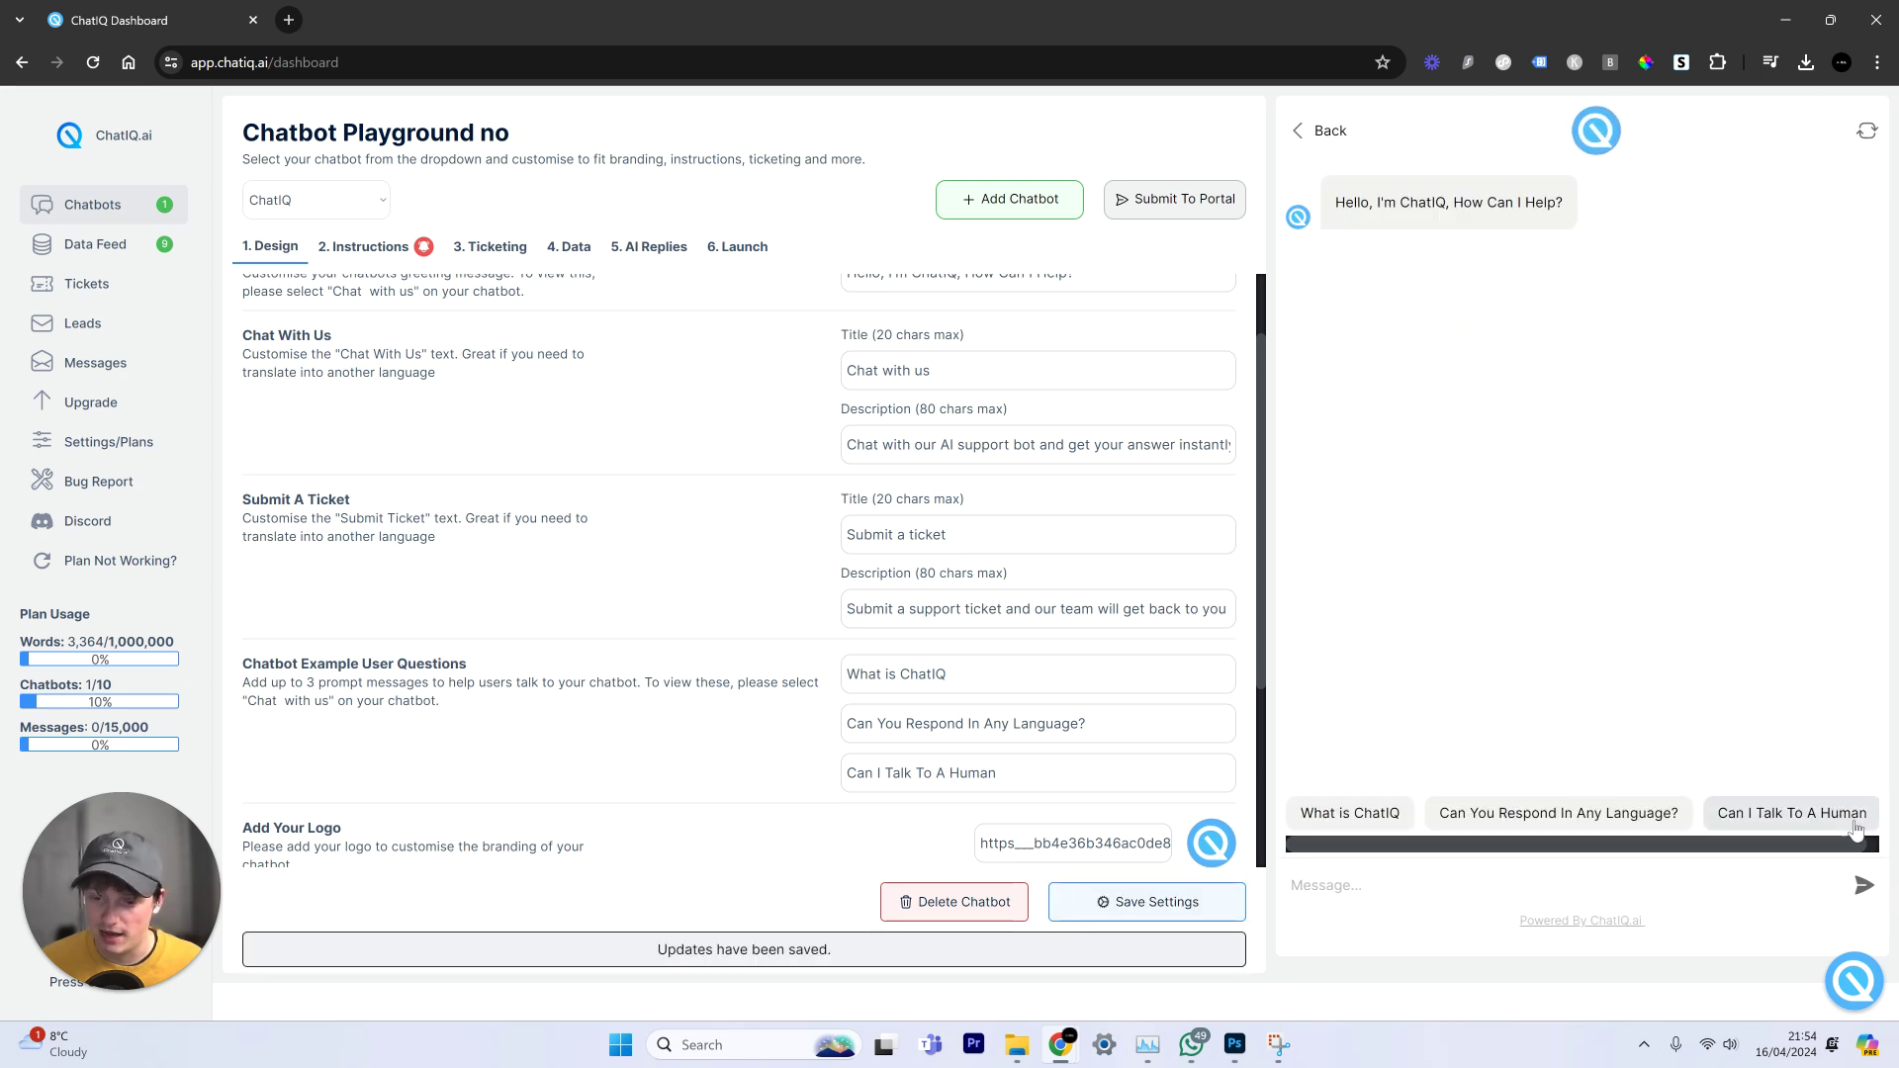
pyautogui.click(1330, 131)
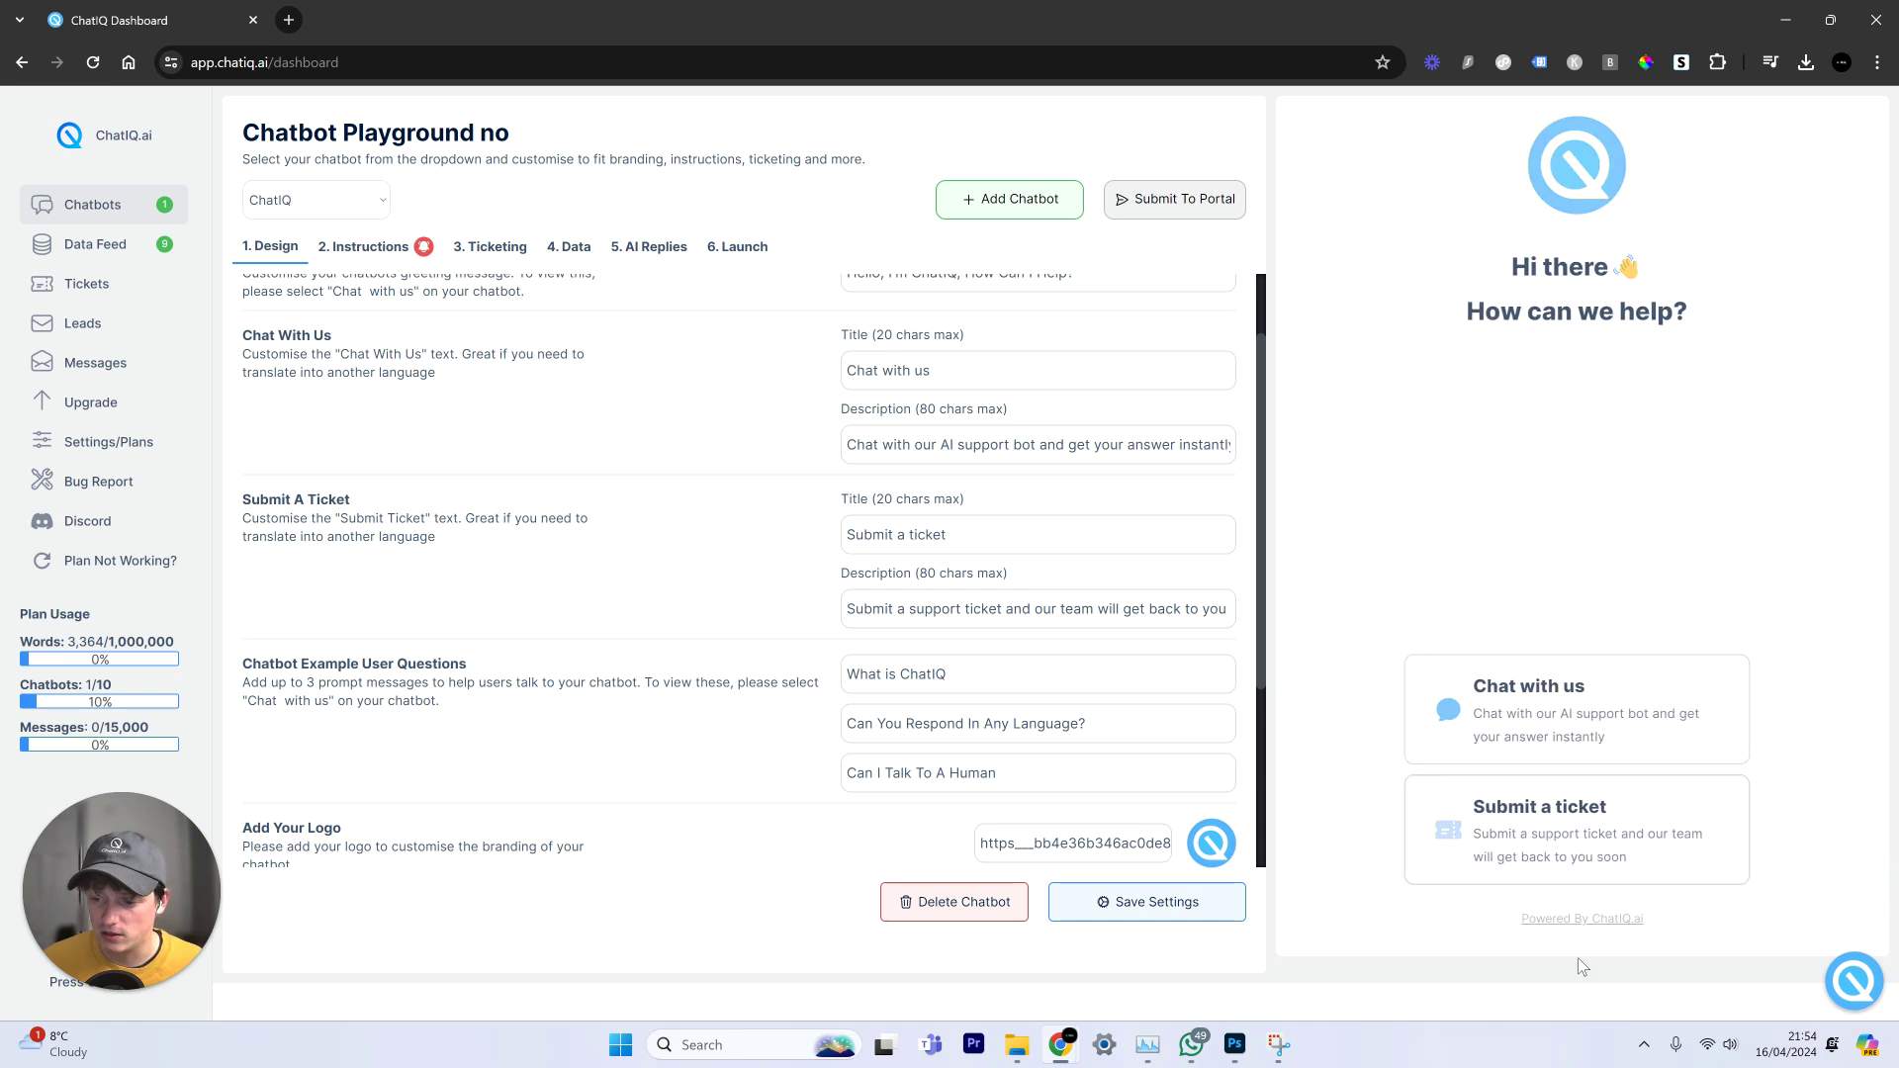
# Step: Retitle the ticket card 'Talk To A Human', save, and try it in the preview
pyautogui.tripleClick(874, 534)
pyautogui.hotkey('ctrl', 'v')
pyautogui.click(1138, 902)
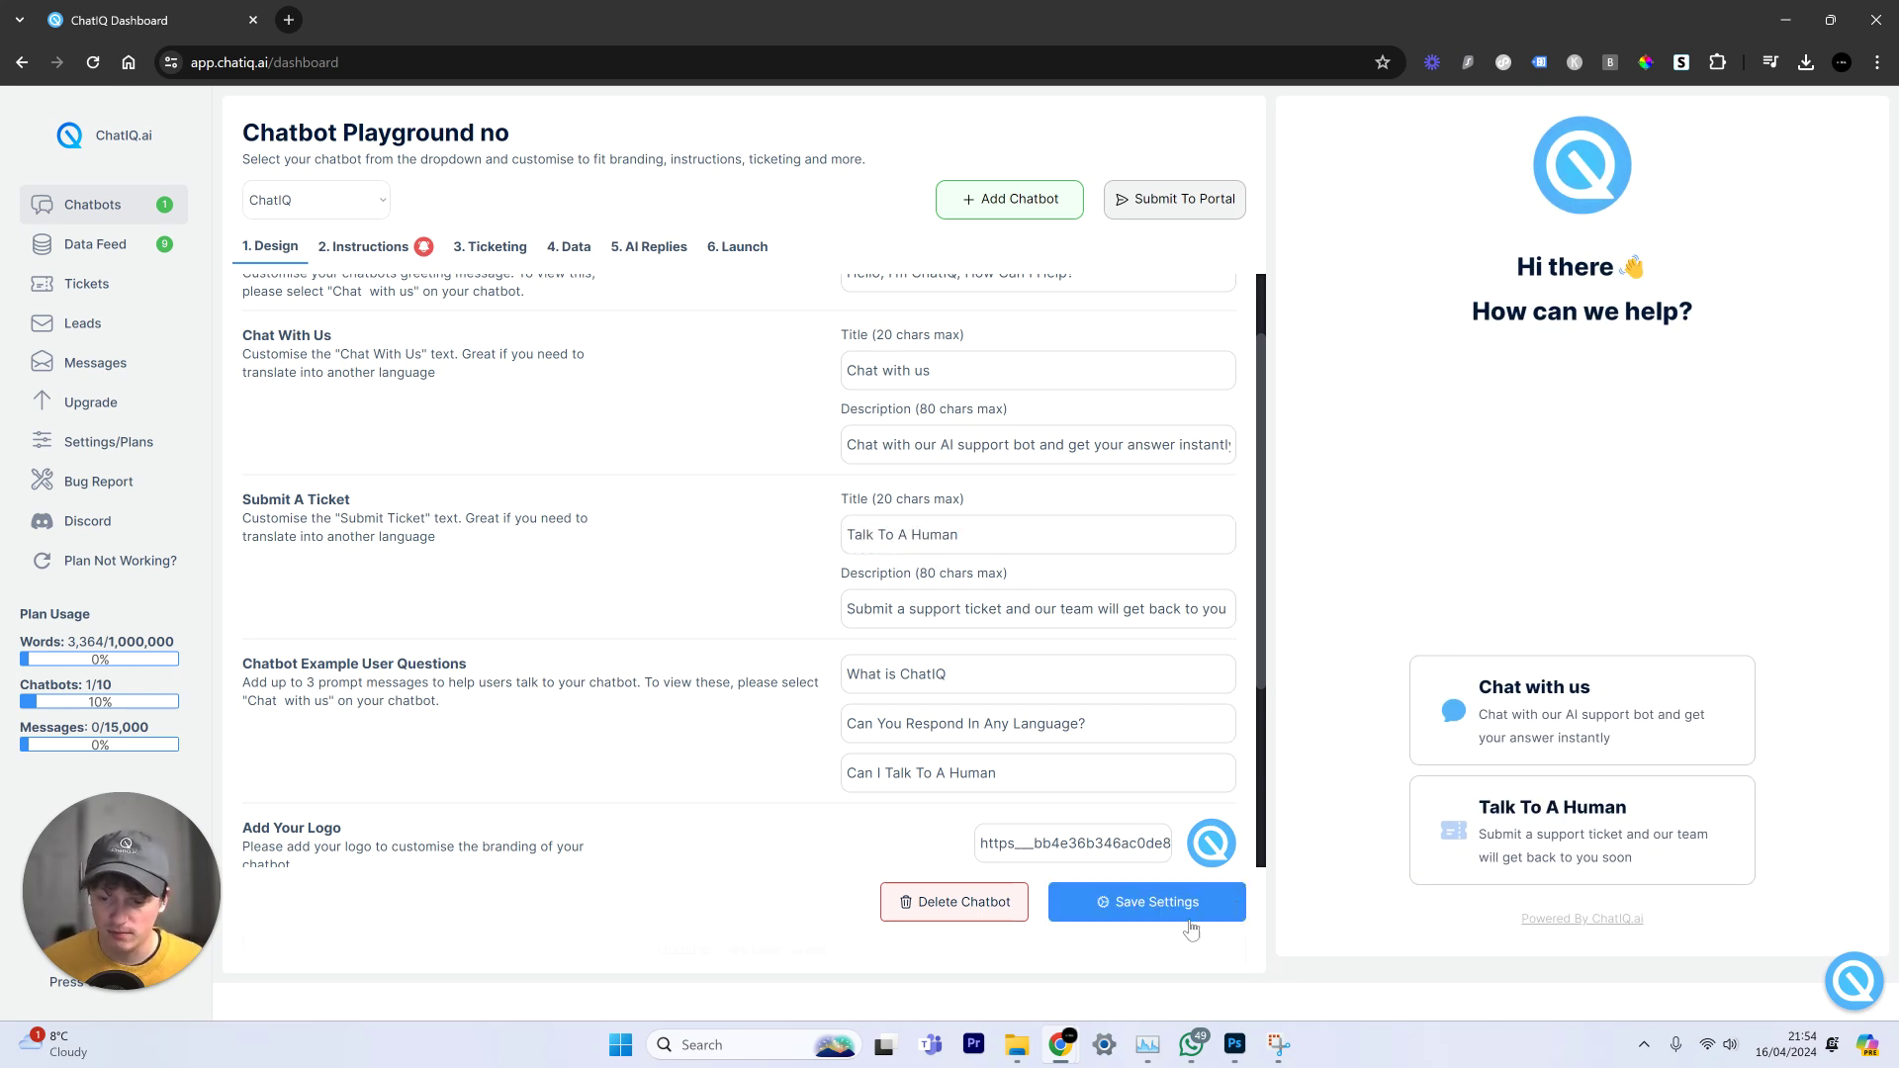
pyautogui.click(1564, 876)
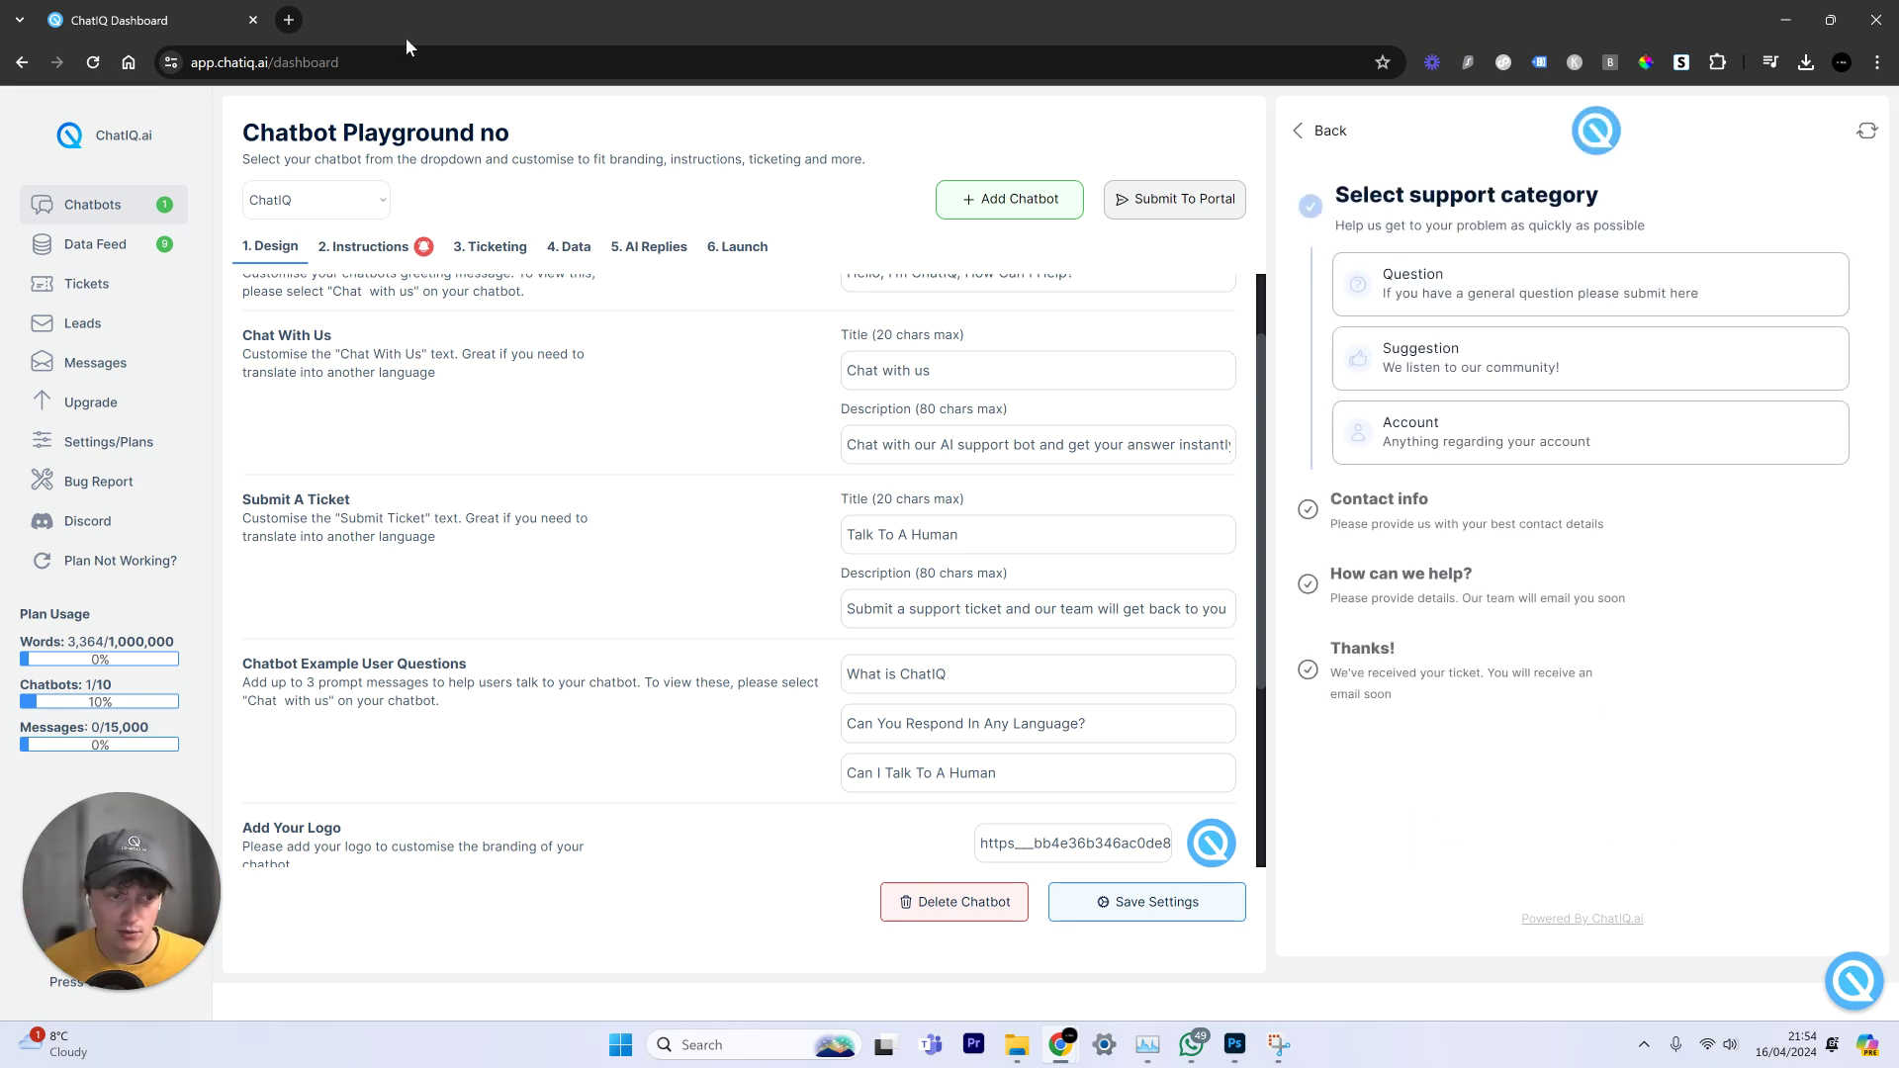
# Step: Toggle ticketing visibility off and back on in the Ticketing settings
pyautogui.click(491, 247)
pyautogui.click(1215, 302)
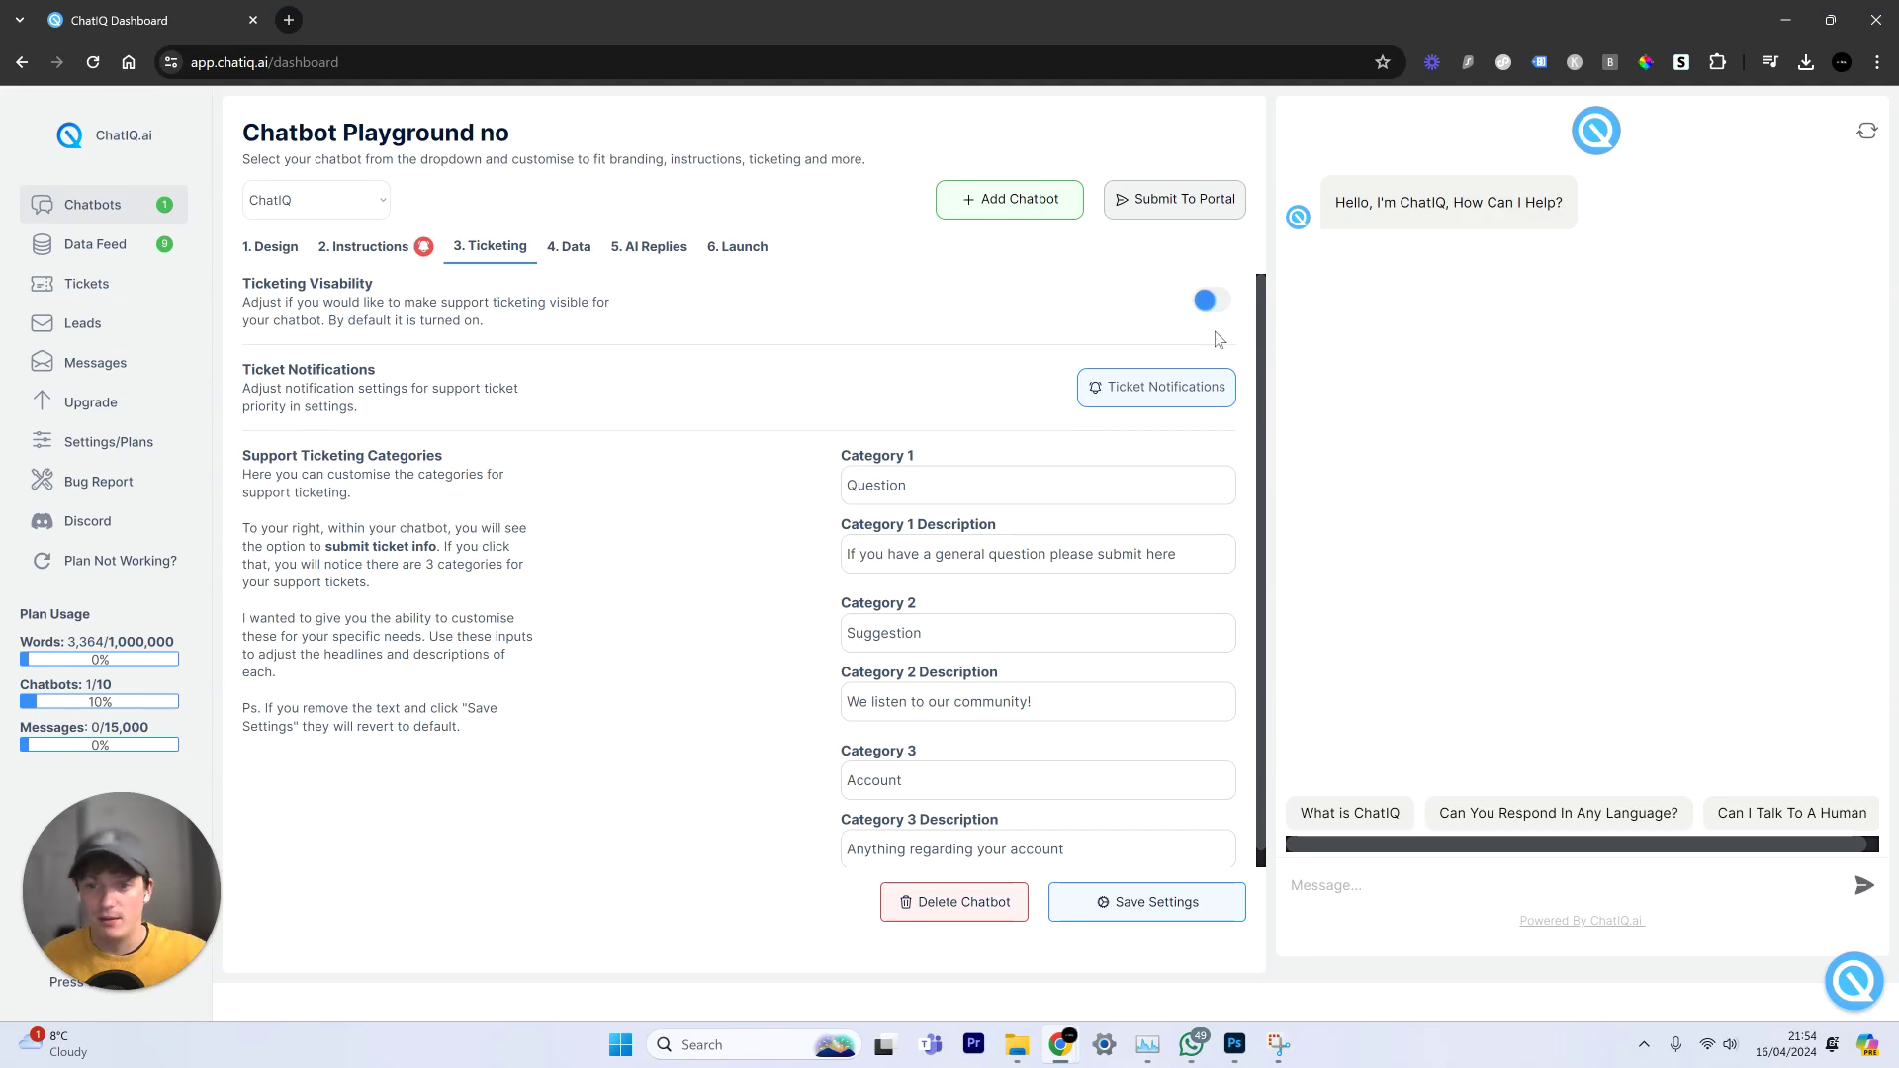
pyautogui.click(1202, 301)
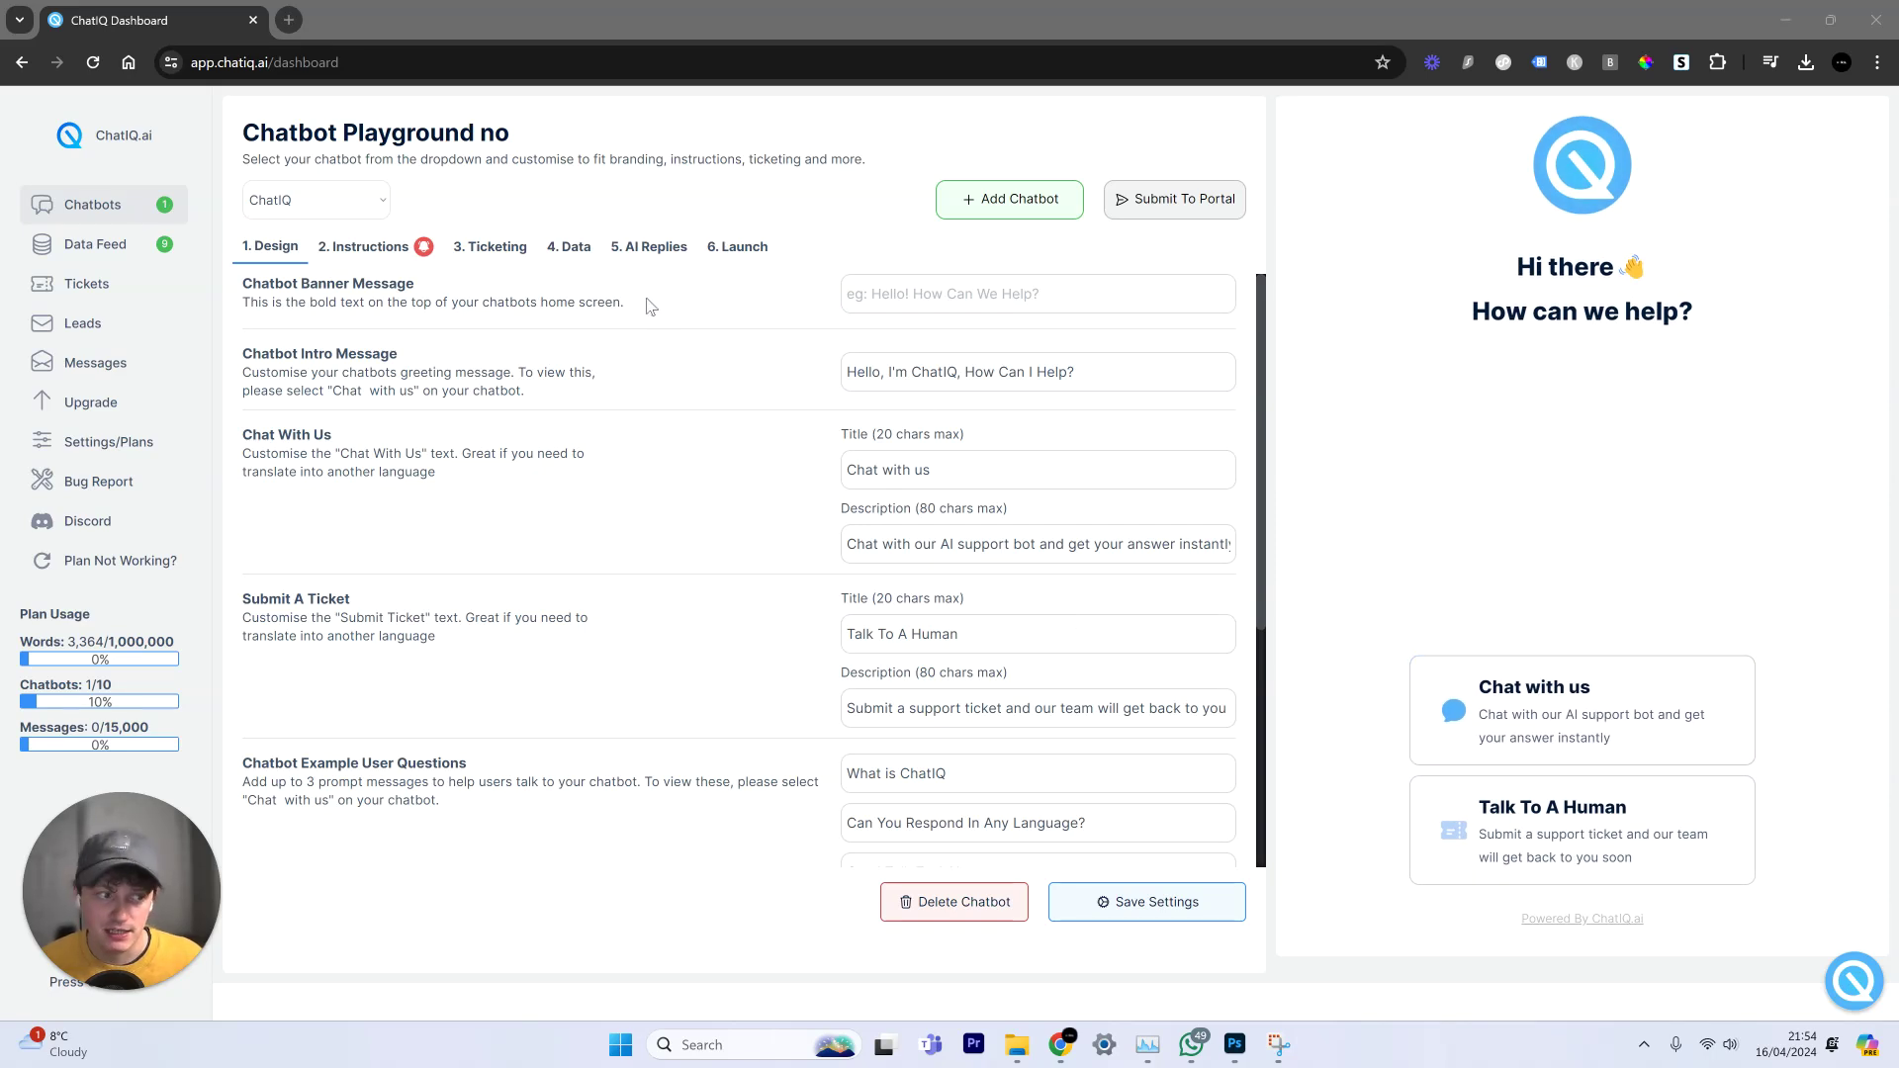
# Step: Copy the Corner Bubble Widget embed code from the Launch instructions
pyautogui.click(737, 253)
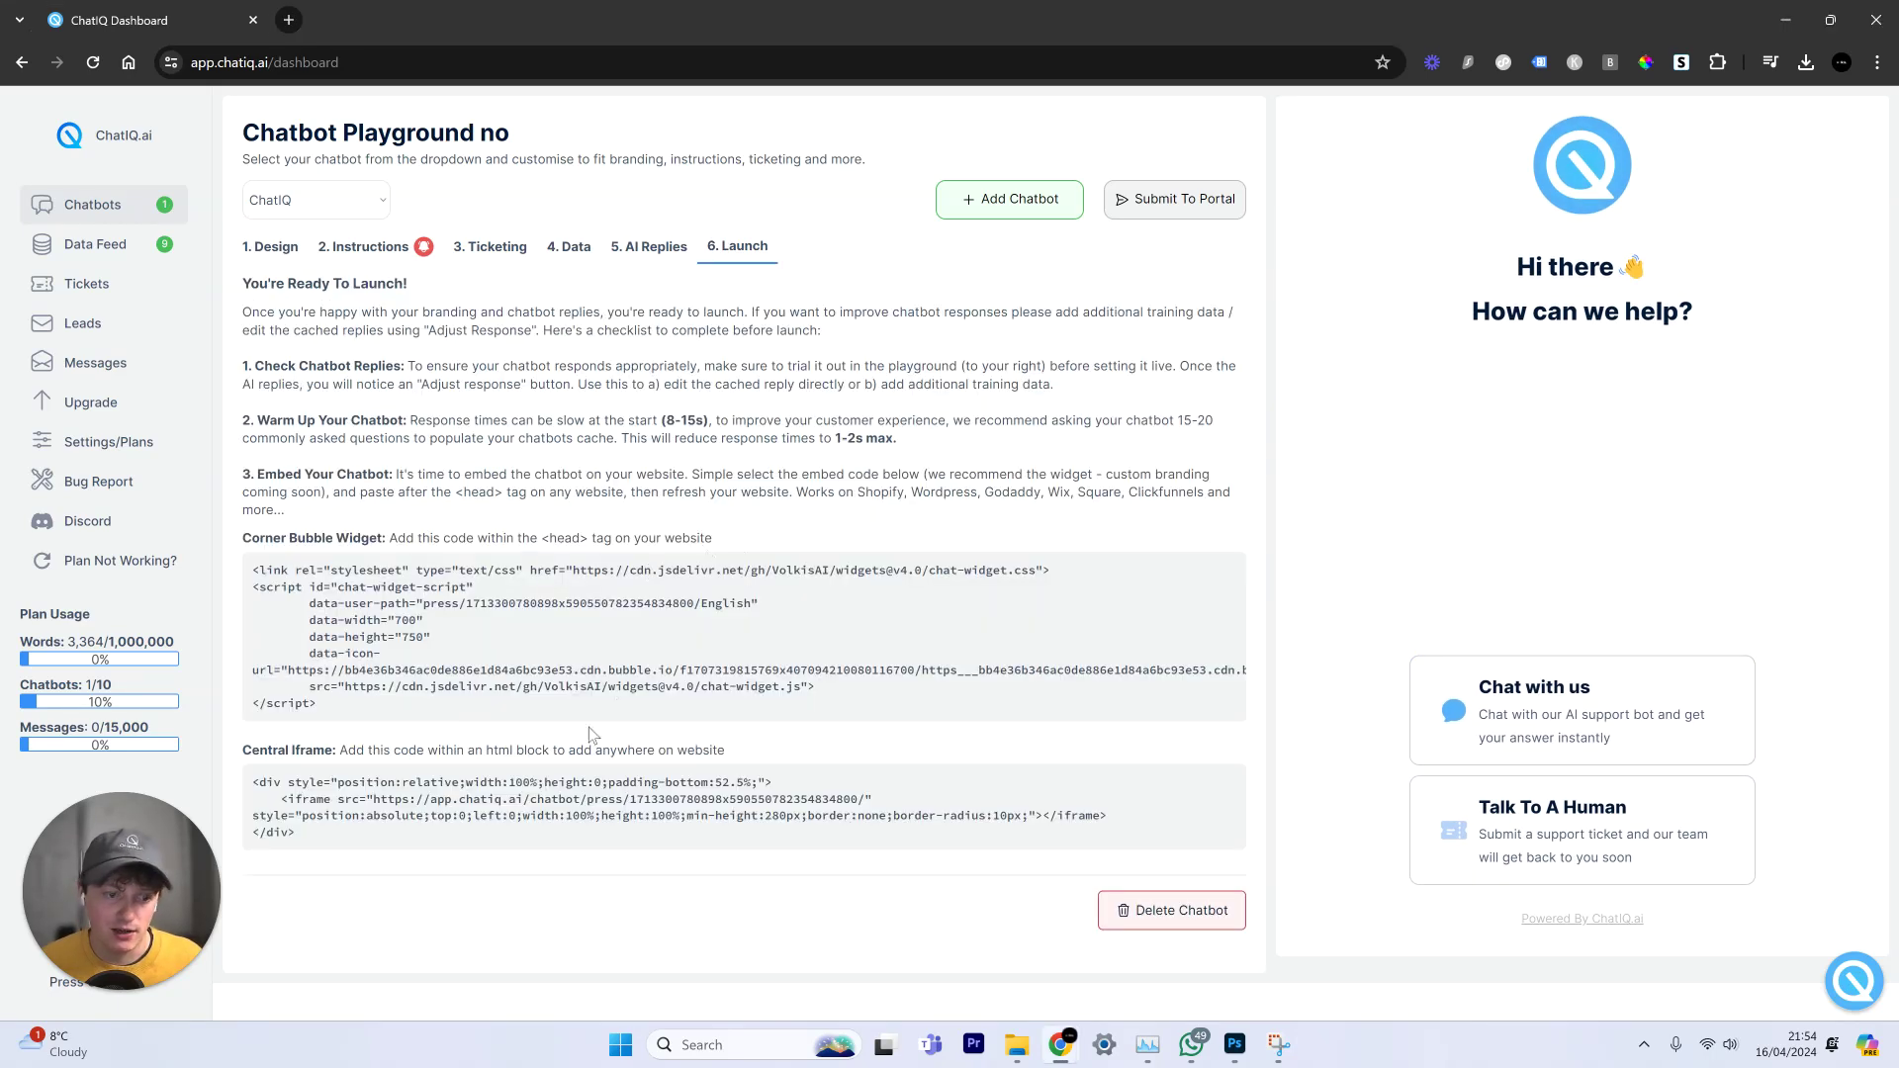
pyautogui.moveTo(354, 696); pyautogui.dragTo(254, 571)
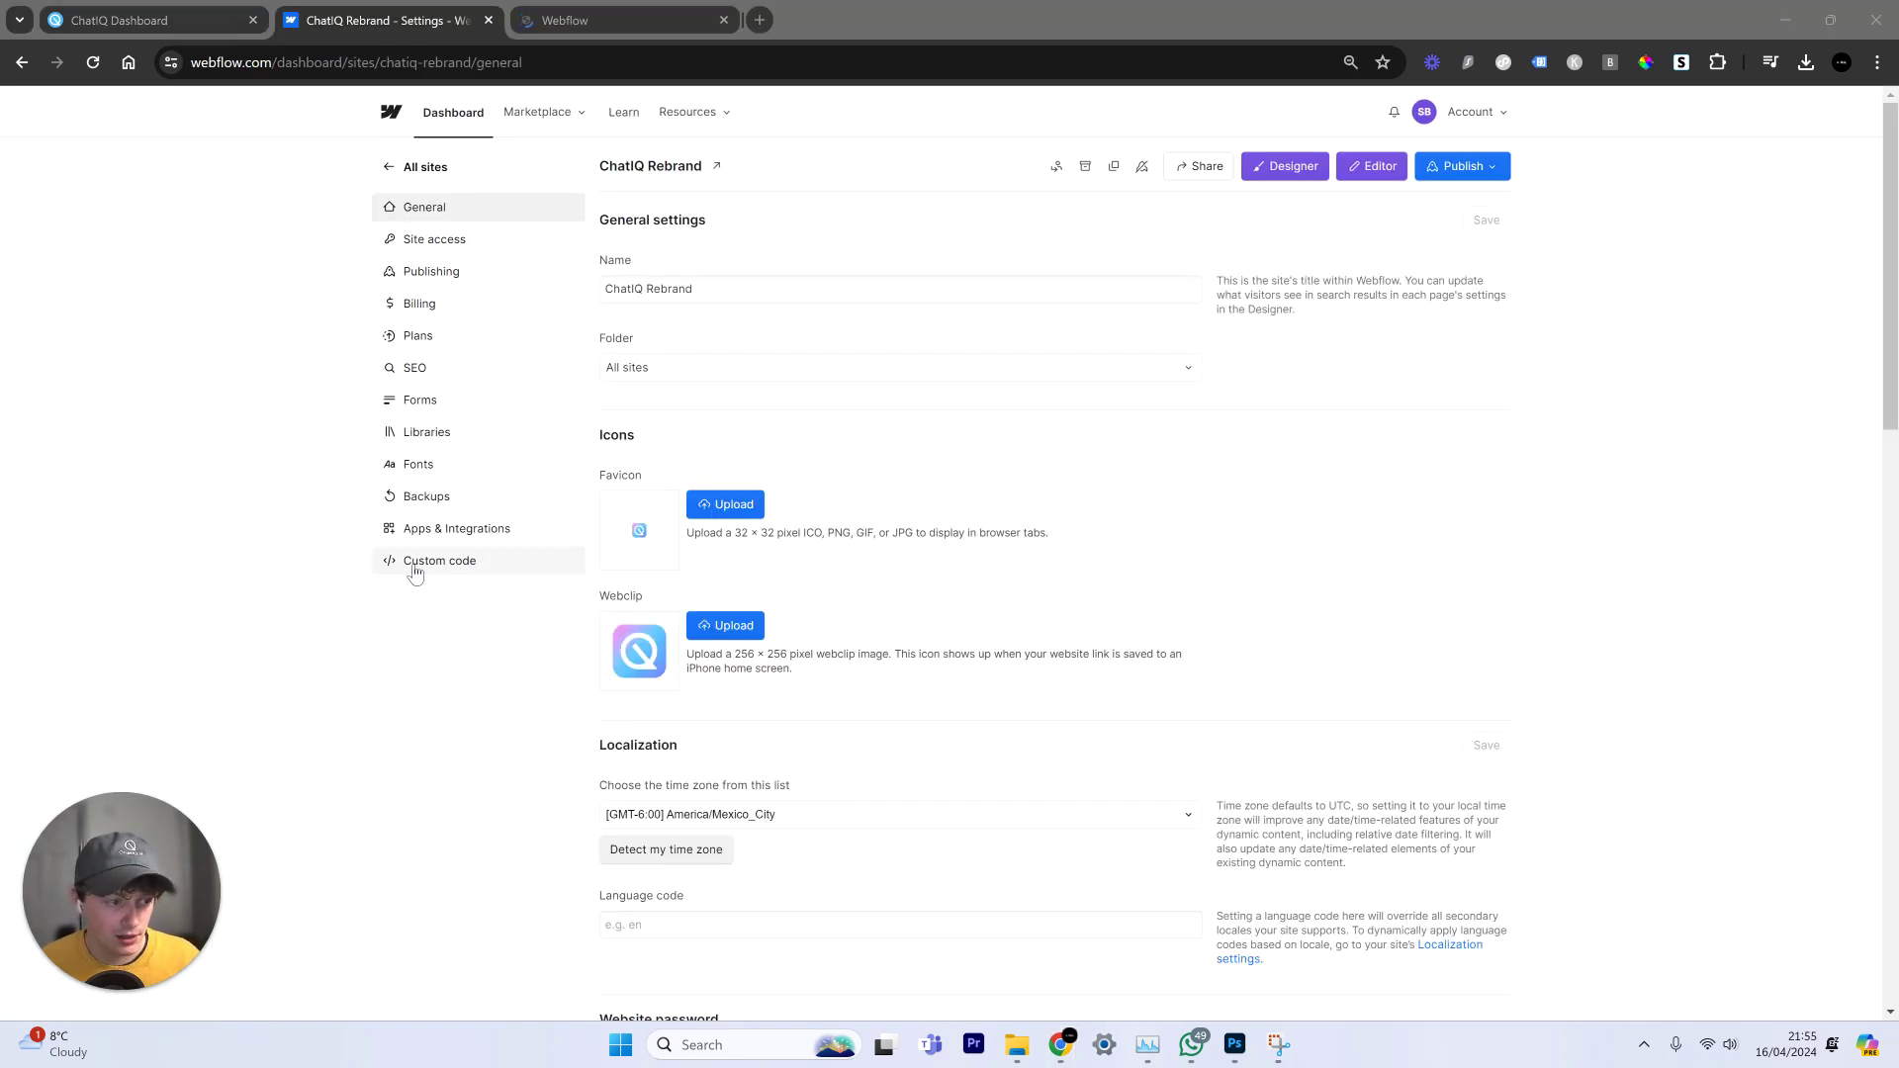
pyautogui.click(410, 564)
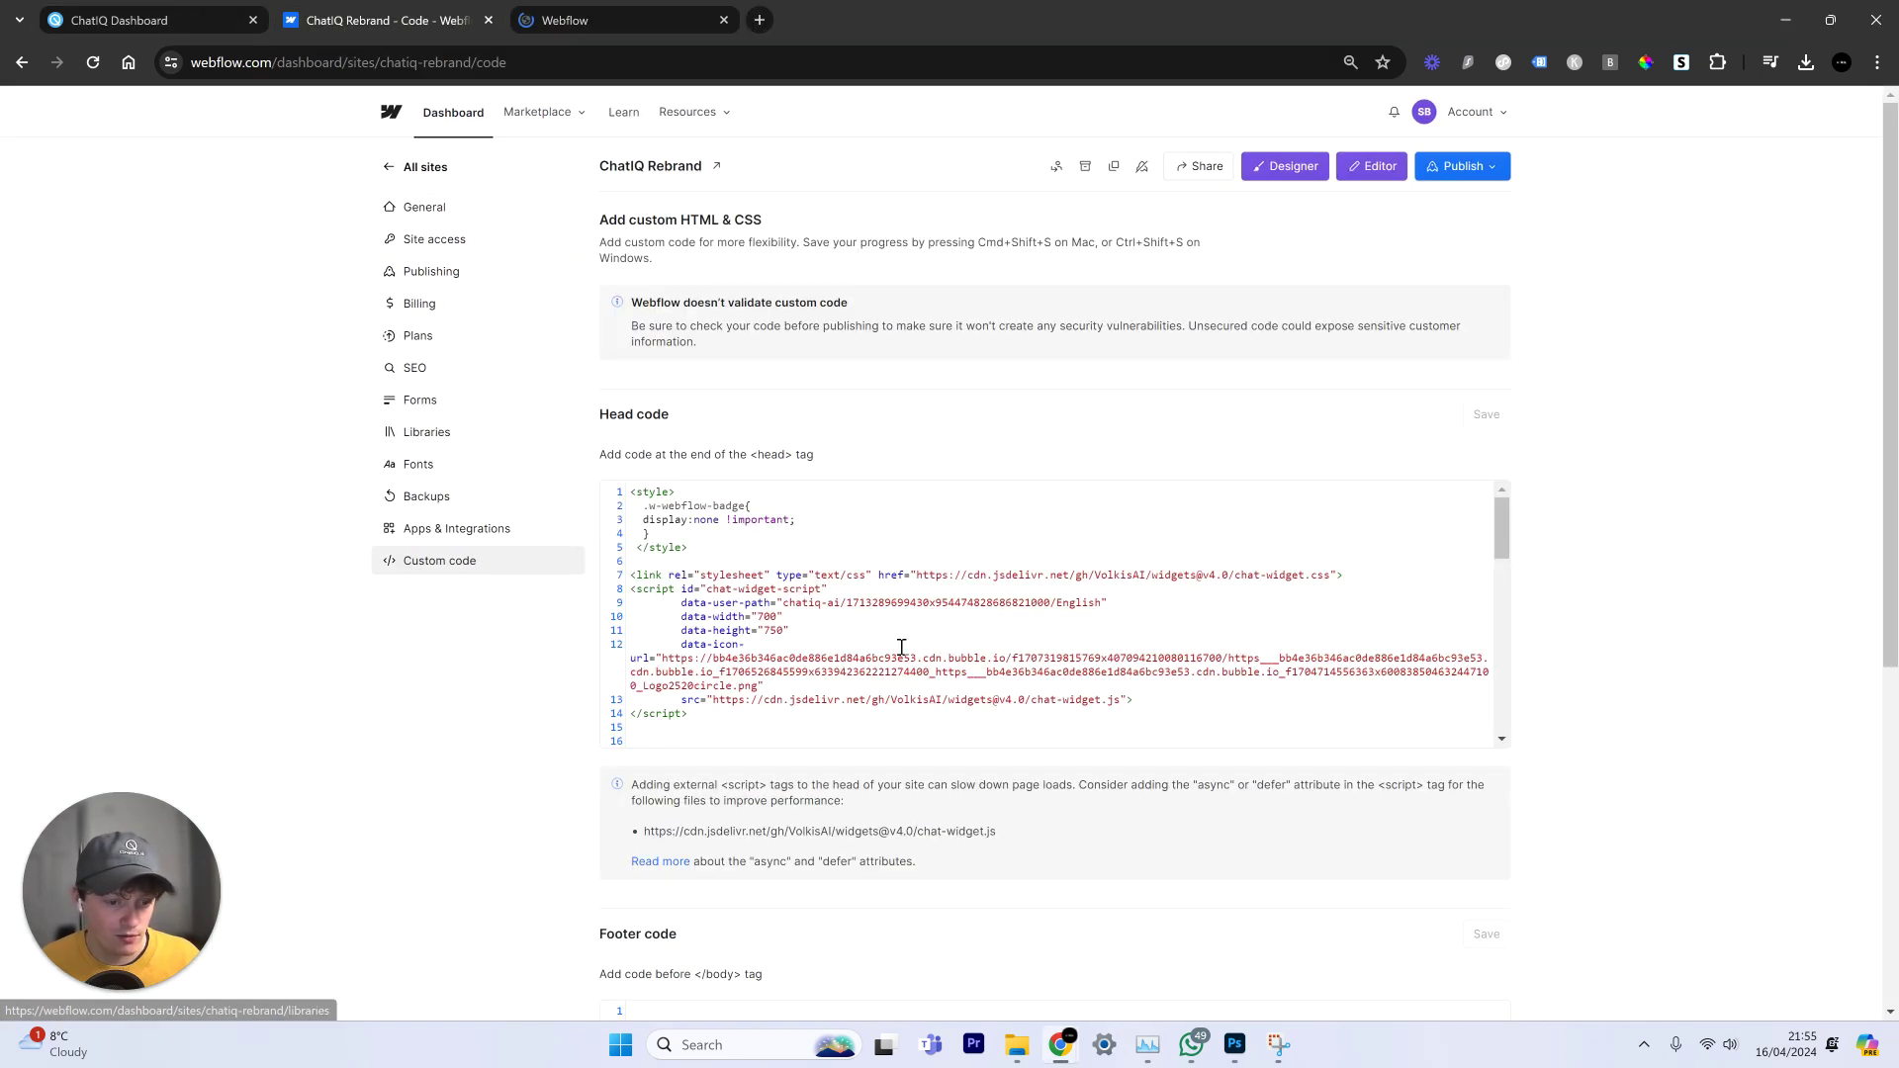
# Step: Replace the Webflow head code with the ChatIQ widget script and save it
pyautogui.moveTo(704, 716); pyautogui.dragTo(581, 581)
pyautogui.hotkey('ctrl', 'c')
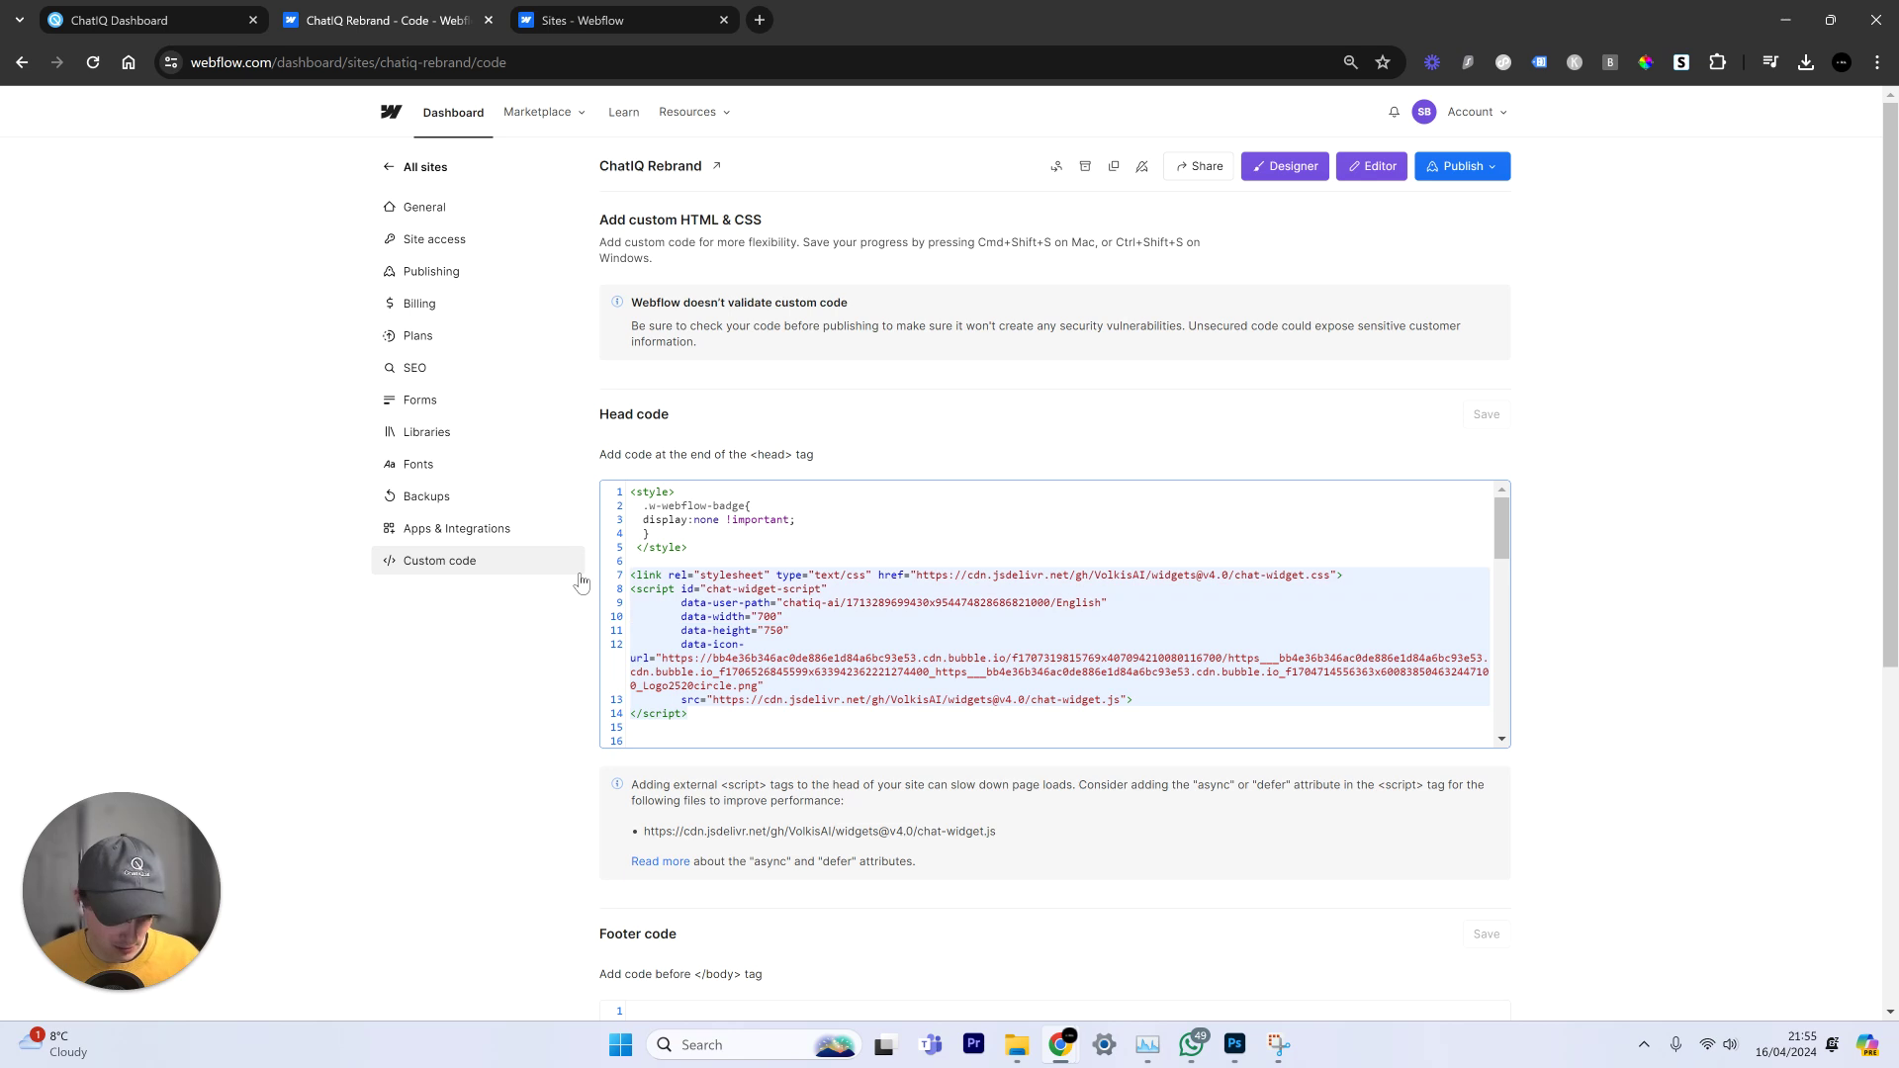
pyautogui.press('BackSpace')
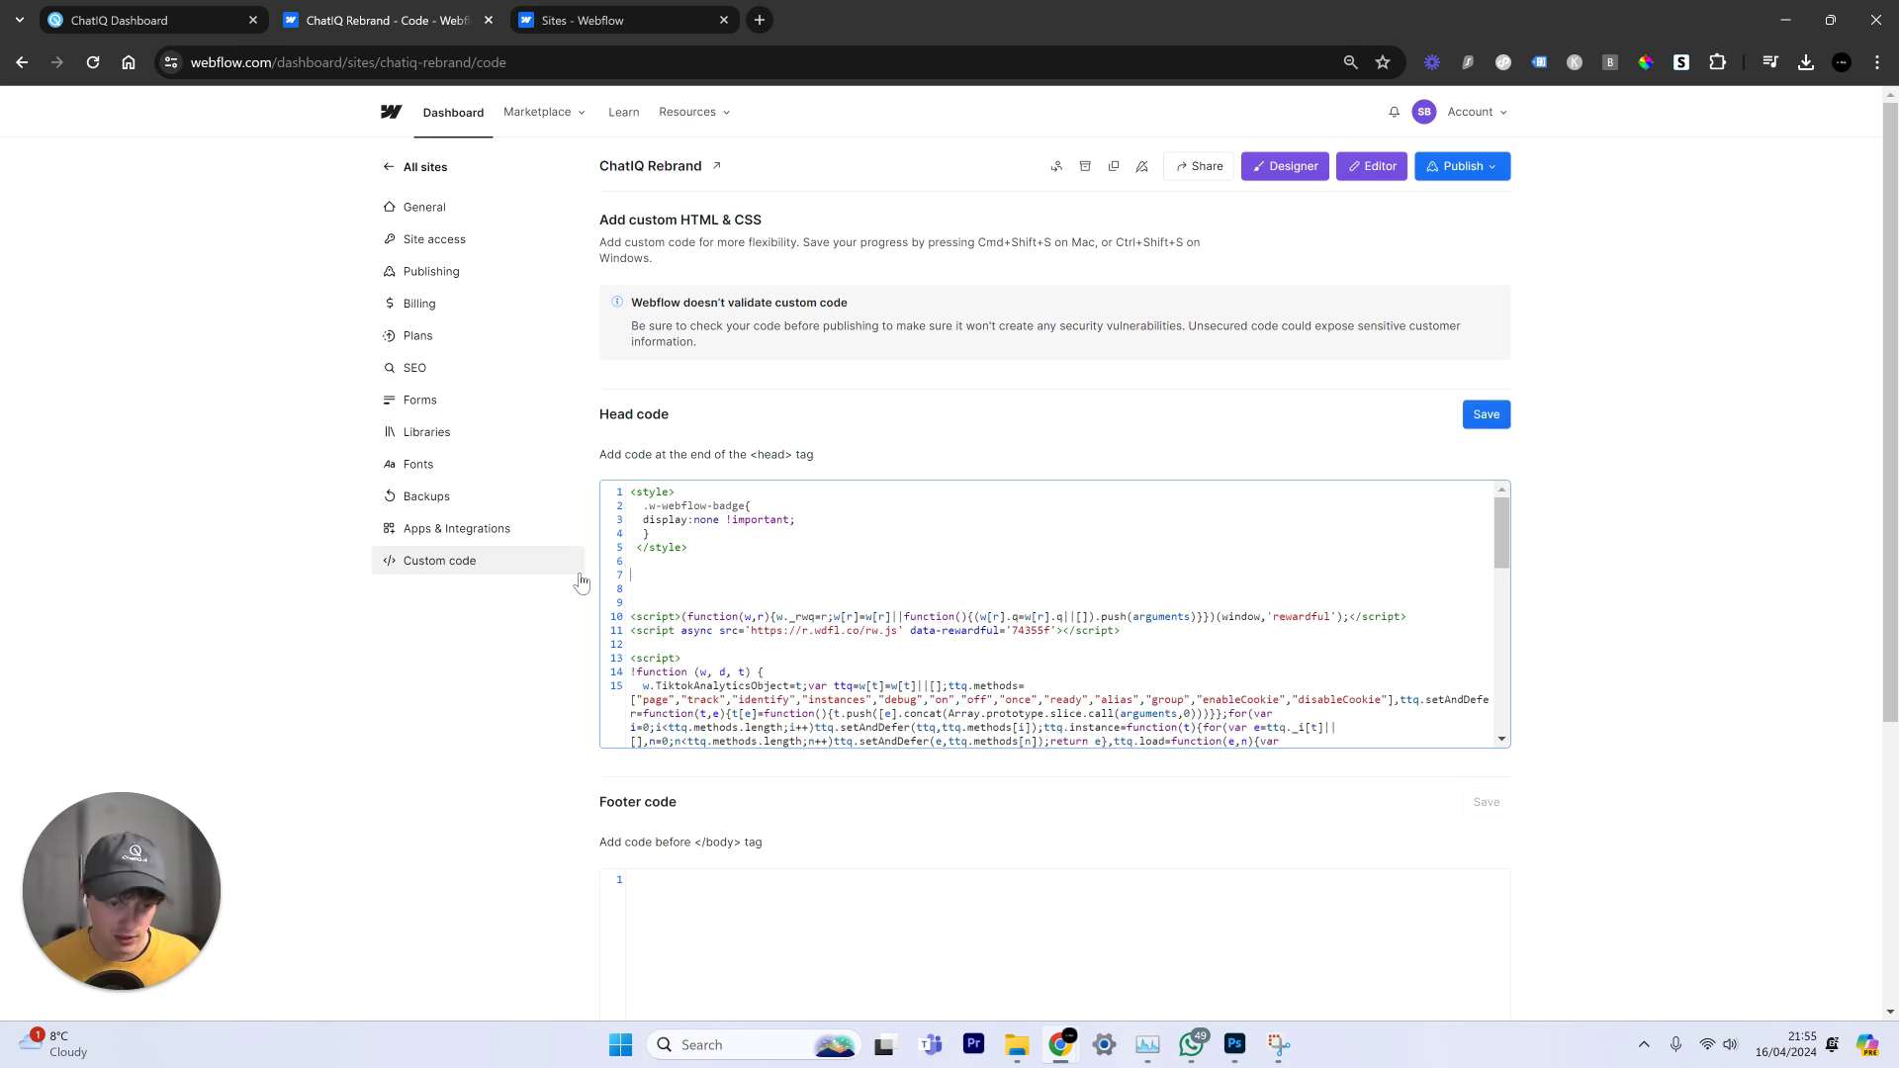
pyautogui.hotkey('ctrl', 'v')
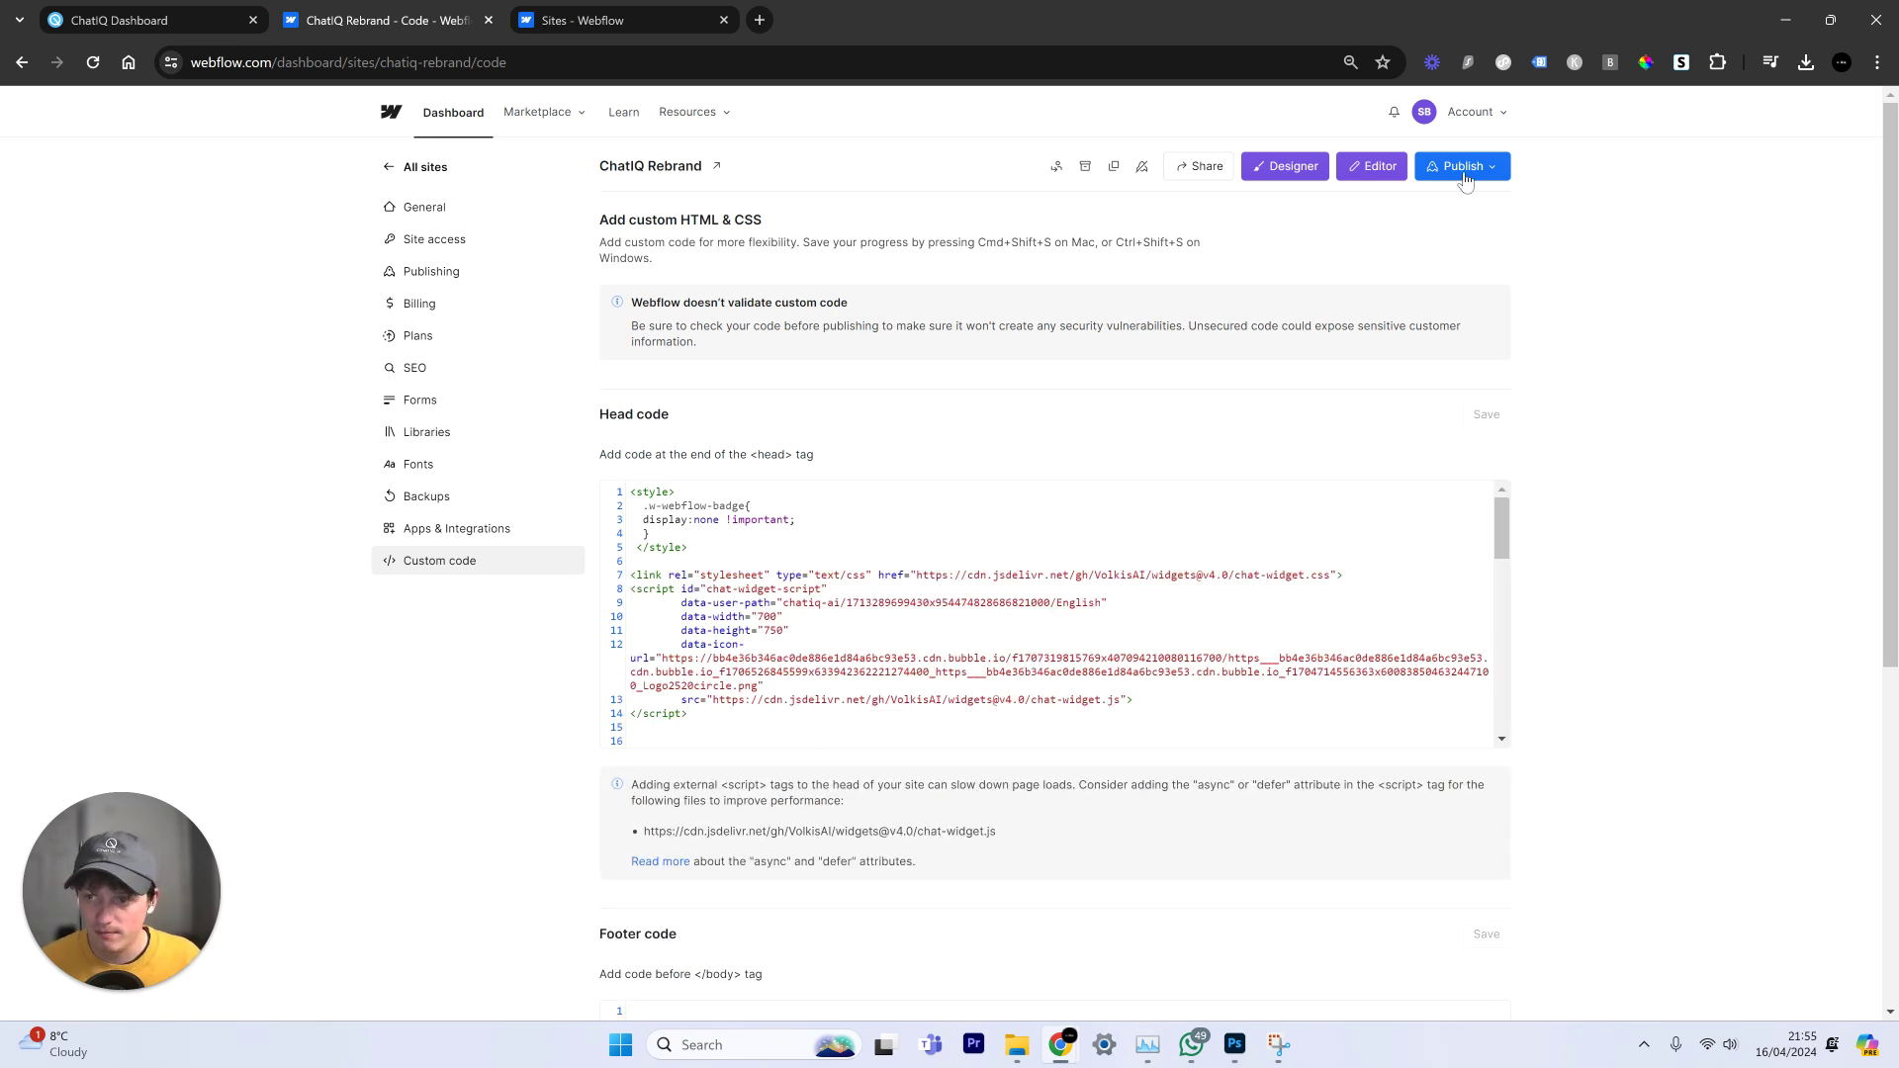
pyautogui.click(1023, 716)
pyautogui.hotkey('ctrl', 'shift', 's')
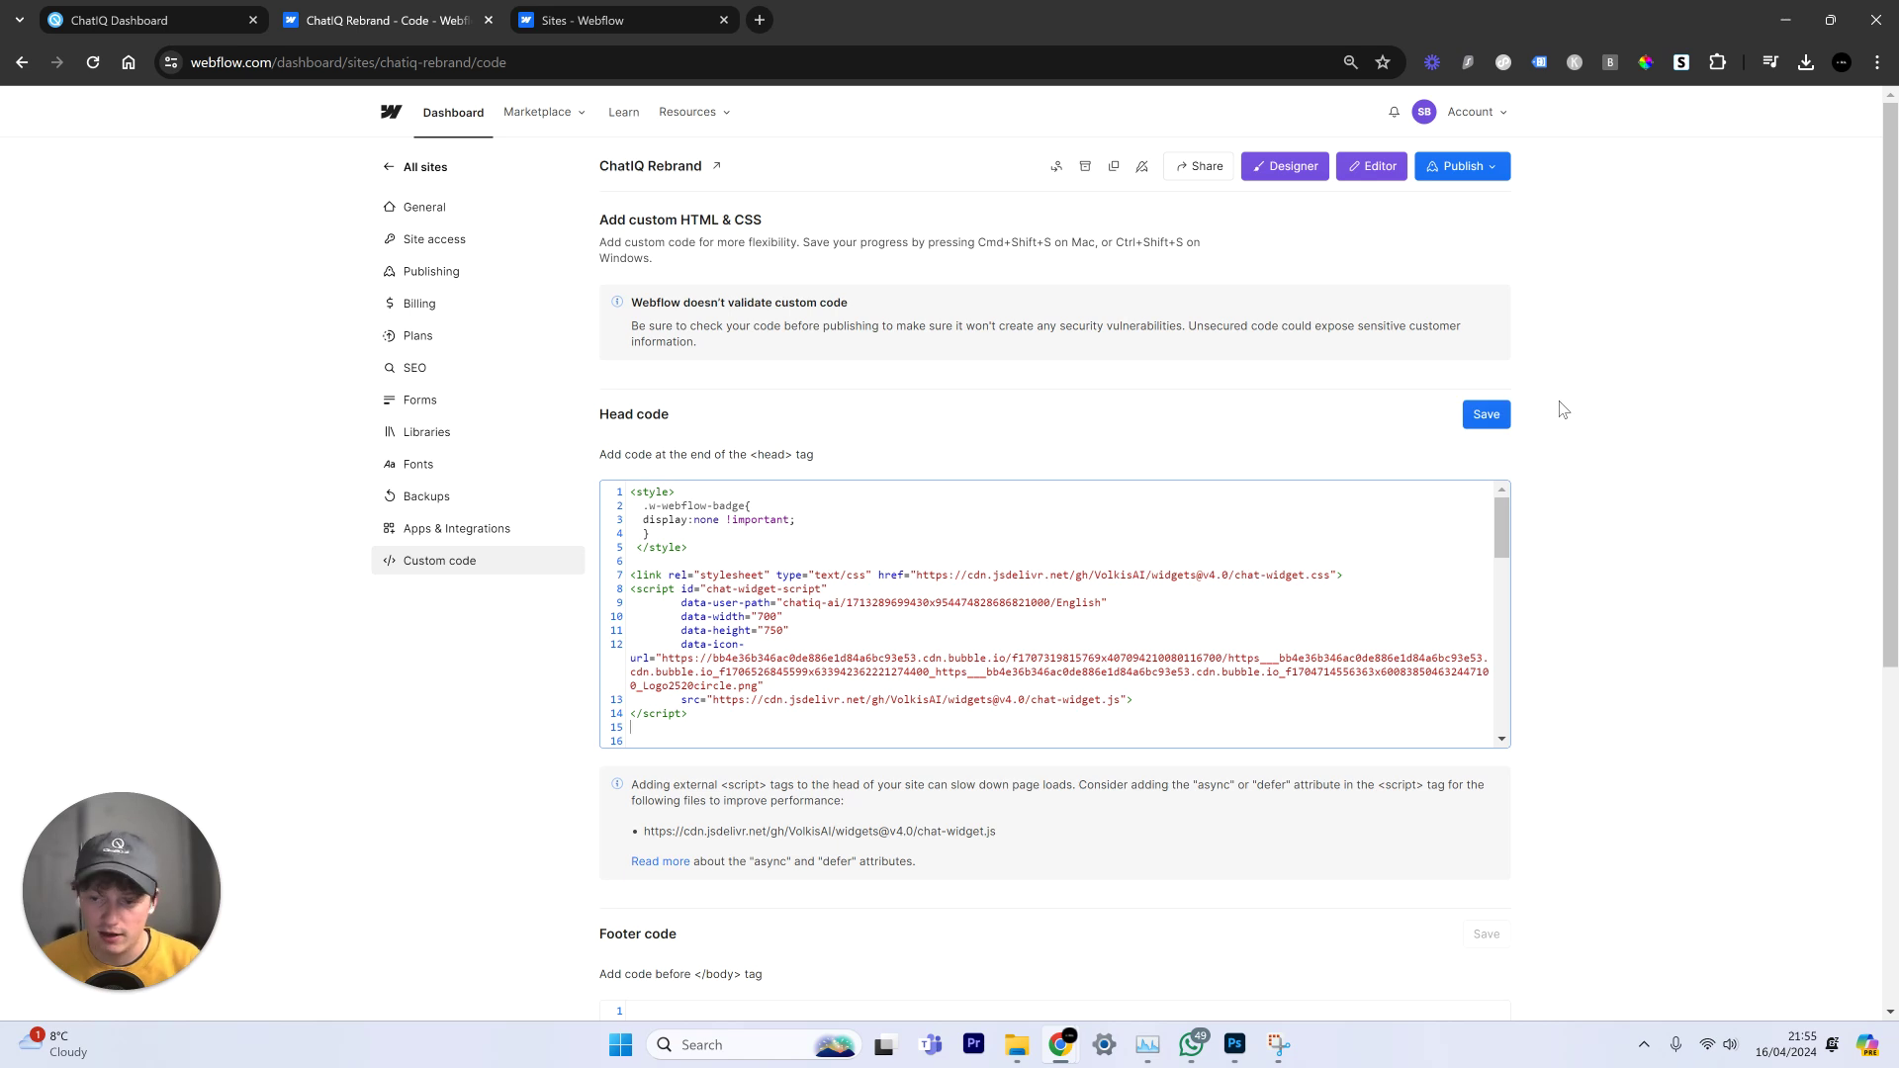
# Step: Publish the site to its selected domains and open chatiq.ai in a new tab
pyautogui.click(1436, 166)
pyautogui.click(1359, 408)
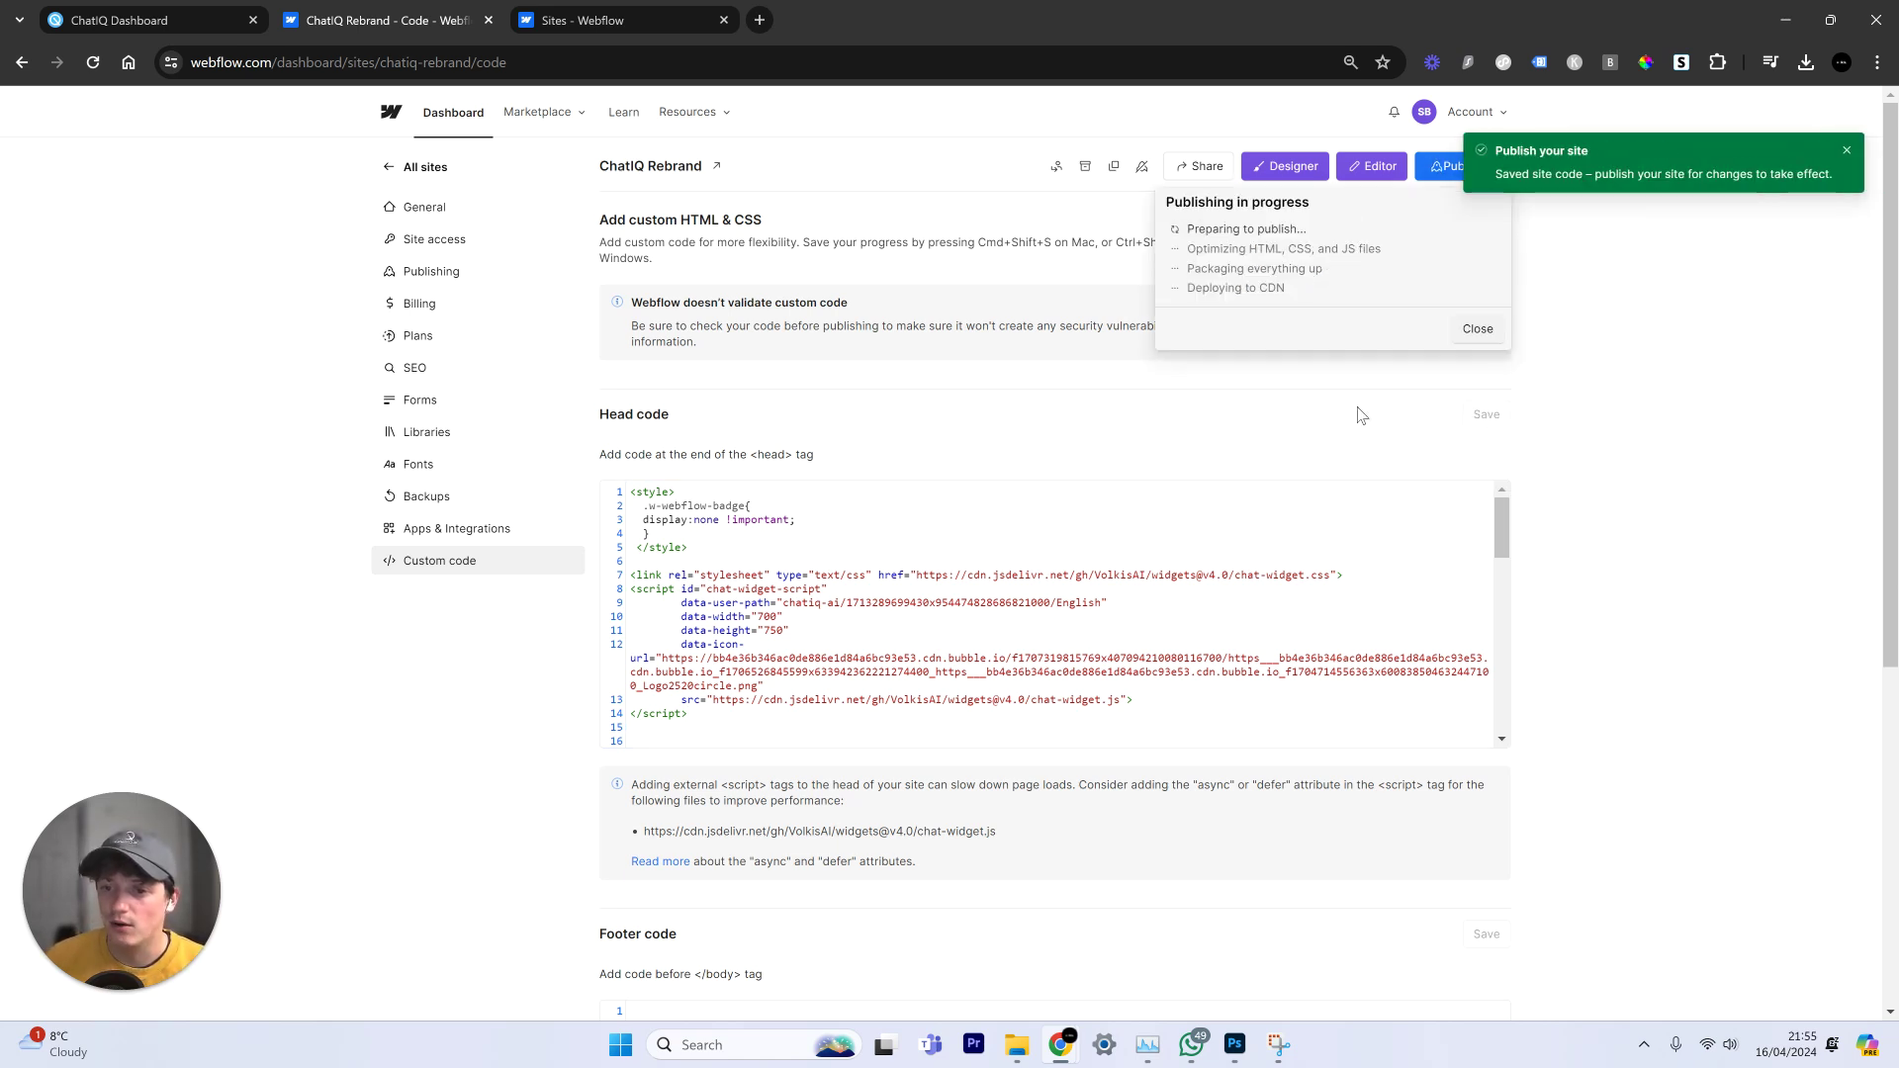
pyautogui.click(758, 16)
pyautogui.write('chat')
pyautogui.press('Return')
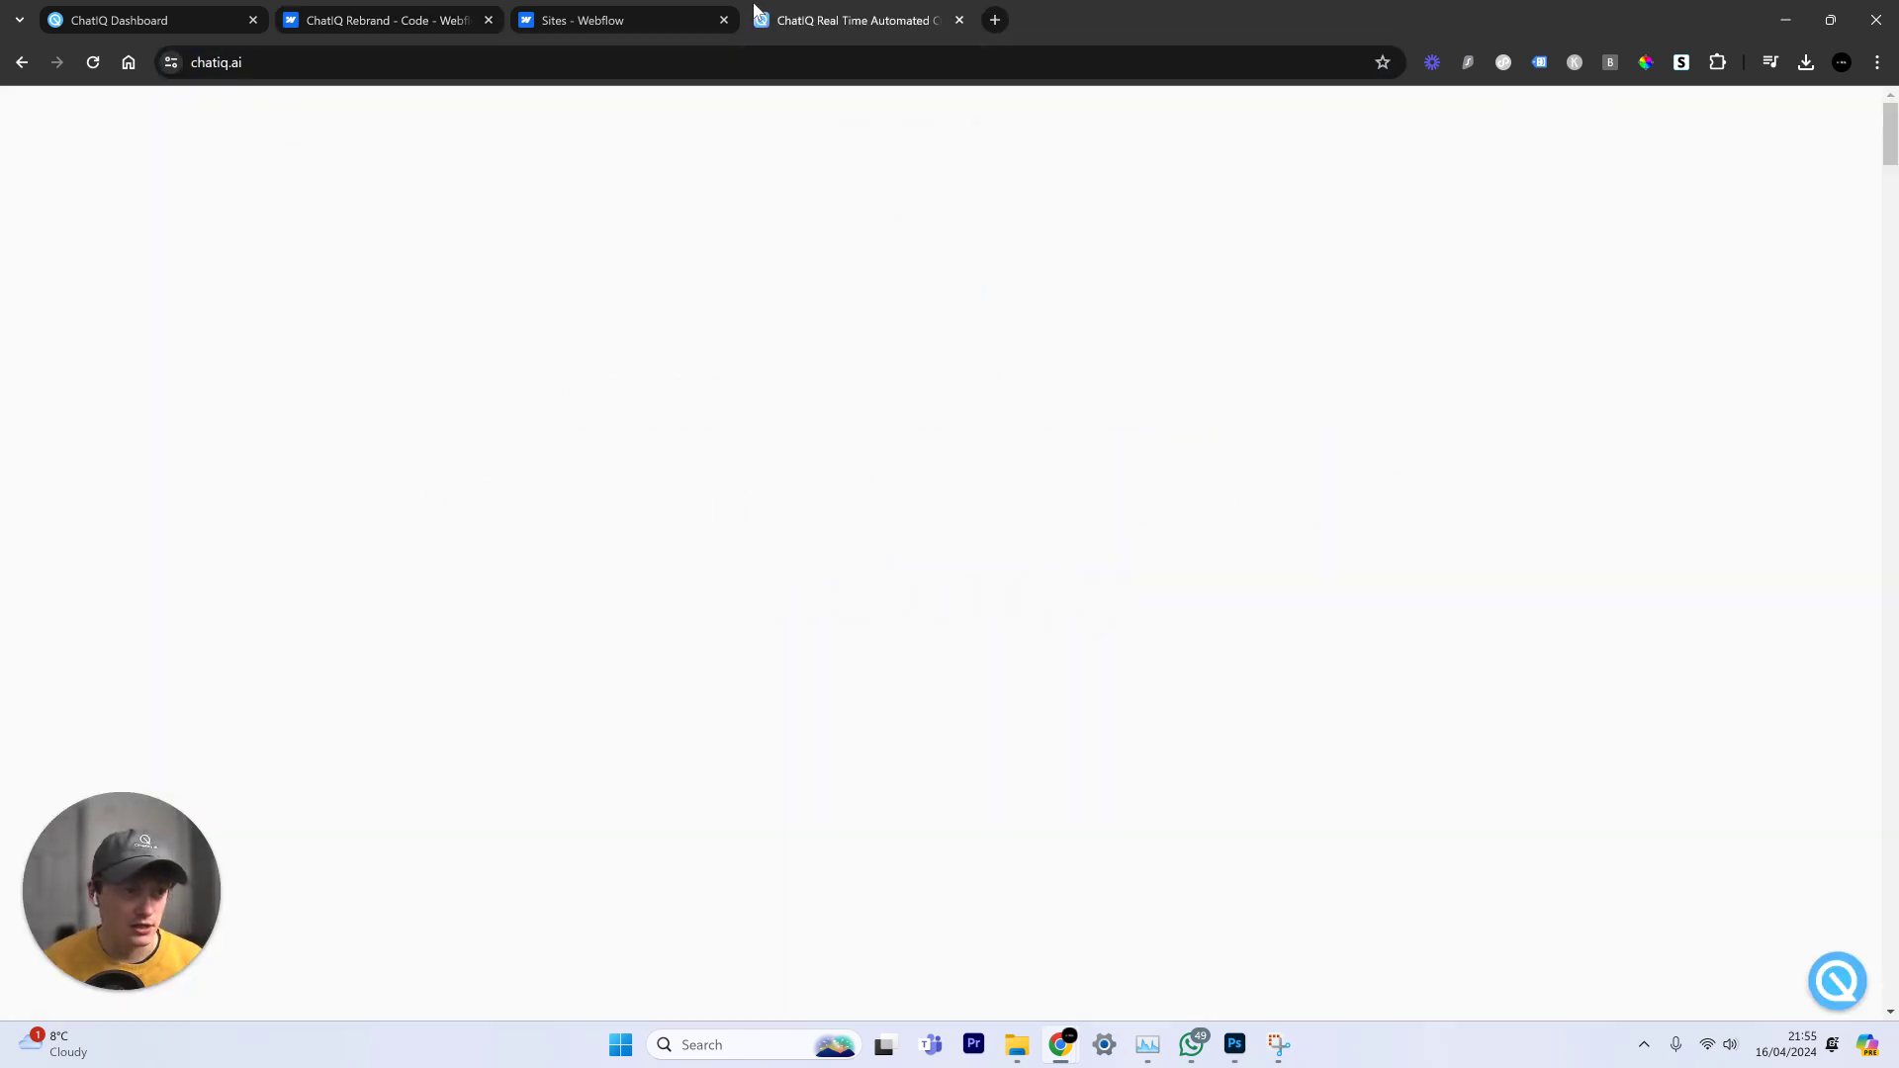
# Step: Open the live chat widget and ask the suggested question 'What is ChatIQ?'
pyautogui.click(1837, 983)
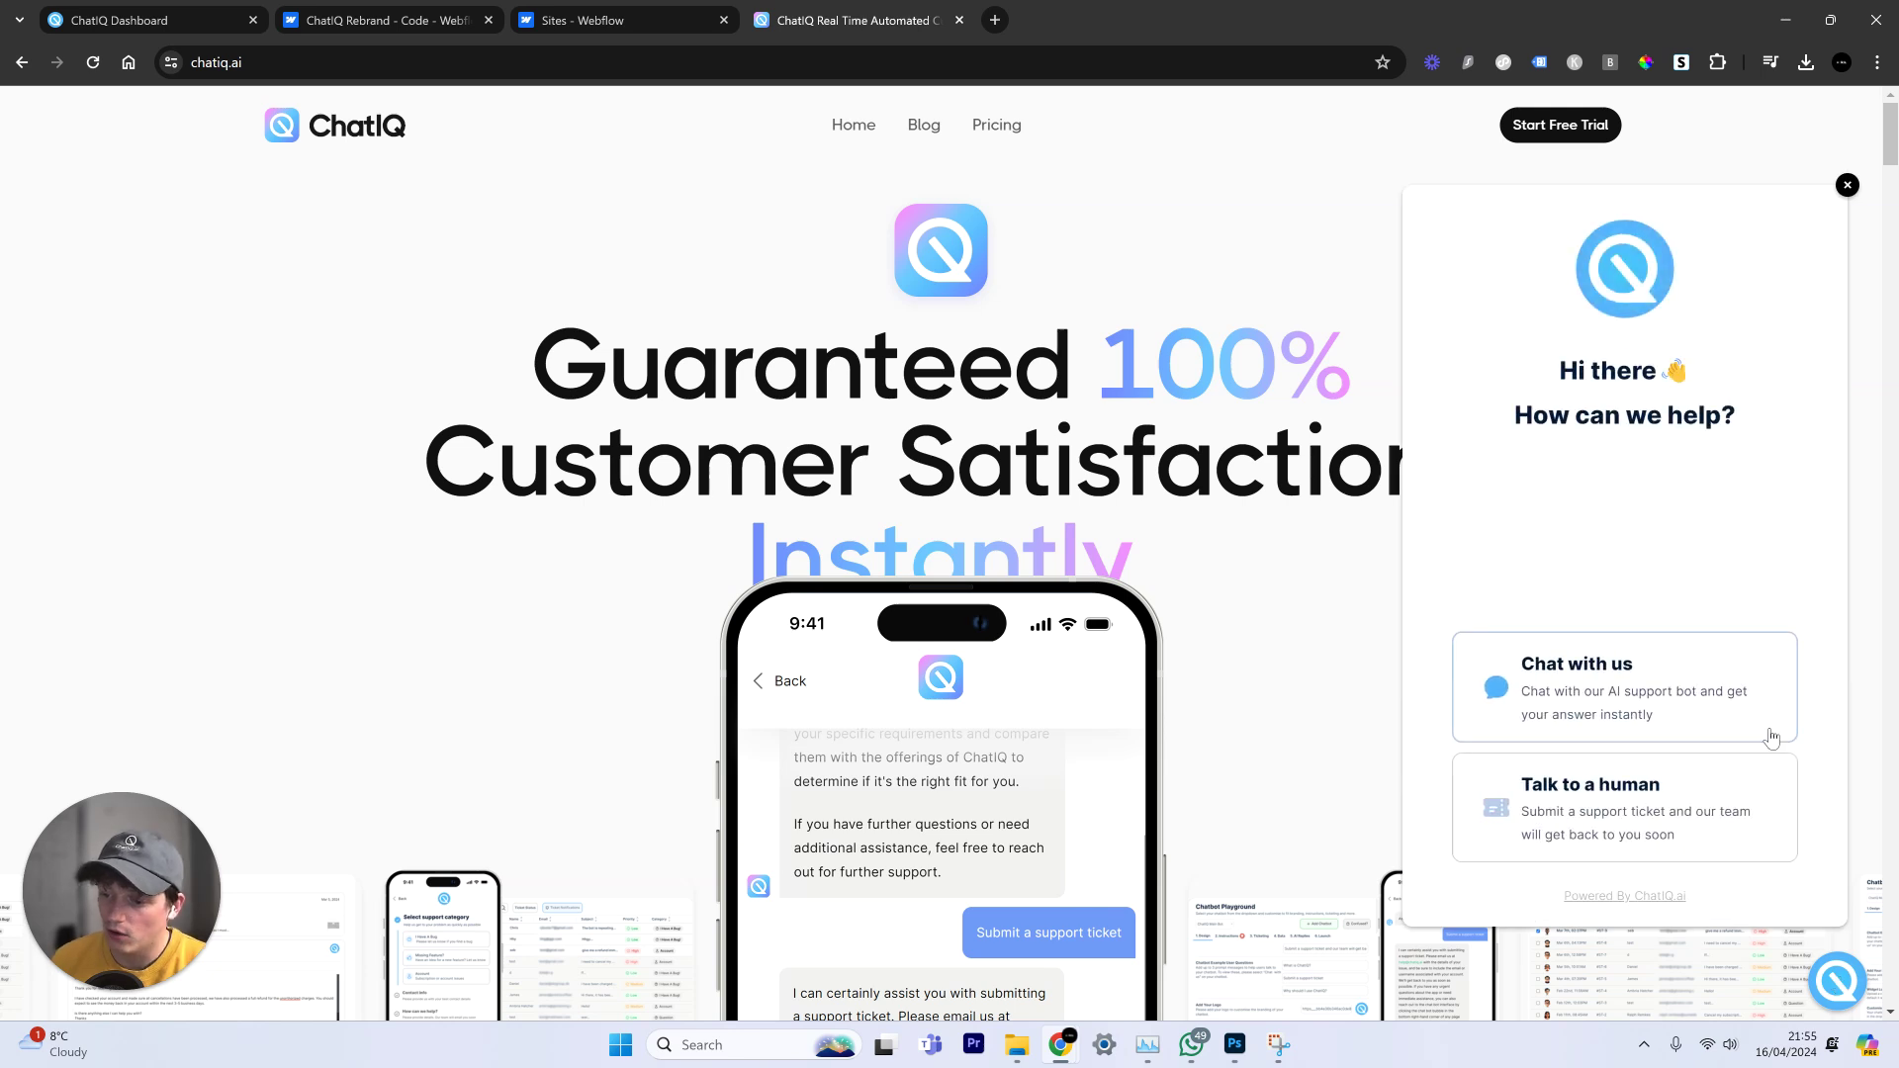
pyautogui.click(1577, 702)
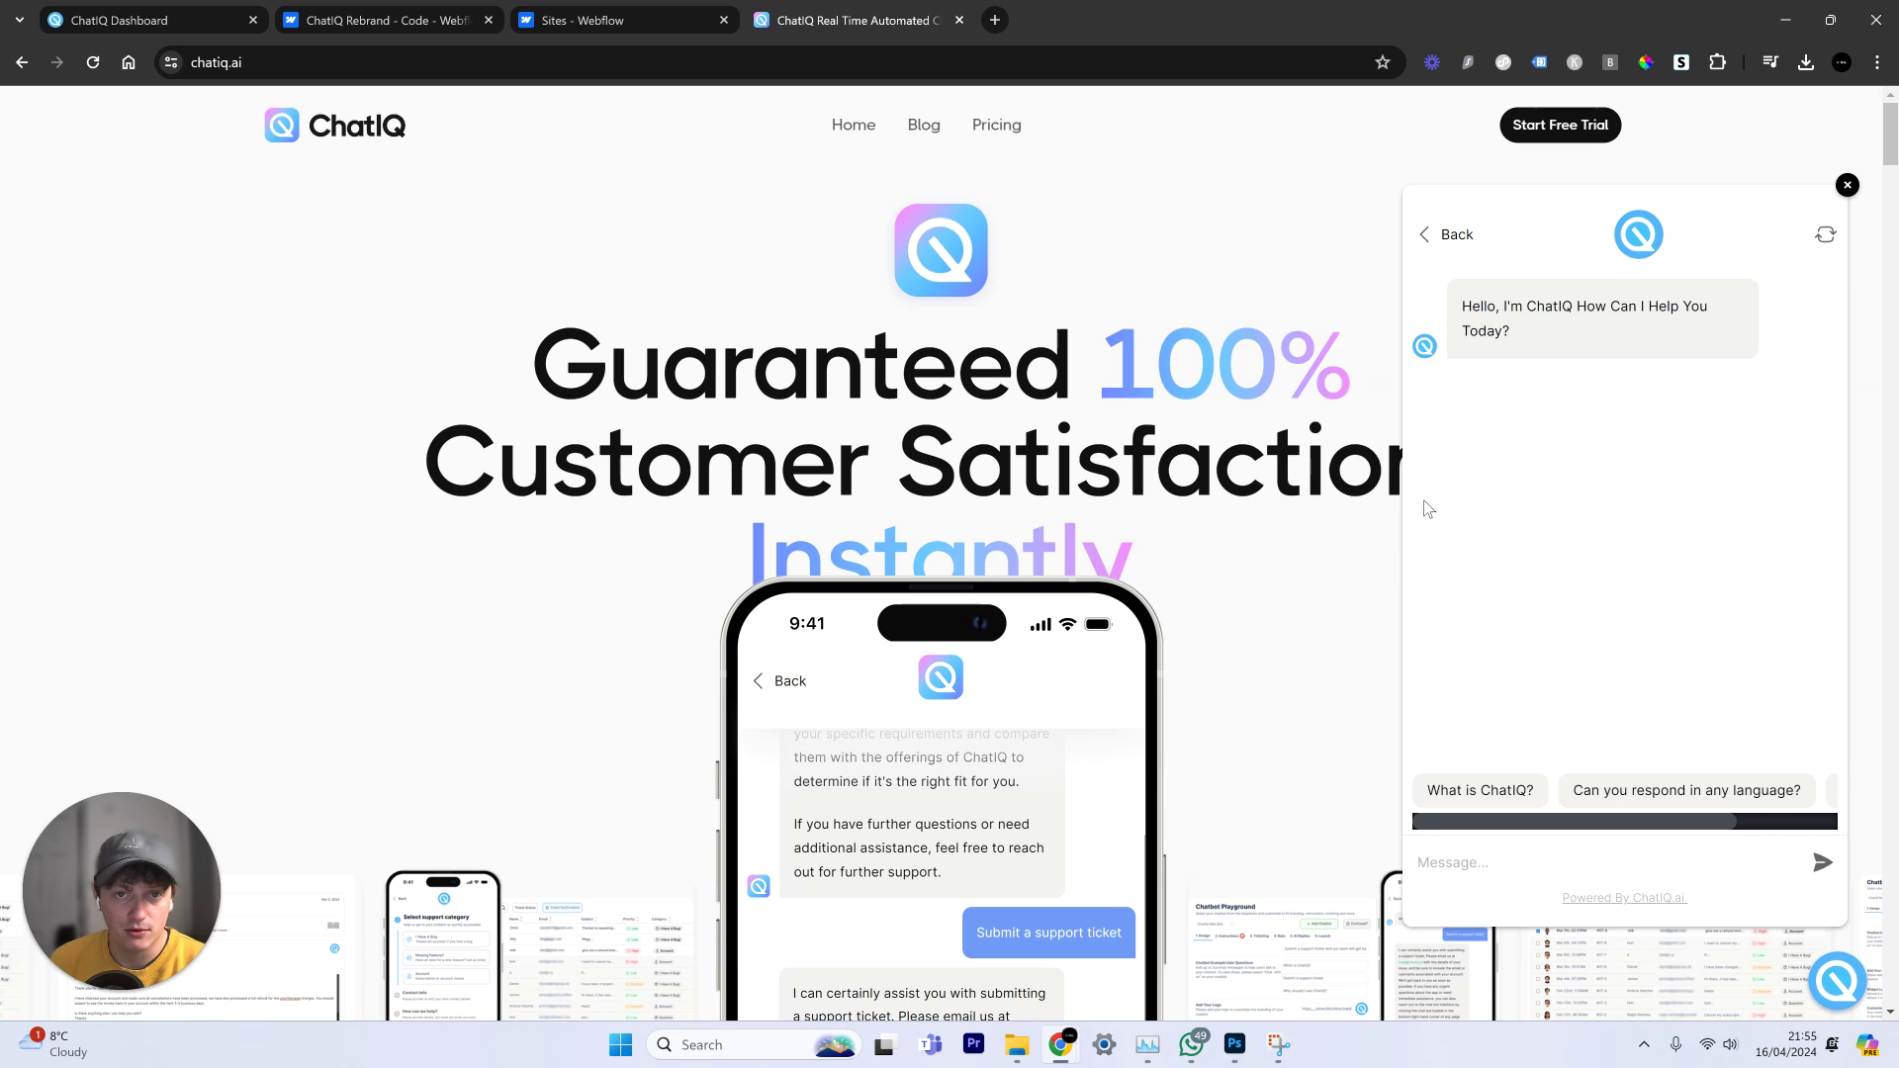
pyautogui.click(1475, 796)
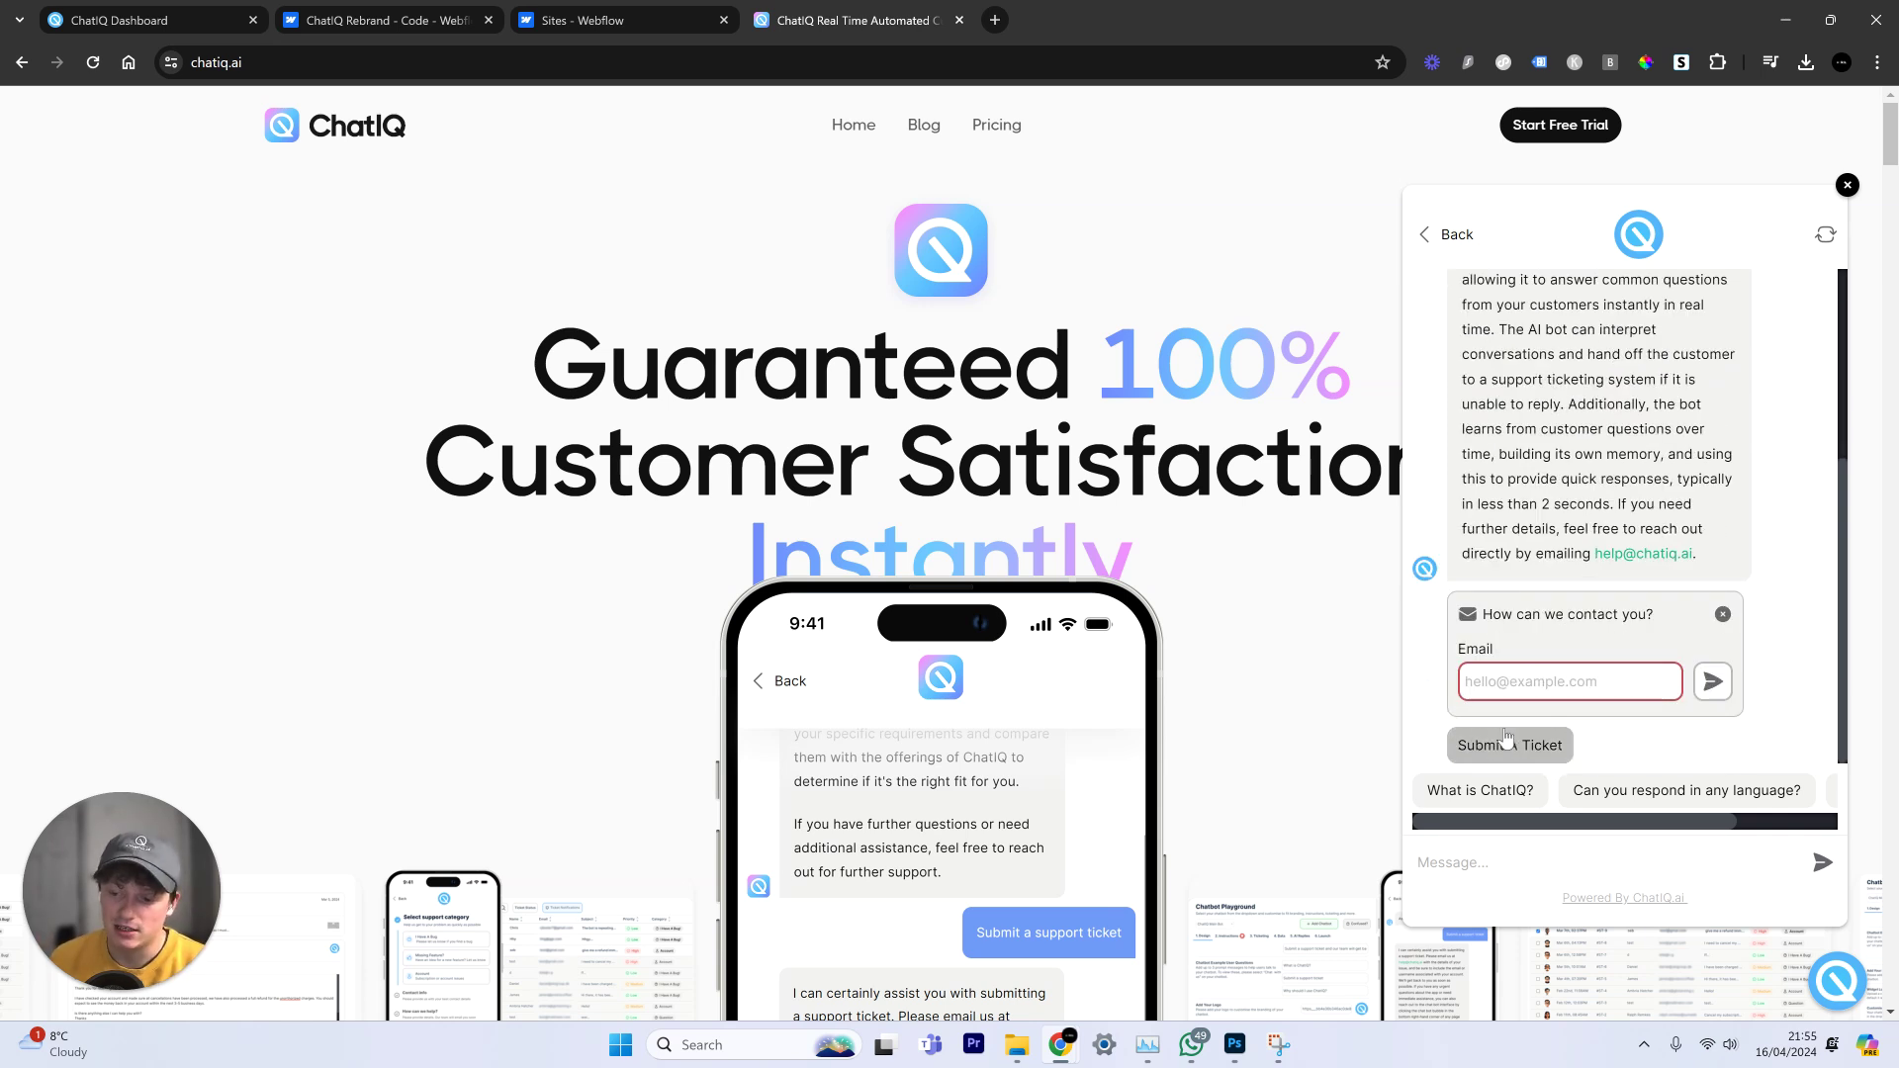
# Step: Try the ticket form, ask to talk to a human, then close the widget
pyautogui.click(1509, 744)
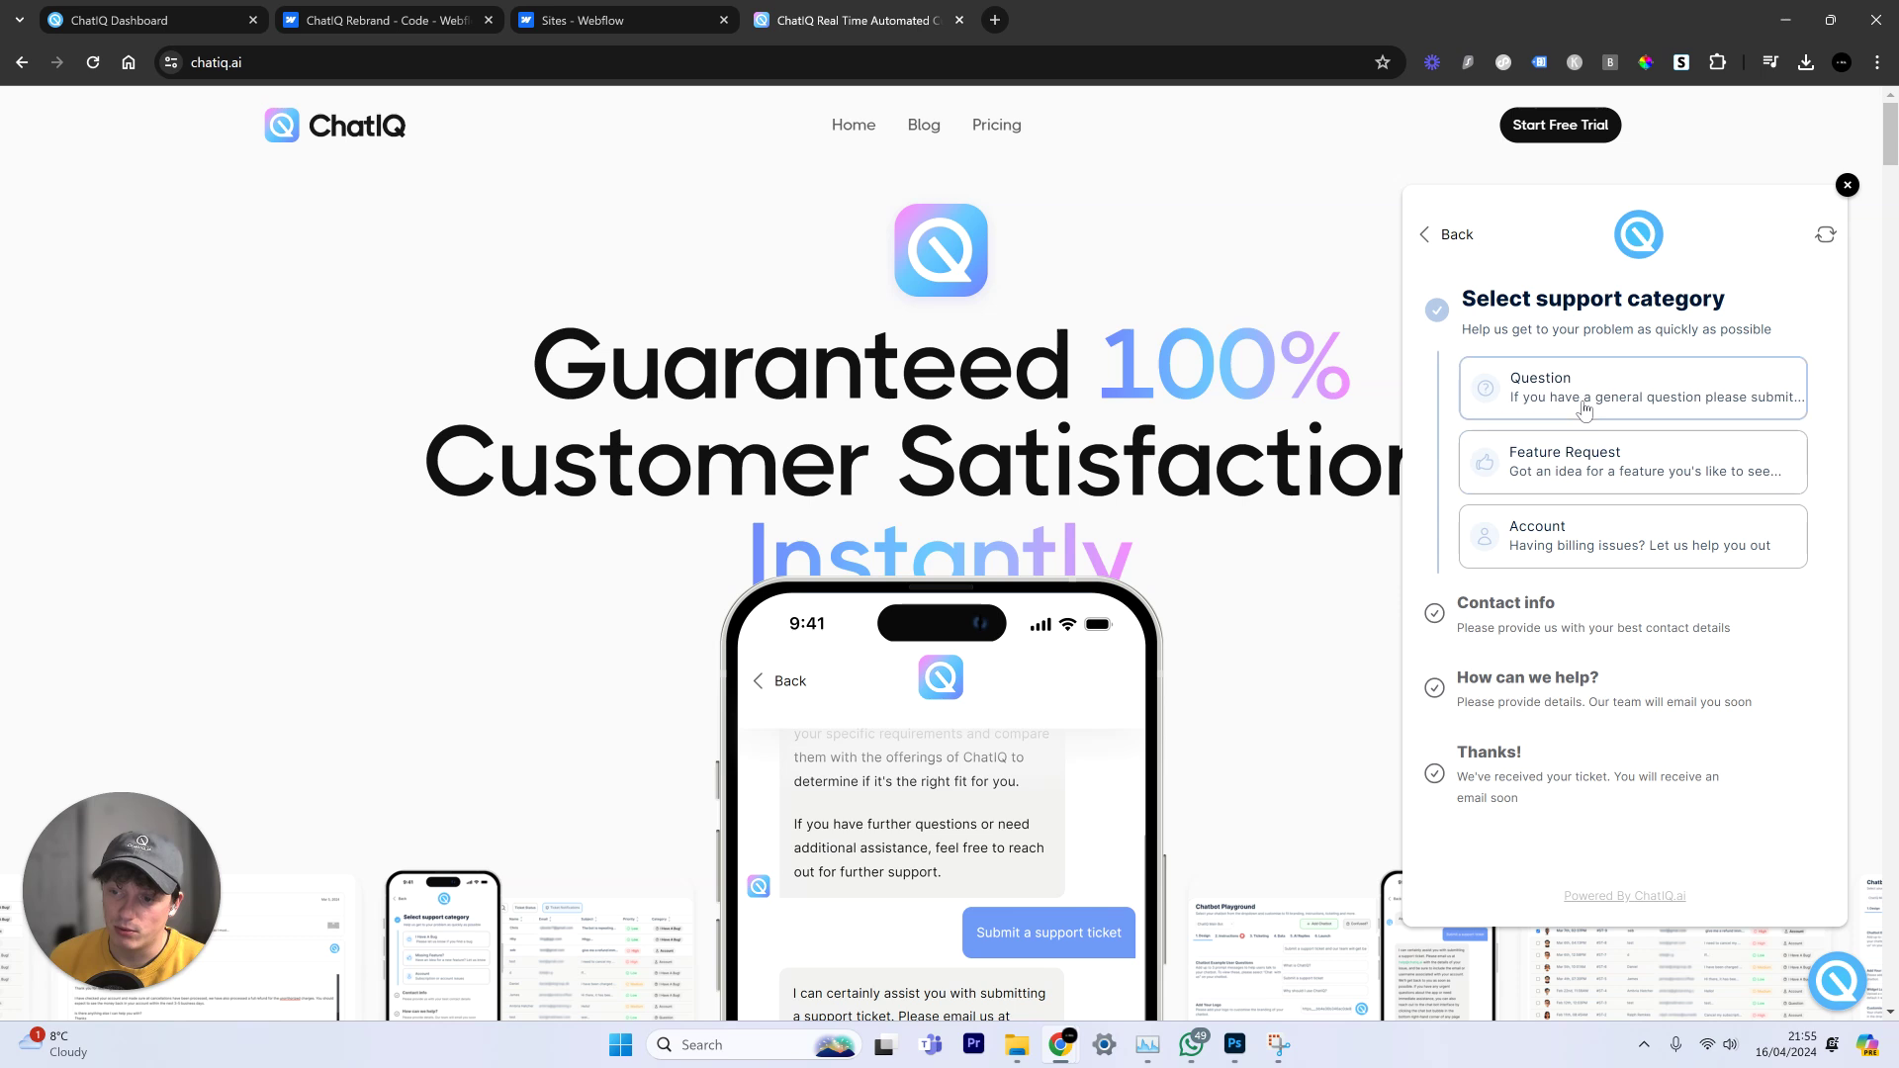
pyautogui.click(1448, 234)
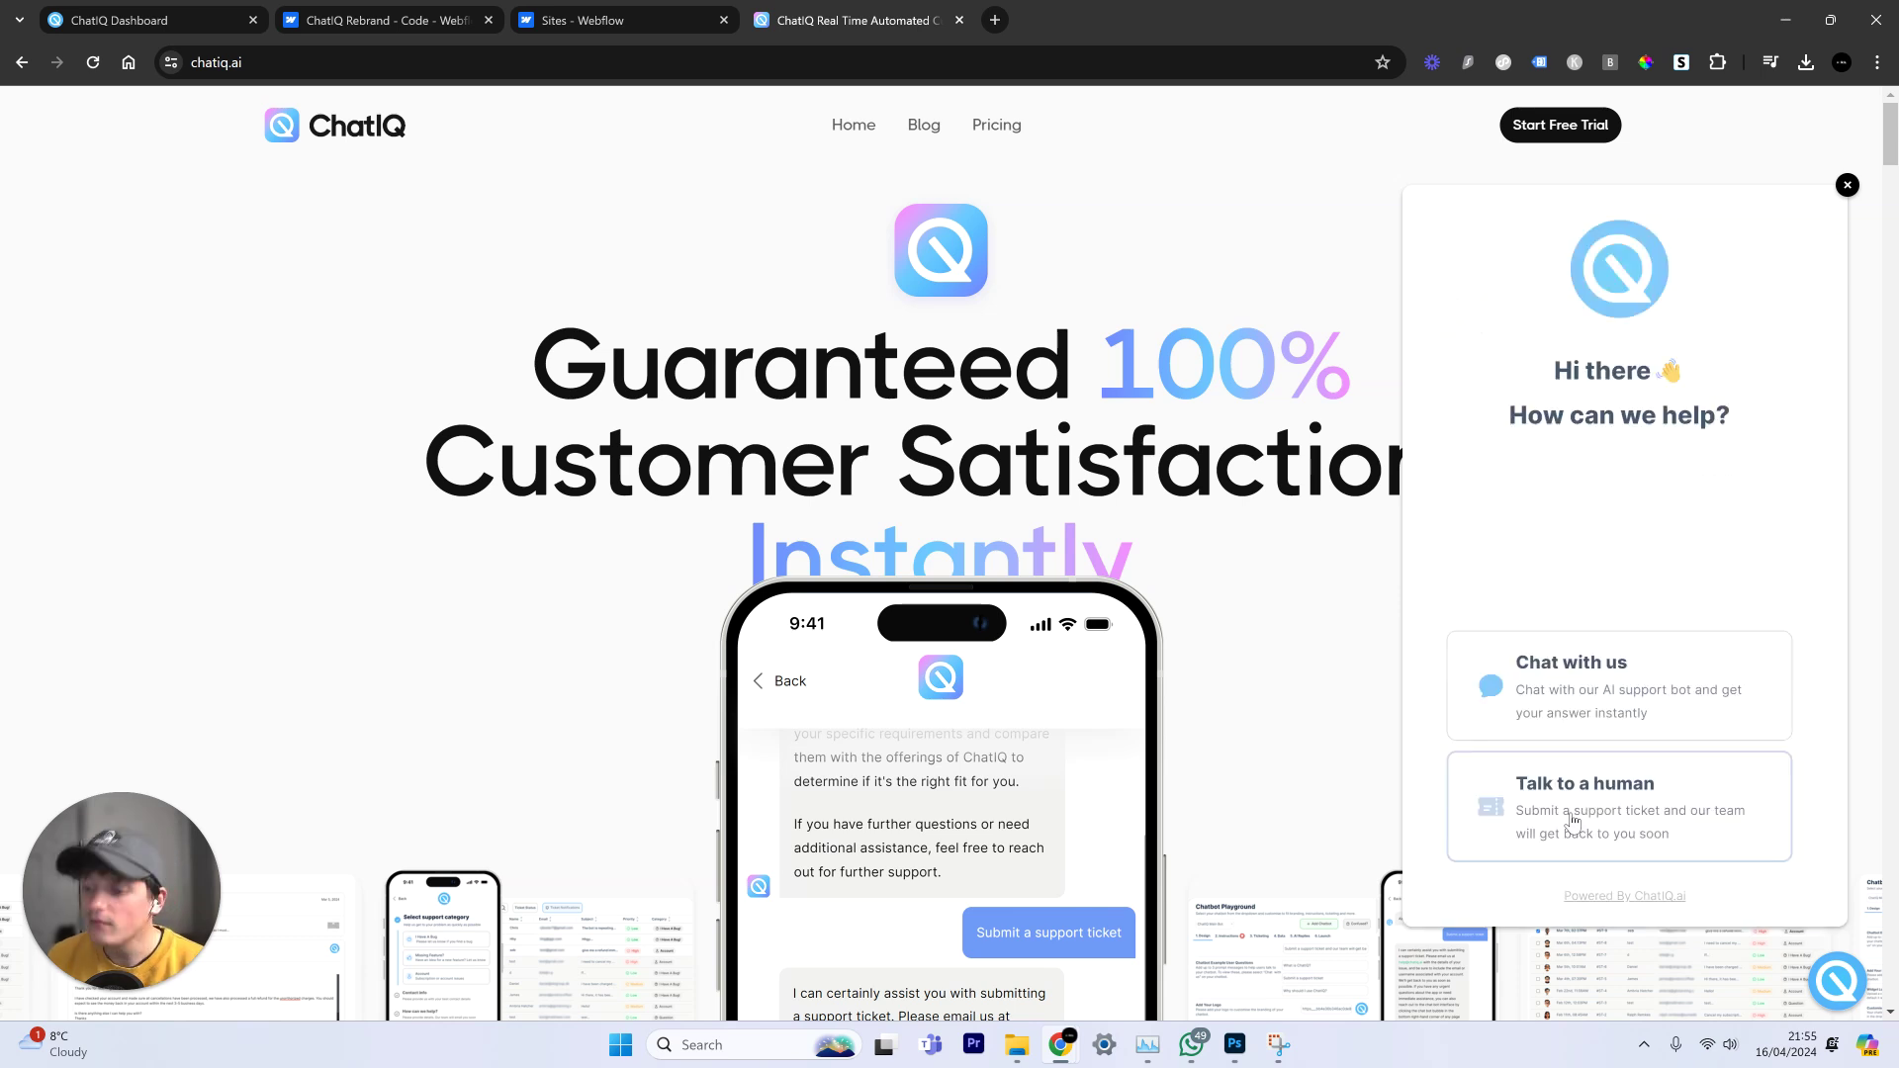
pyautogui.click(1653, 778)
pyautogui.click(1758, 826)
pyautogui.click(1759, 790)
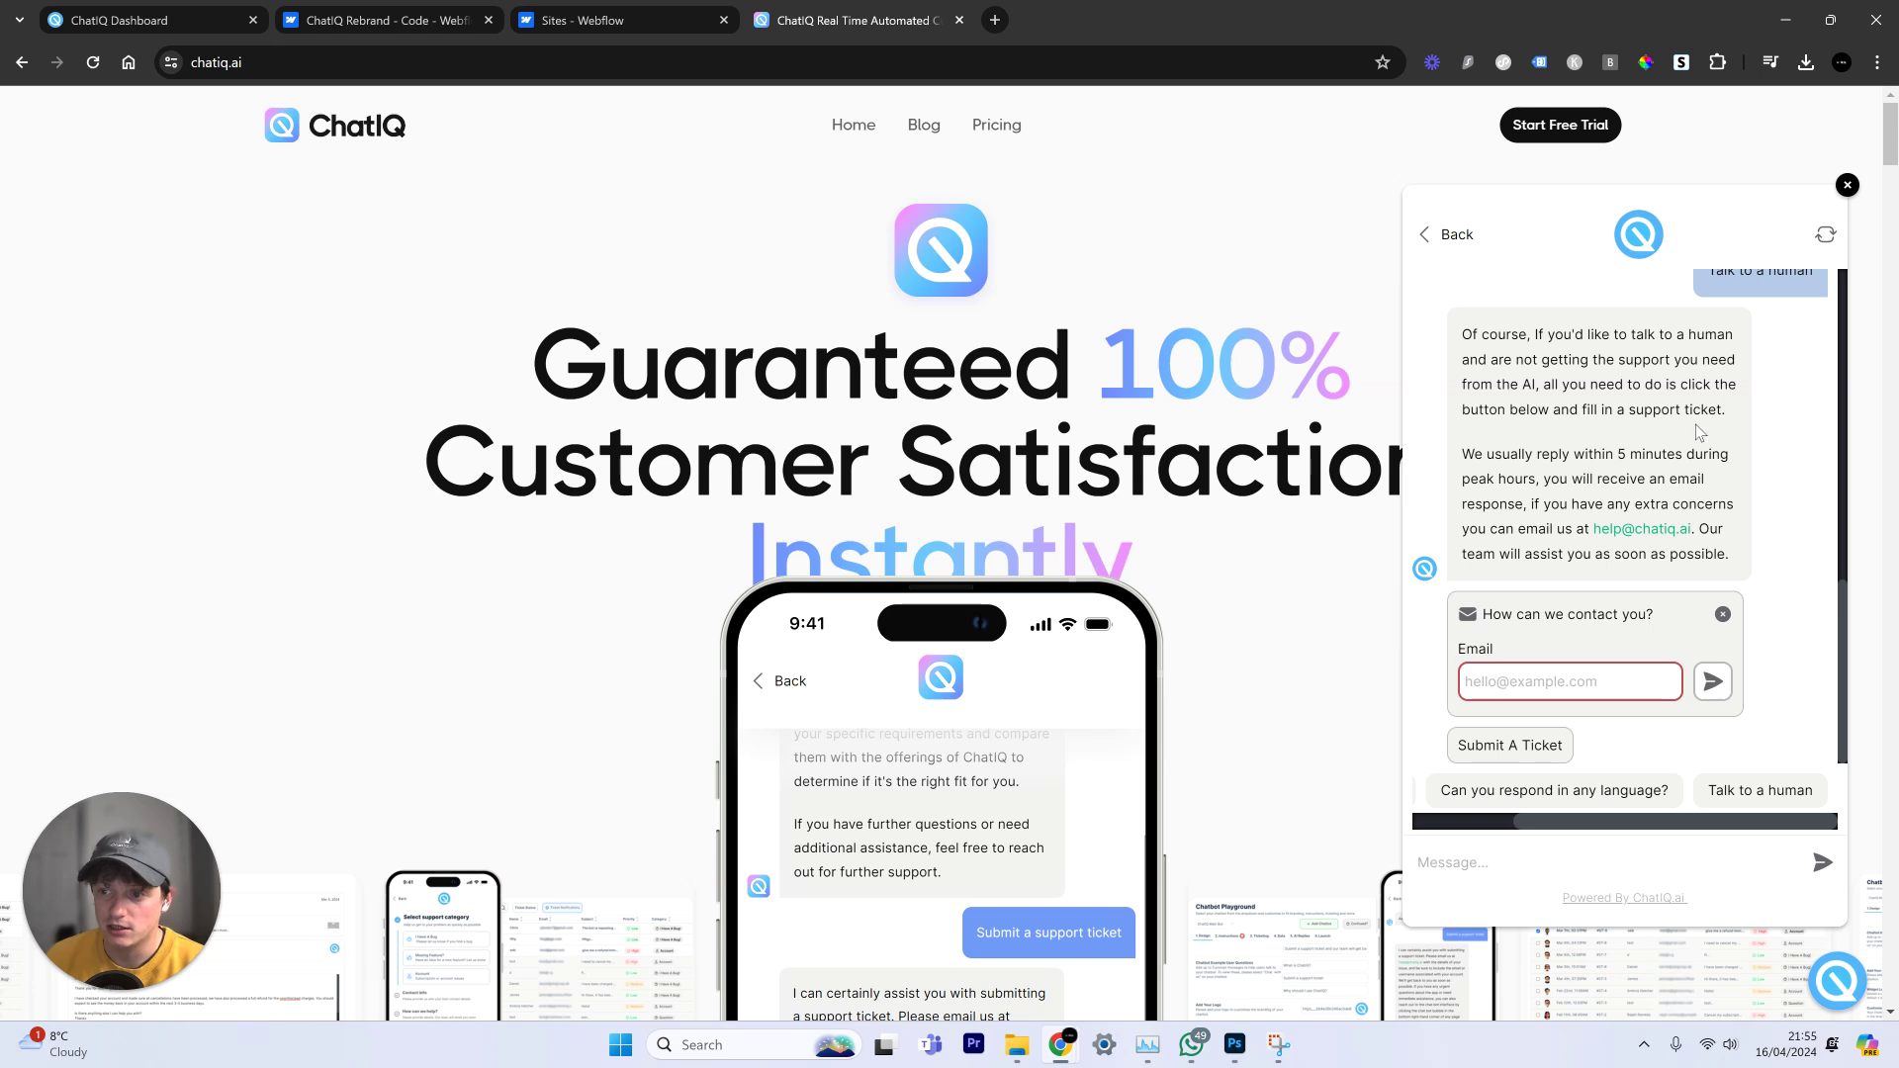
pyautogui.scroll(10, 1684, 457)
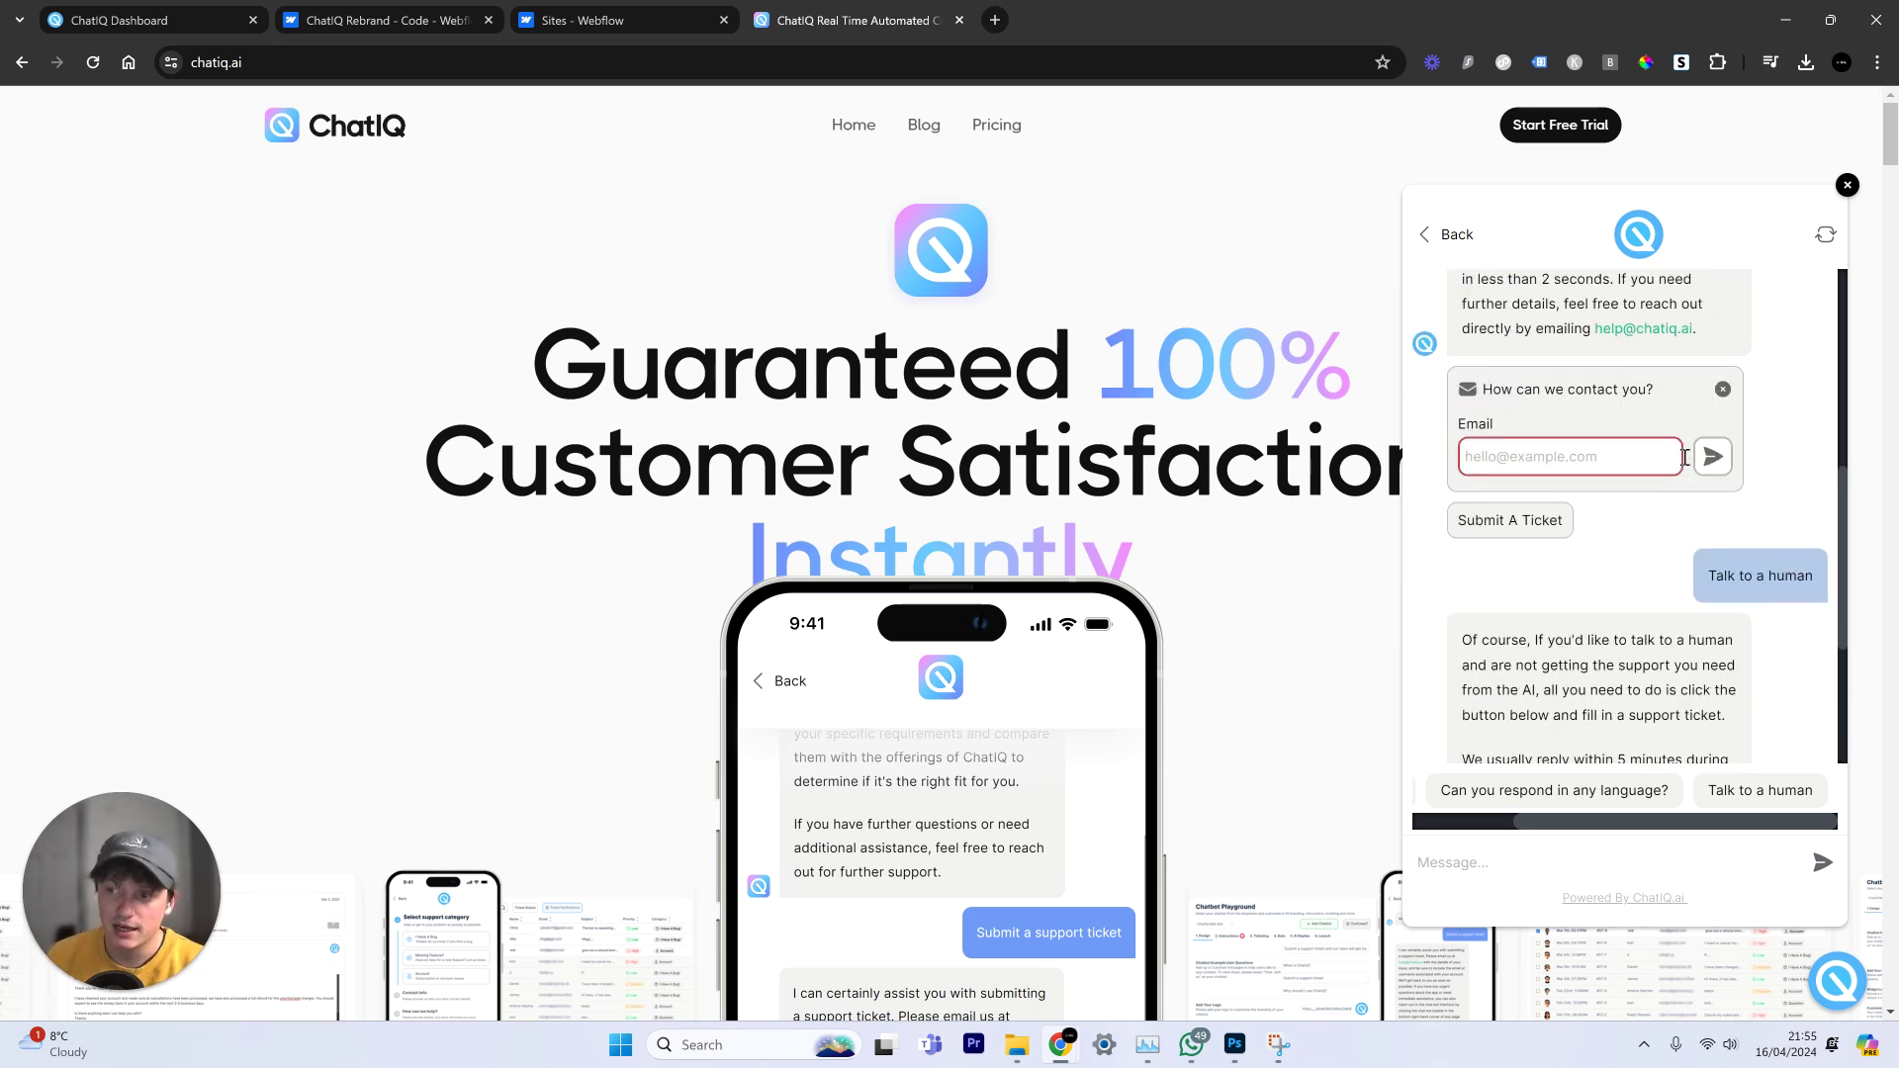
pyautogui.click(1837, 982)
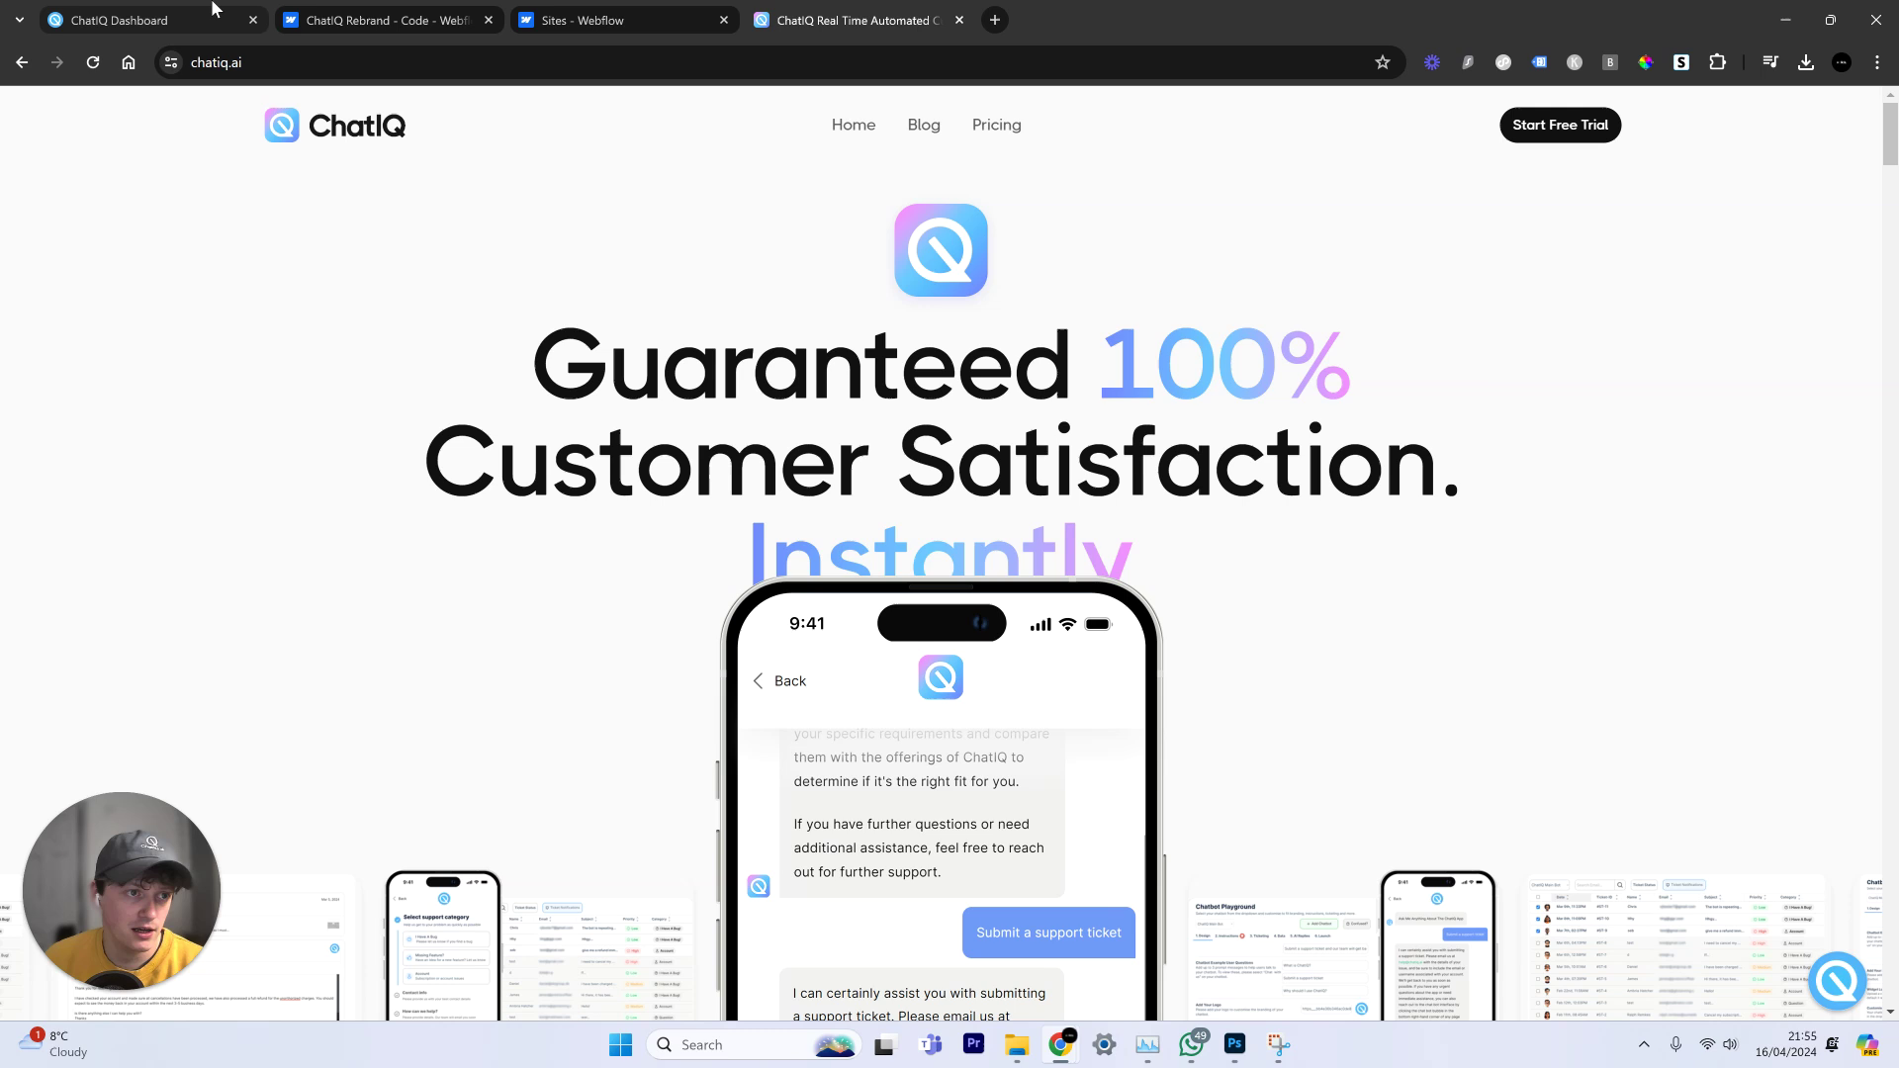
# Step: Ask the Design tab's preview chatbot 'how can i cancel my subscription?'
pyautogui.click(148, 20)
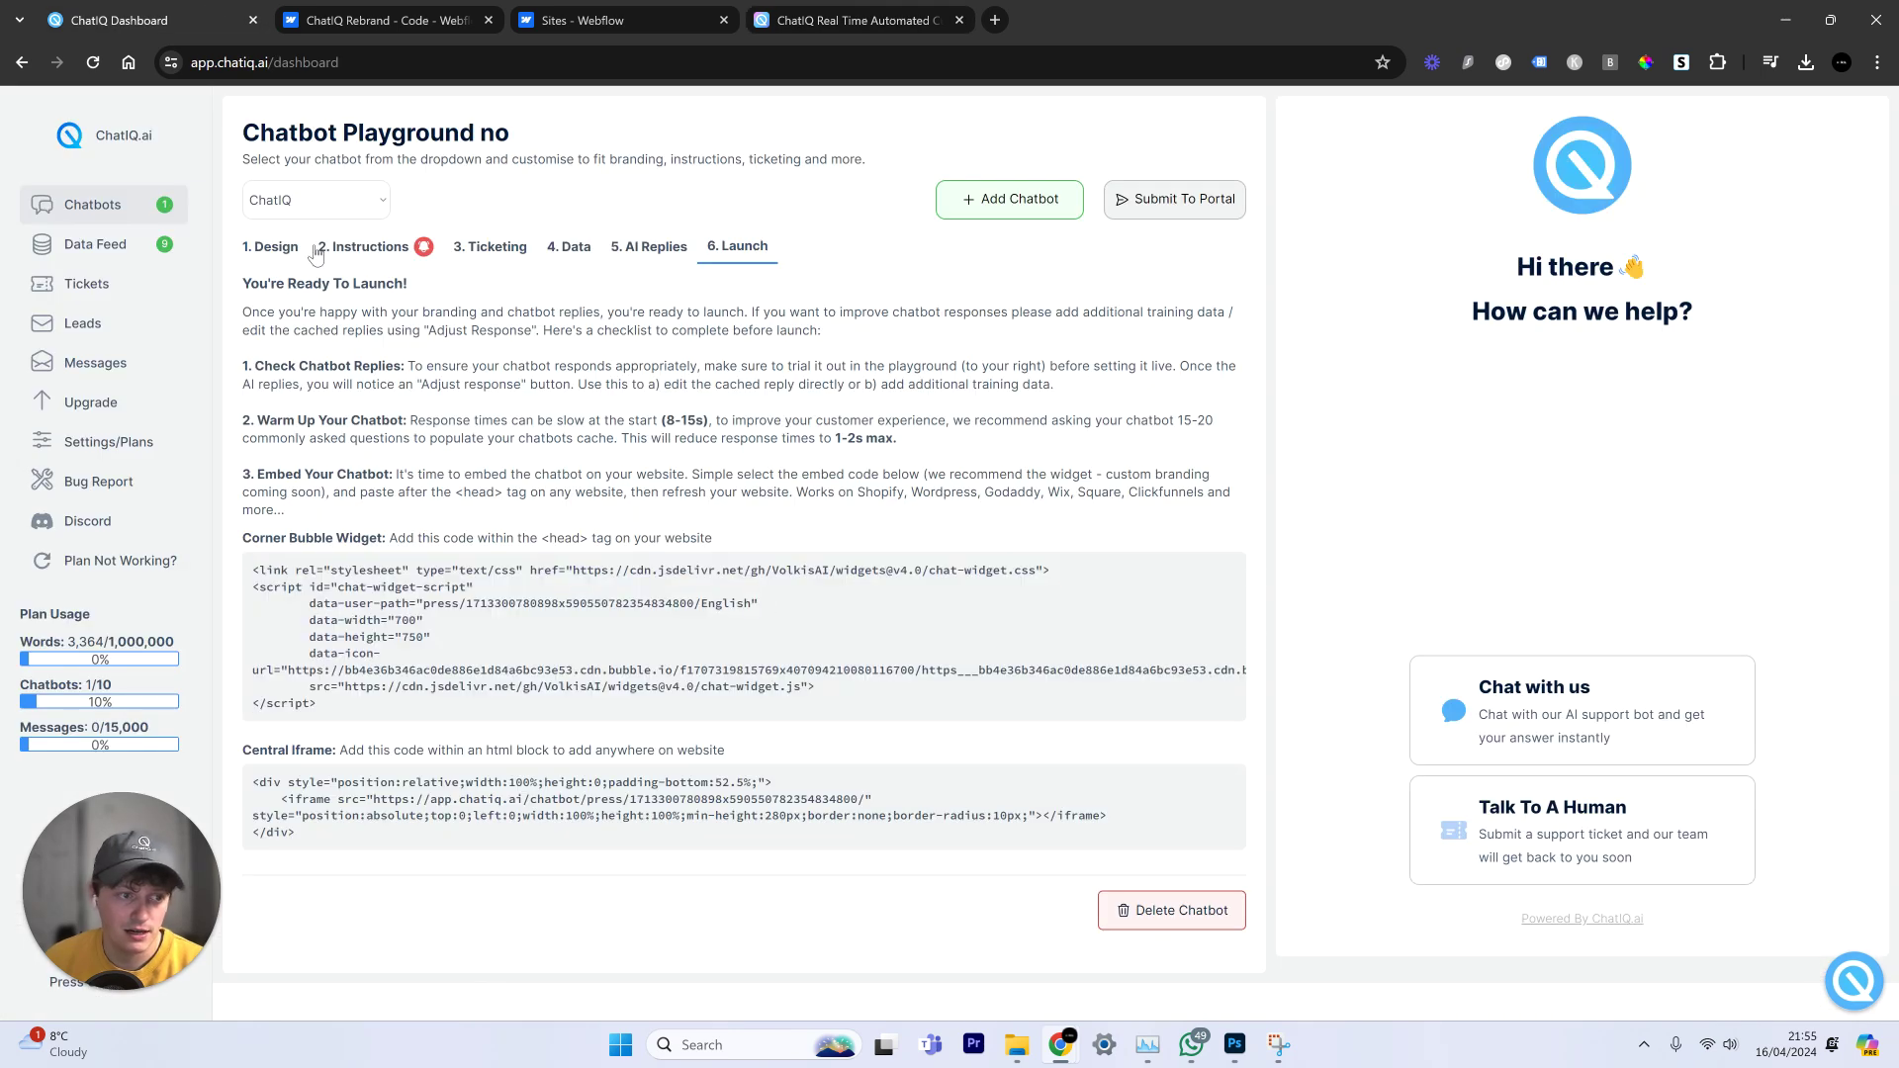
pyautogui.click(276, 247)
pyautogui.click(1624, 694)
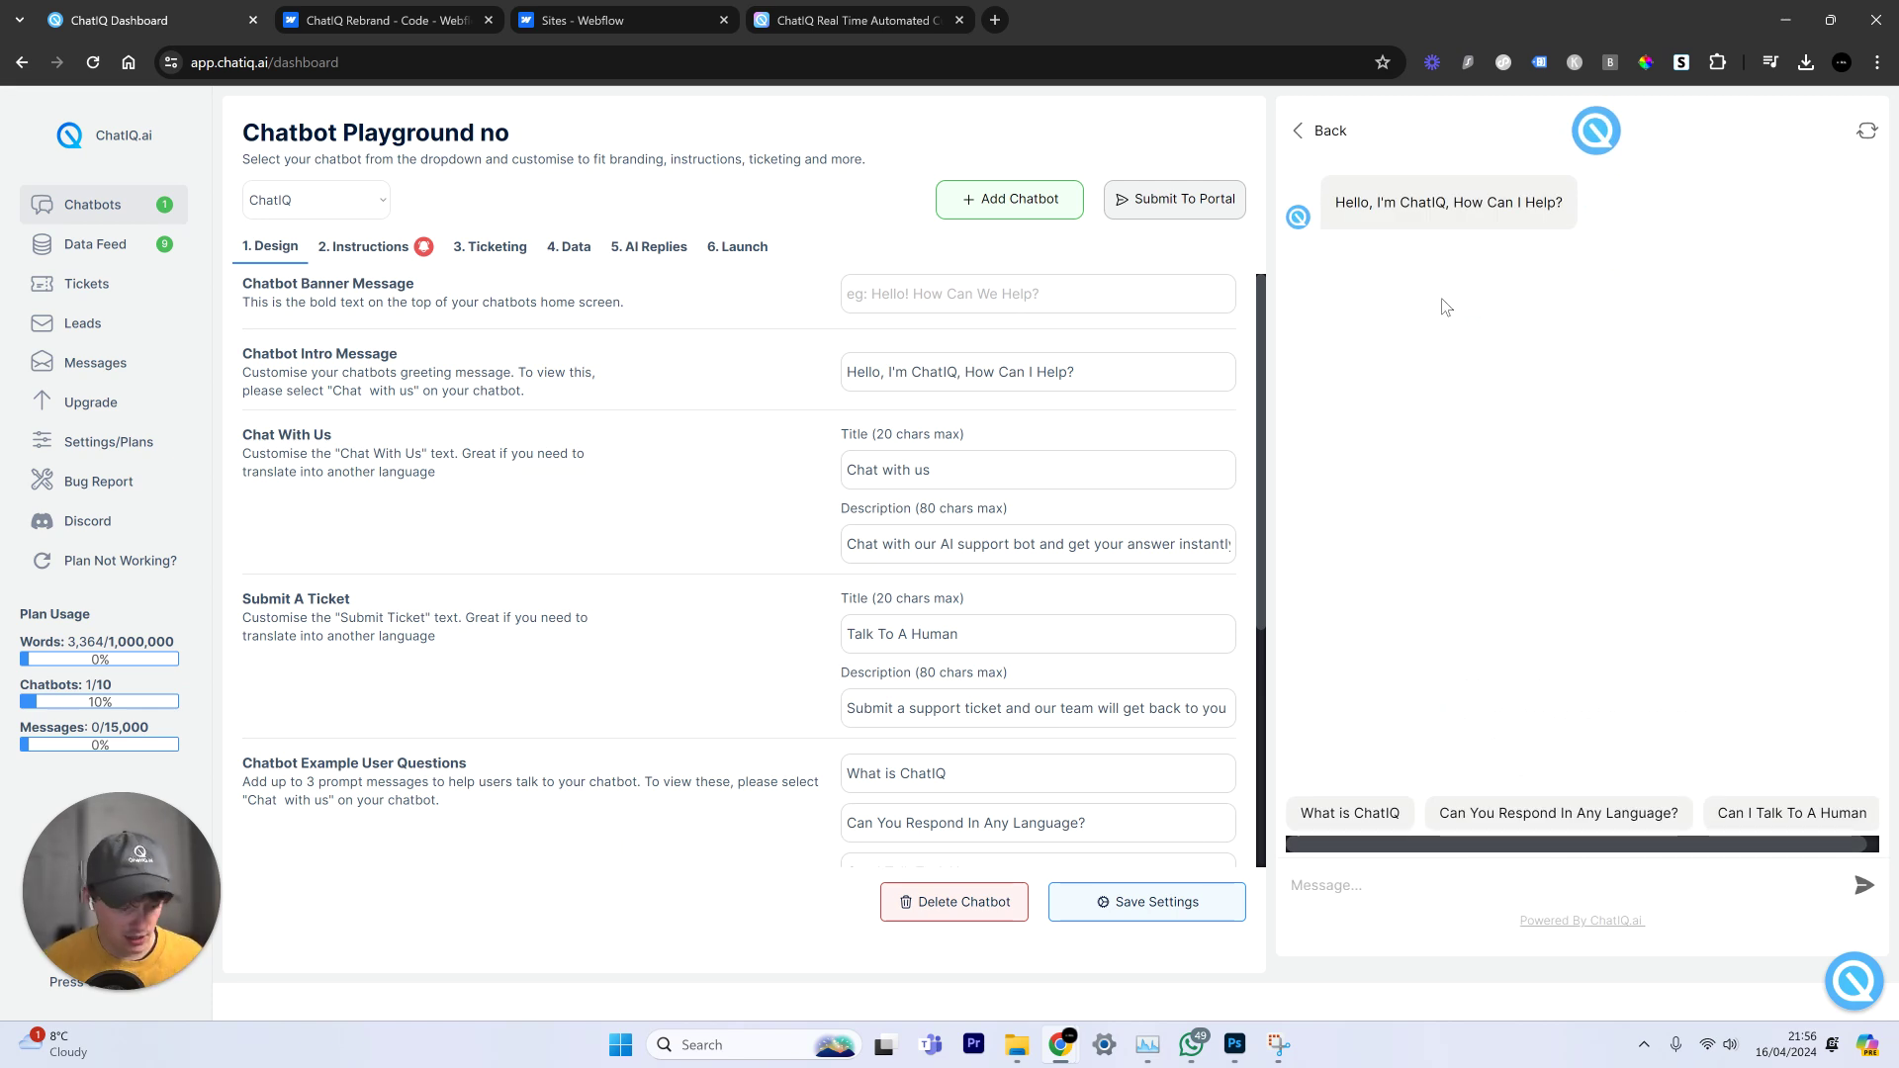
pyautogui.write('how can i cand')
pyautogui.write('el my subscription?')
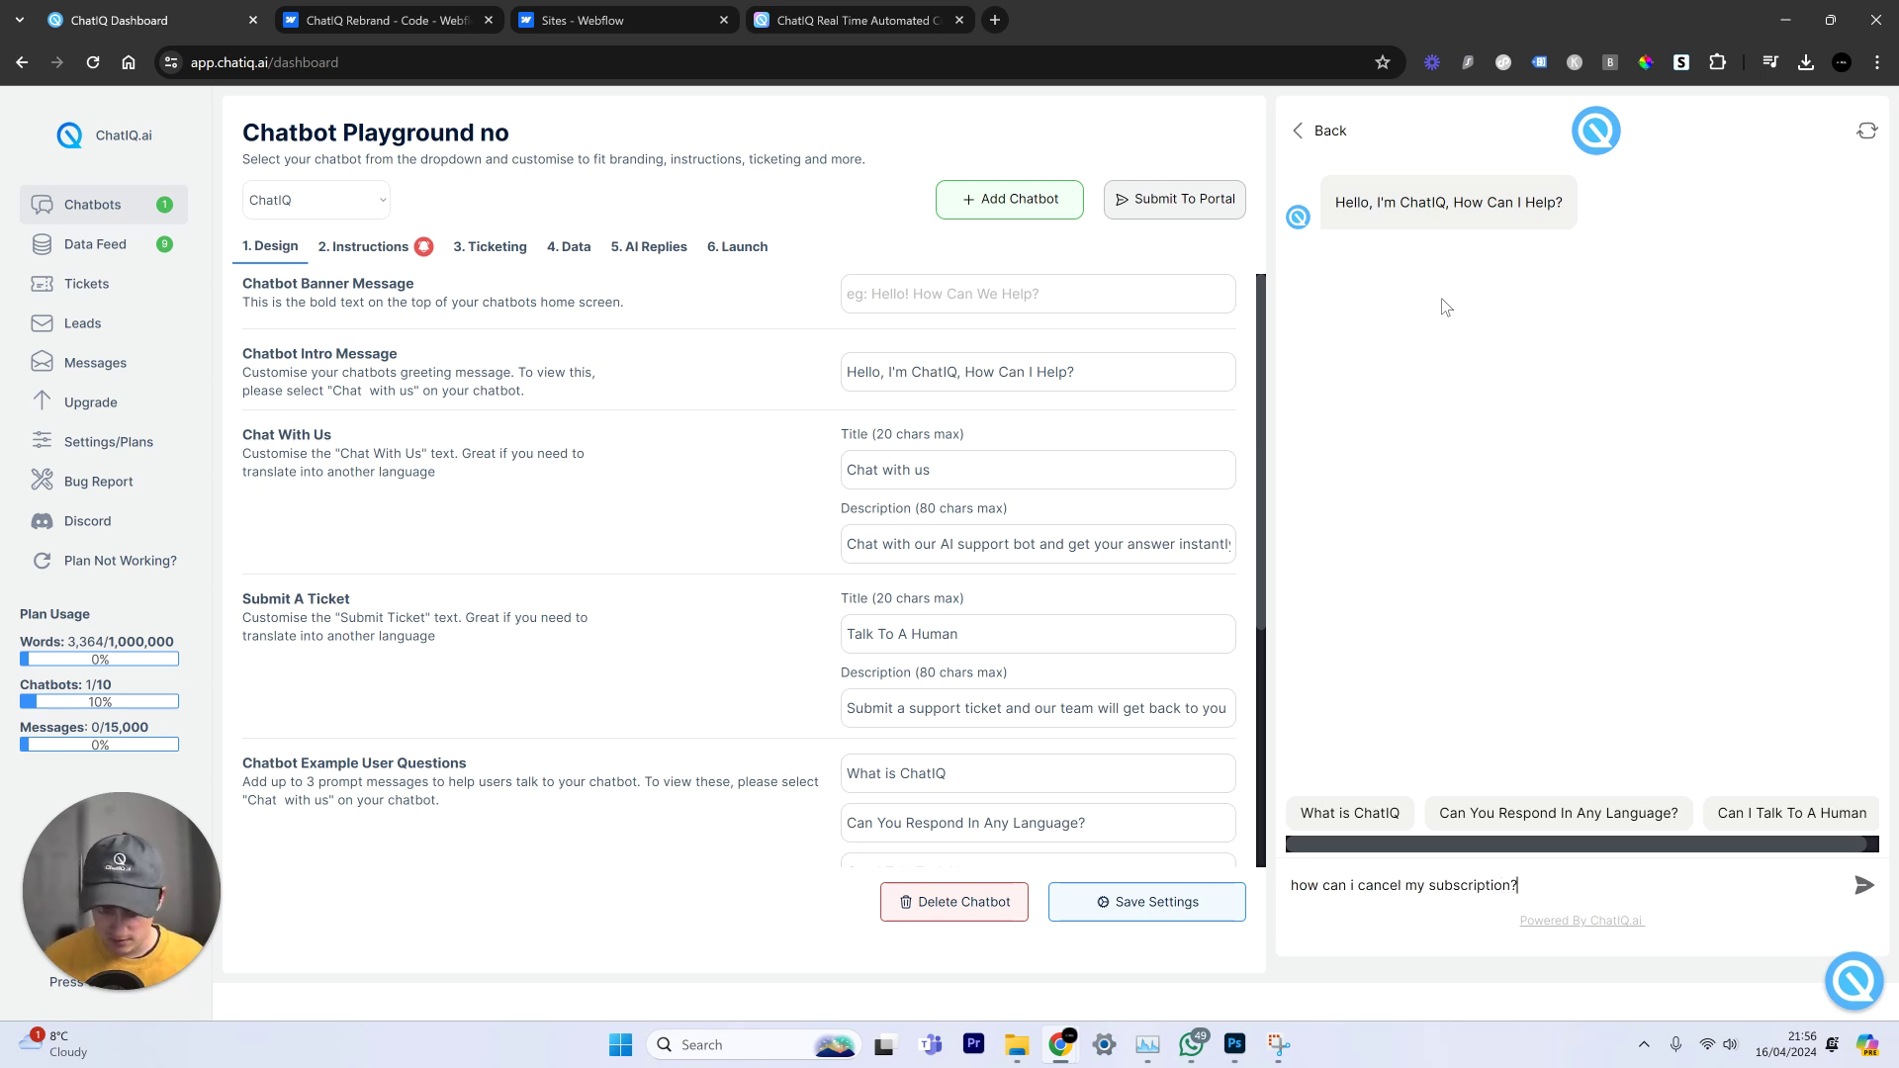
pyautogui.hotkey('ctrl', 'a')
pyautogui.press('Return')
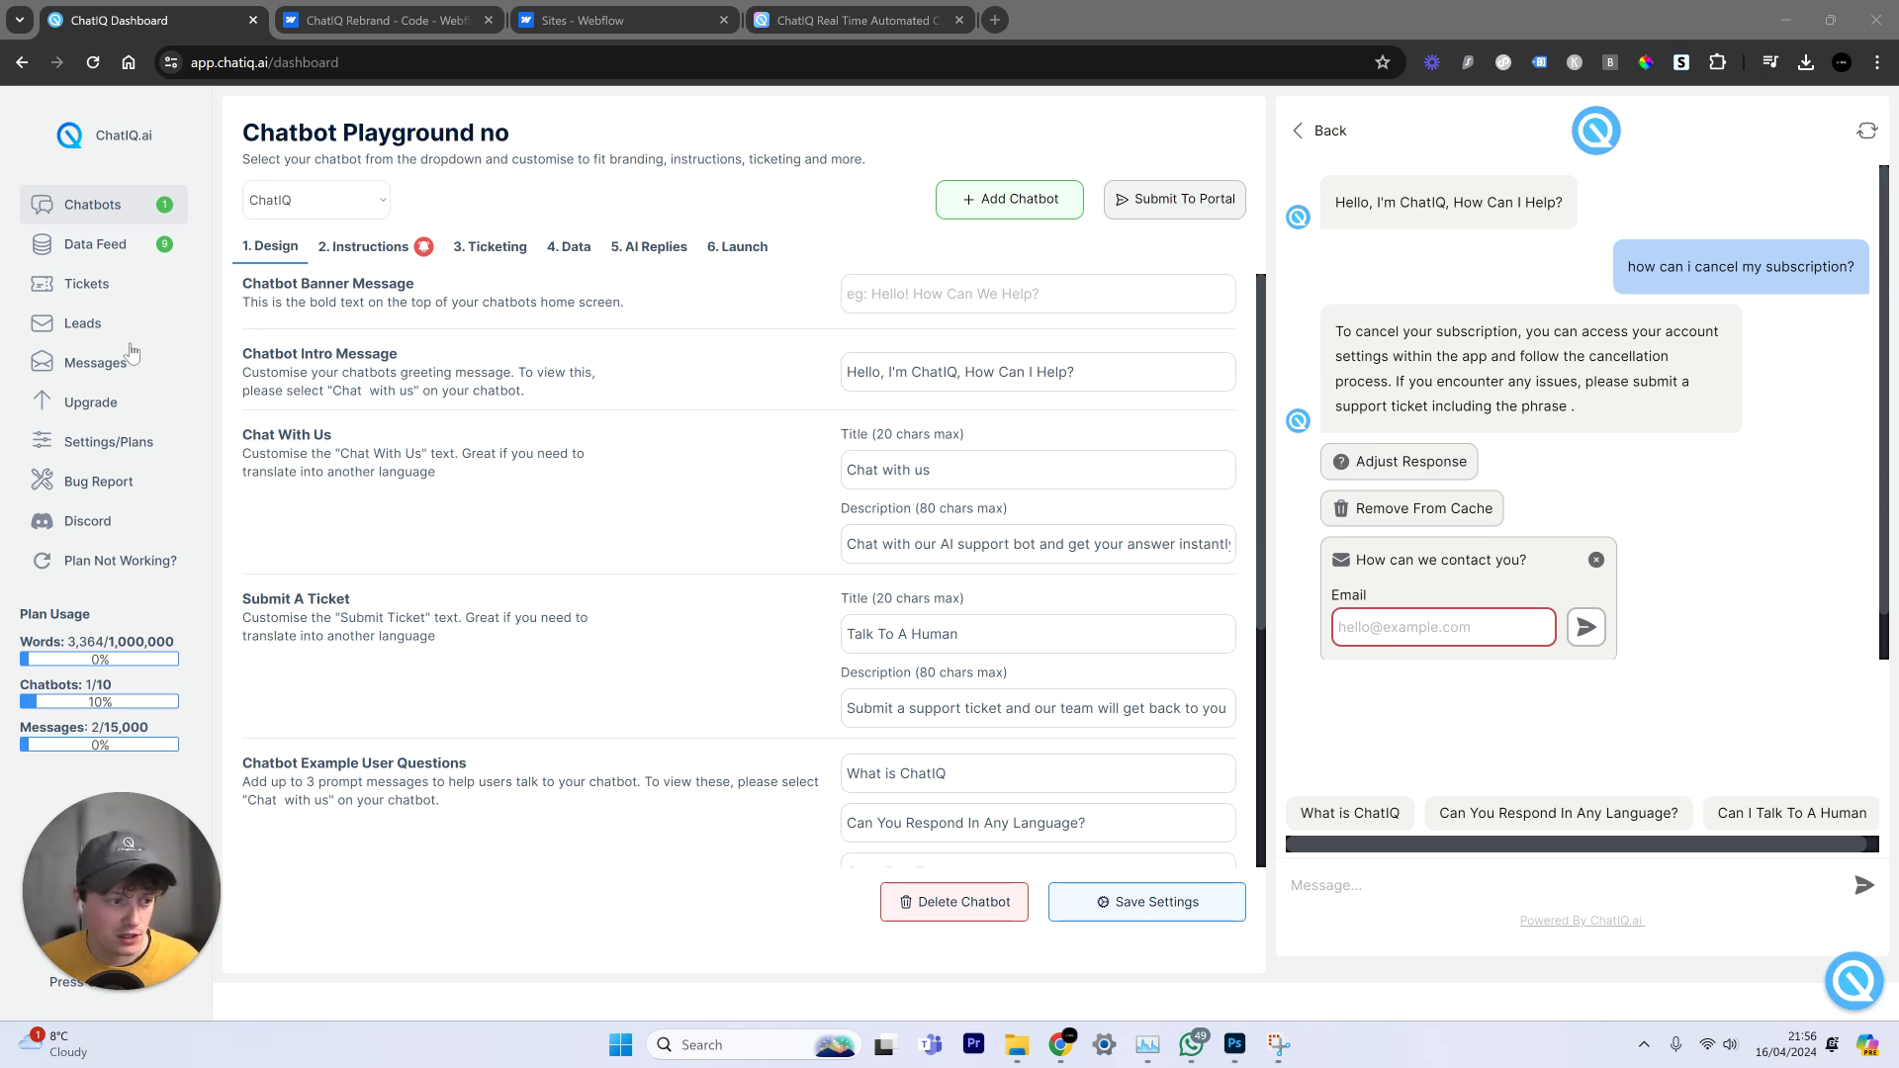
# Step: Look over the Settings/Plans account page, then return to the chatbot playground
pyautogui.click(121, 453)
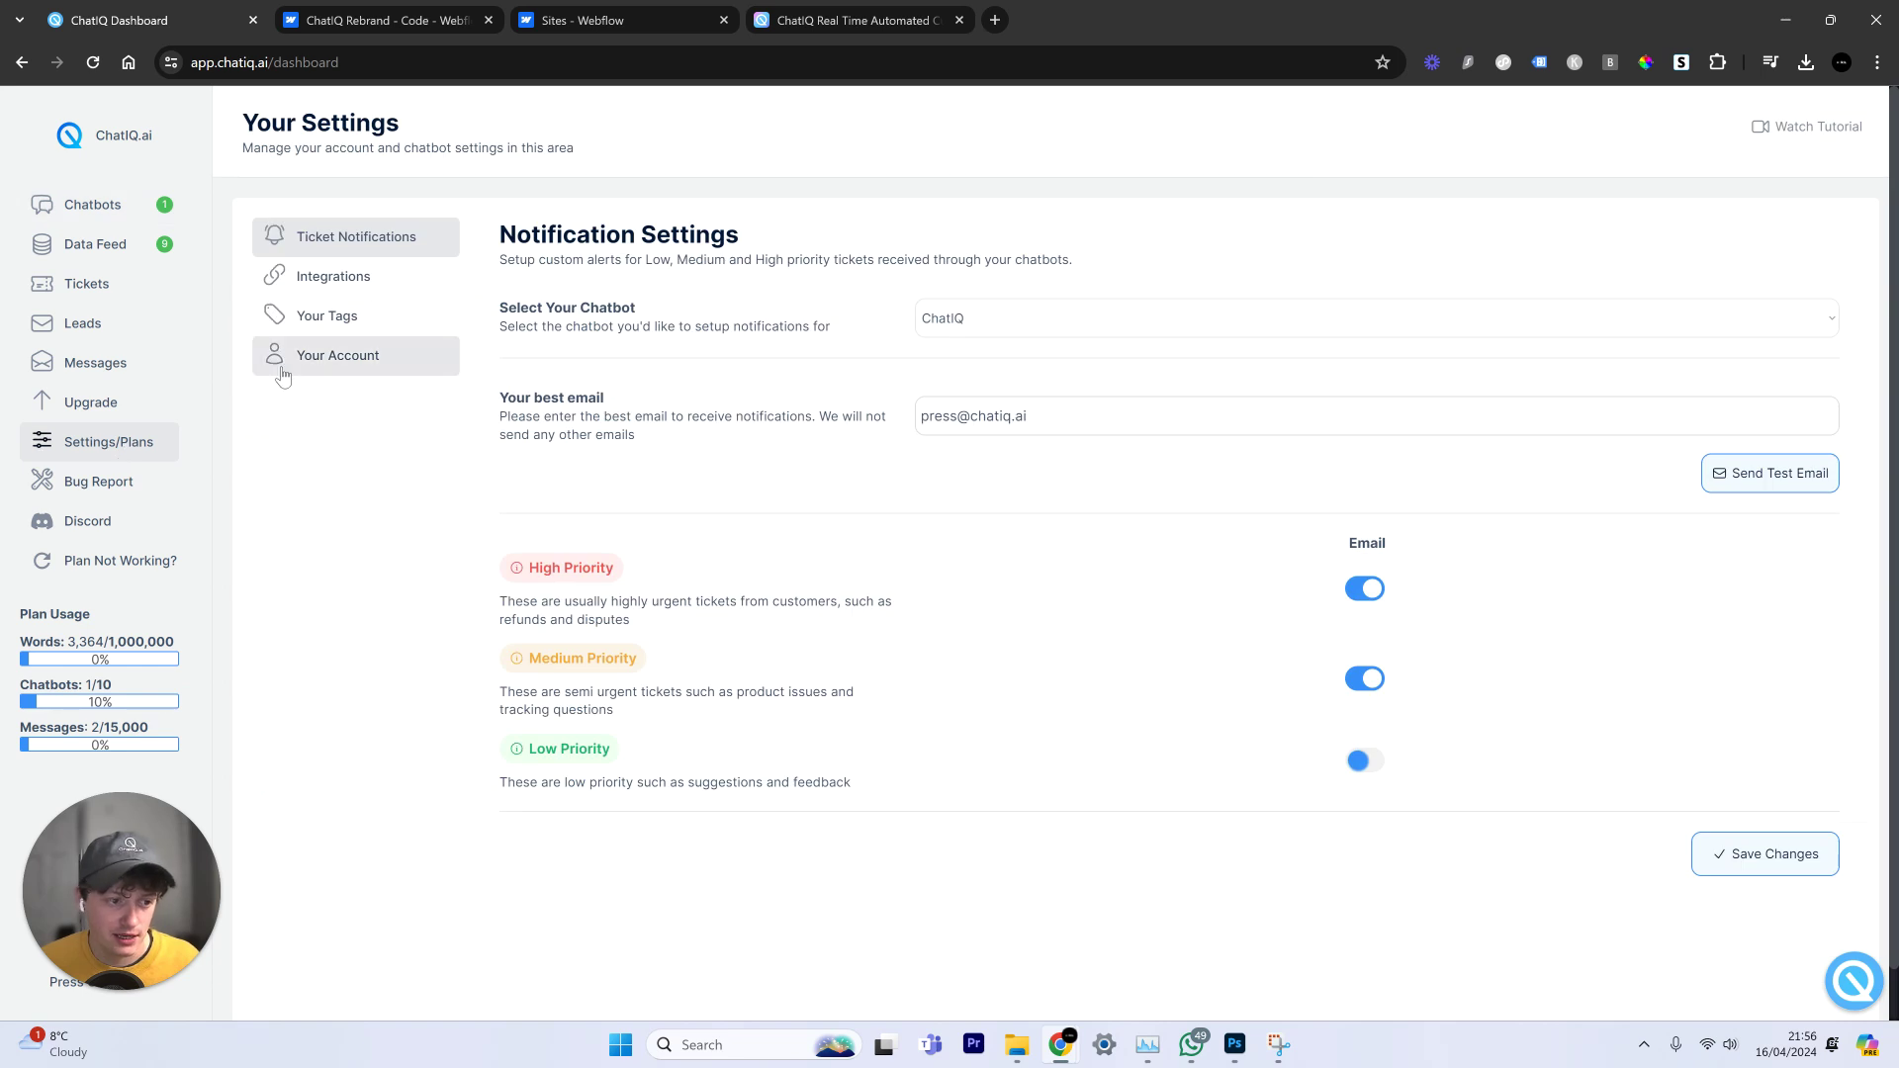
pyautogui.click(341, 357)
pyautogui.click(119, 204)
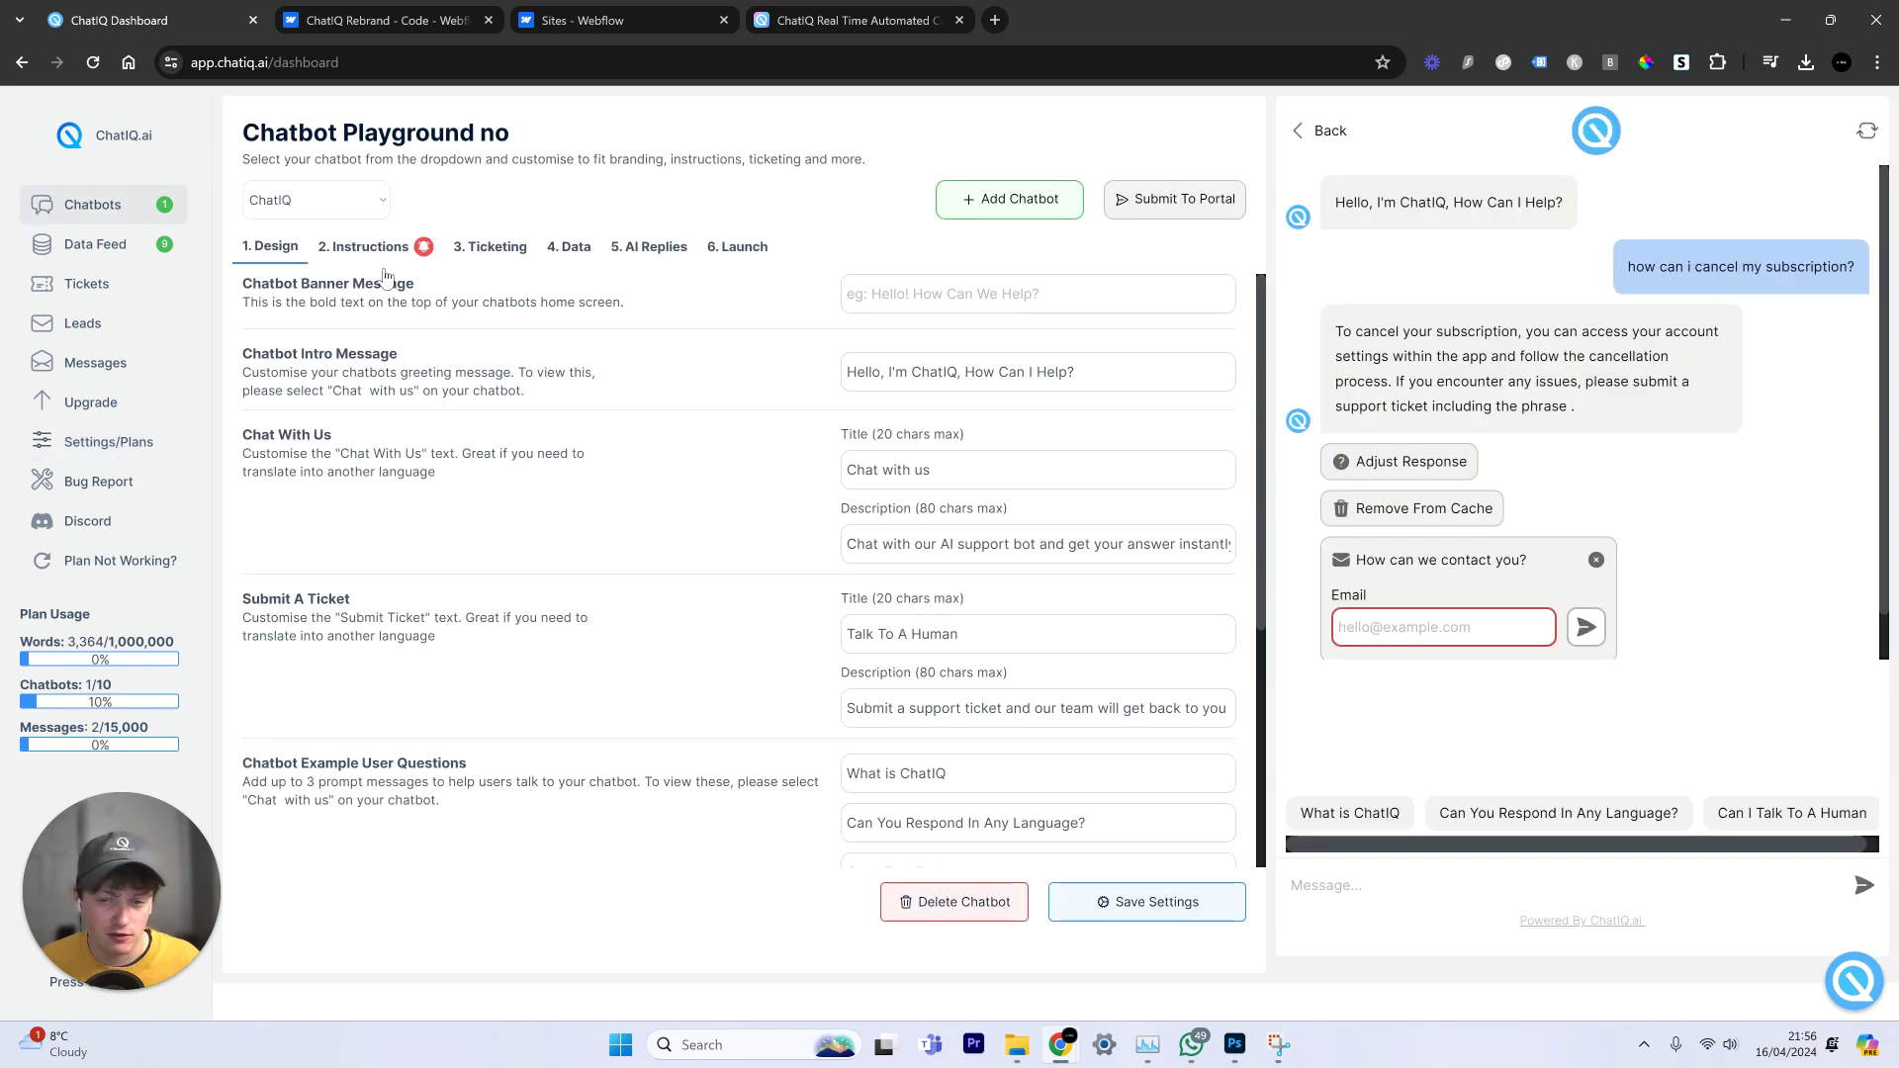
# Step: Replace the cached cancellation answer with the new two-paragraph reply
pyautogui.click(1375, 474)
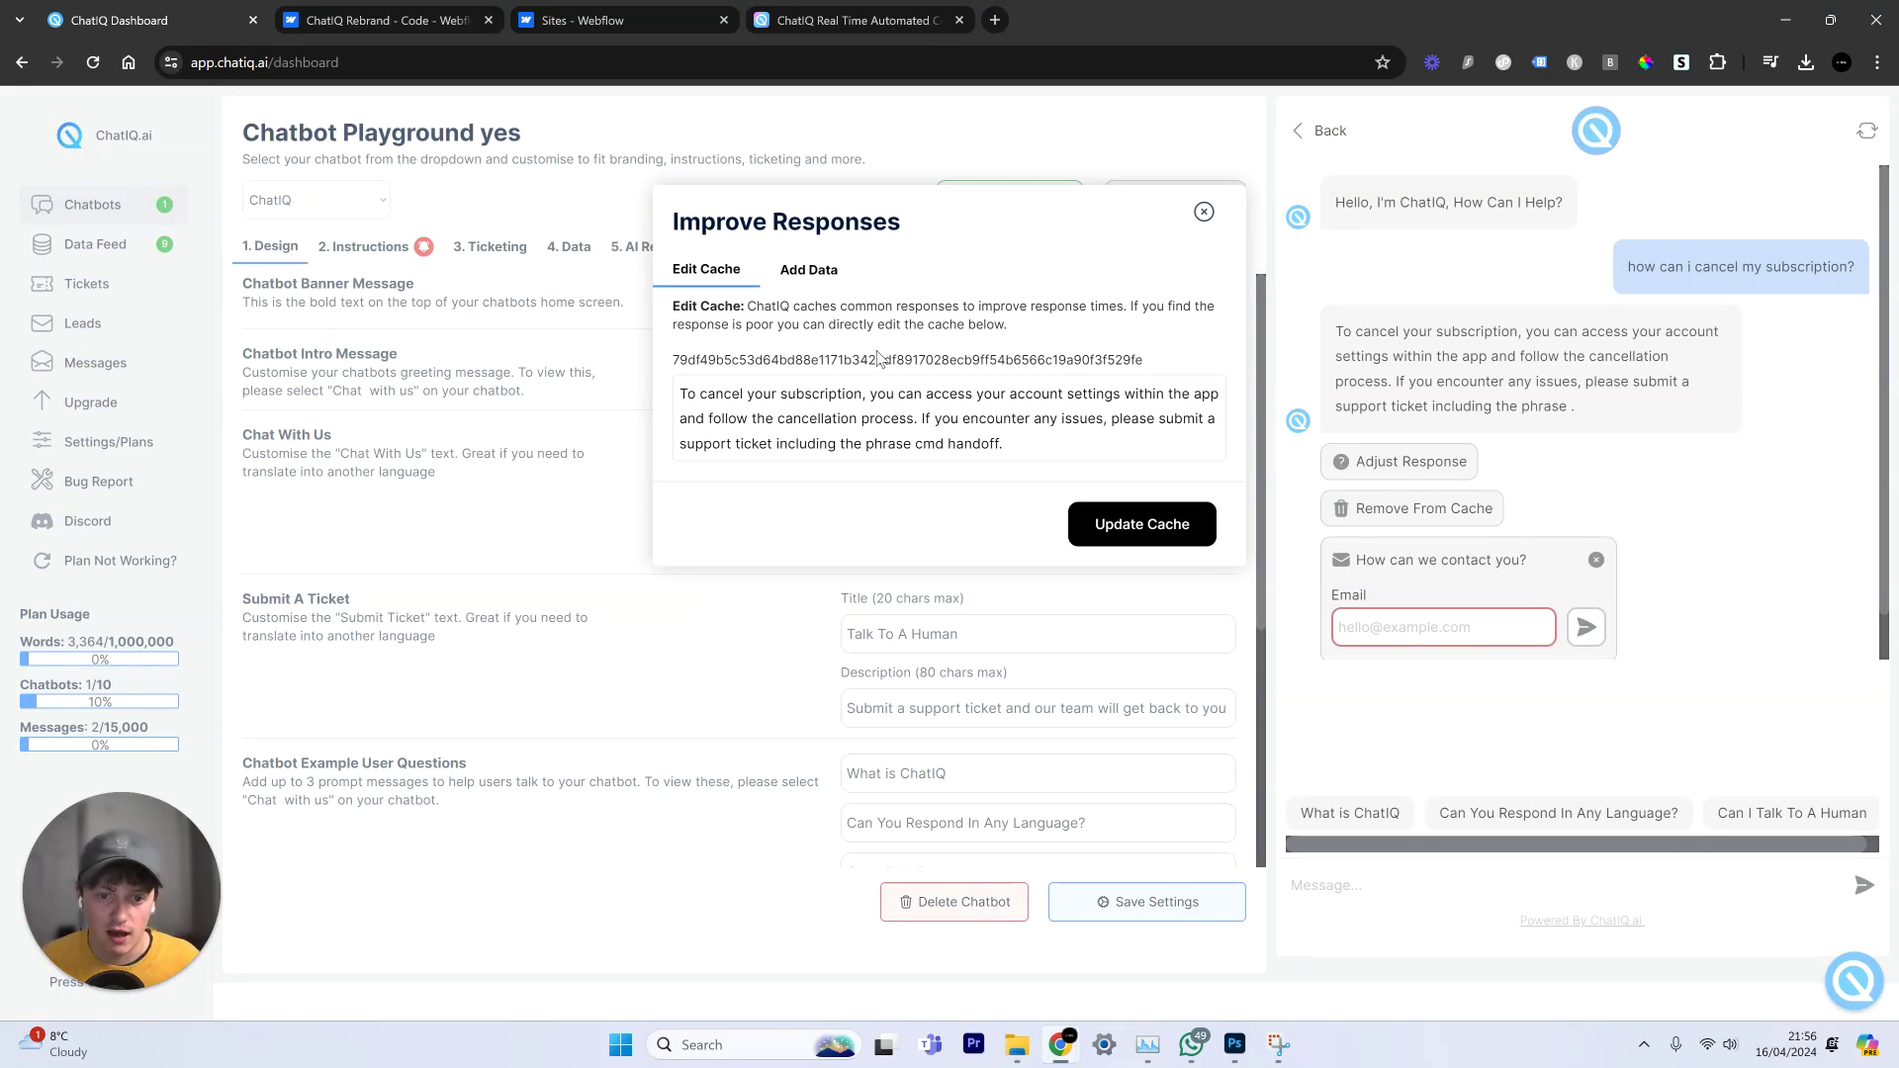
pyautogui.doubleClick(846, 364)
pyautogui.click(961, 308)
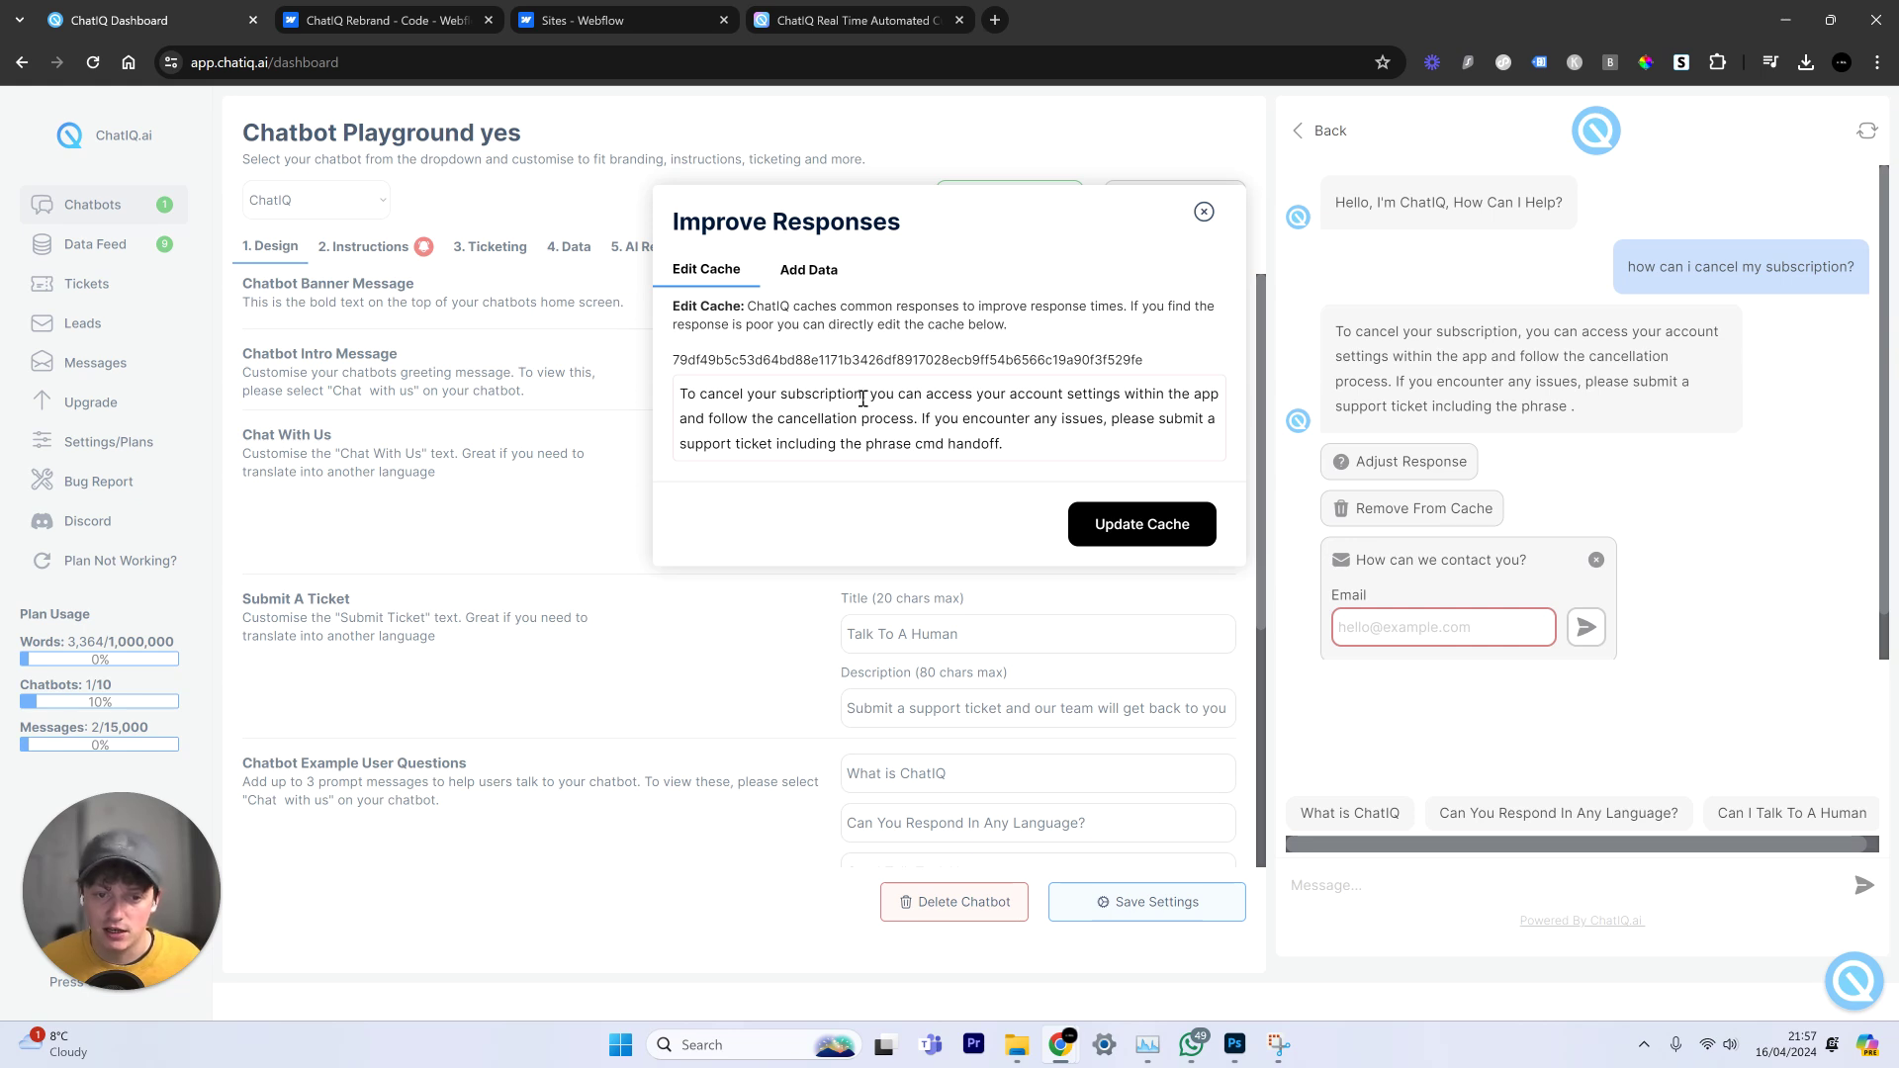
pyautogui.hotkey('ctrl', 'a')
pyautogui.hotkey('ctrl', 'v')
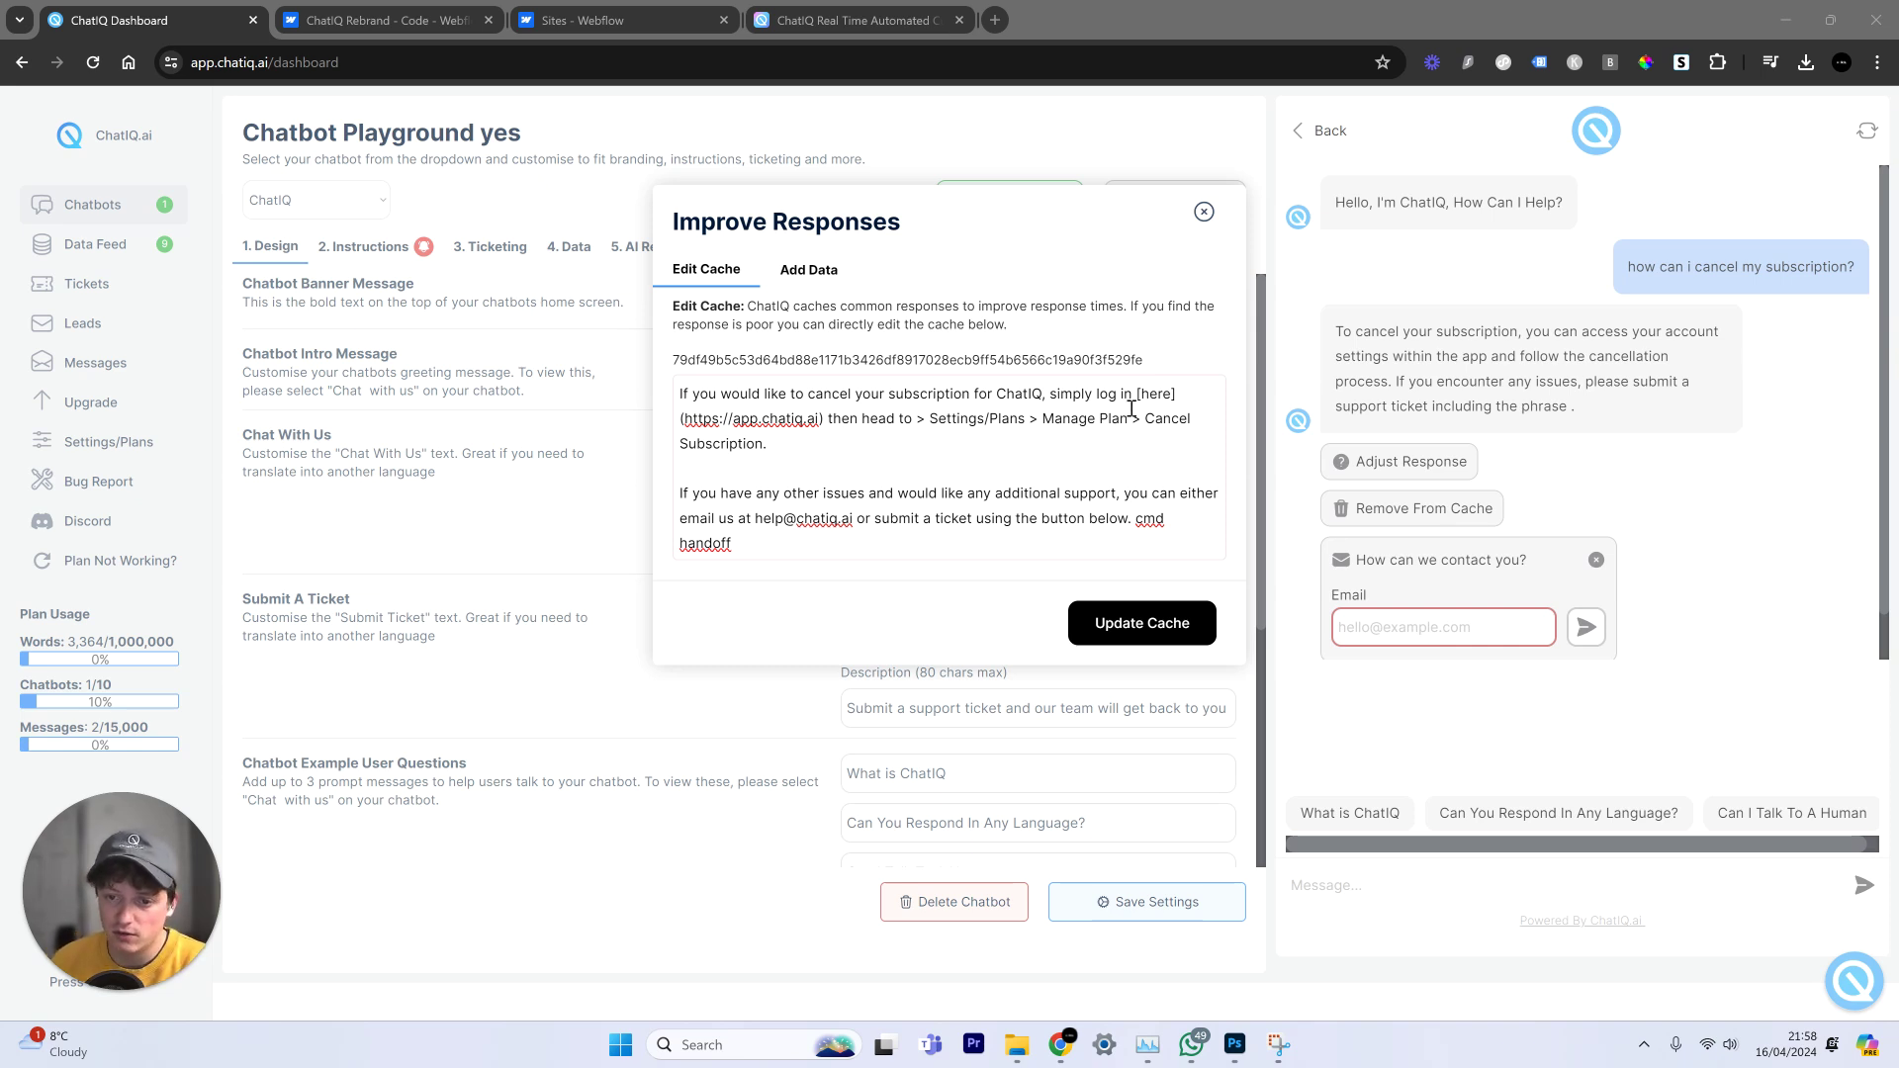
# Step: Review the login link and Settings/Plans cancellation path, then update the cache and close
pyautogui.moveTo(1142, 395); pyautogui.dragTo(1195, 385)
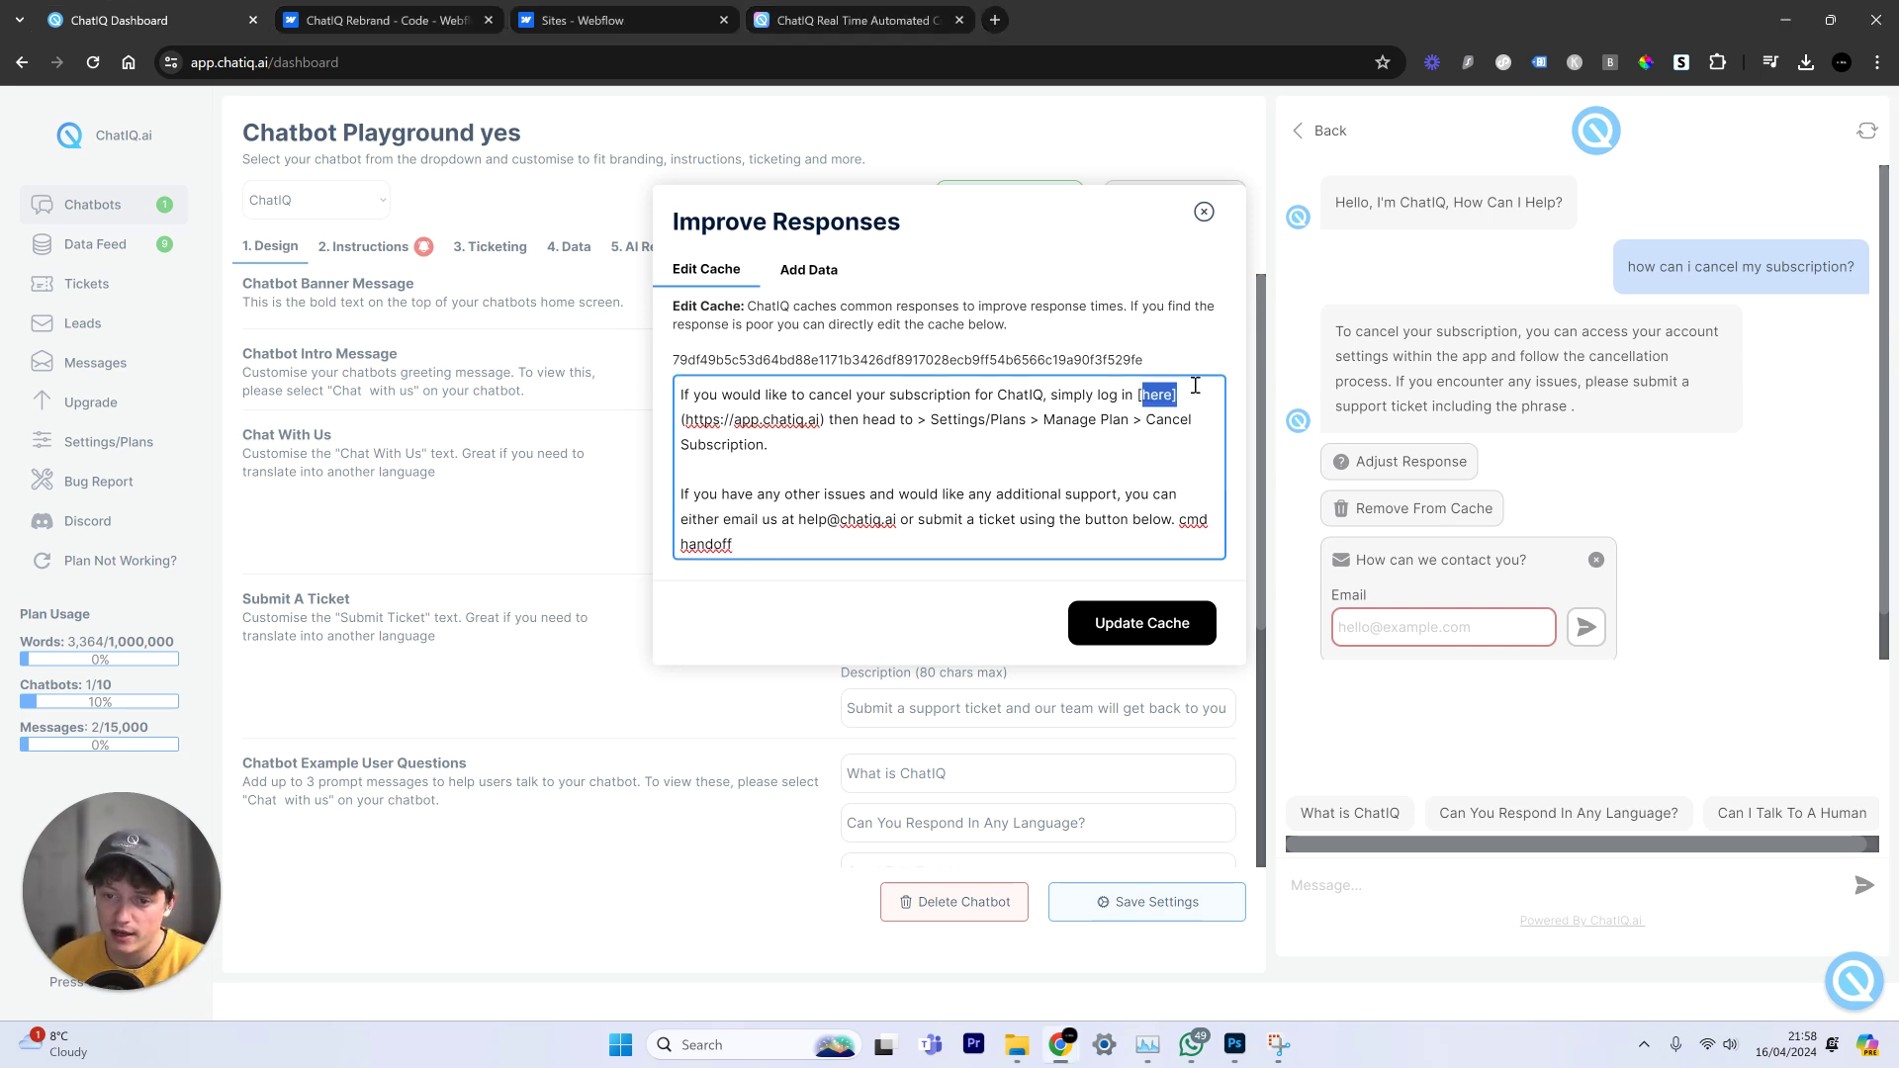
pyautogui.click(797, 427)
pyautogui.moveTo(748, 419); pyautogui.dragTo(815, 415)
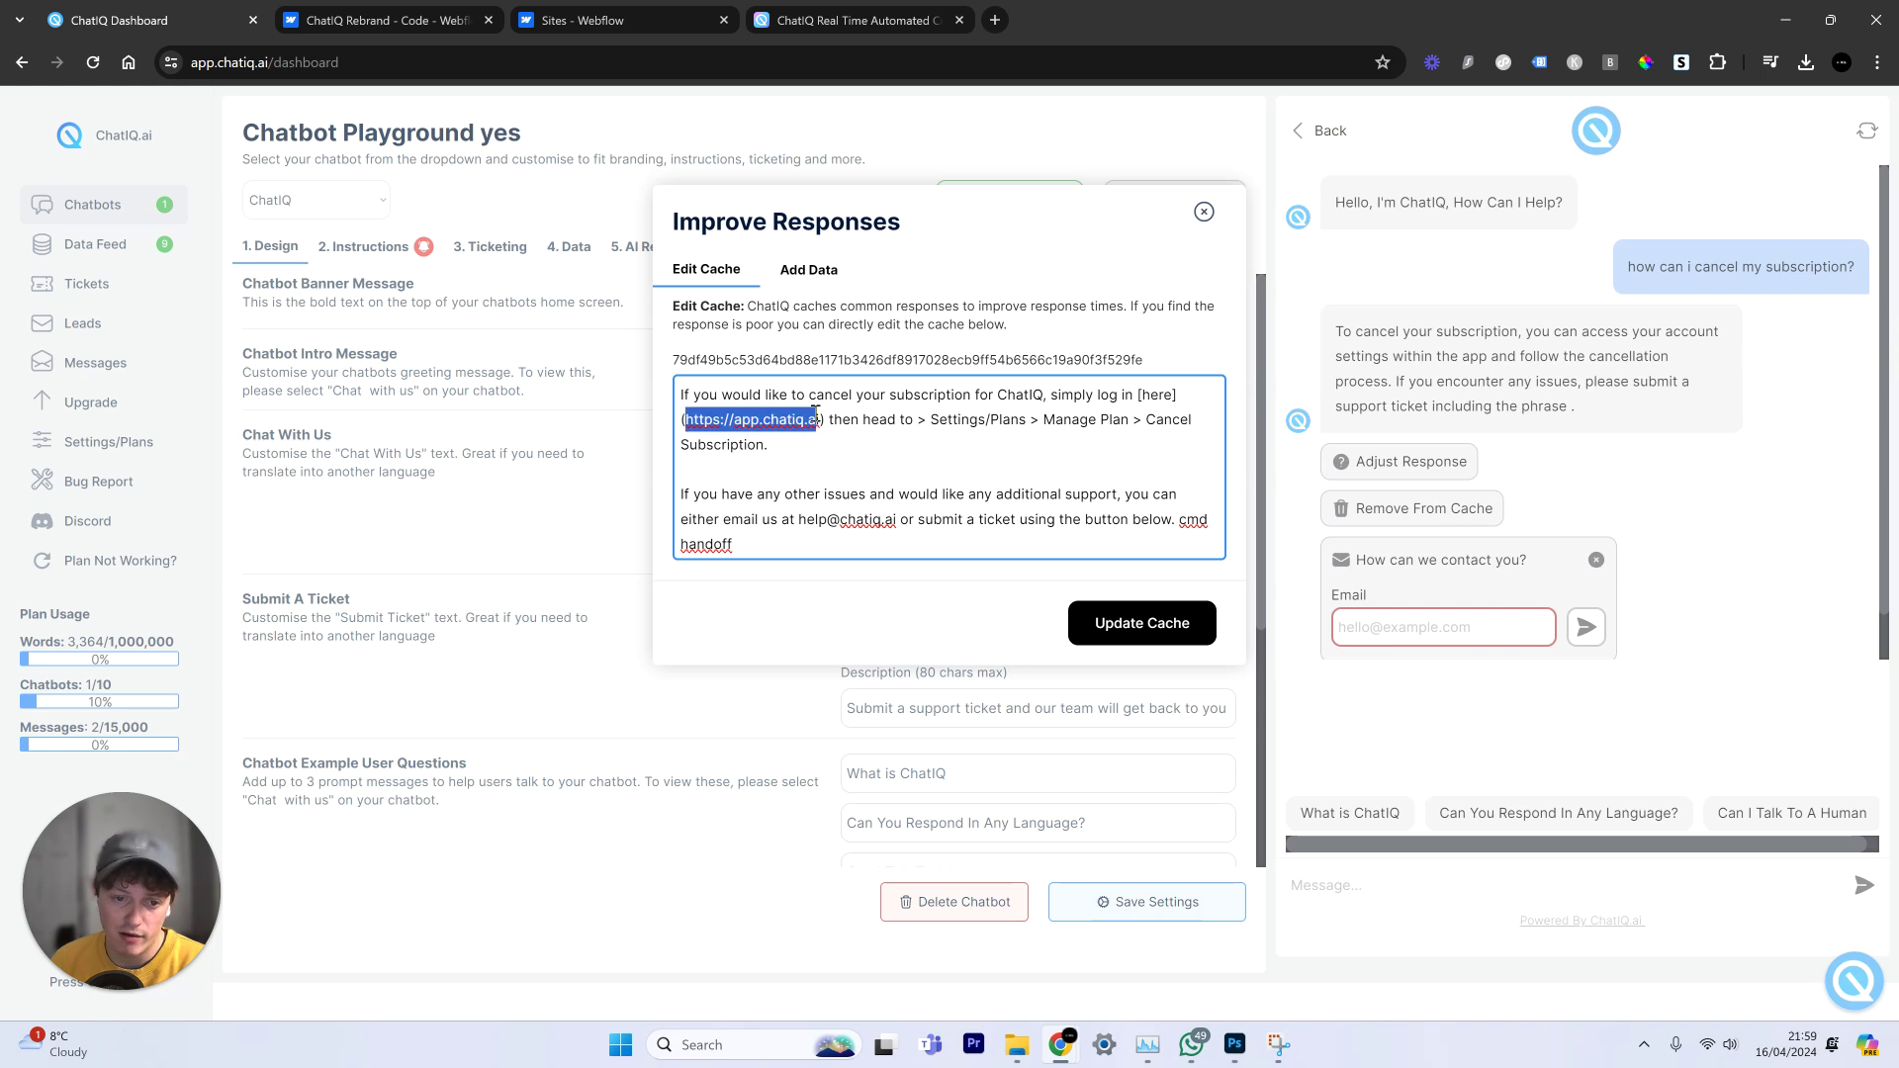
pyautogui.click(836, 425)
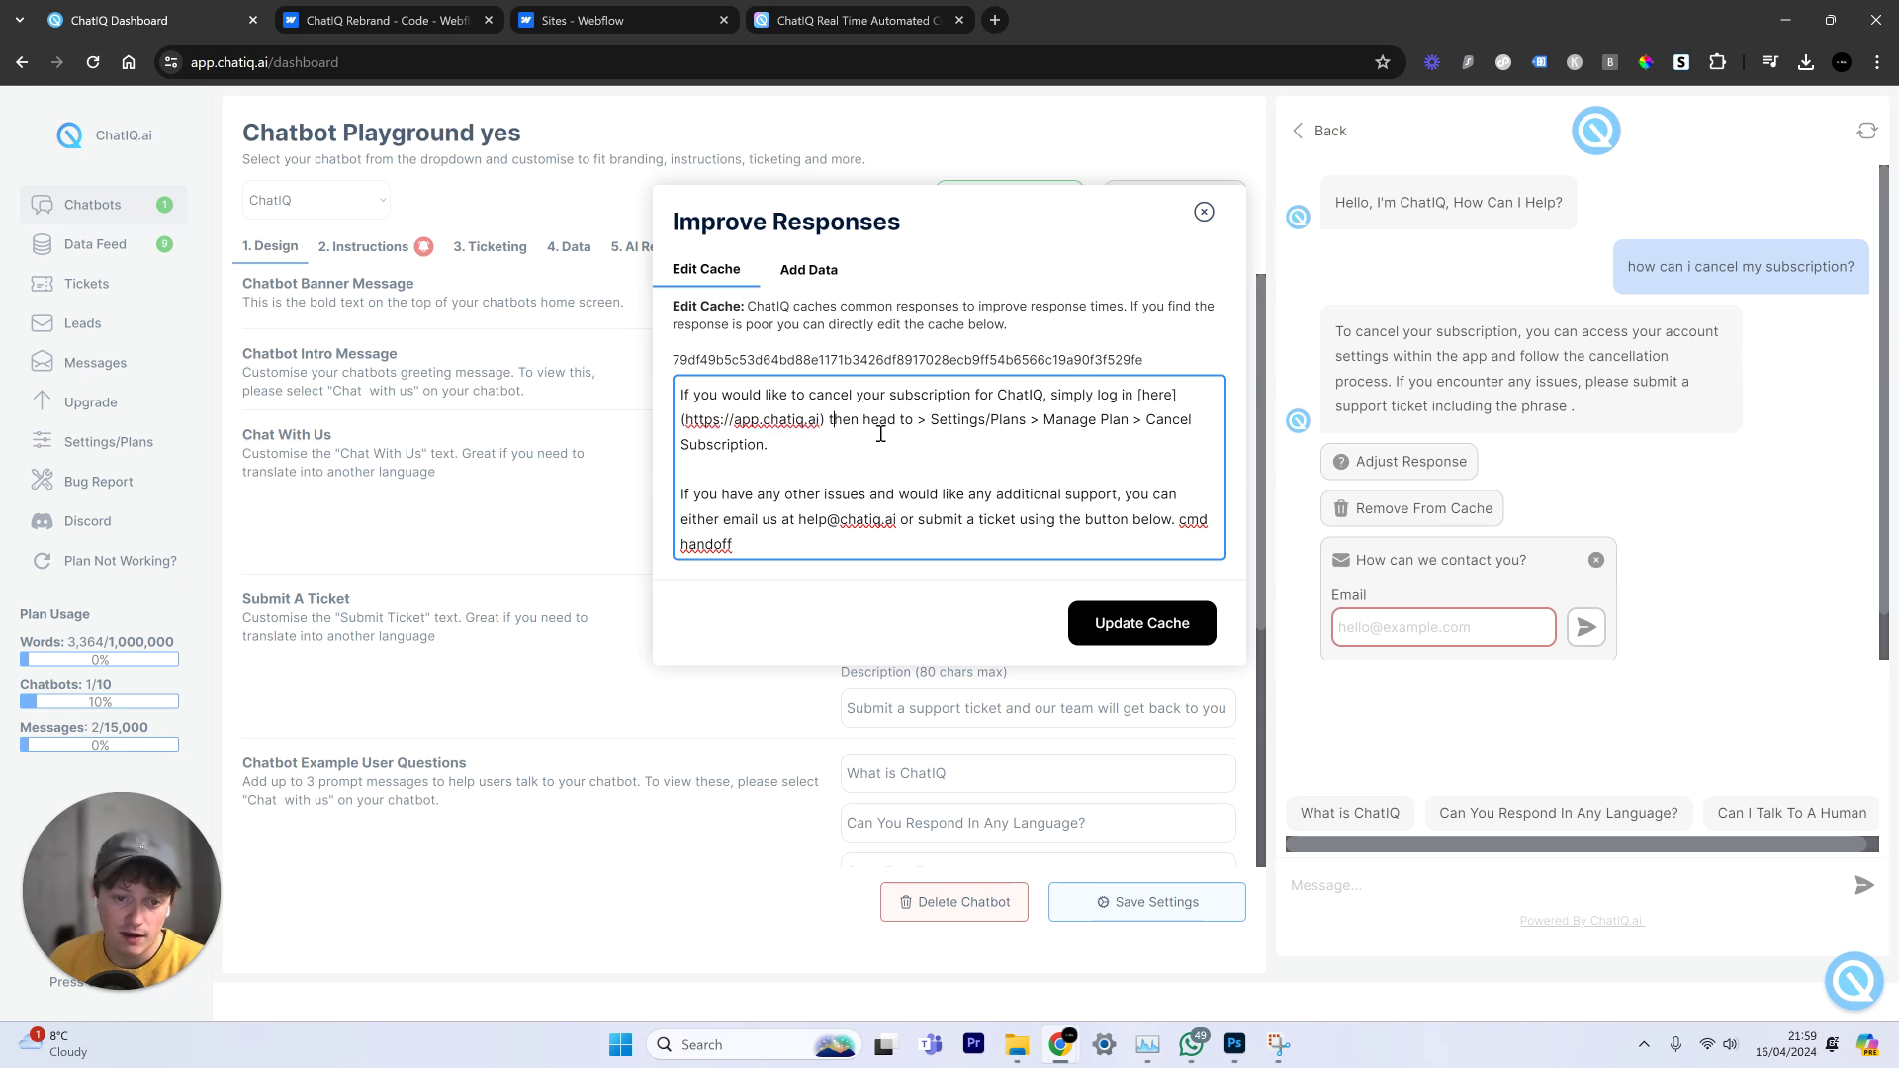
pyautogui.moveTo(948, 413); pyautogui.dragTo(1194, 420)
pyautogui.click(1026, 420)
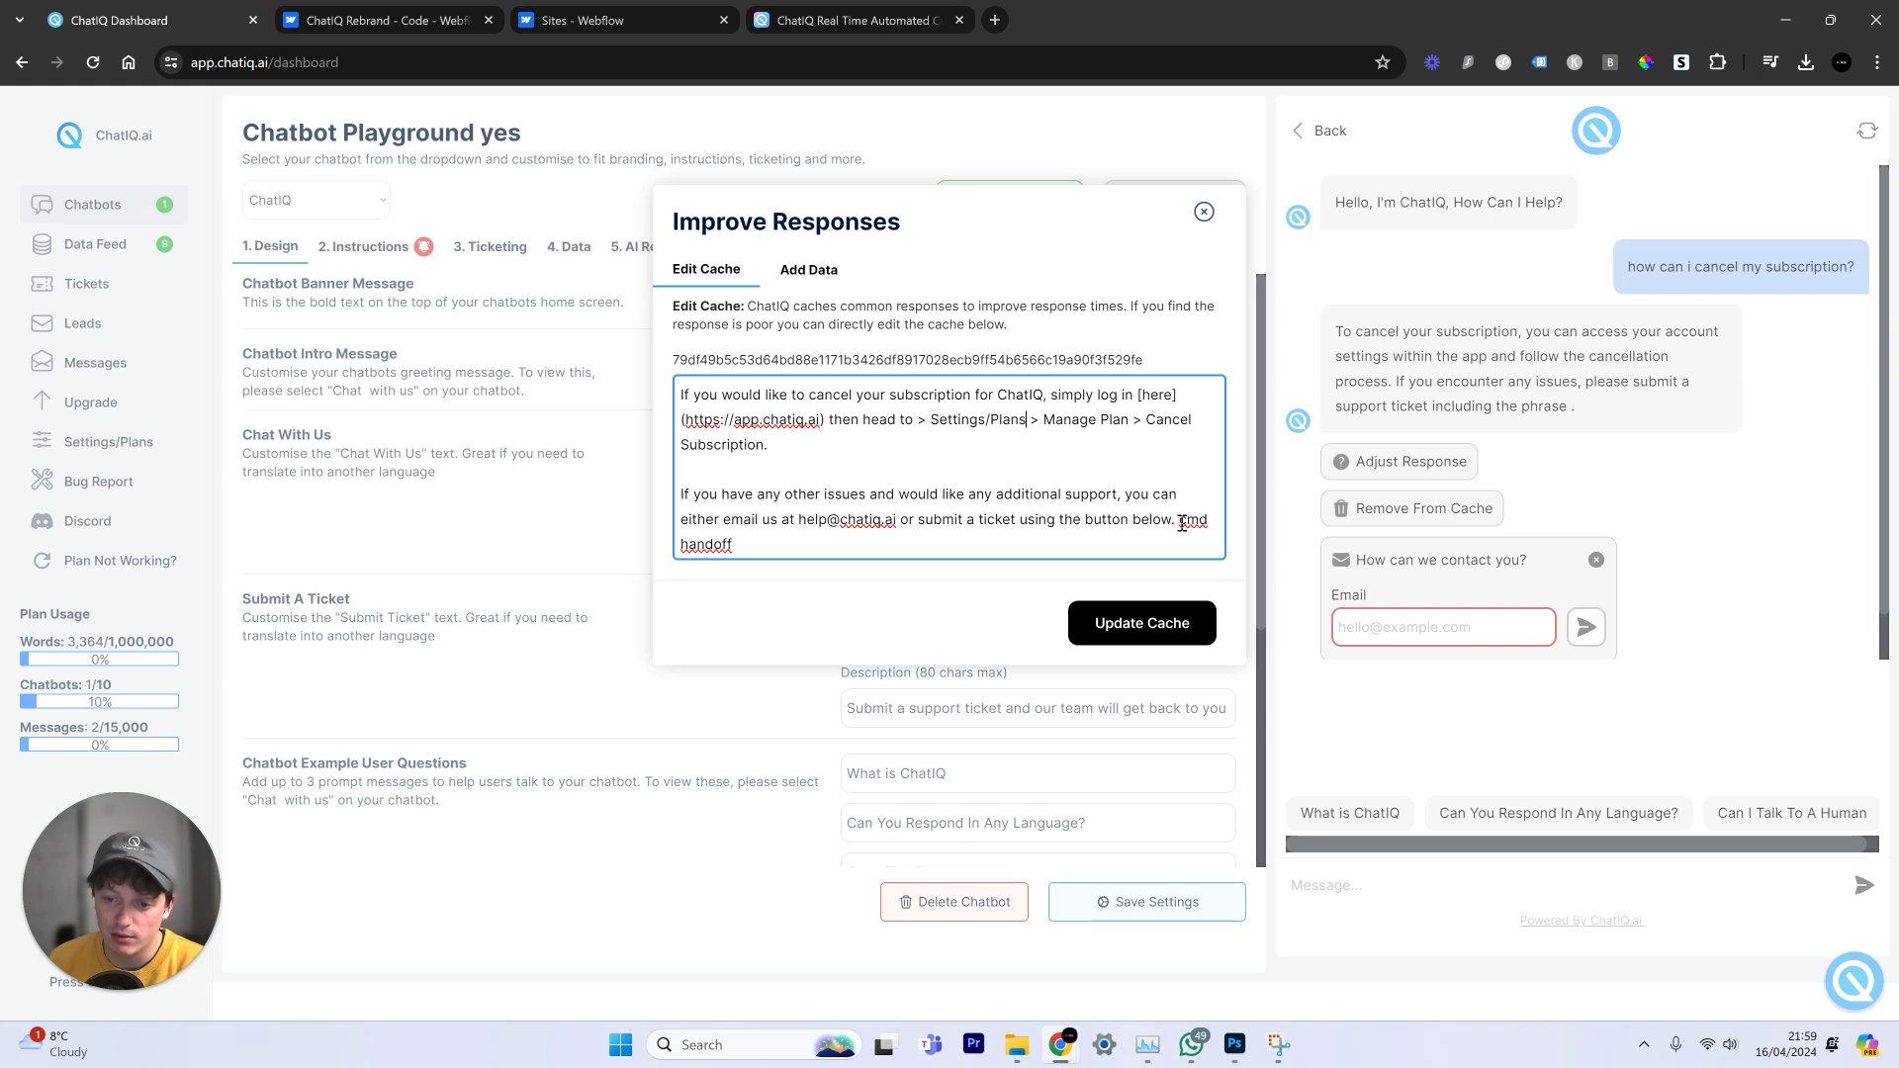
pyautogui.moveTo(1179, 519); pyautogui.dragTo(1202, 549)
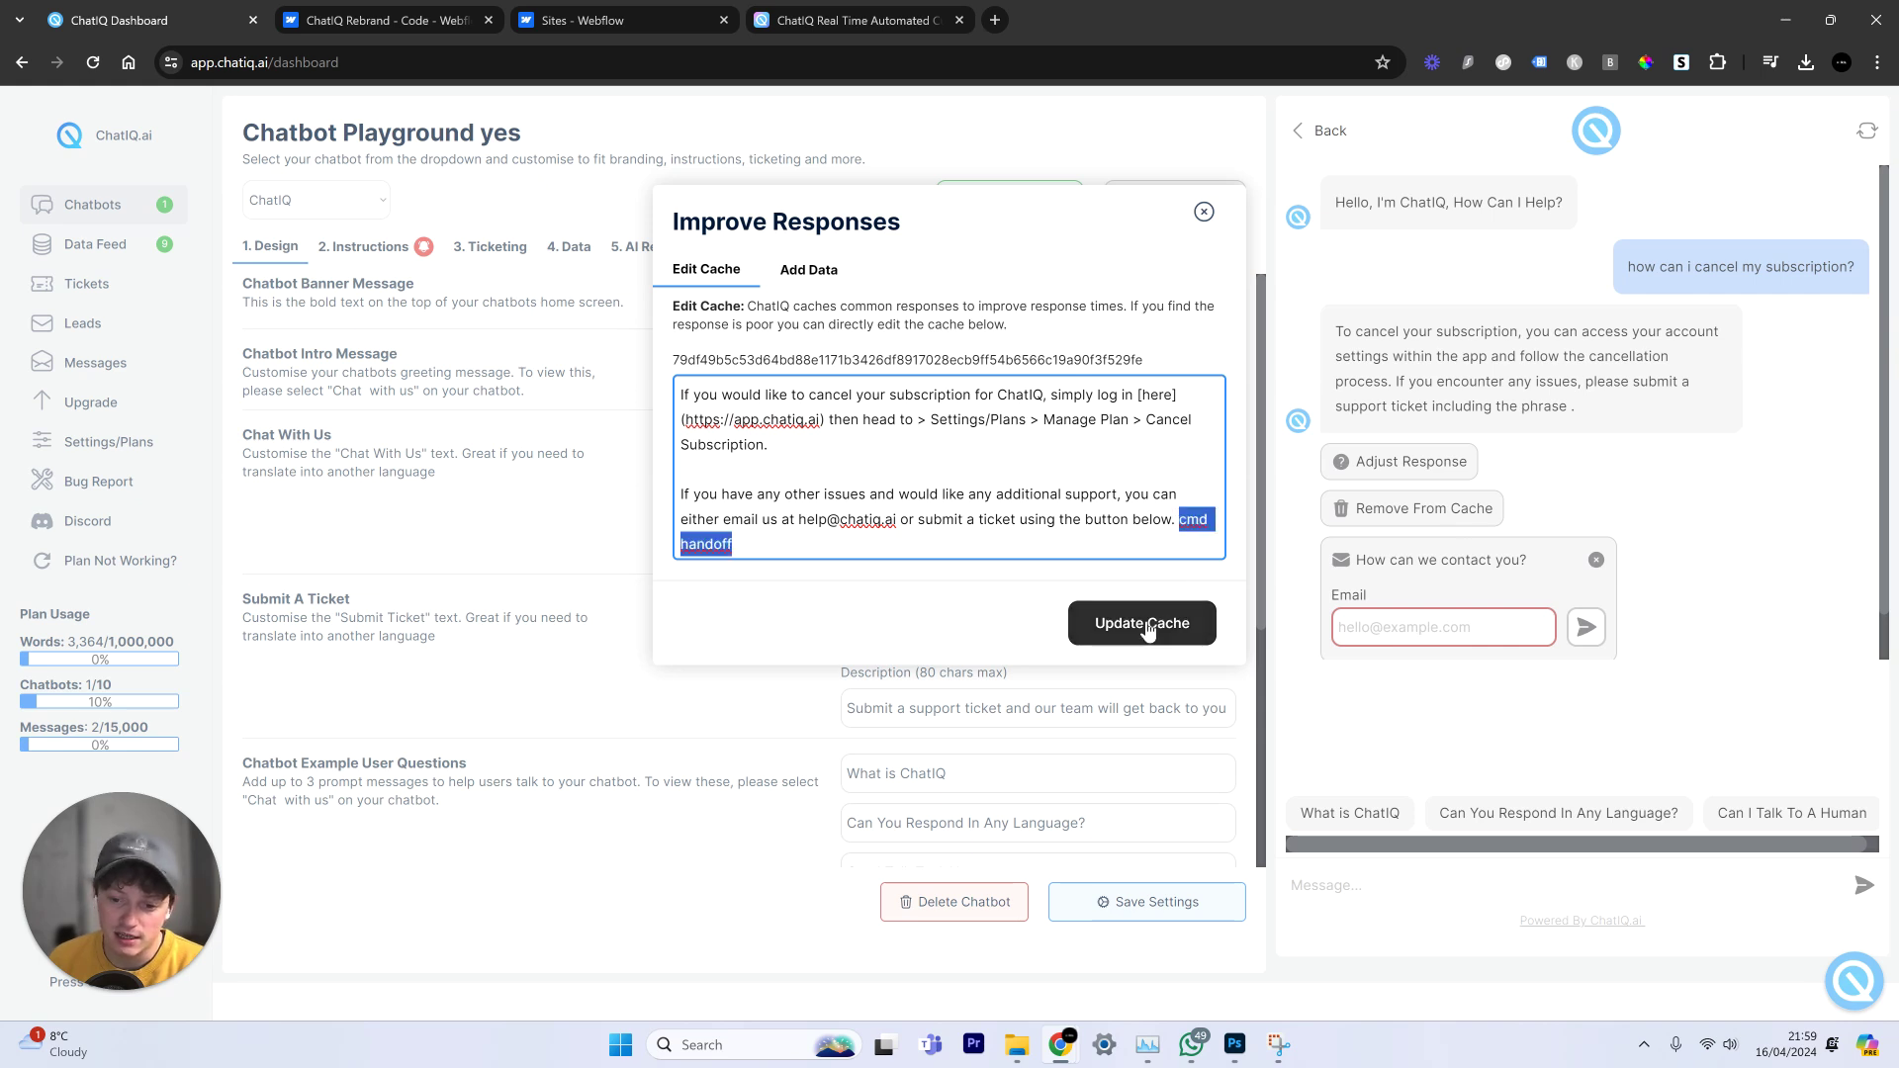
pyautogui.click(1177, 632)
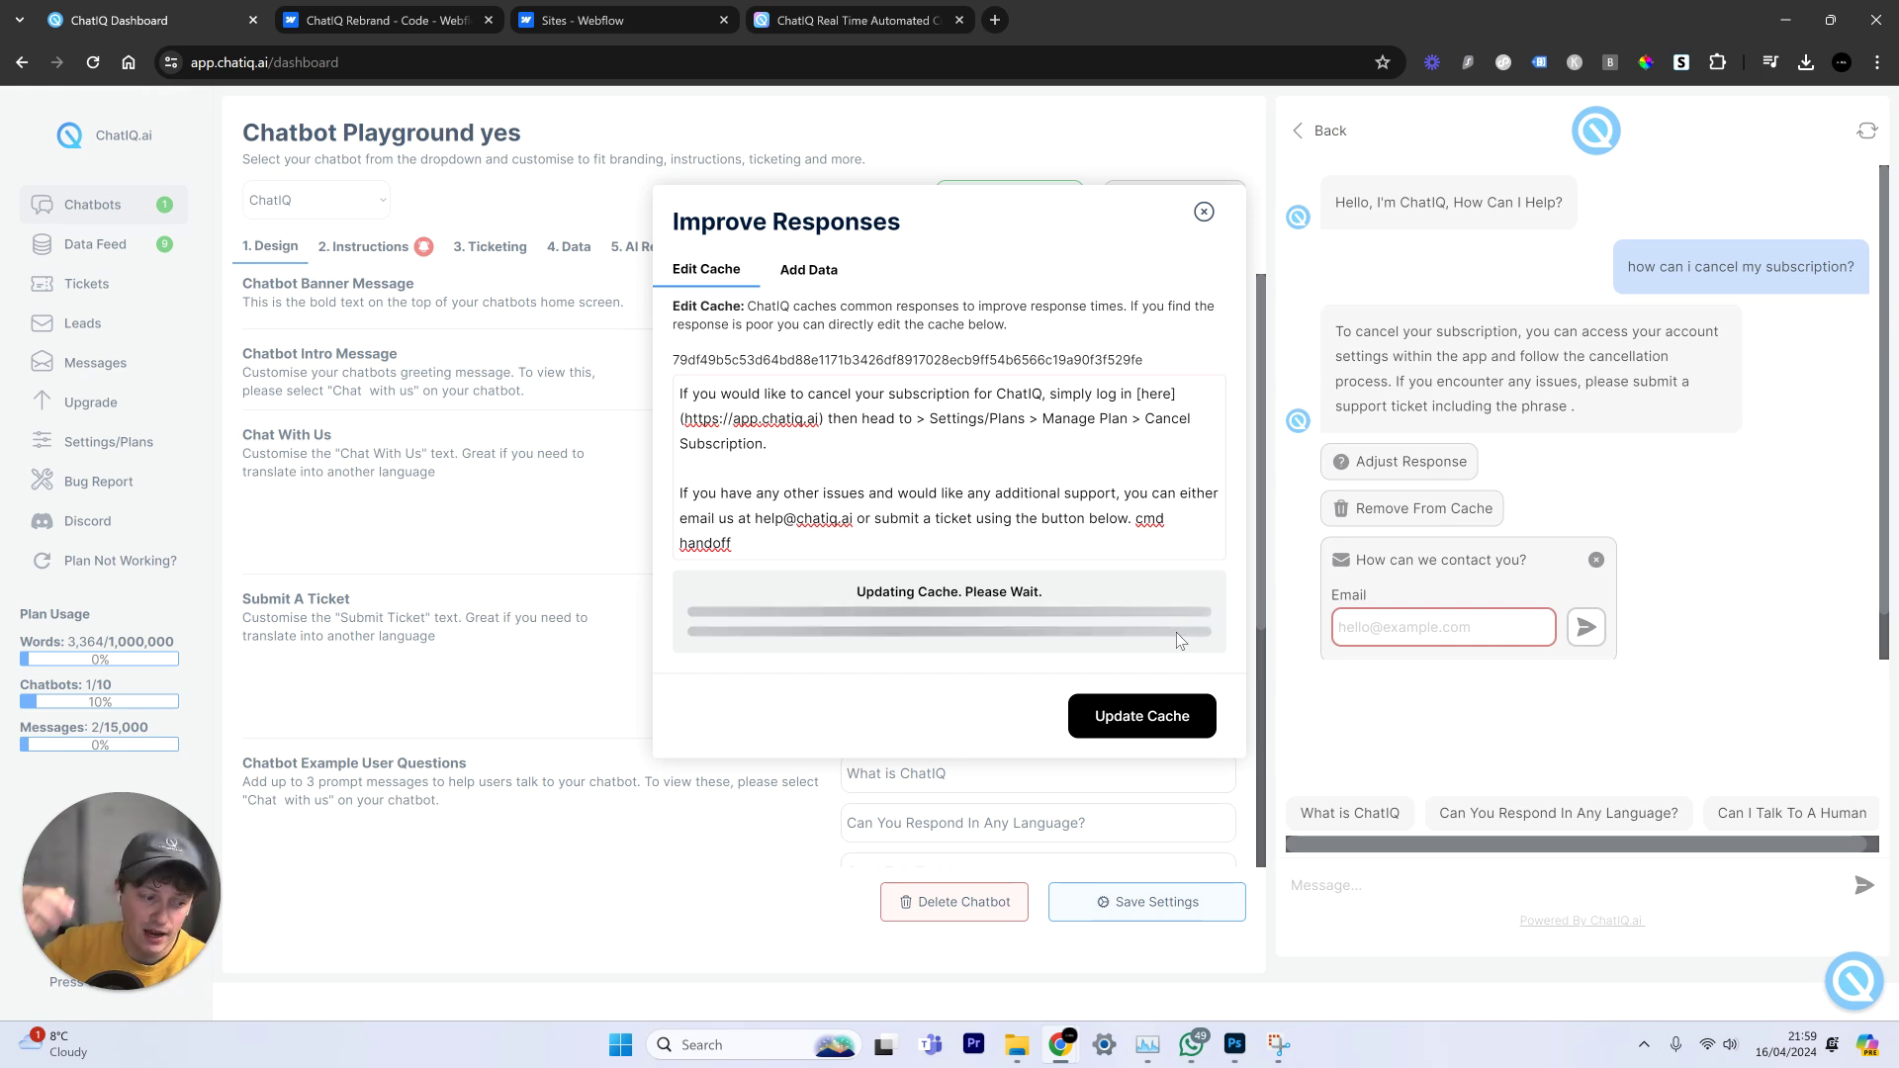
pyautogui.click(1204, 212)
# Step: Test the answer's 'here' login link, then close the sign-in tab
pyautogui.click(1419, 655)
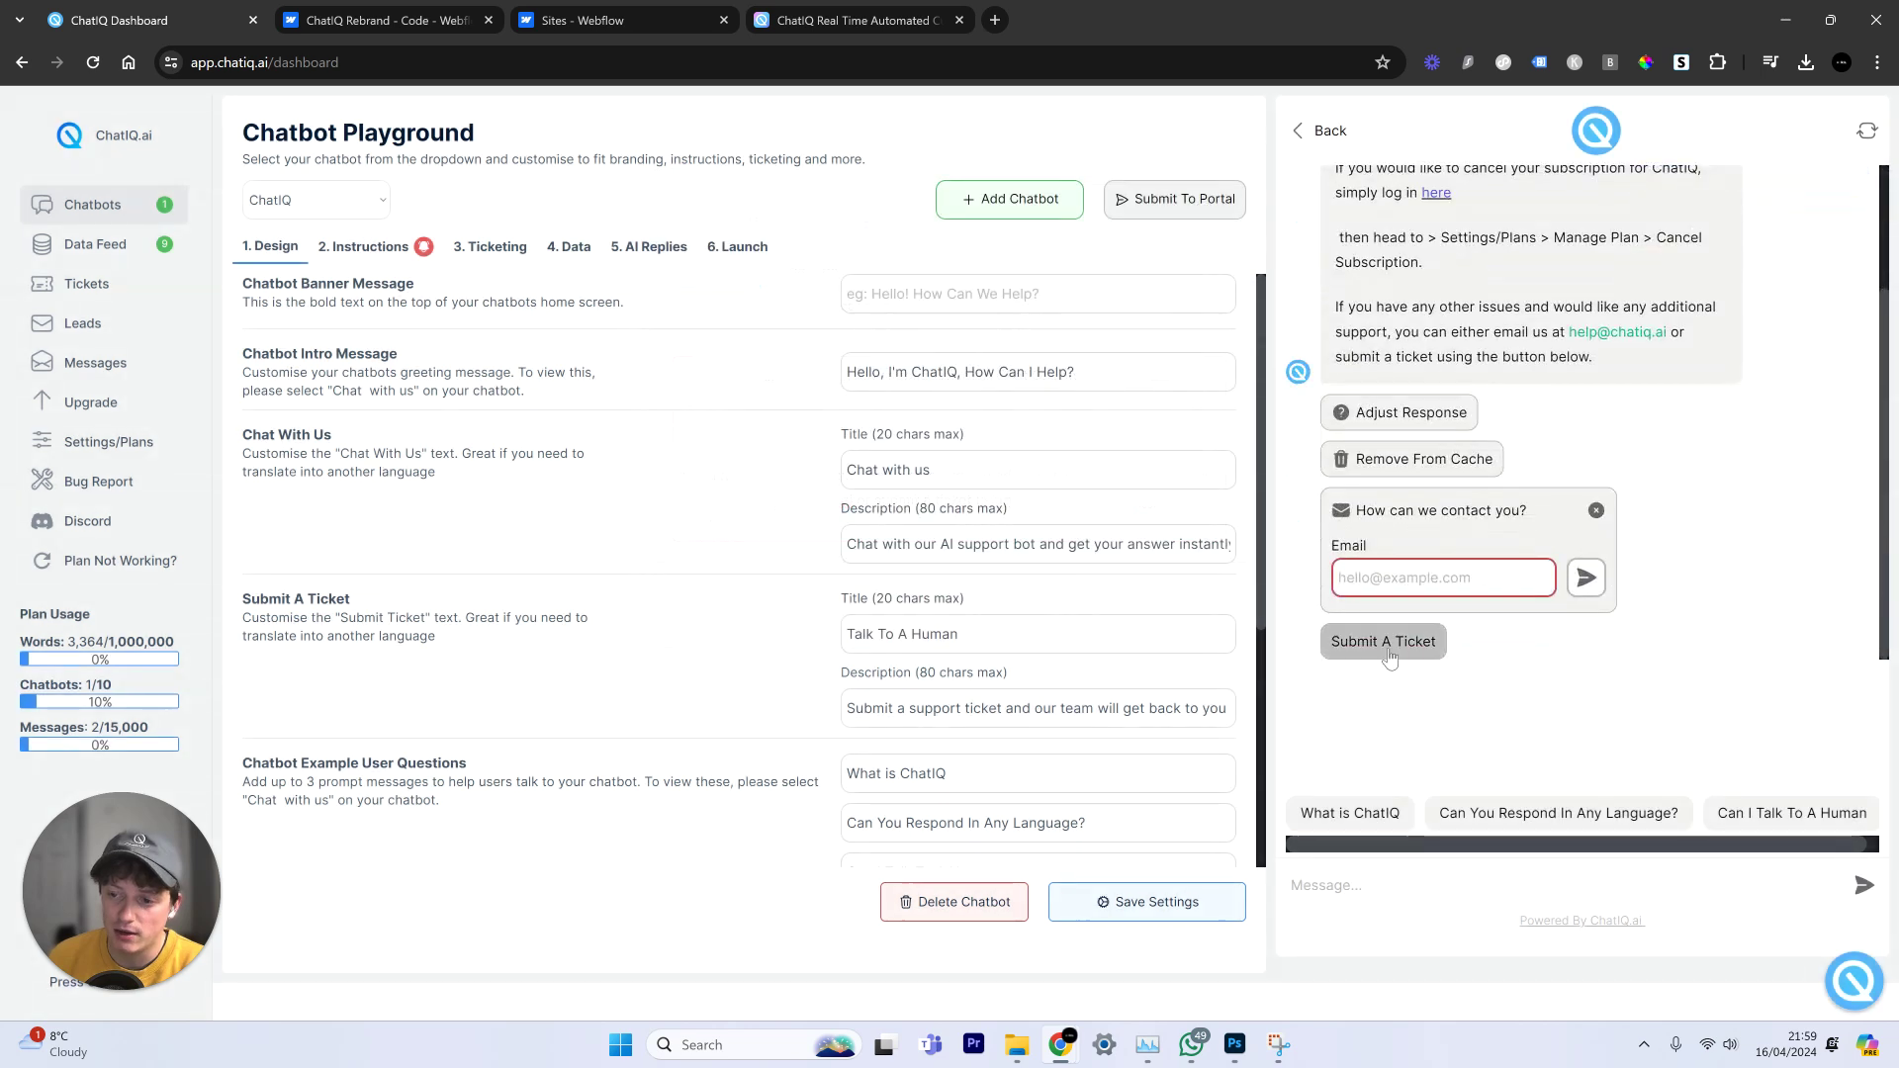
pyautogui.scroll(1, 1439, 287)
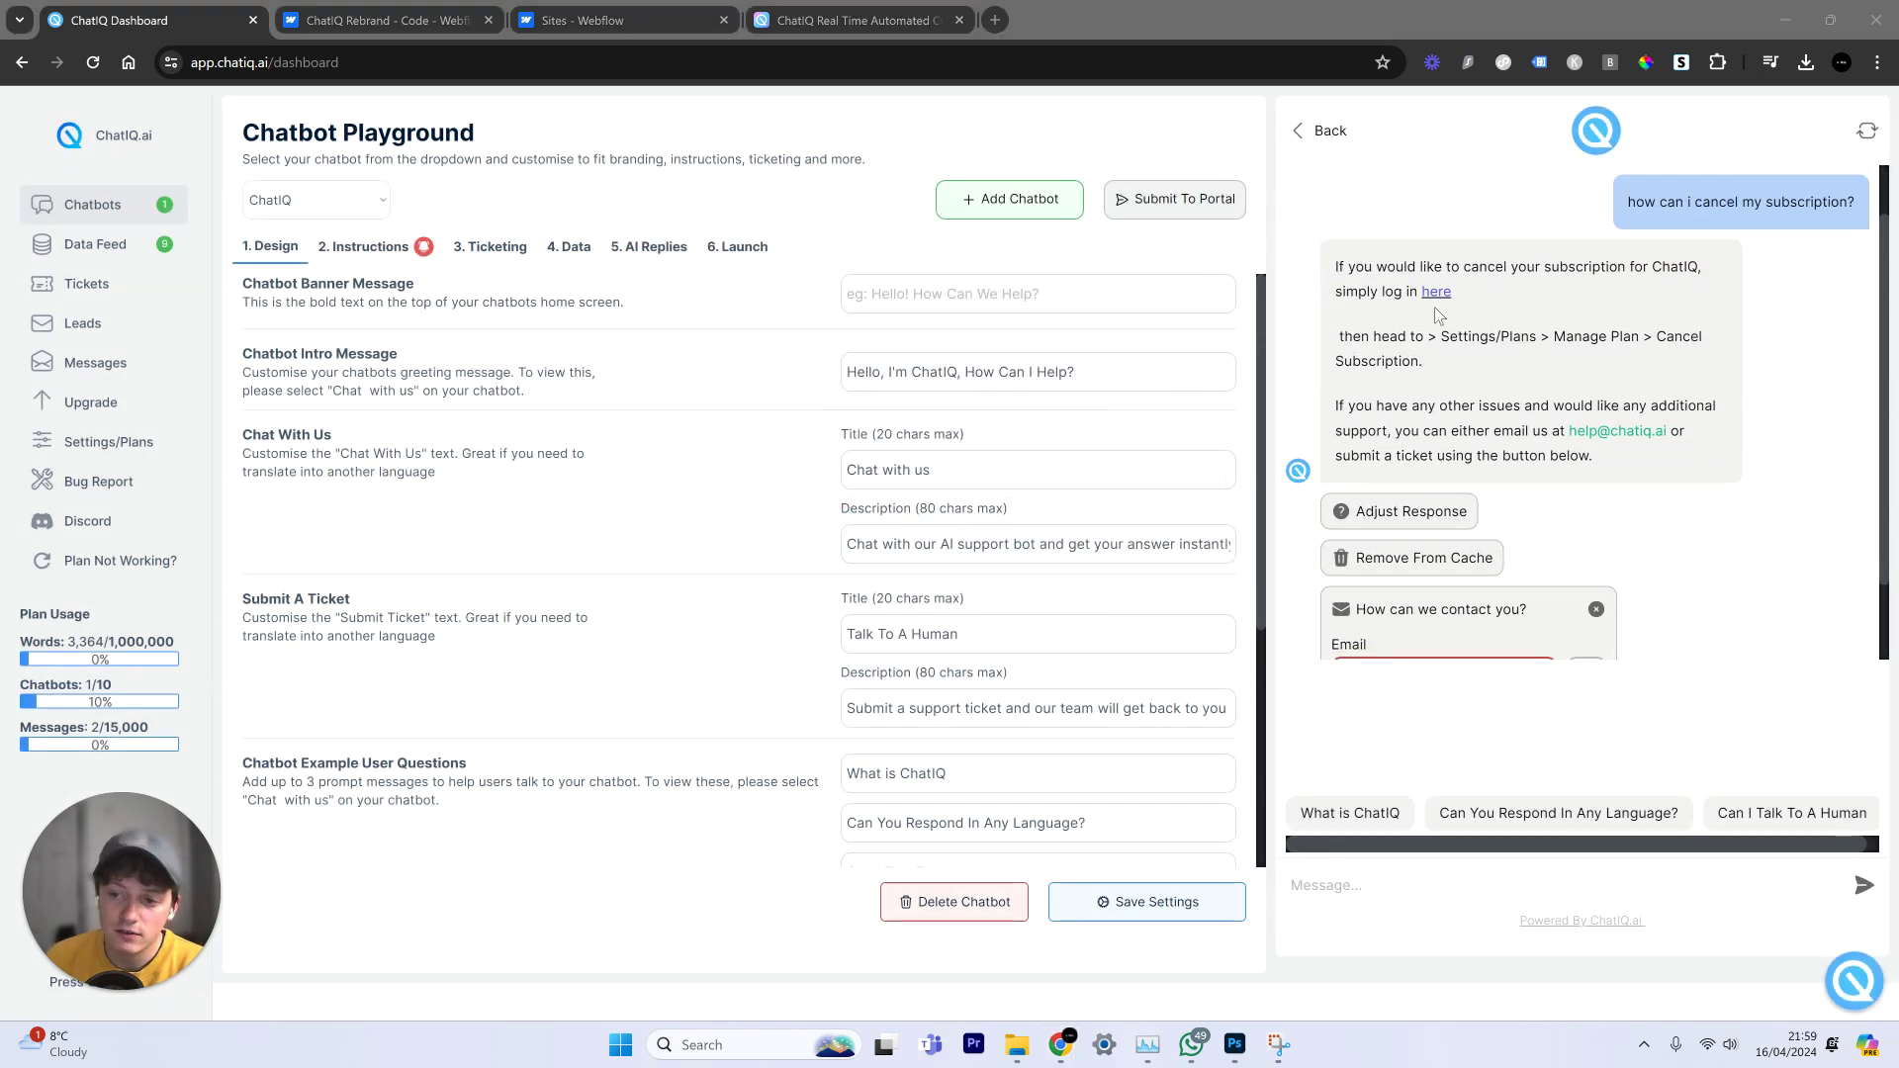
pyautogui.click(1437, 293)
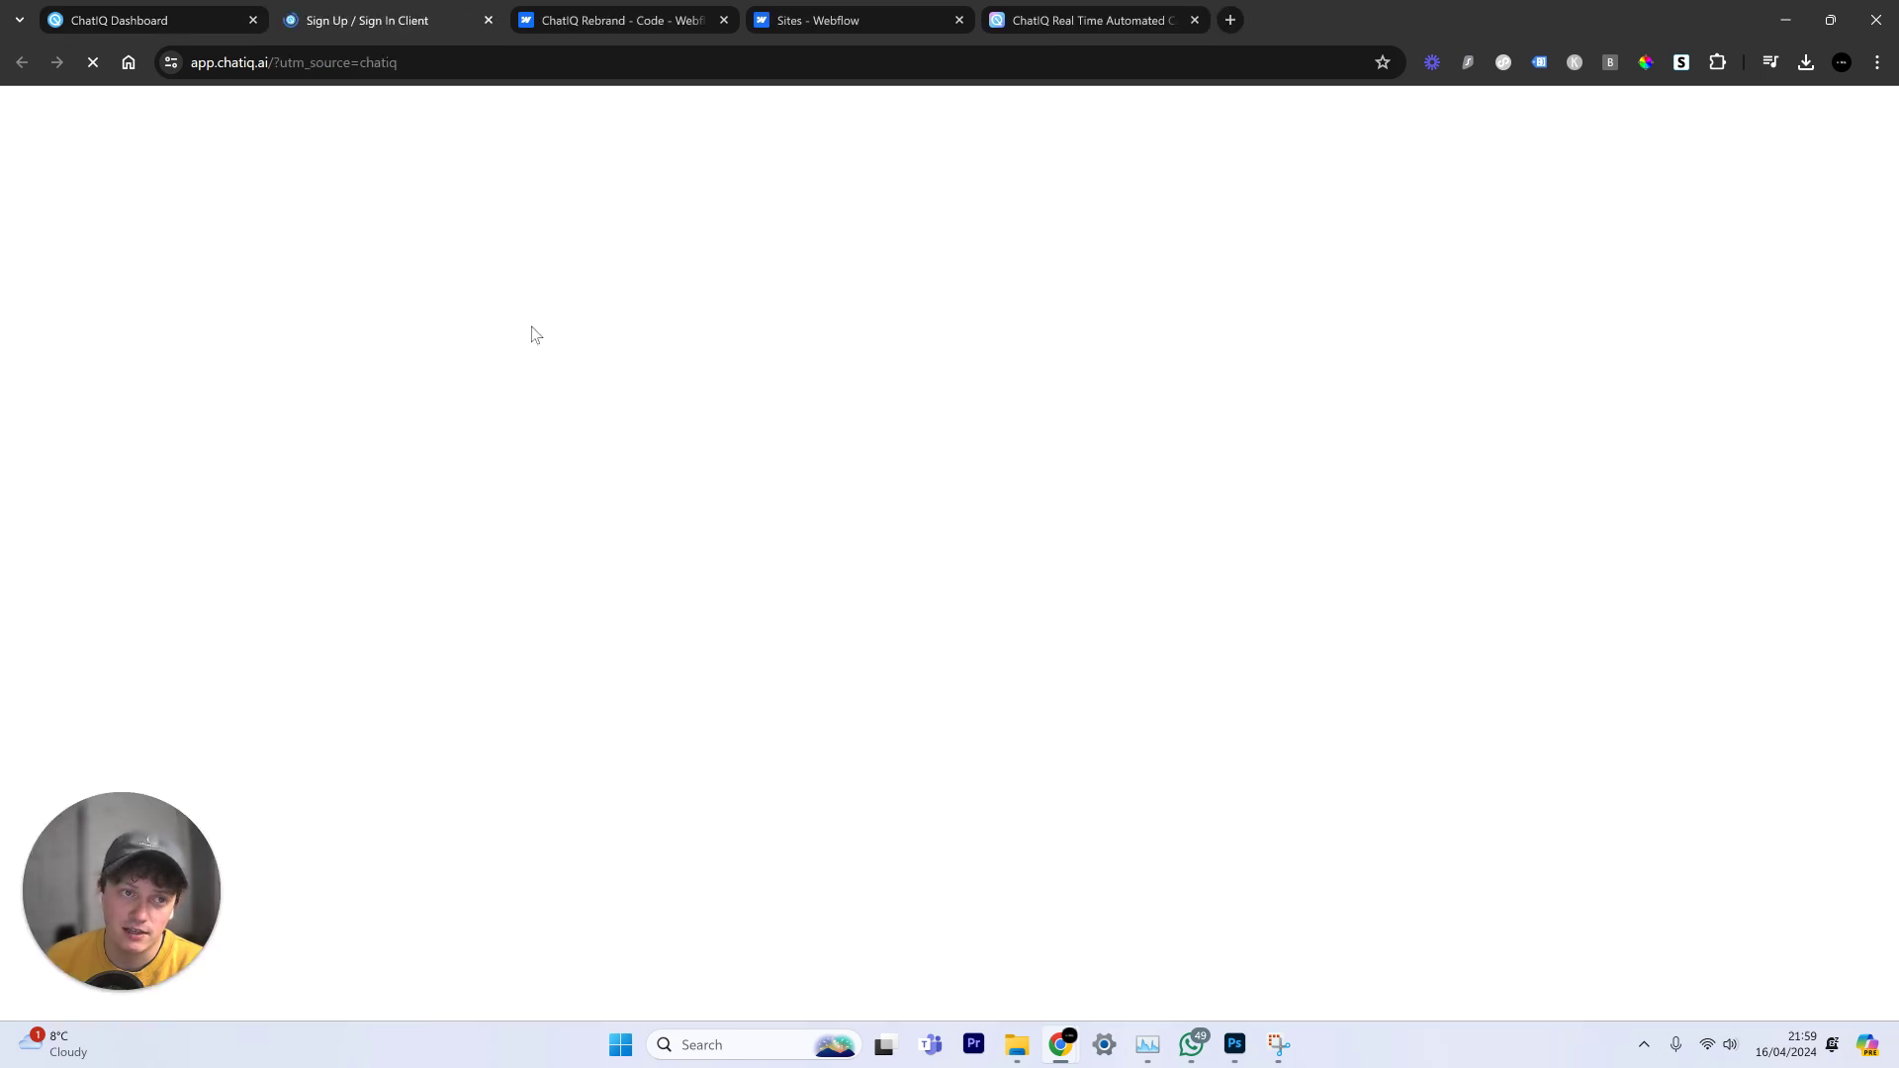
pyautogui.click(489, 20)
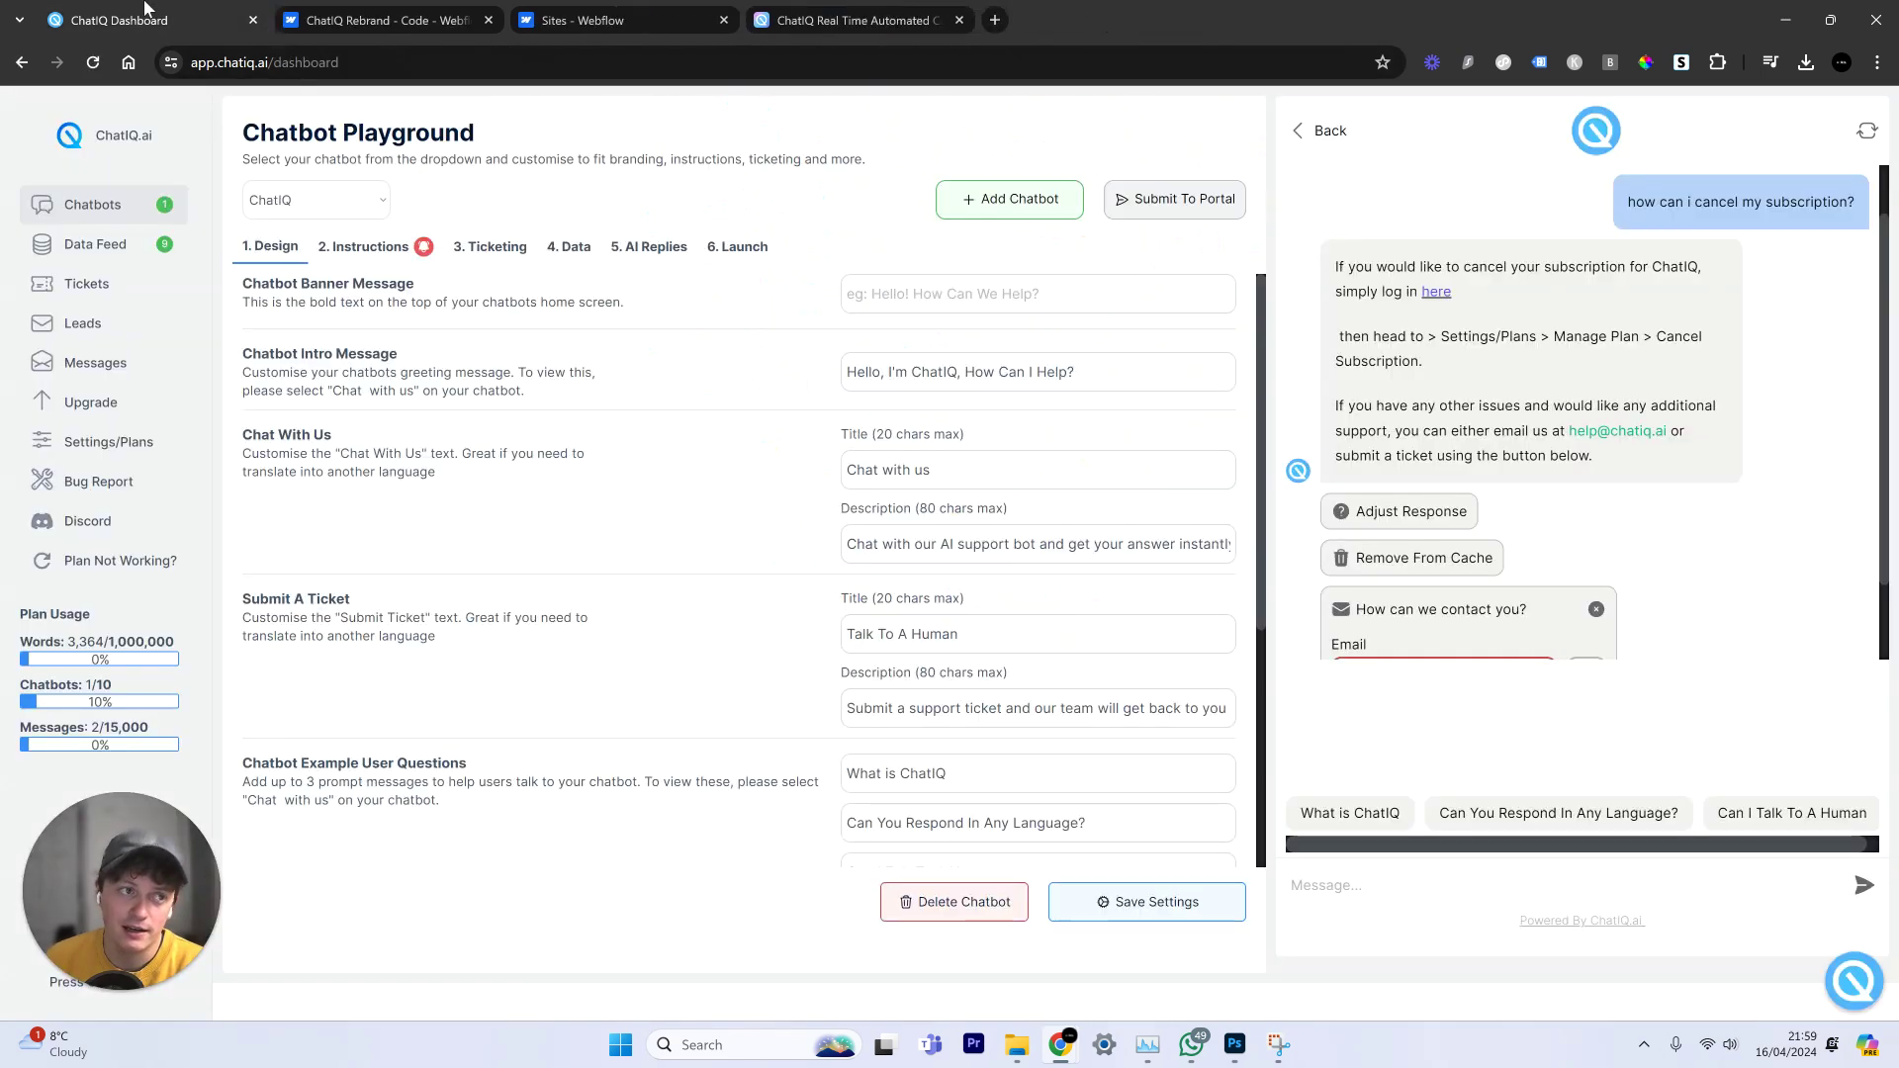
pyautogui.scroll(-1, 1576, 405)
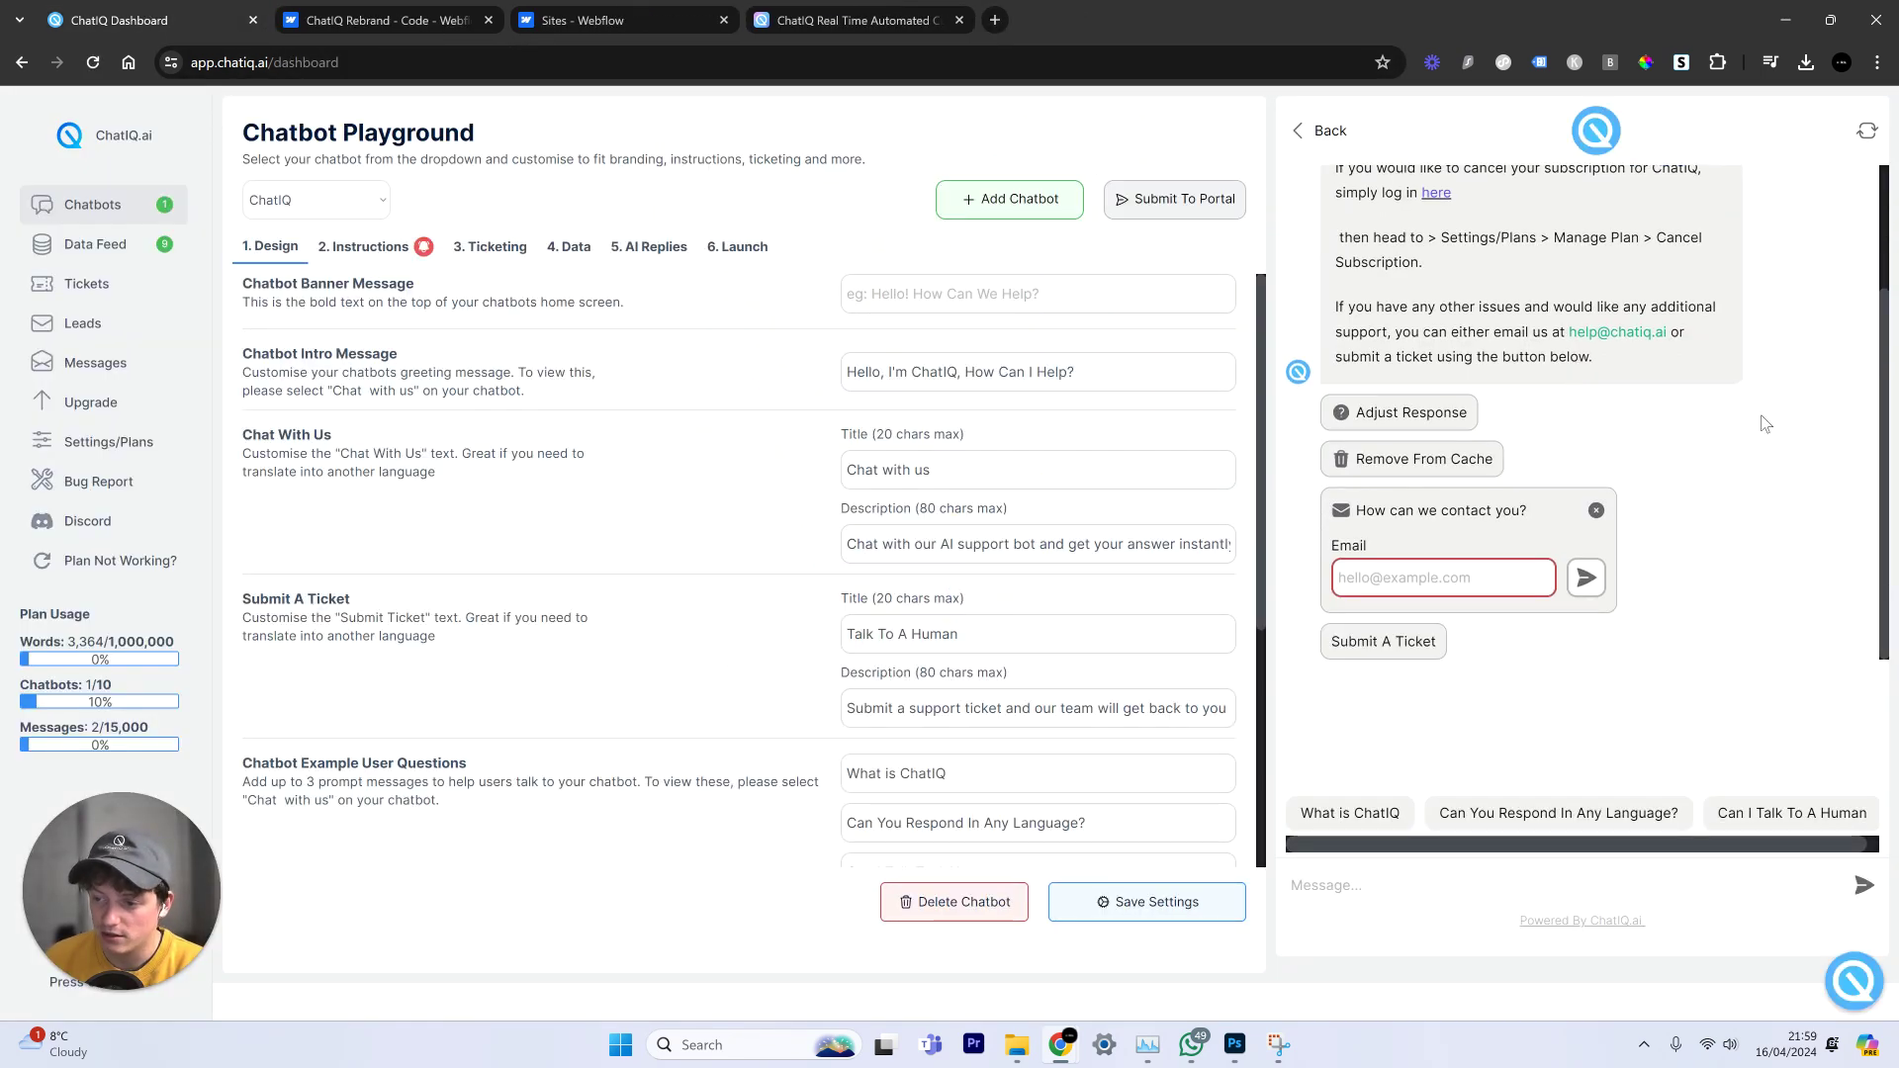
pyautogui.scroll(2, 1766, 424)
# Step: Reload and resend the copied cancellation question to confirm the updated reply
pyautogui.tripleClick(1742, 270)
pyautogui.hotkey('ctrl', 'c')
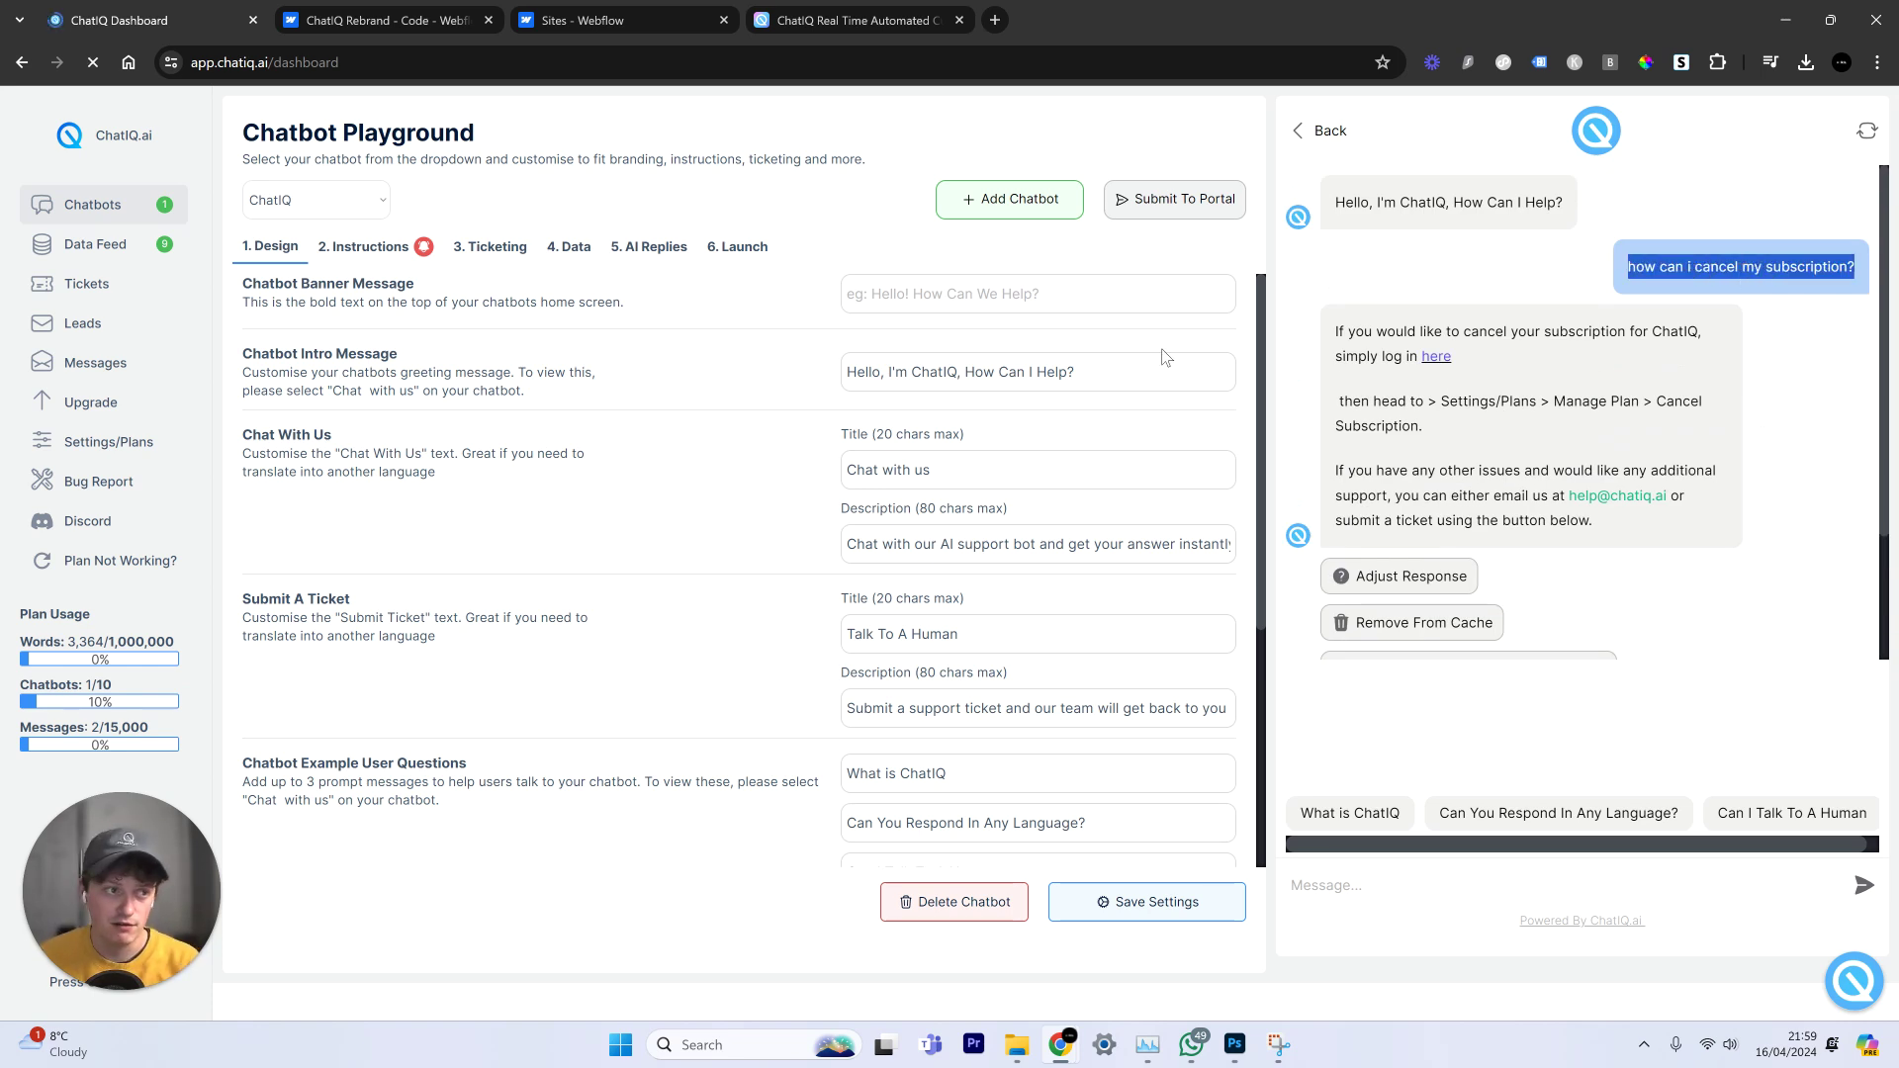
pyautogui.press('F5')
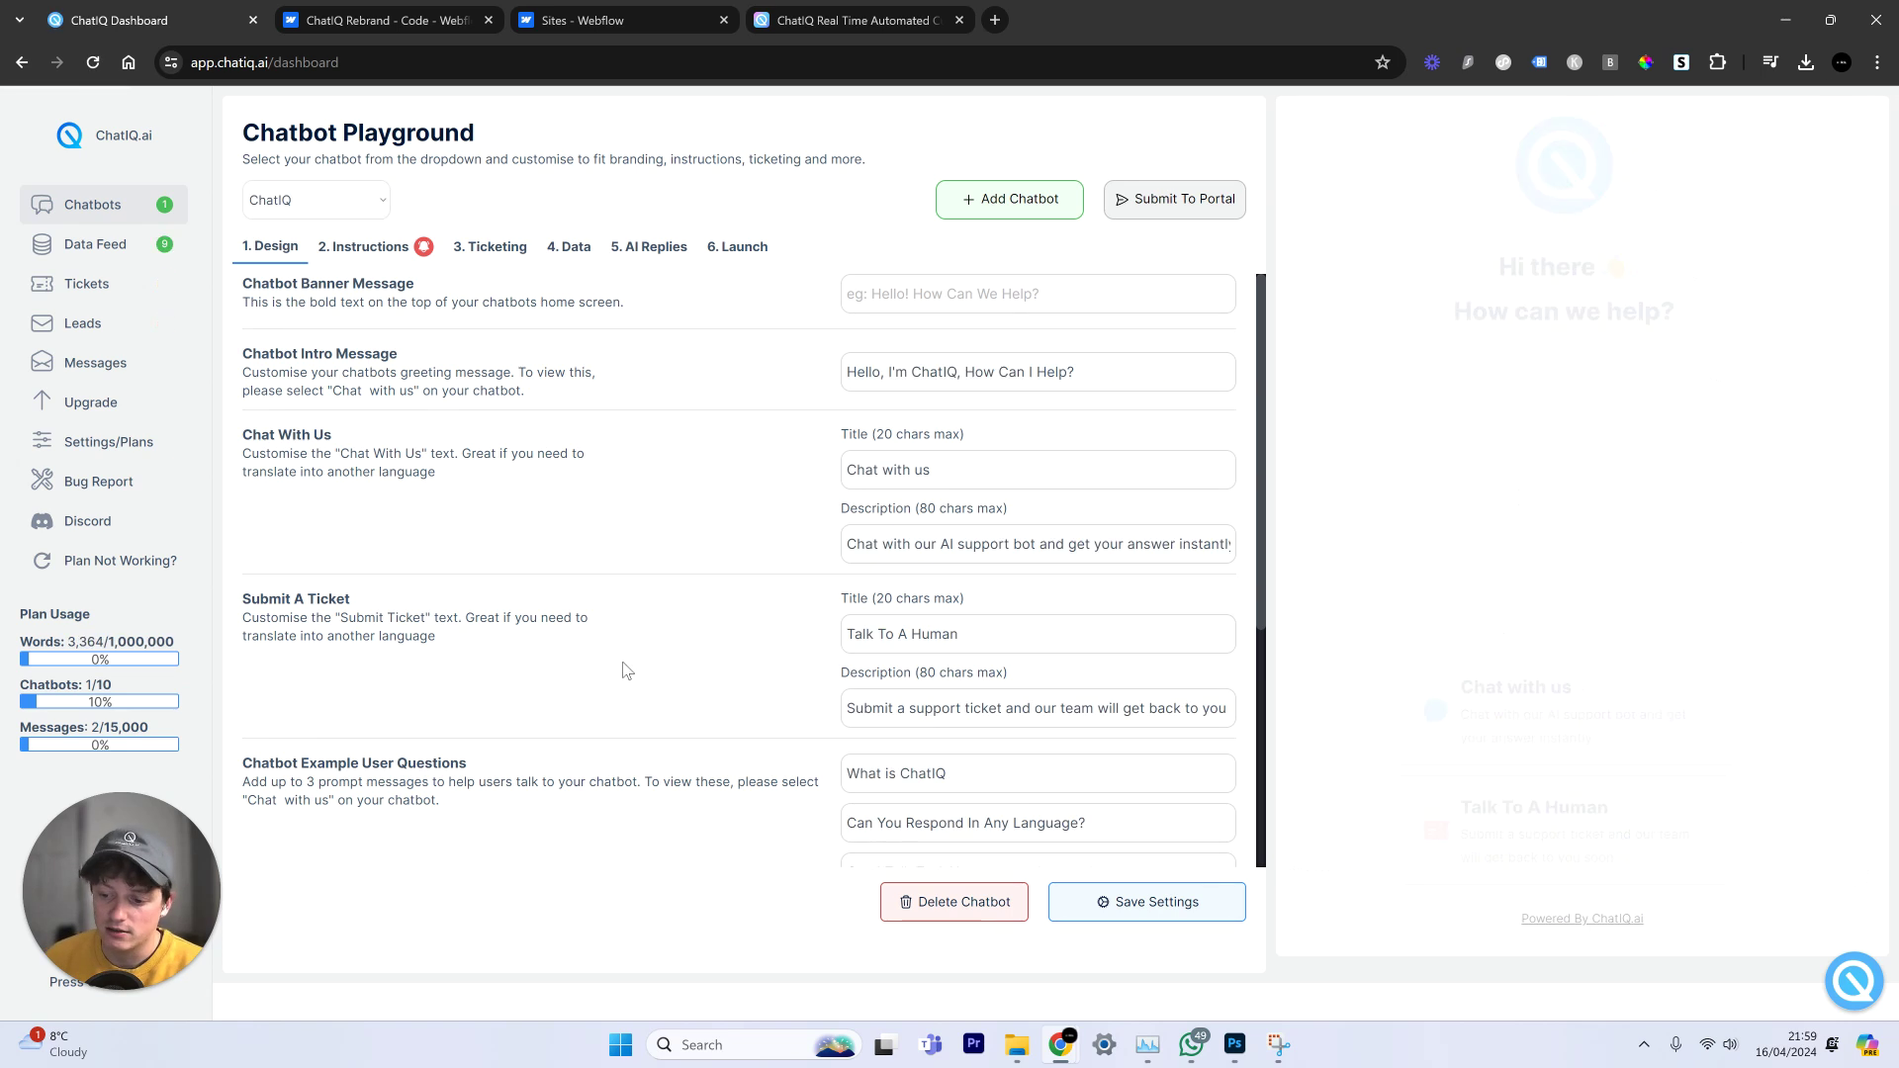
pyautogui.click(1326, 883)
pyautogui.hotkey('ctrl', 'v')
pyautogui.press('Return')
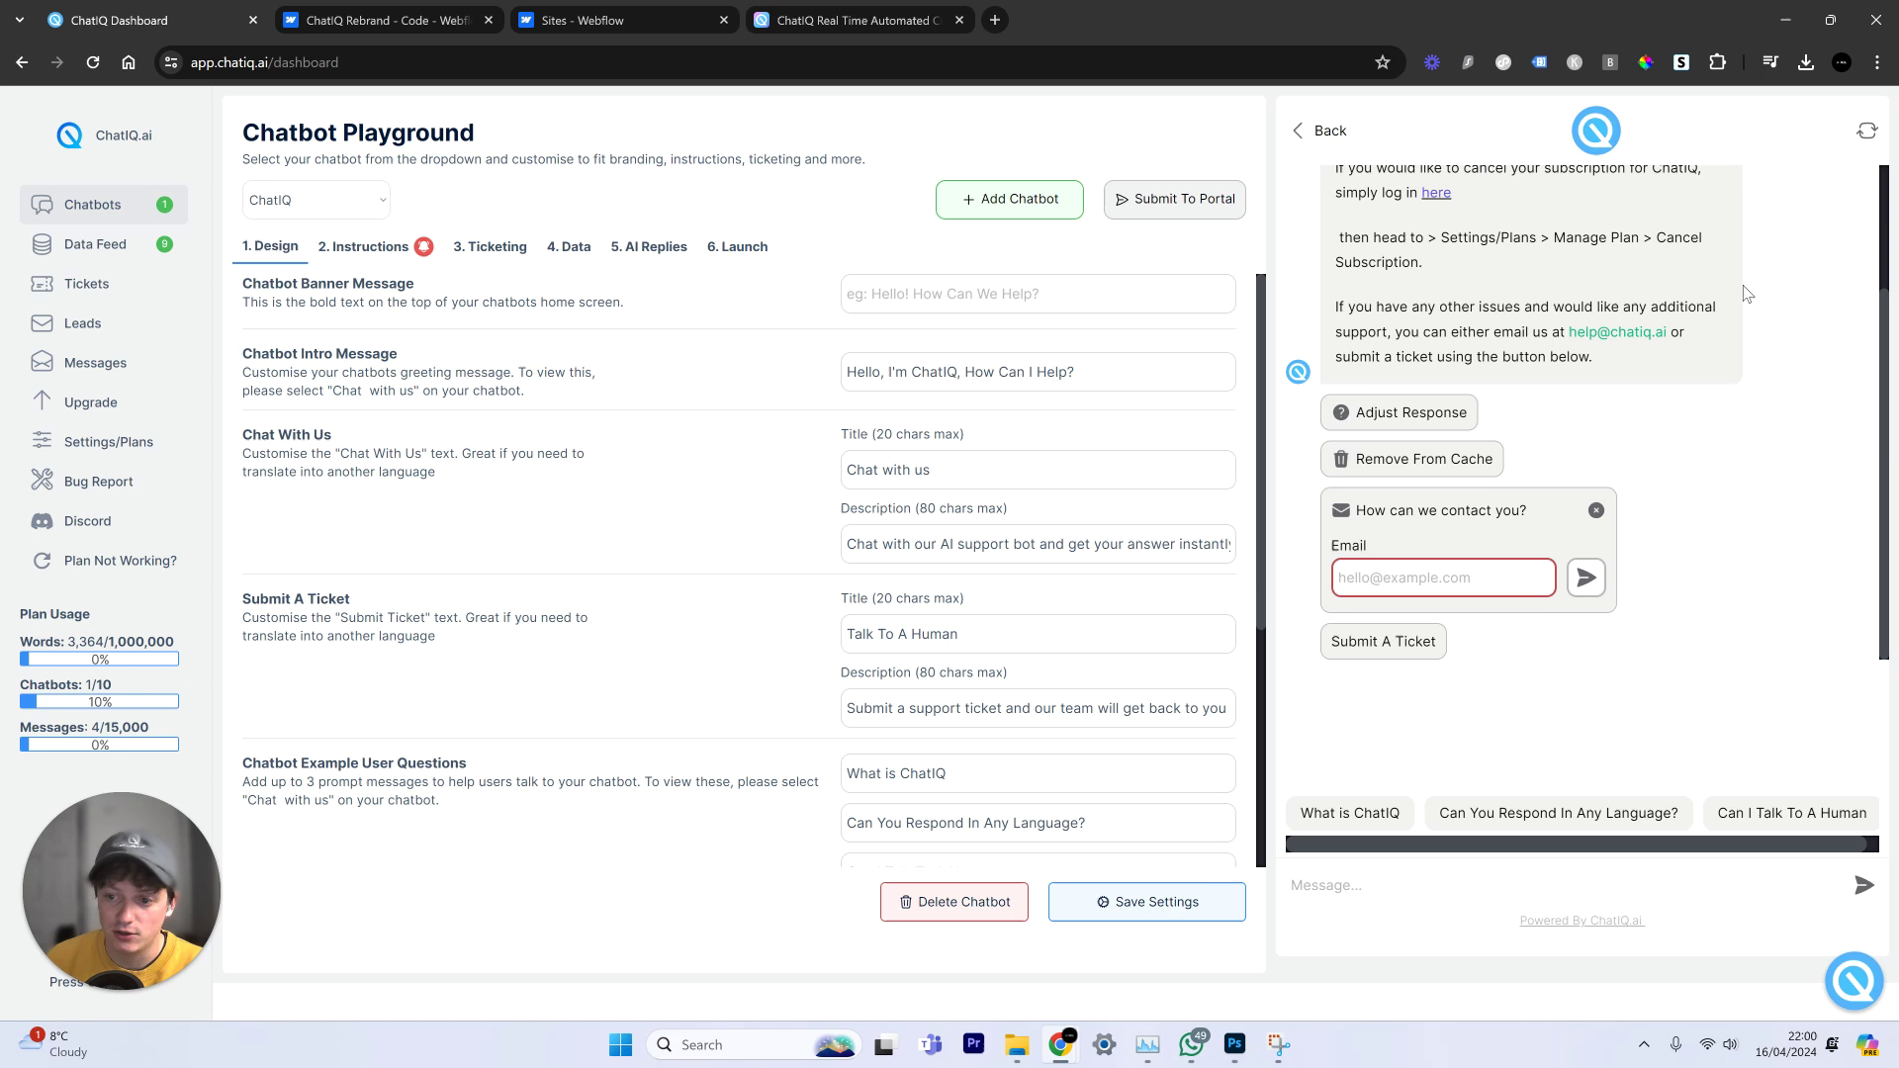
pyautogui.click(68, 401)
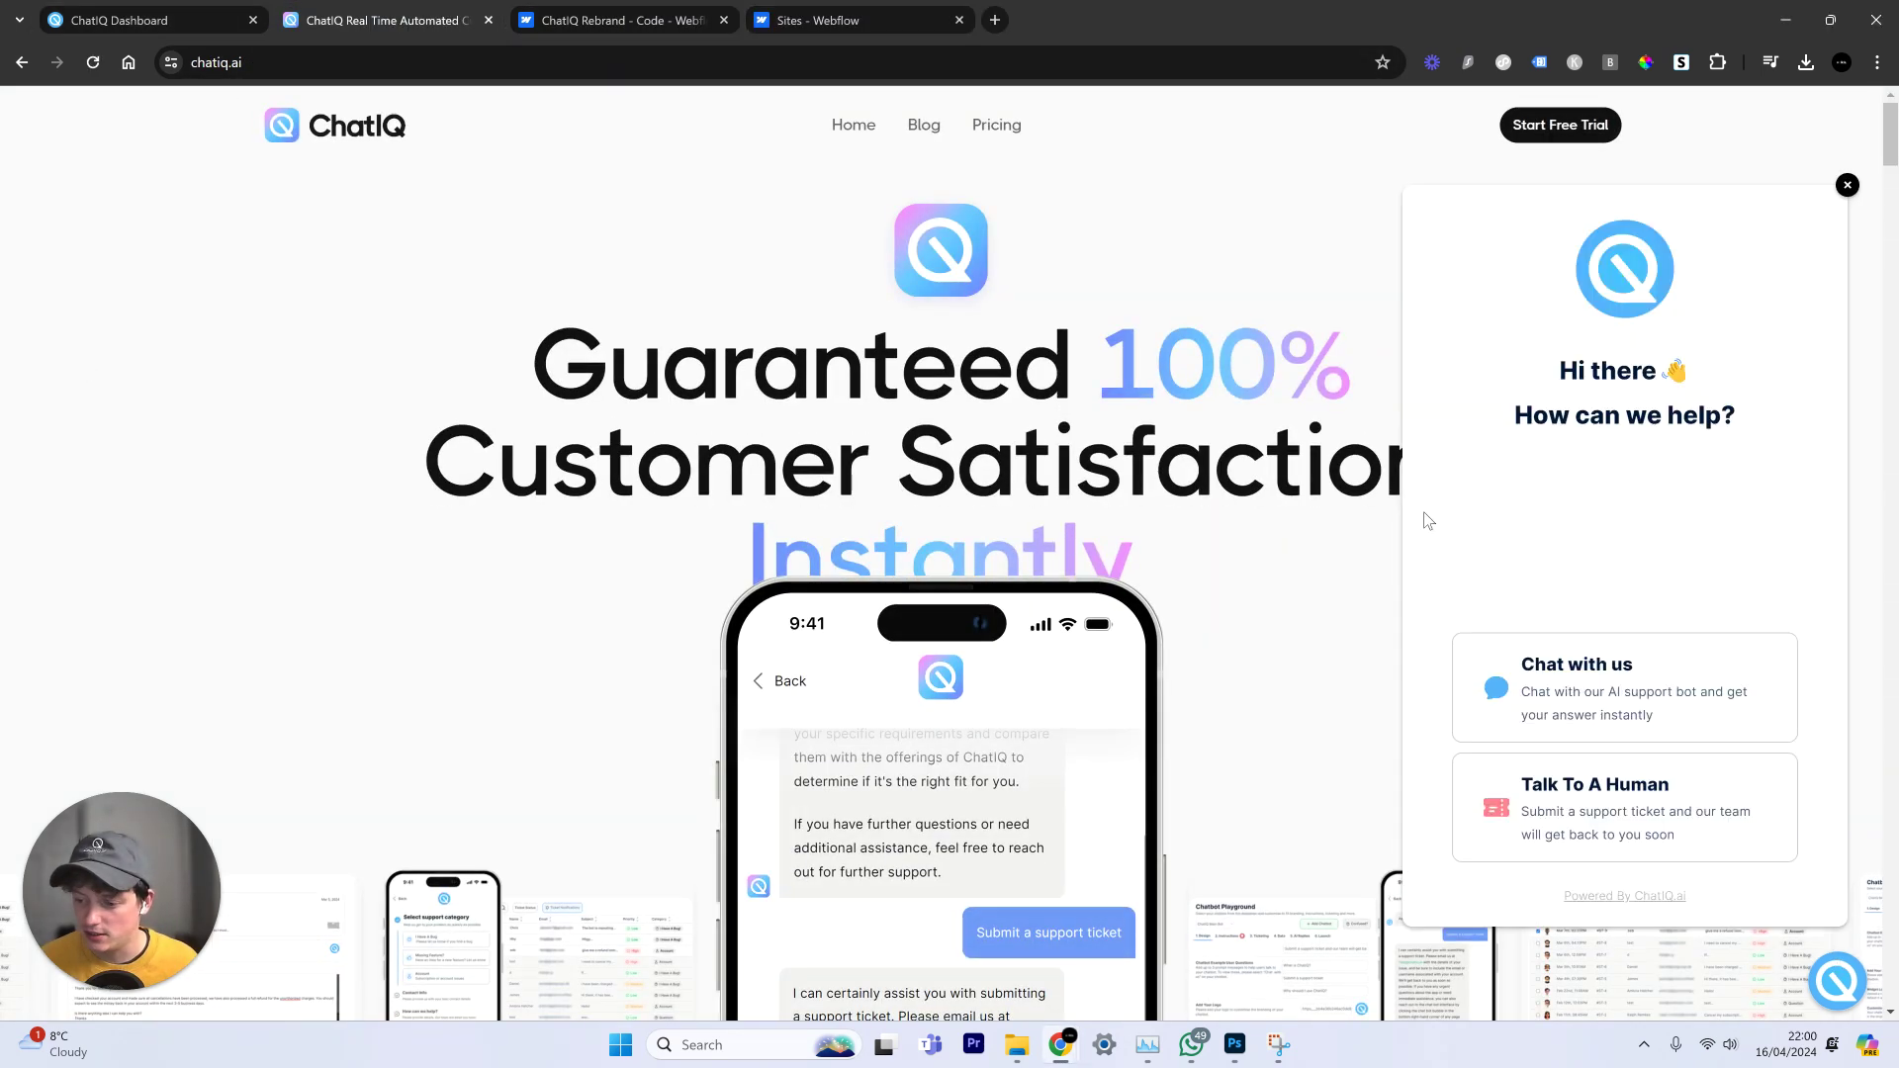
# Step: Ask the live homepage widget the cancellation question from clipboard history
pyautogui.click(1632, 714)
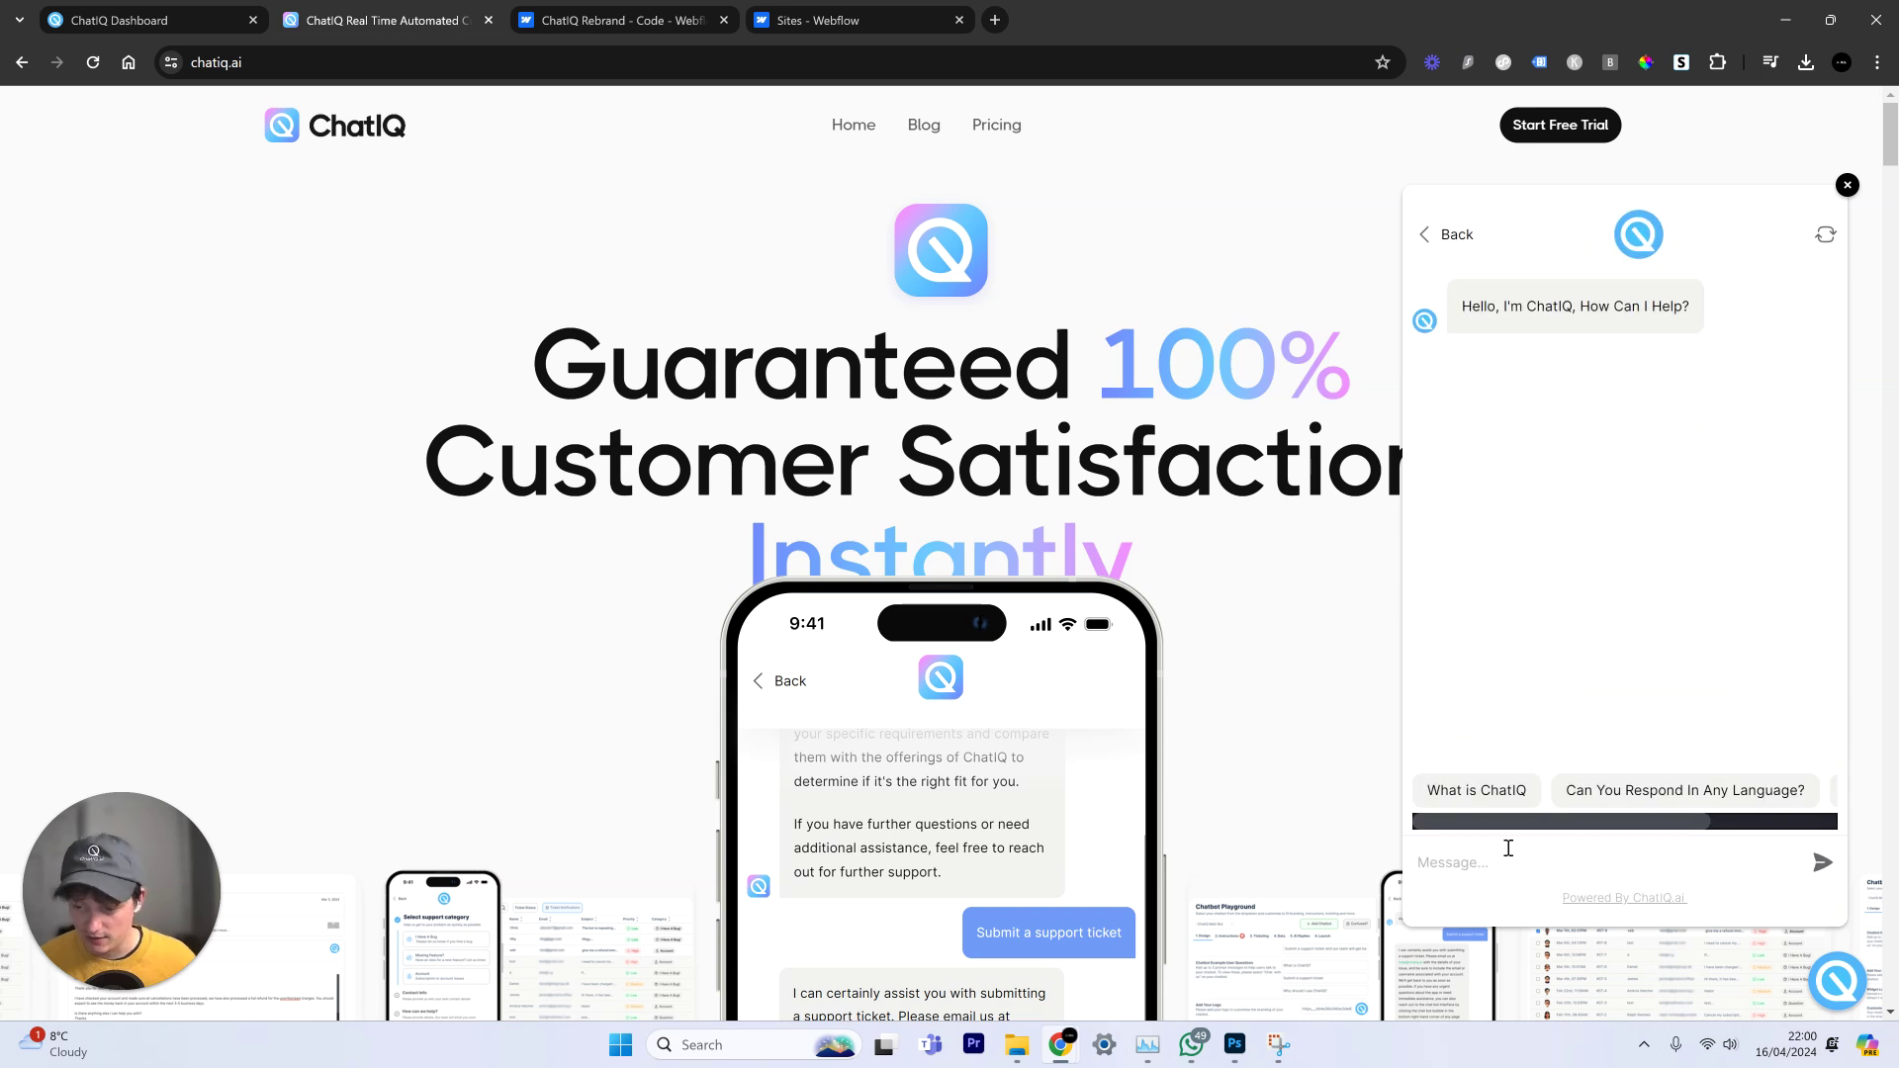
pyautogui.press('super+v')
pyautogui.press('Down')
pyautogui.press('Down')
pyautogui.press('Return')
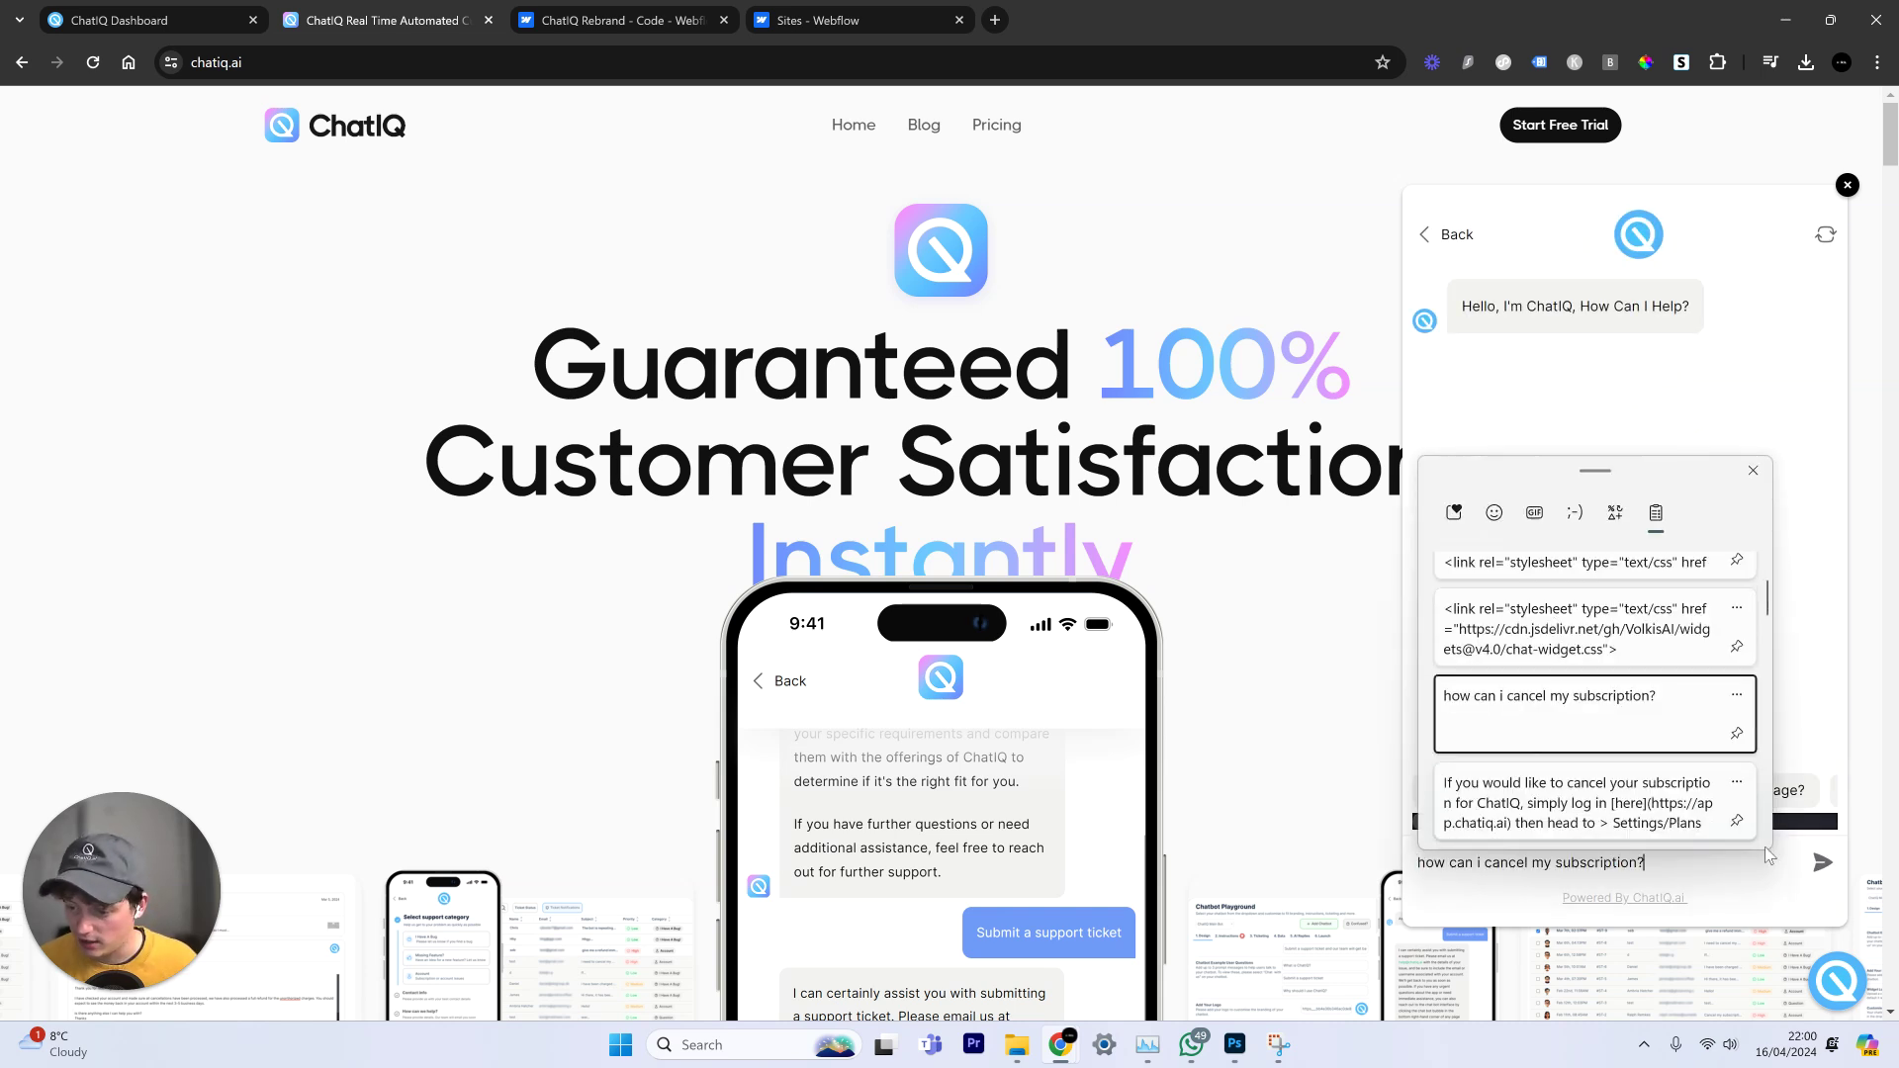
pyautogui.click(1822, 863)
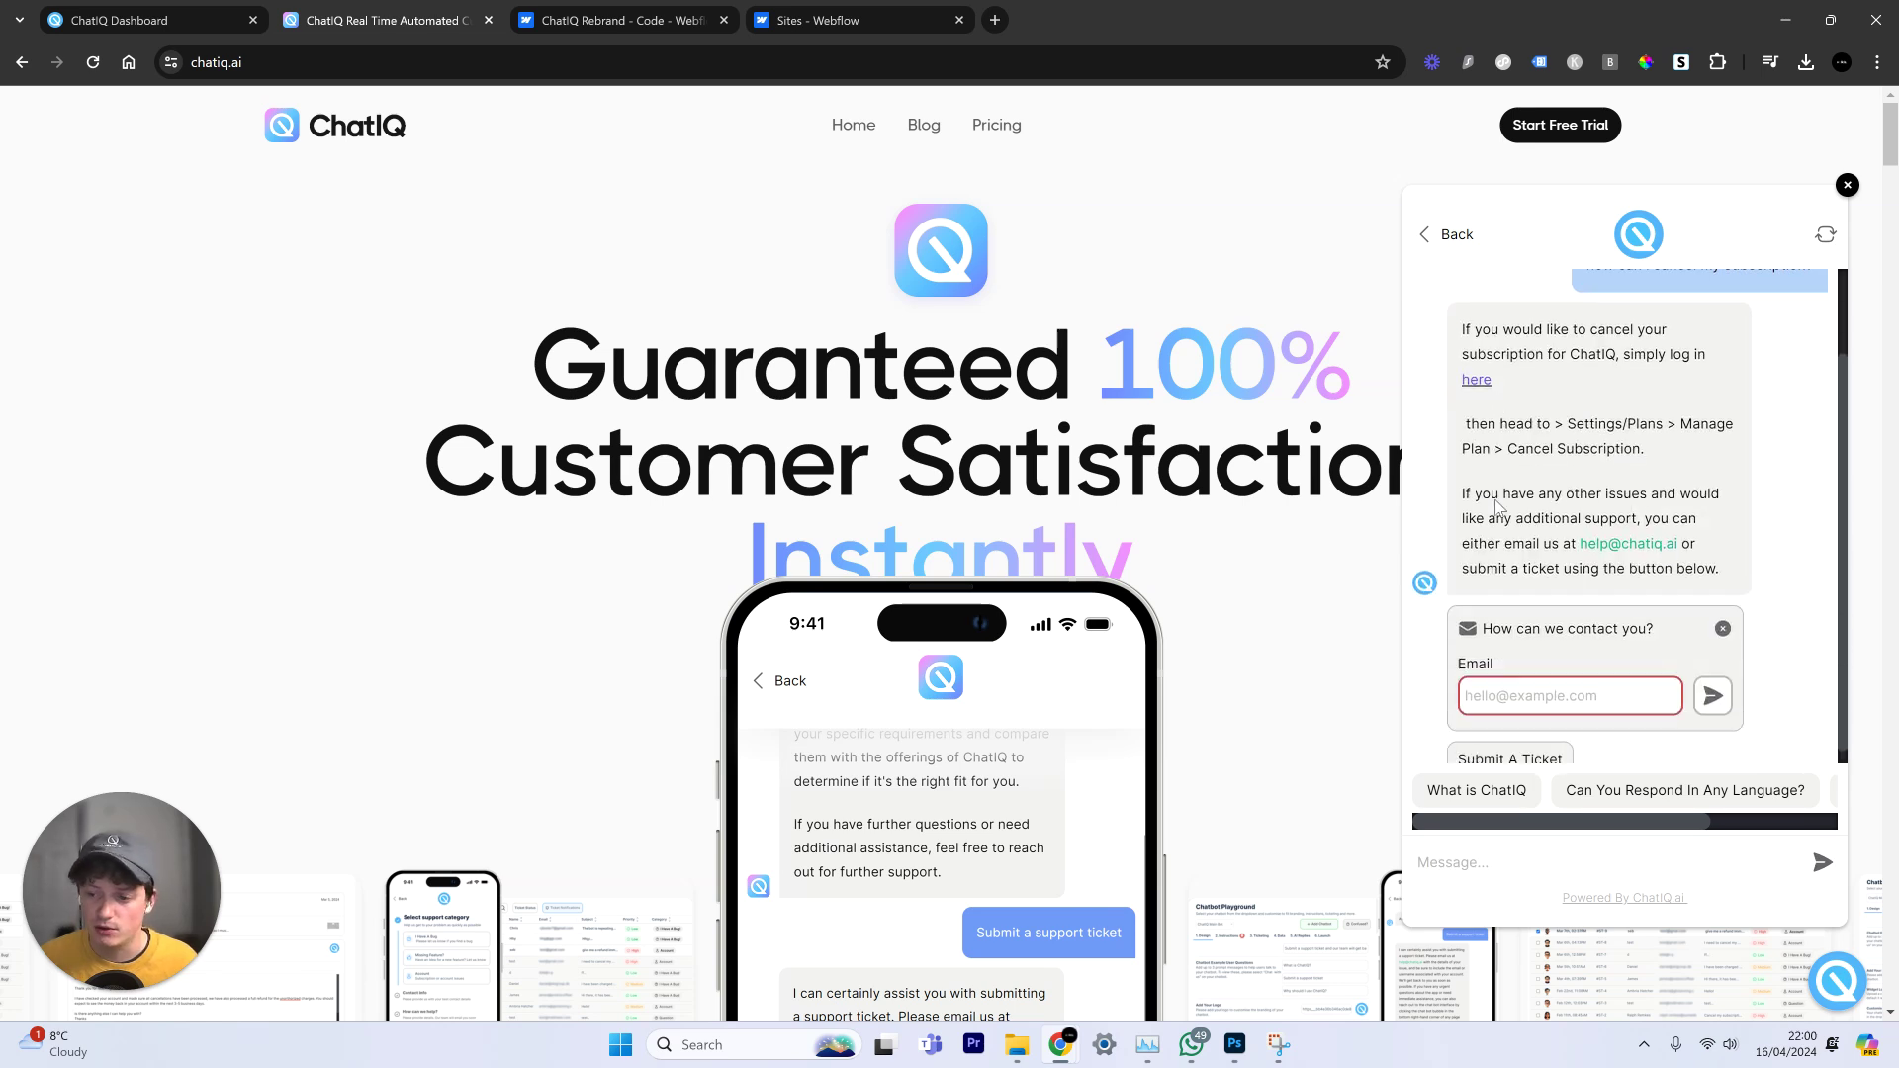
pyautogui.scroll(-1, 1483, 613)
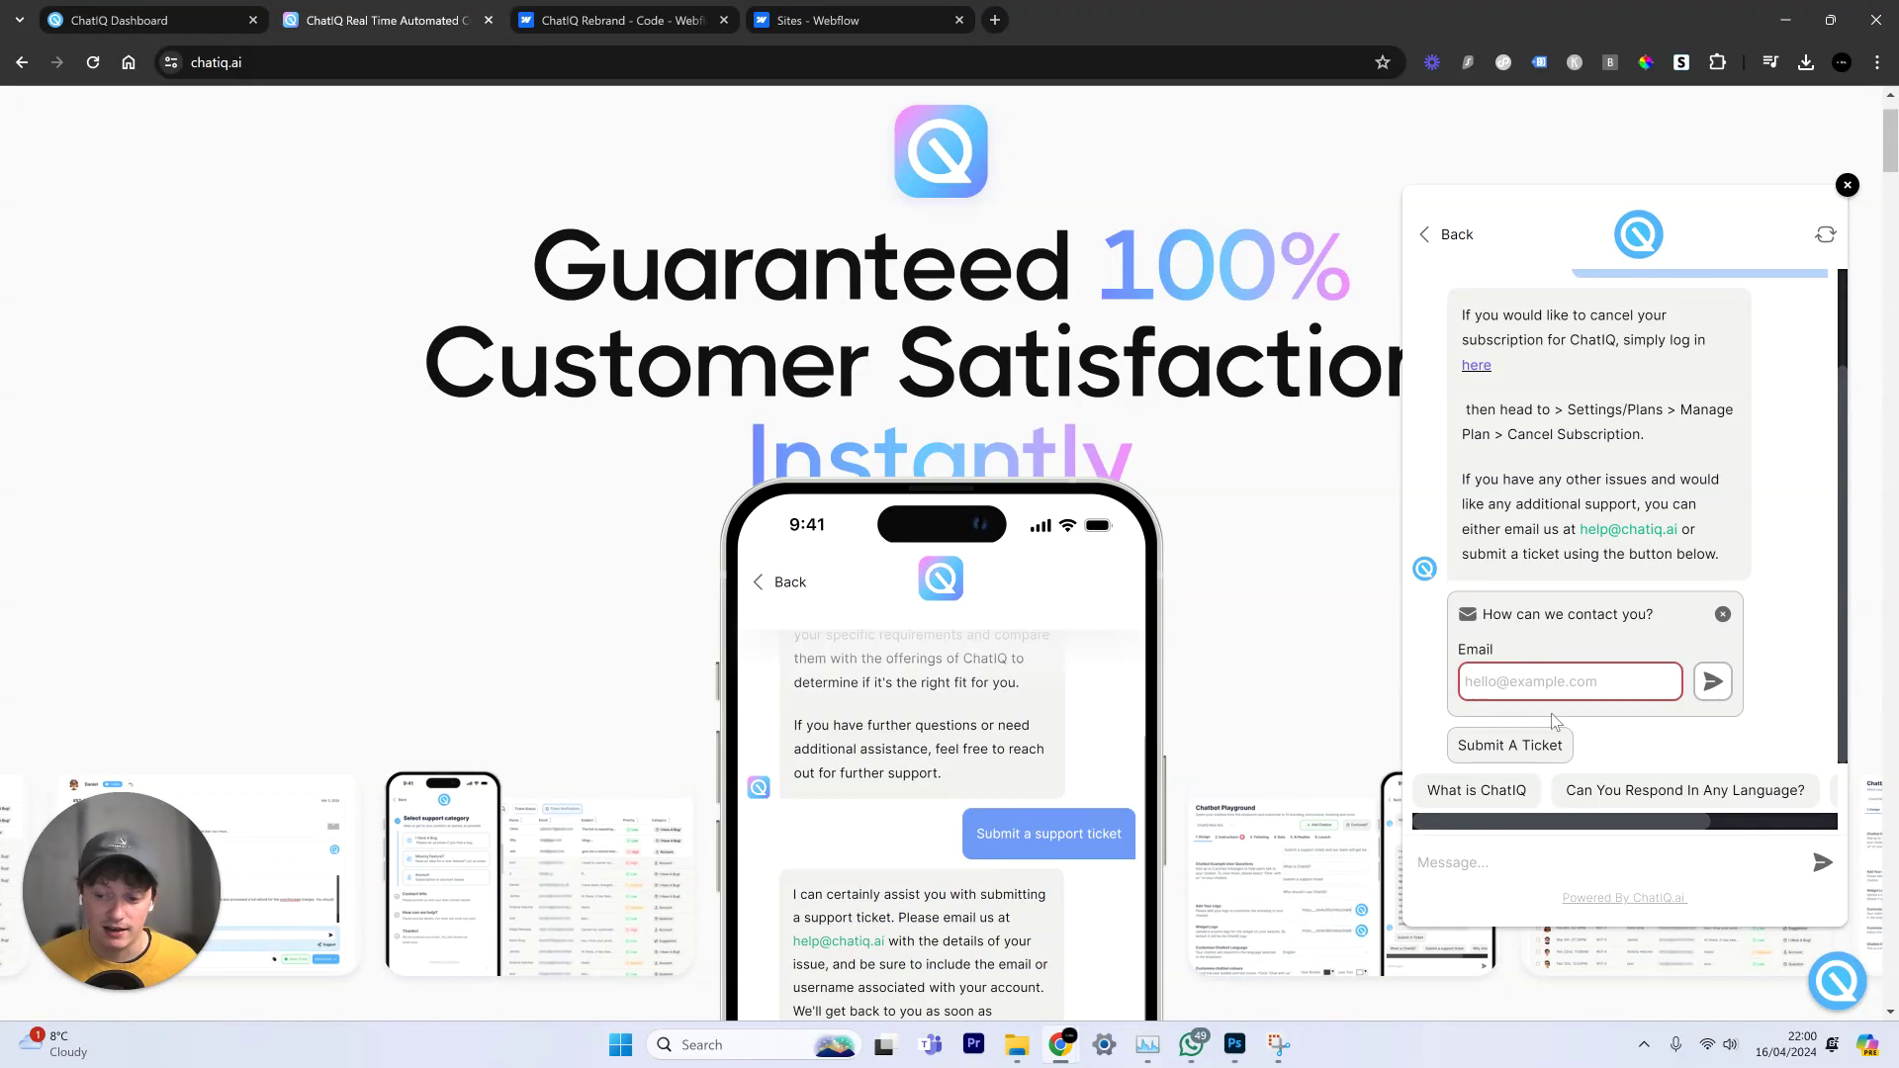
# Step: Submit an Account ticket with a test name and email and subject 'cancel plan'
pyautogui.click(1534, 748)
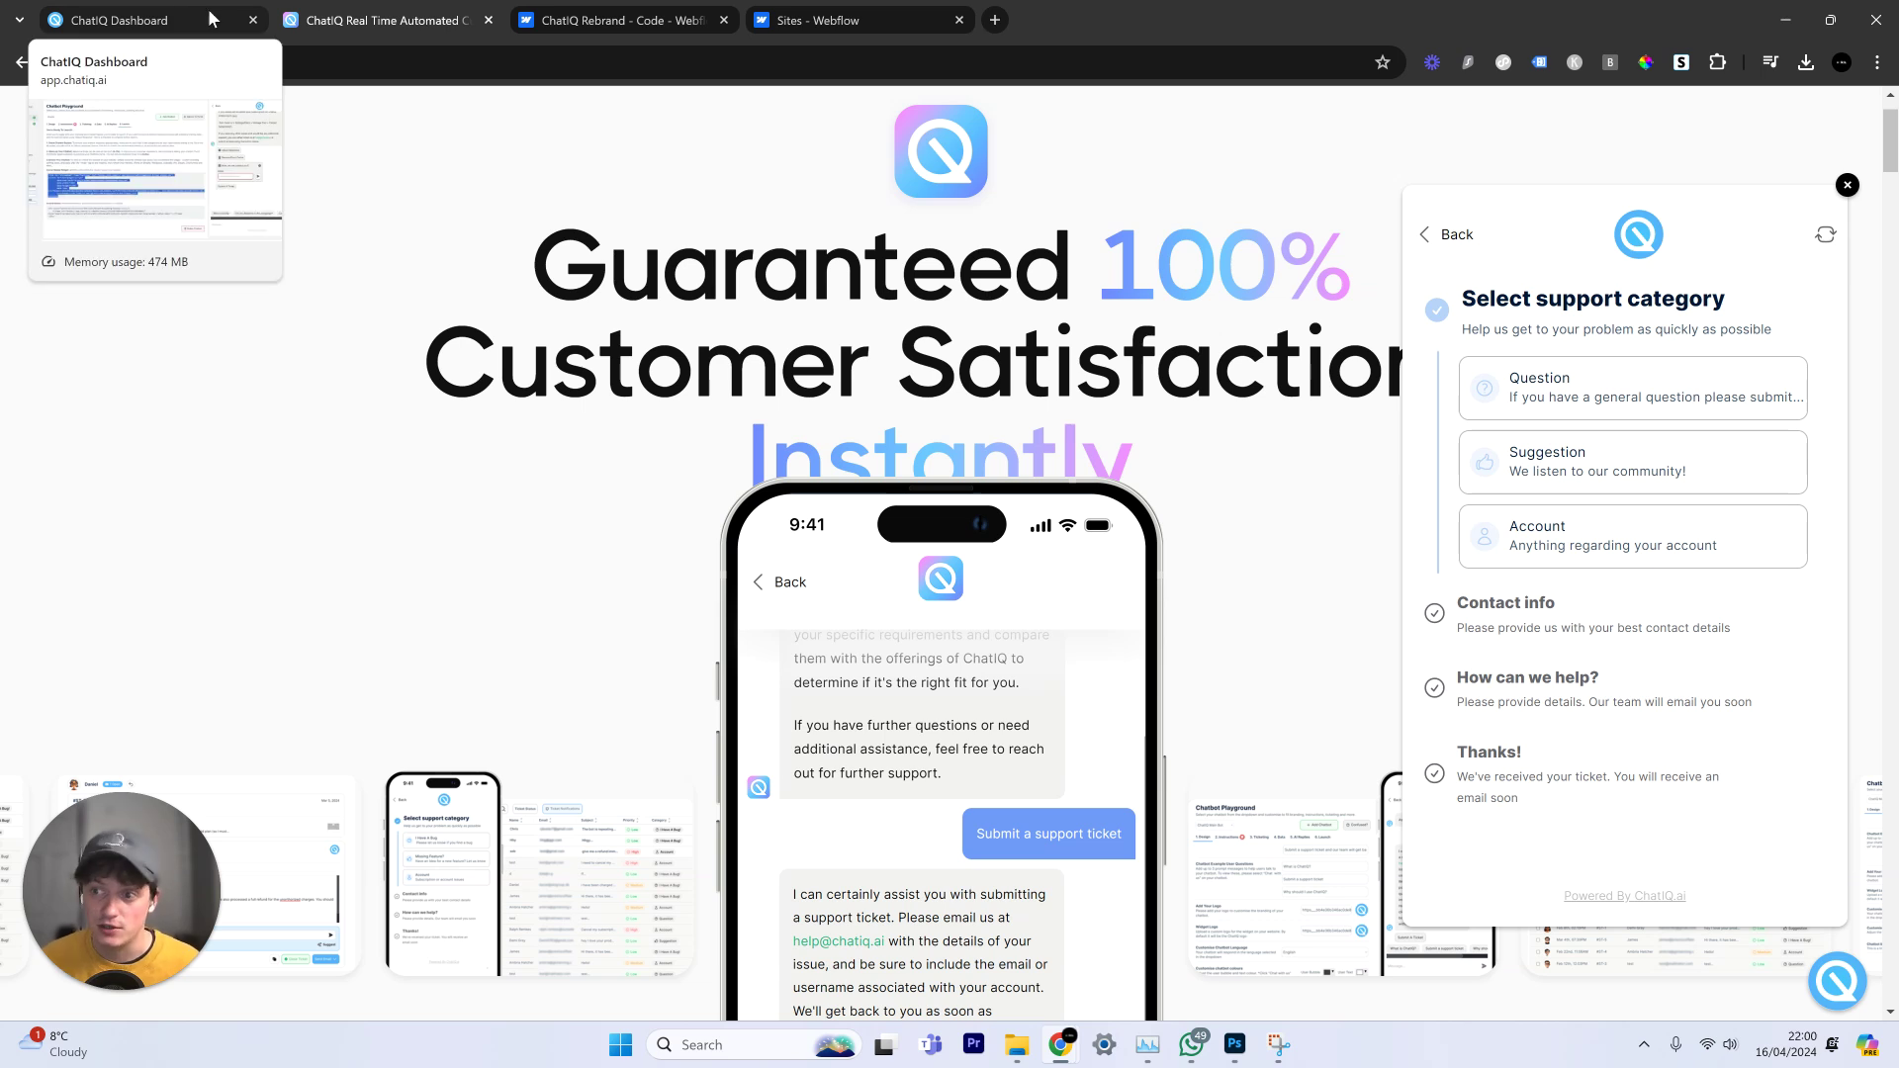
pyautogui.click(1543, 539)
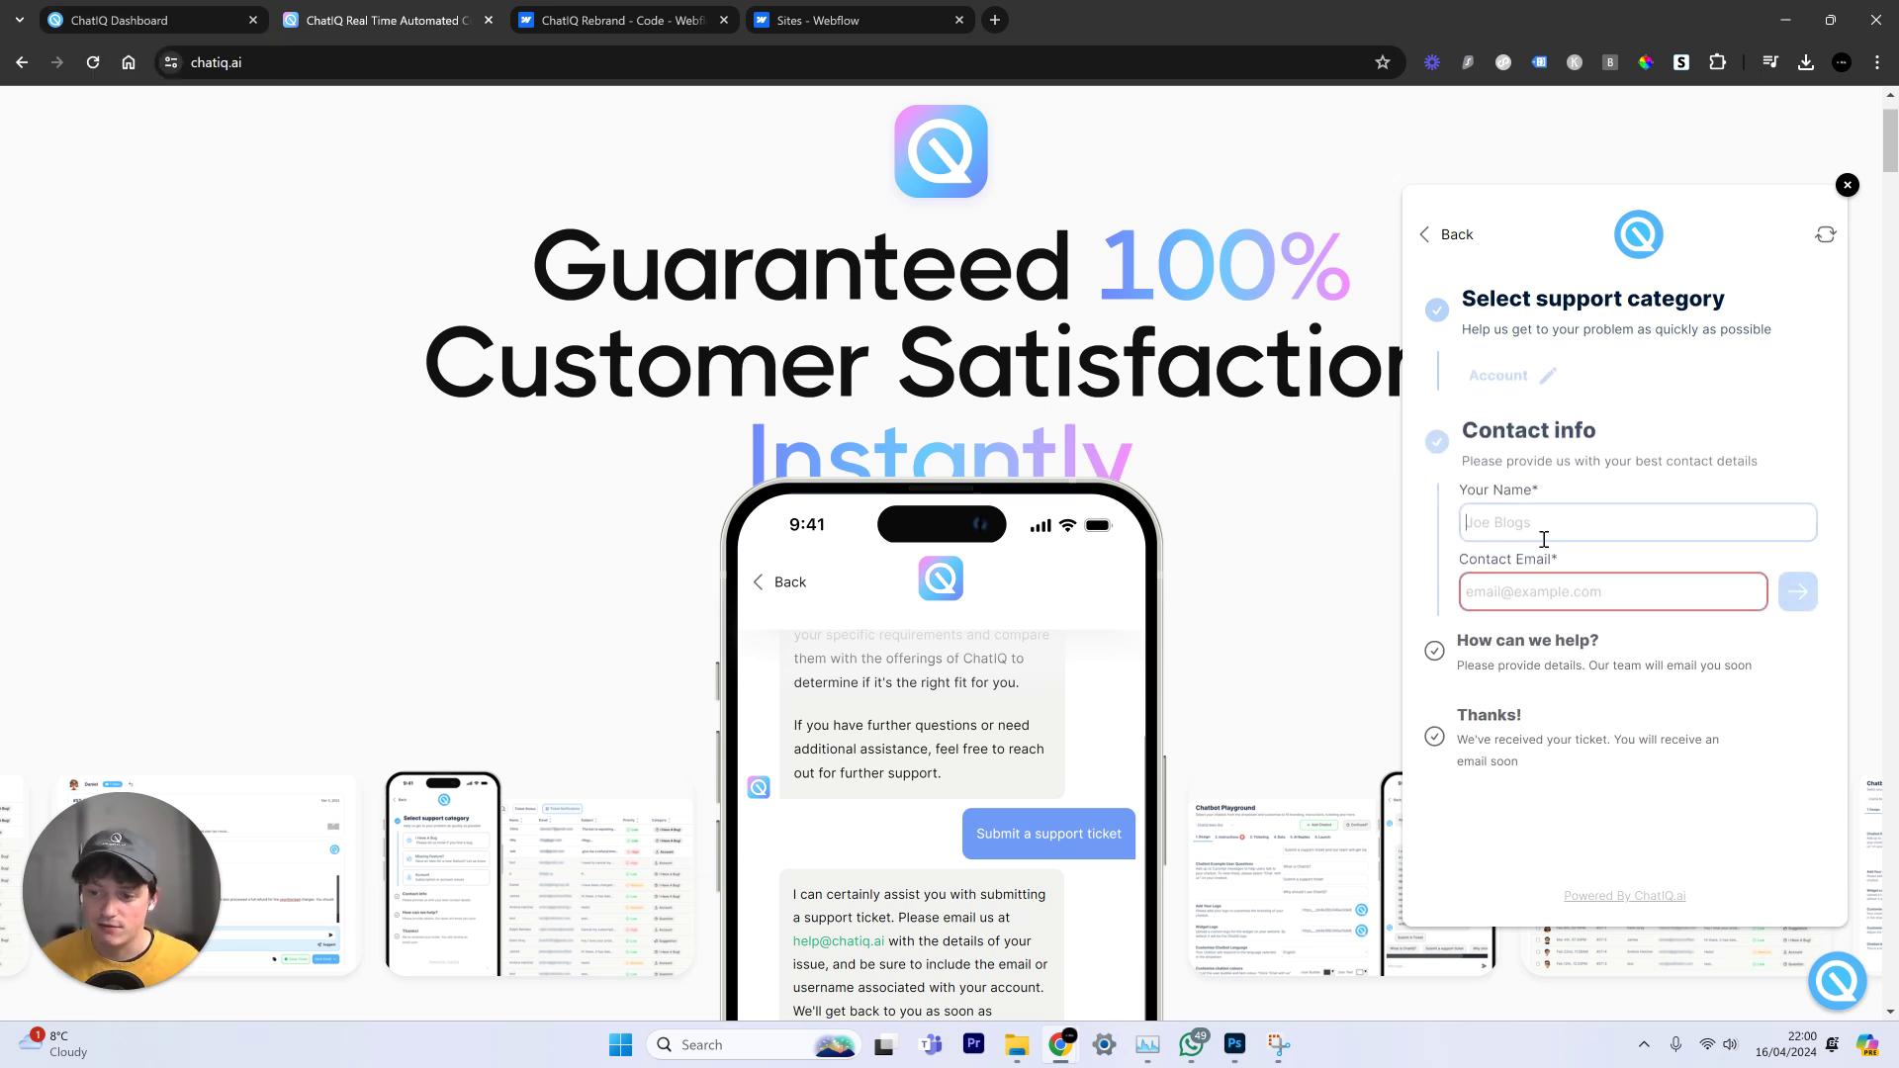
pyautogui.write('test')
pyautogui.click(1543, 602)
pyautogui.write('test@gmail.com')
pyautogui.click(1786, 593)
pyautogui.write('cancel plan')
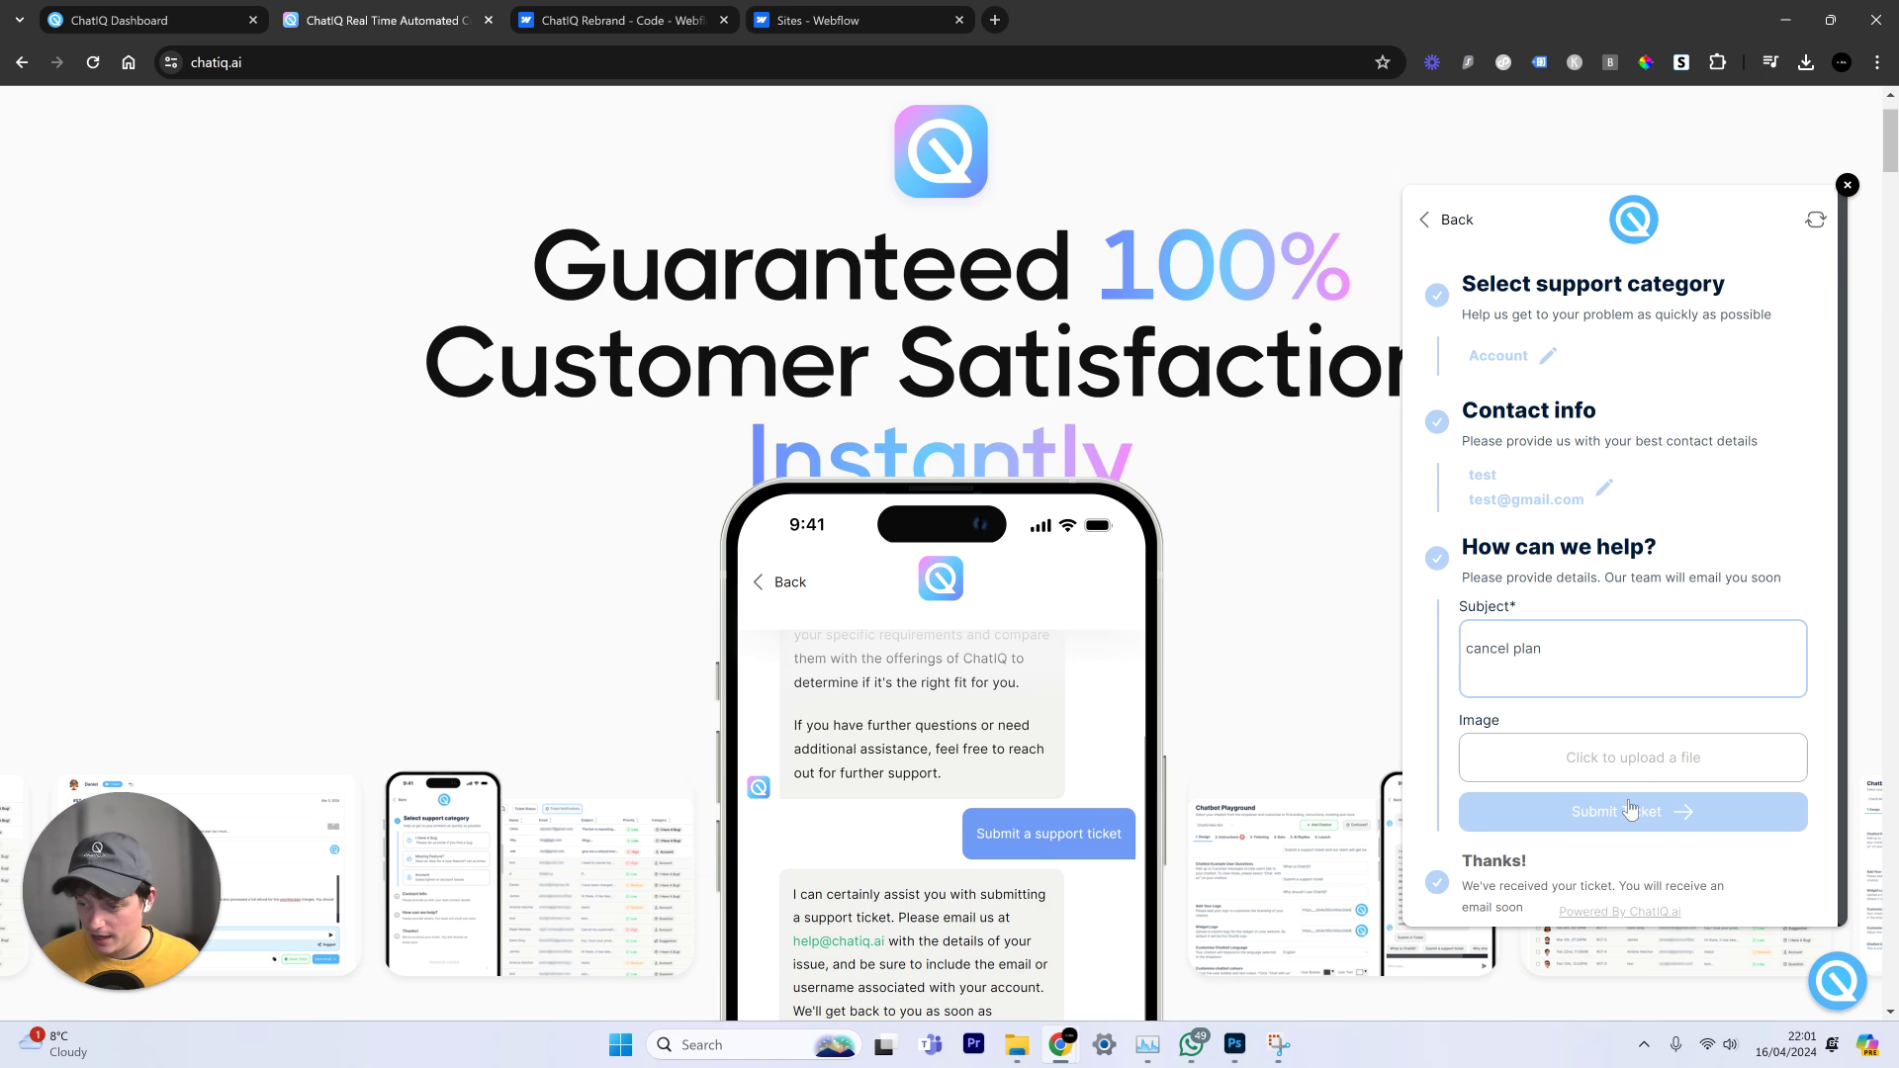
pyautogui.click(1632, 811)
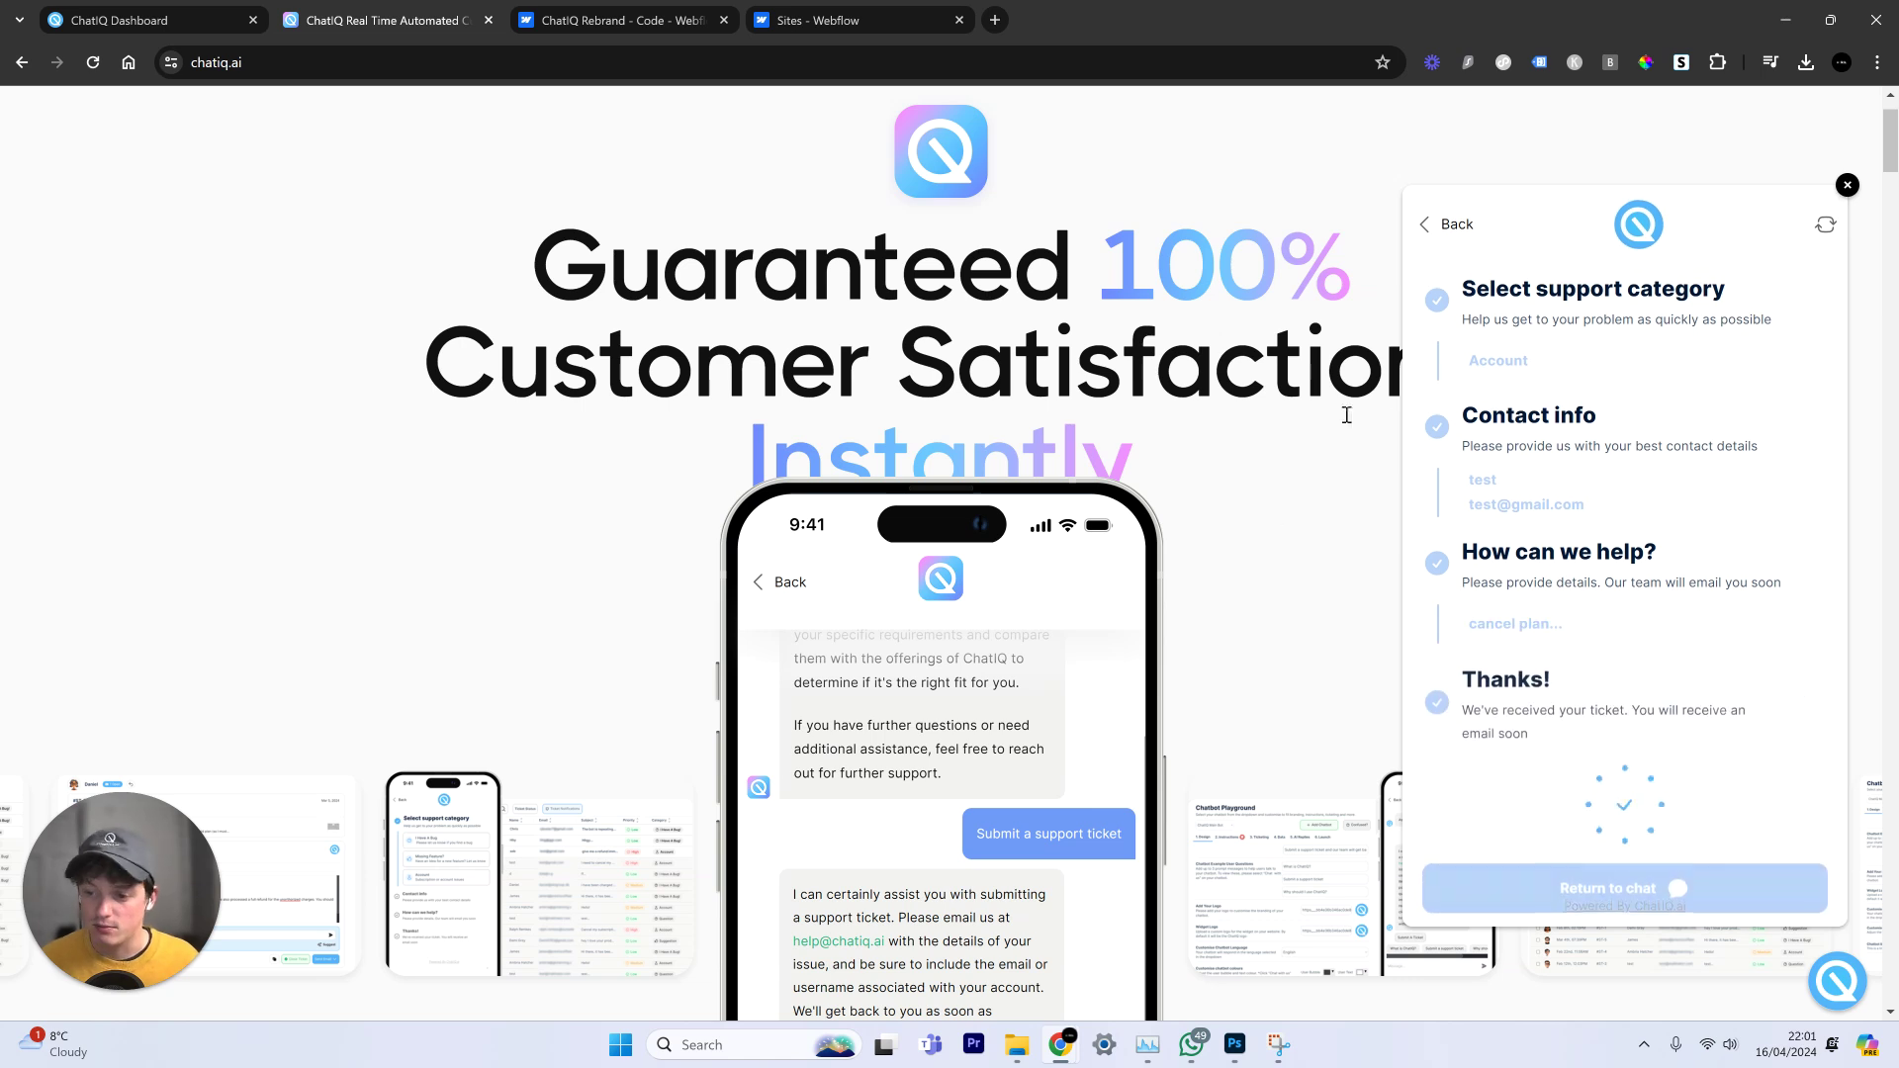
pyautogui.click(1453, 230)
# Step: Open support ticket #ST-1 and start a reply
pyautogui.click(119, 19)
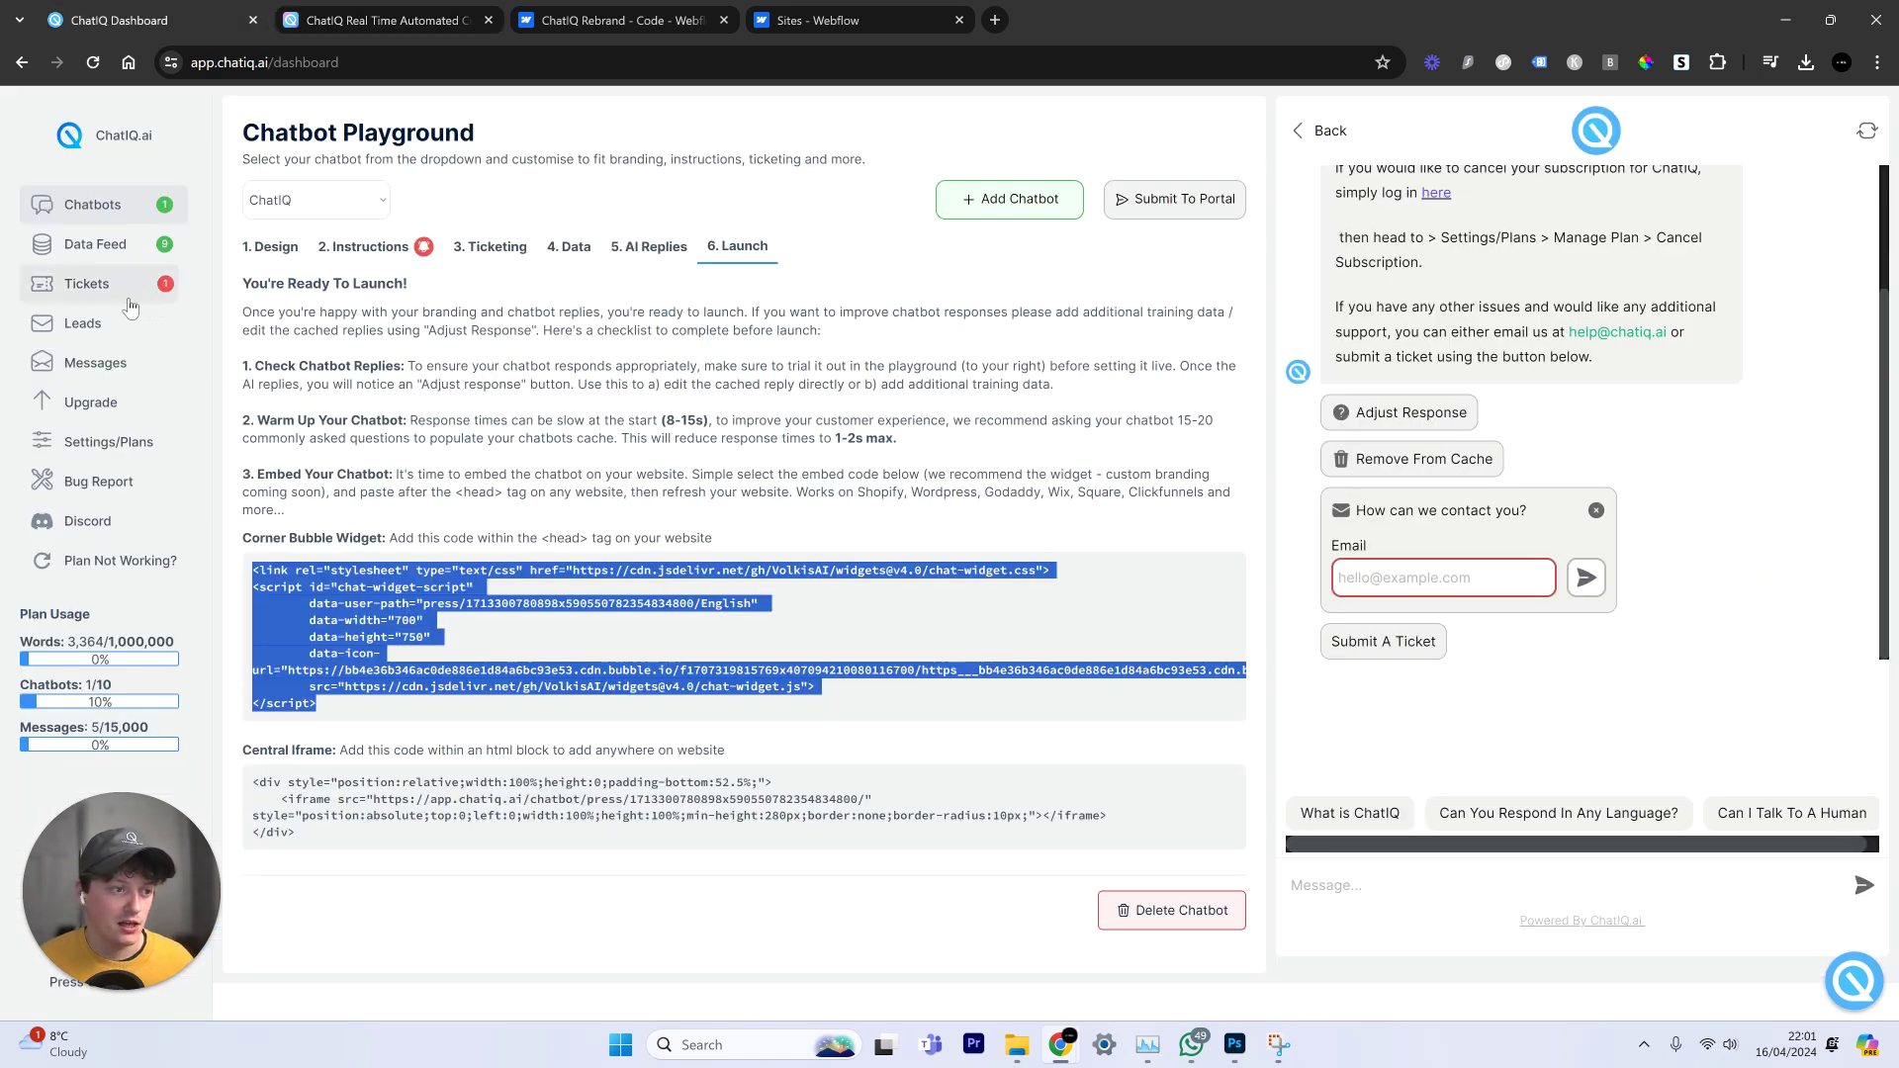
pyautogui.click(86, 283)
pyautogui.click(320, 203)
pyautogui.click(526, 296)
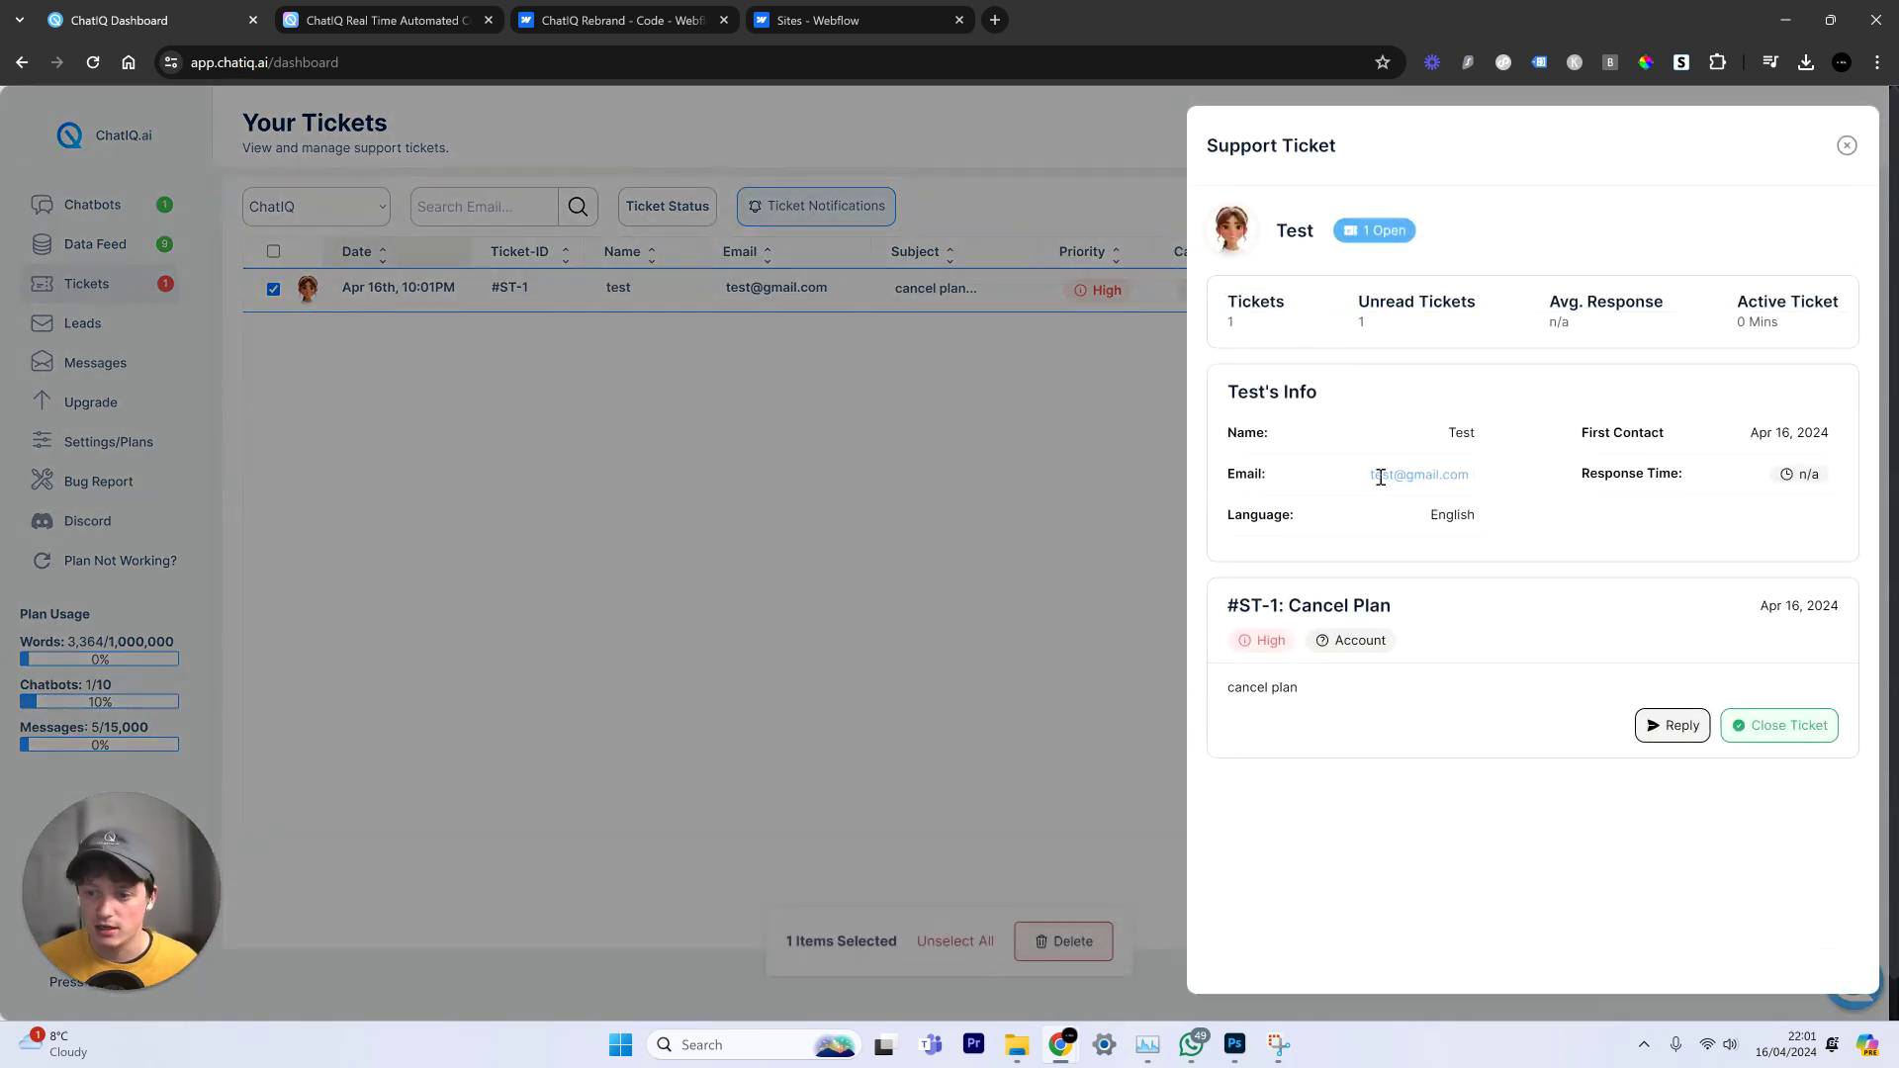
pyautogui.moveTo(1377, 475); pyautogui.dragTo(1515, 512)
pyautogui.click(1409, 501)
pyautogui.tripleClick(1362, 695)
pyautogui.click(1353, 729)
pyautogui.click(1684, 728)
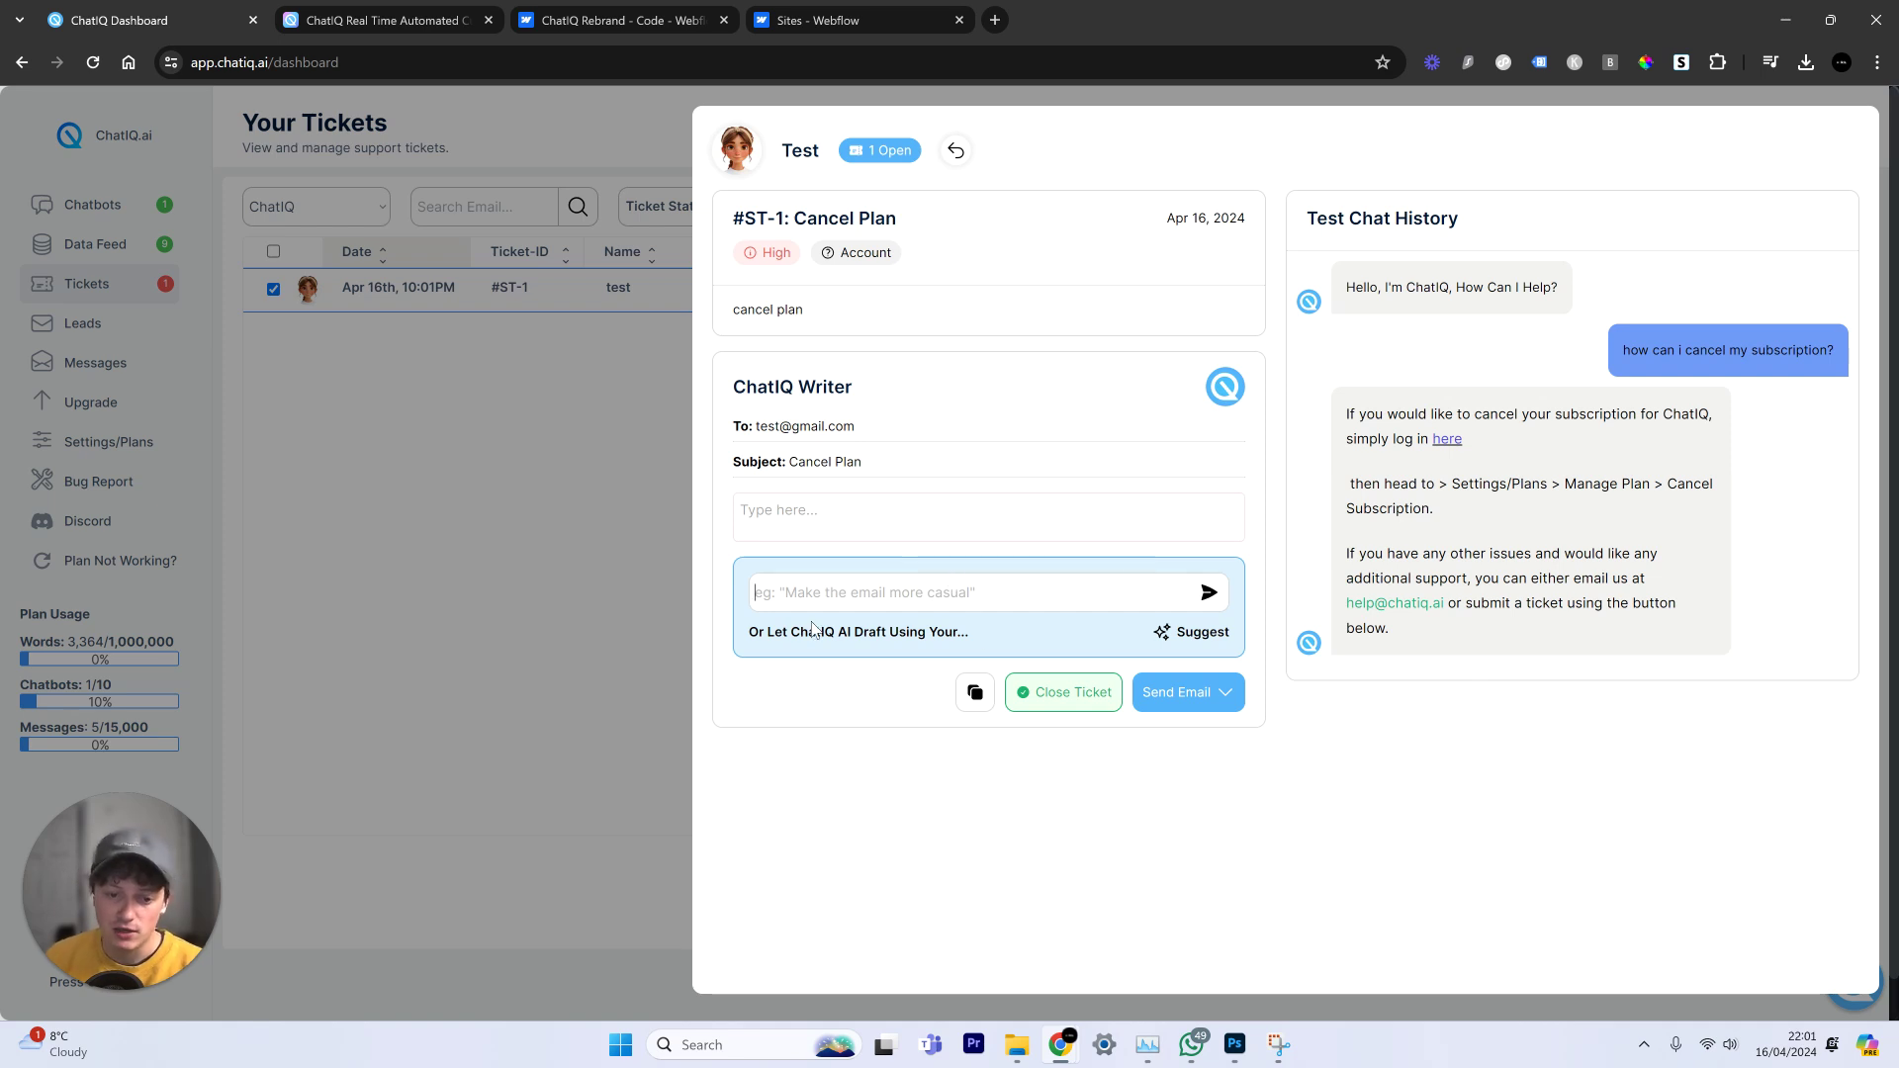
# Step: Generate a cancellation-confirmation email draft in ChatIQ Writer from a pasted prompt
pyautogui.click(930, 579)
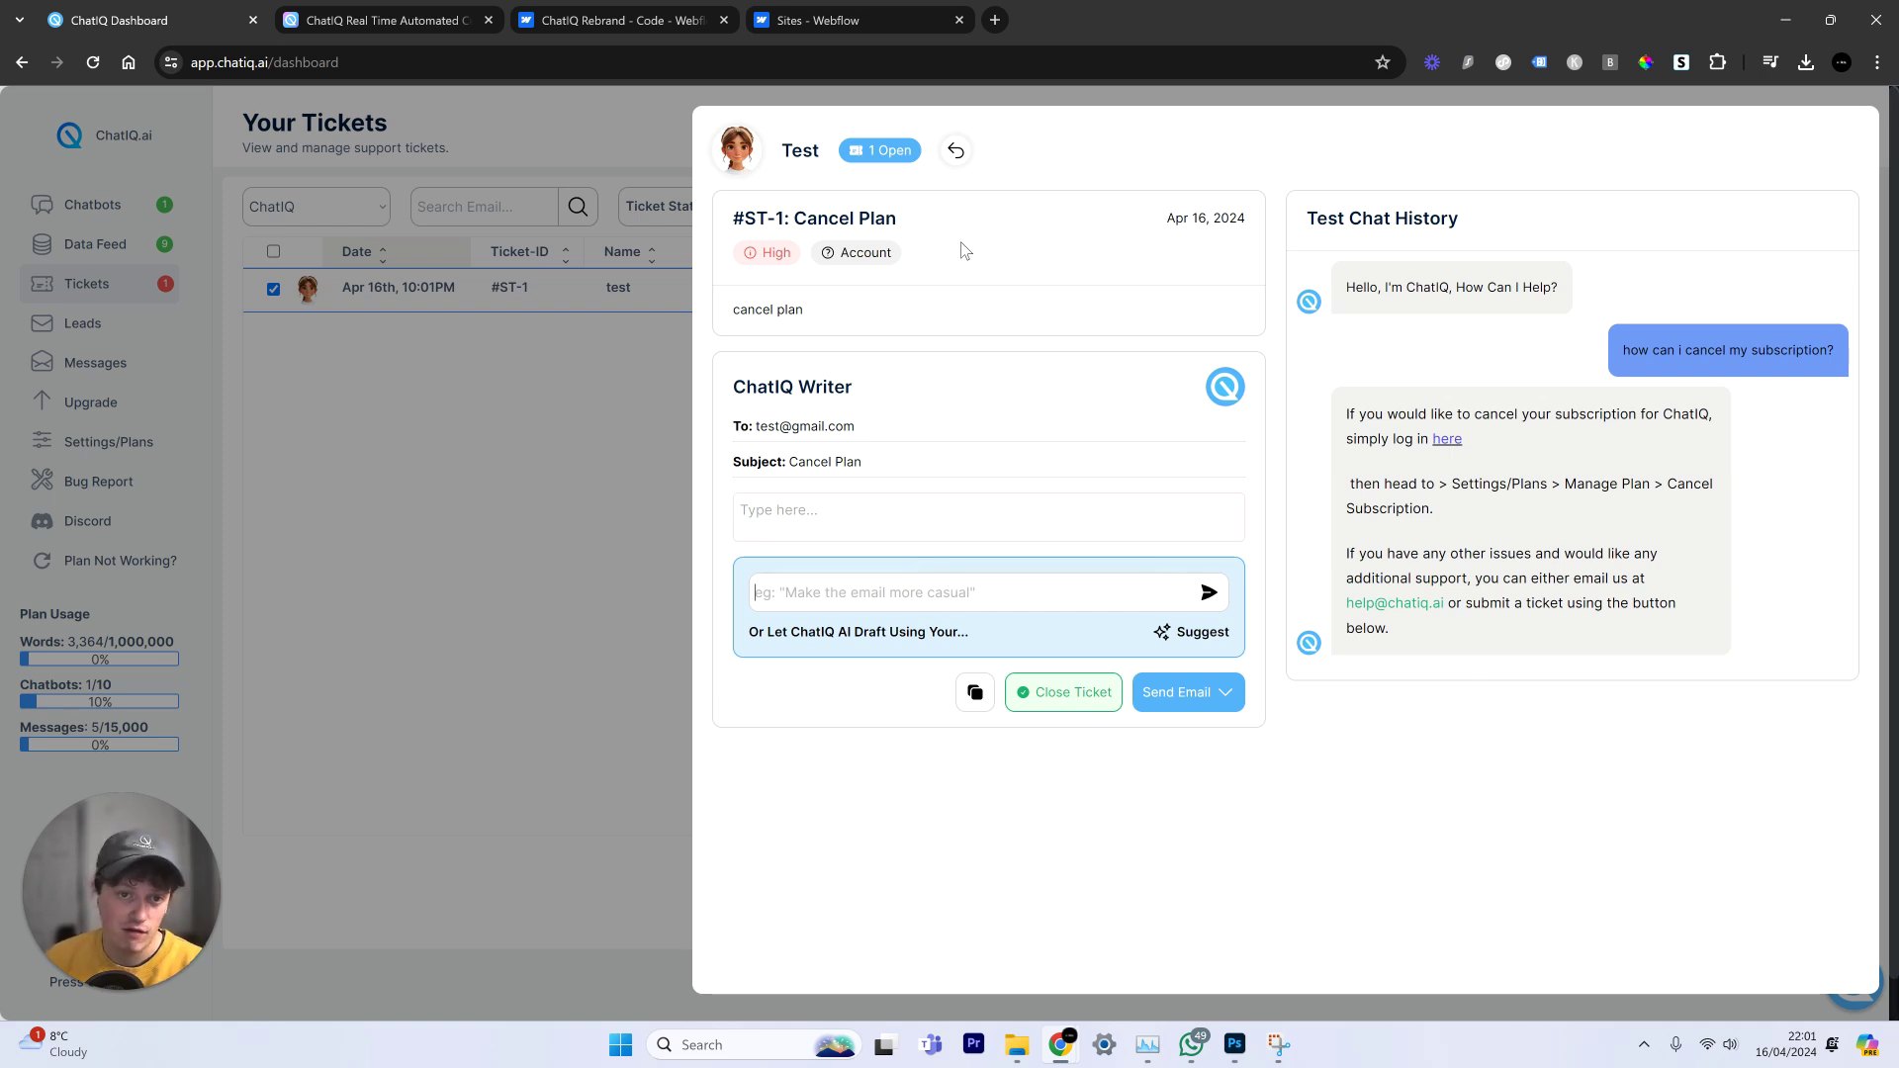
pyautogui.hotkey('ctrl', 'v')
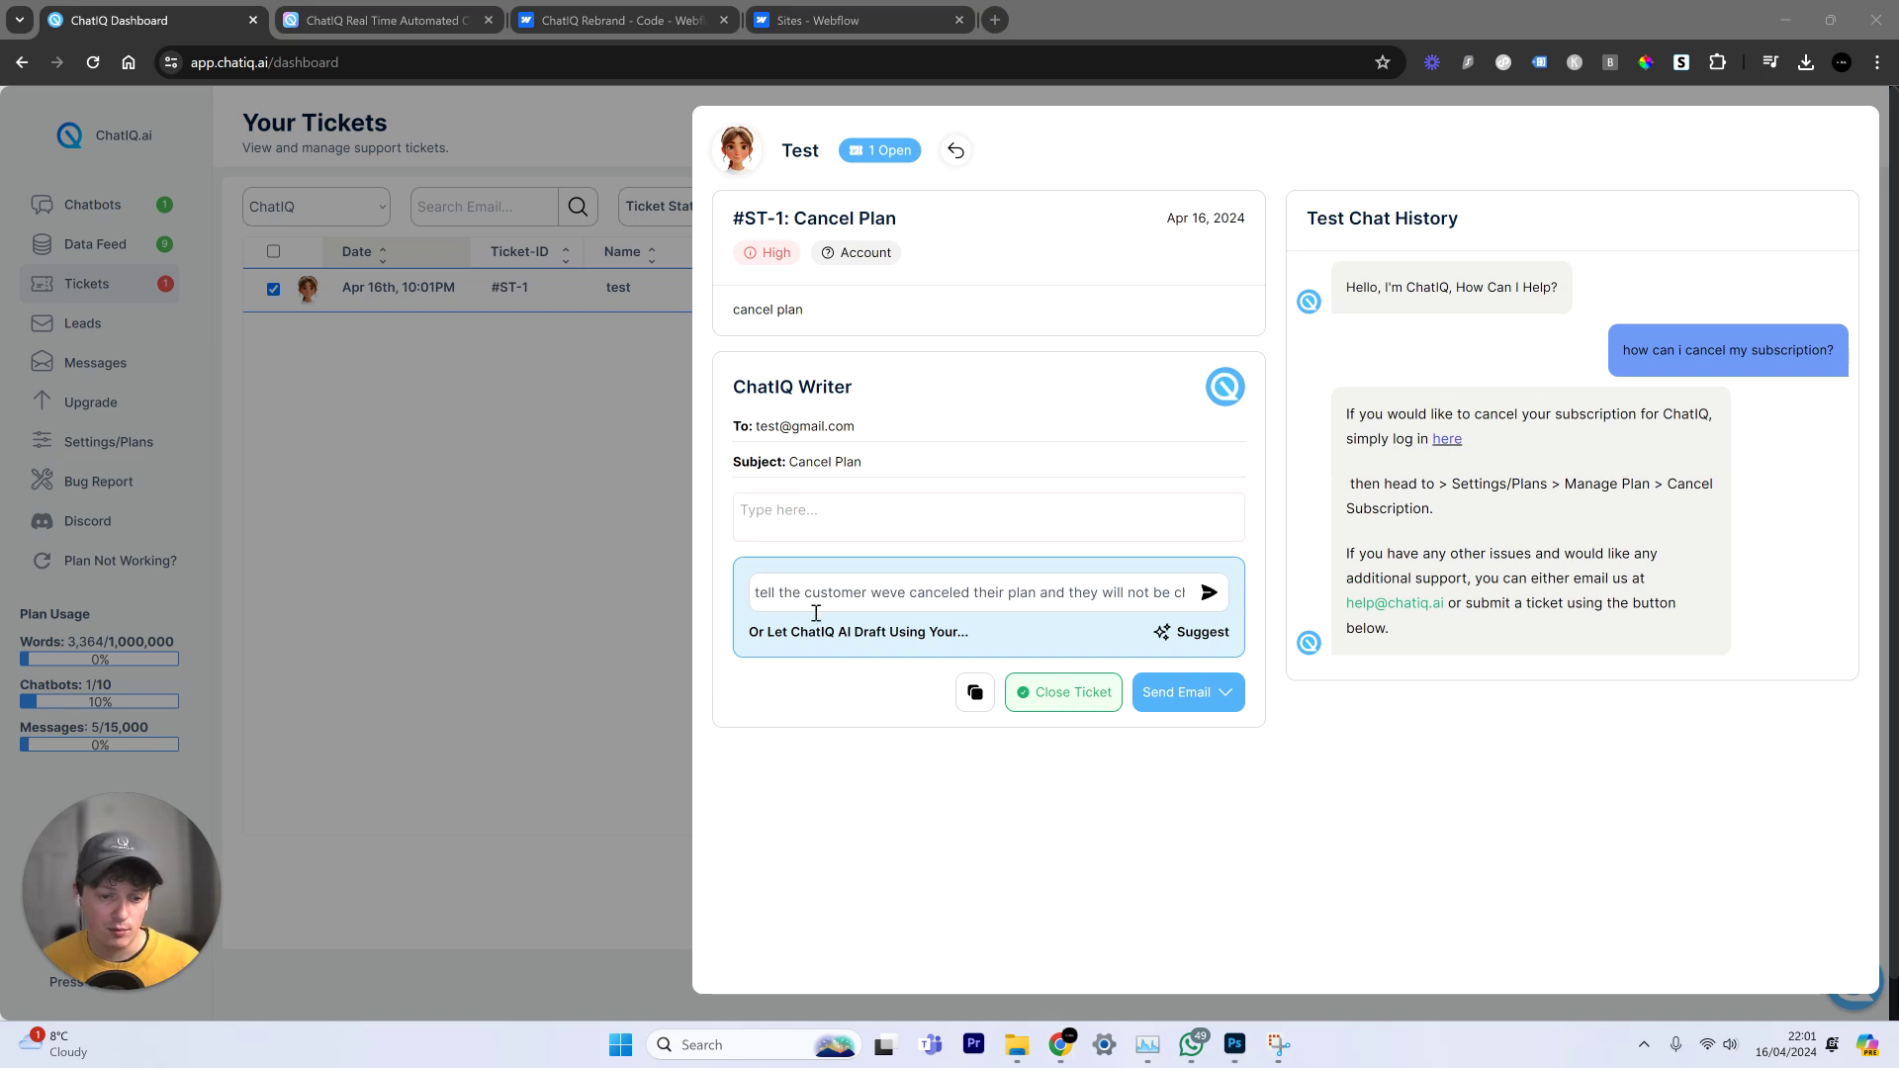
pyautogui.moveTo(1045, 593); pyautogui.dragTo(1187, 592)
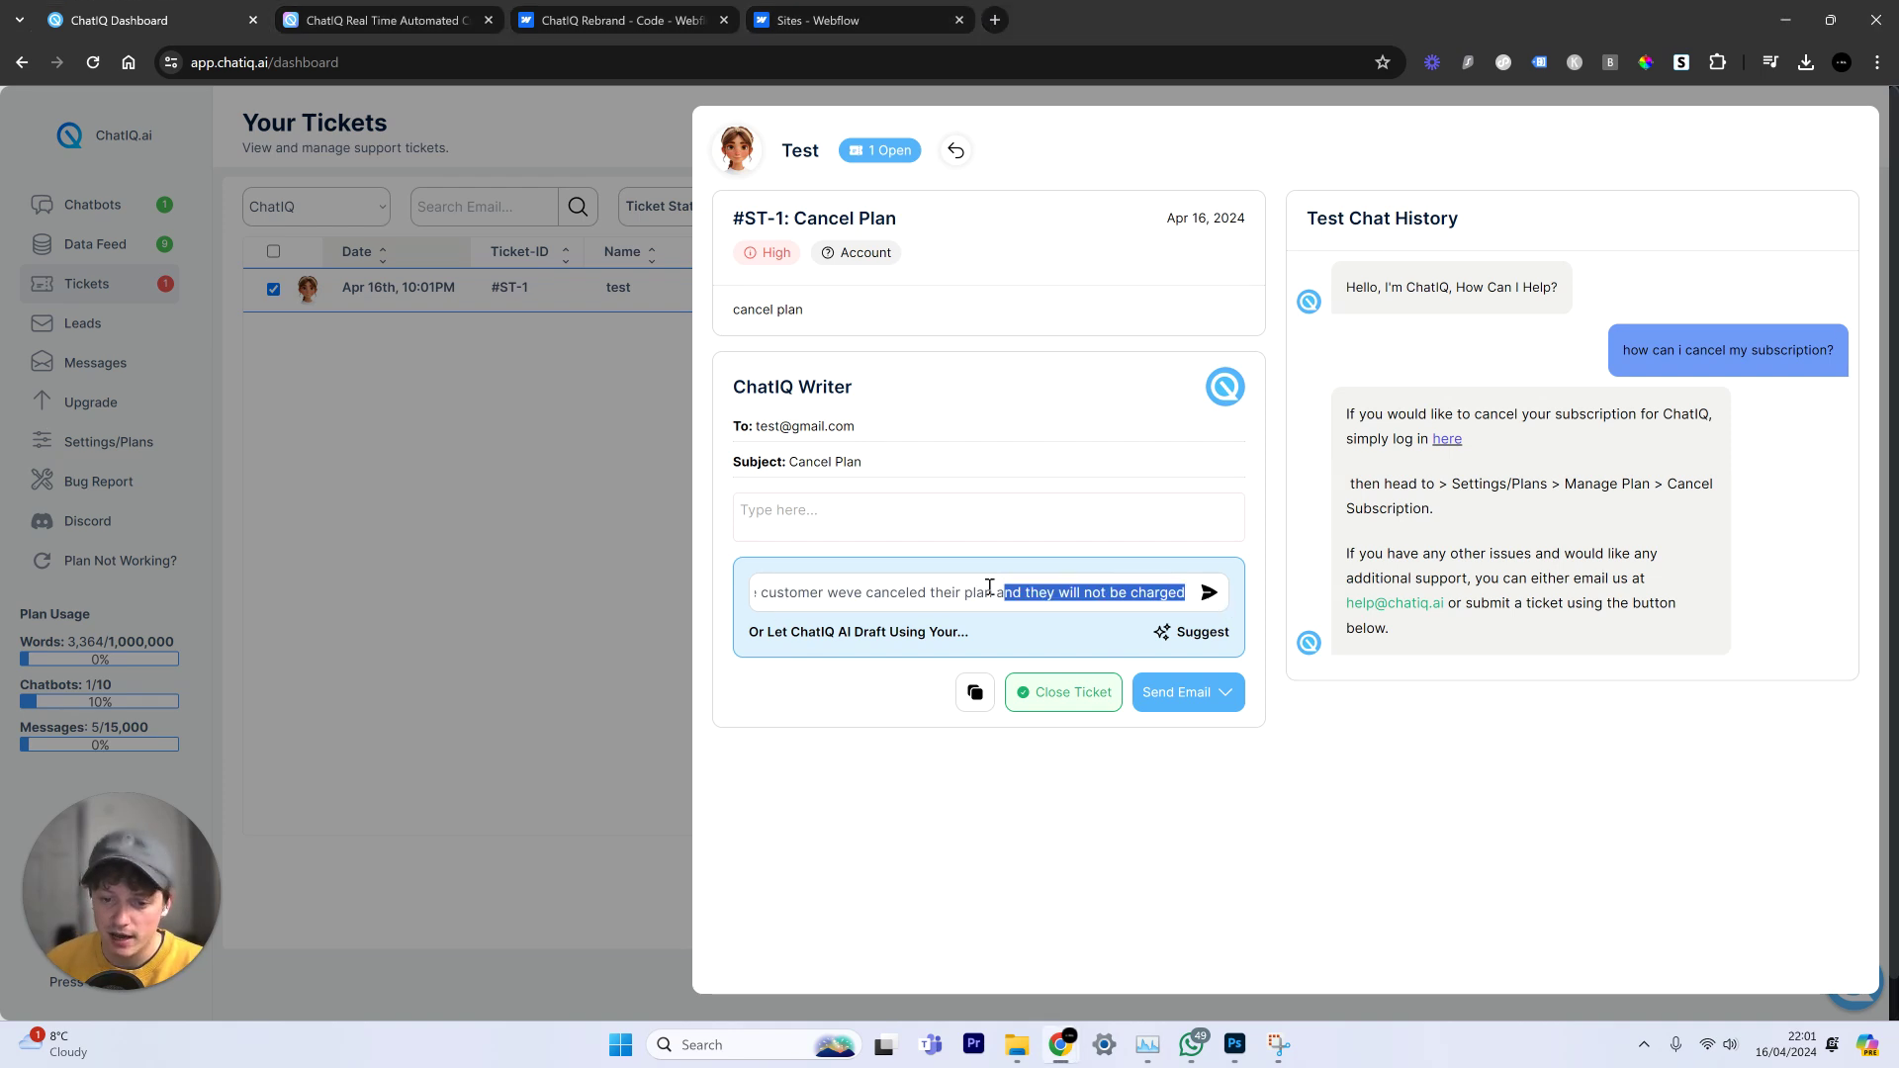
pyautogui.click(1202, 596)
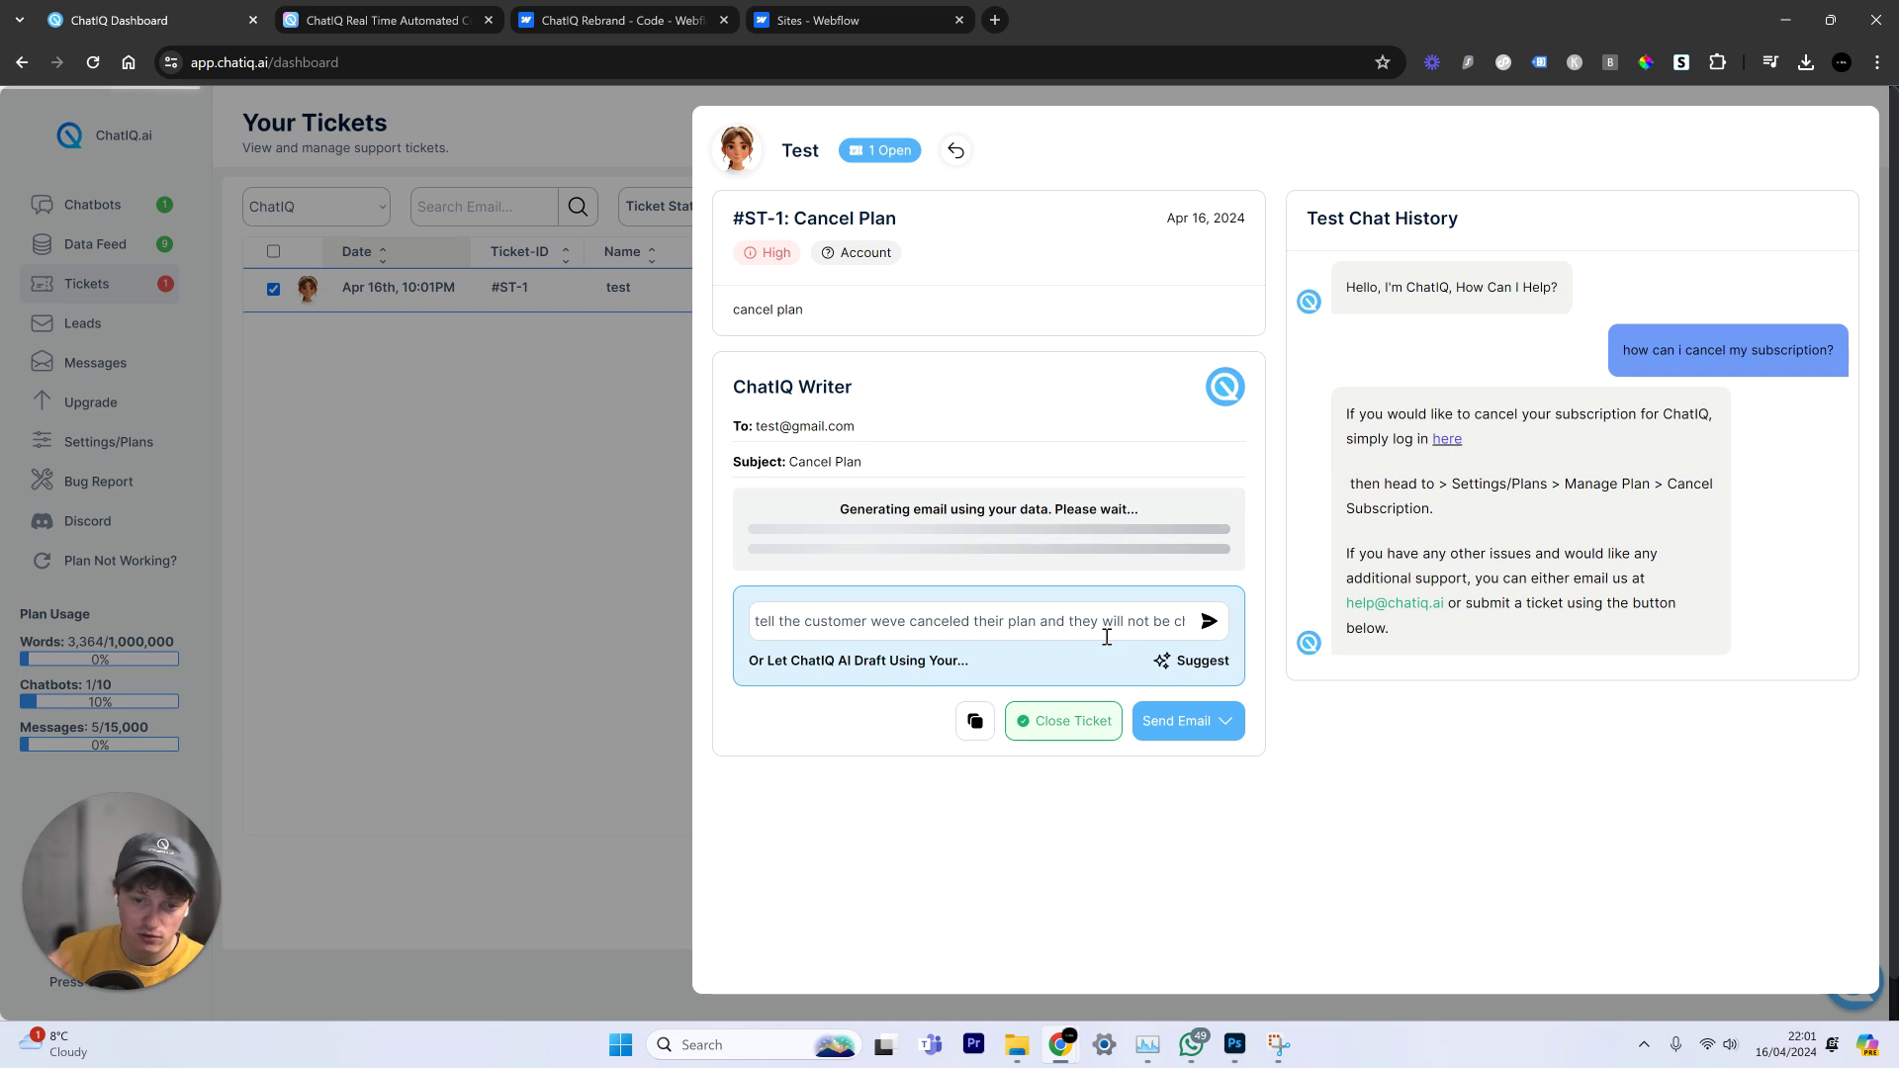
# Step: Remove the 'Cancellation Confirmation' heading and add a 'Customer Support' sign-off line
pyautogui.doubleClick(827, 518)
pyautogui.press('BackSpace')
pyautogui.doubleClick(786, 512)
pyautogui.press('BackSpace')
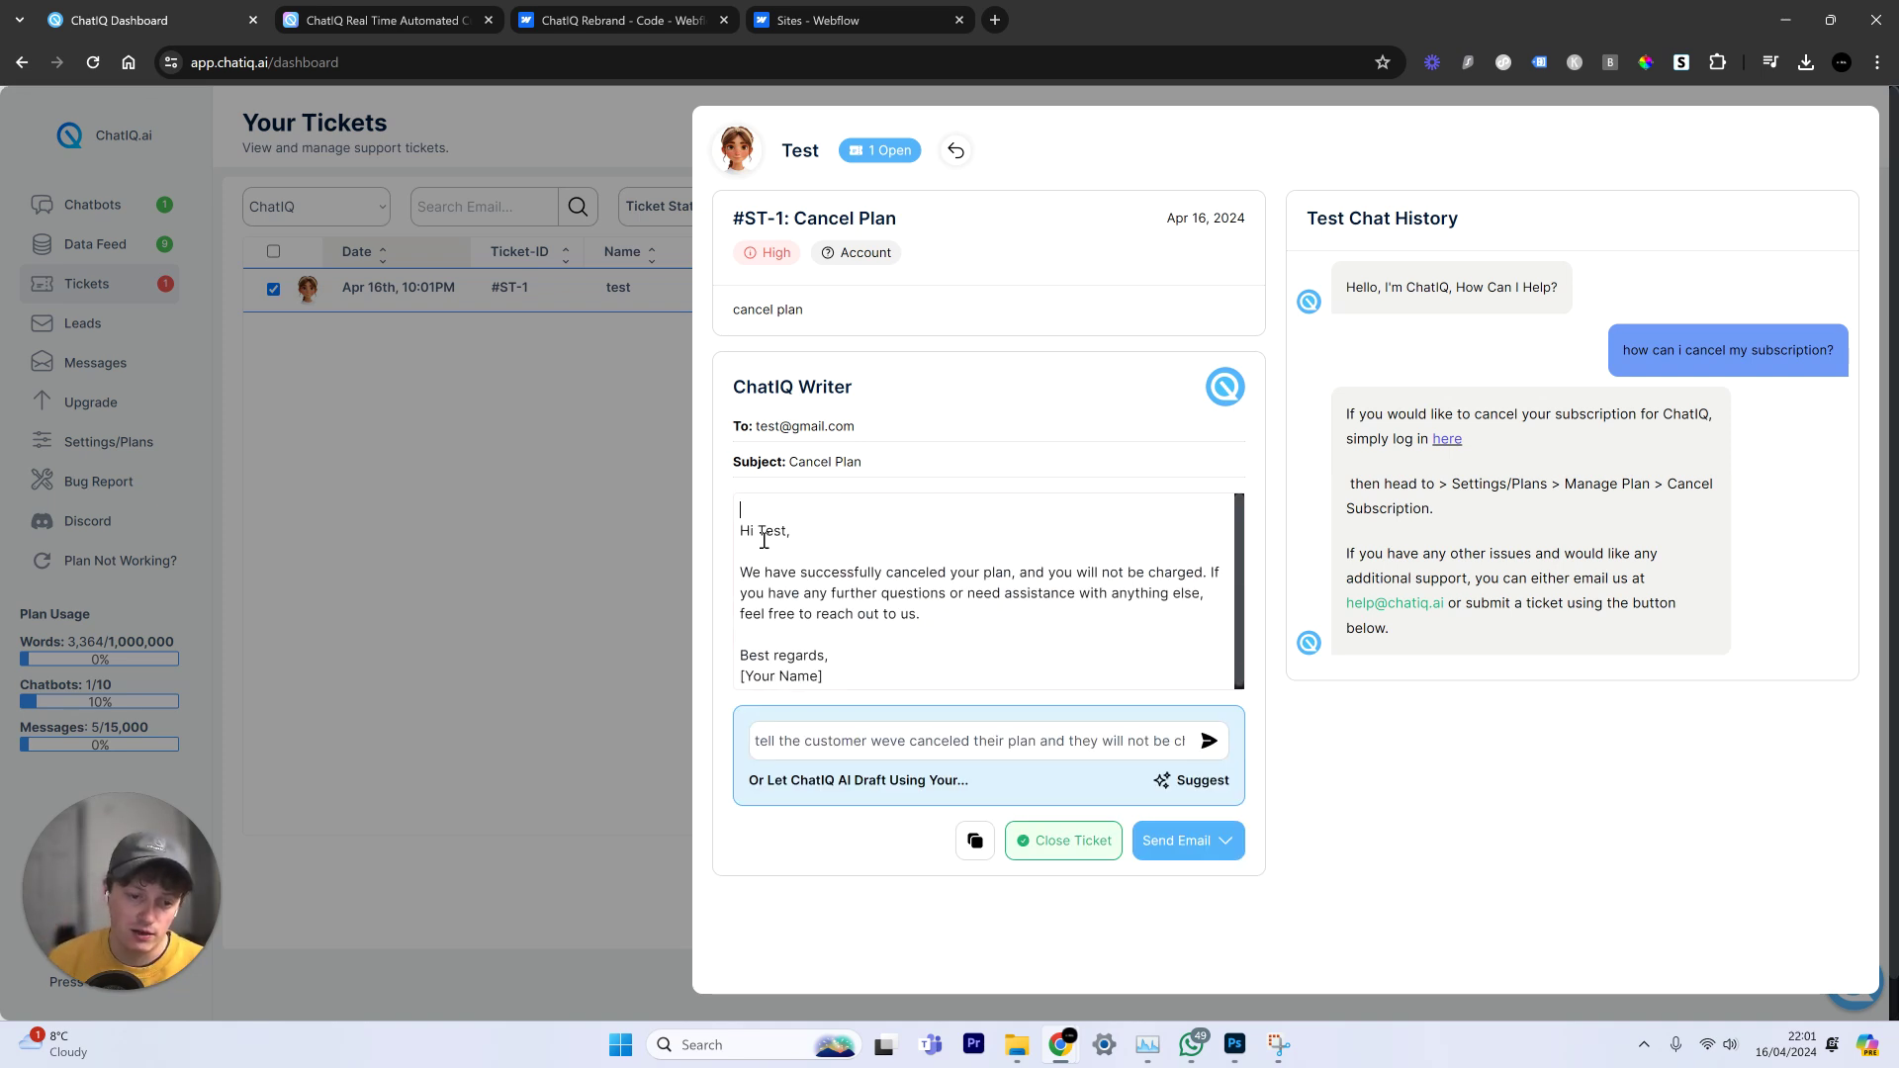
pyautogui.press('BackSpace')
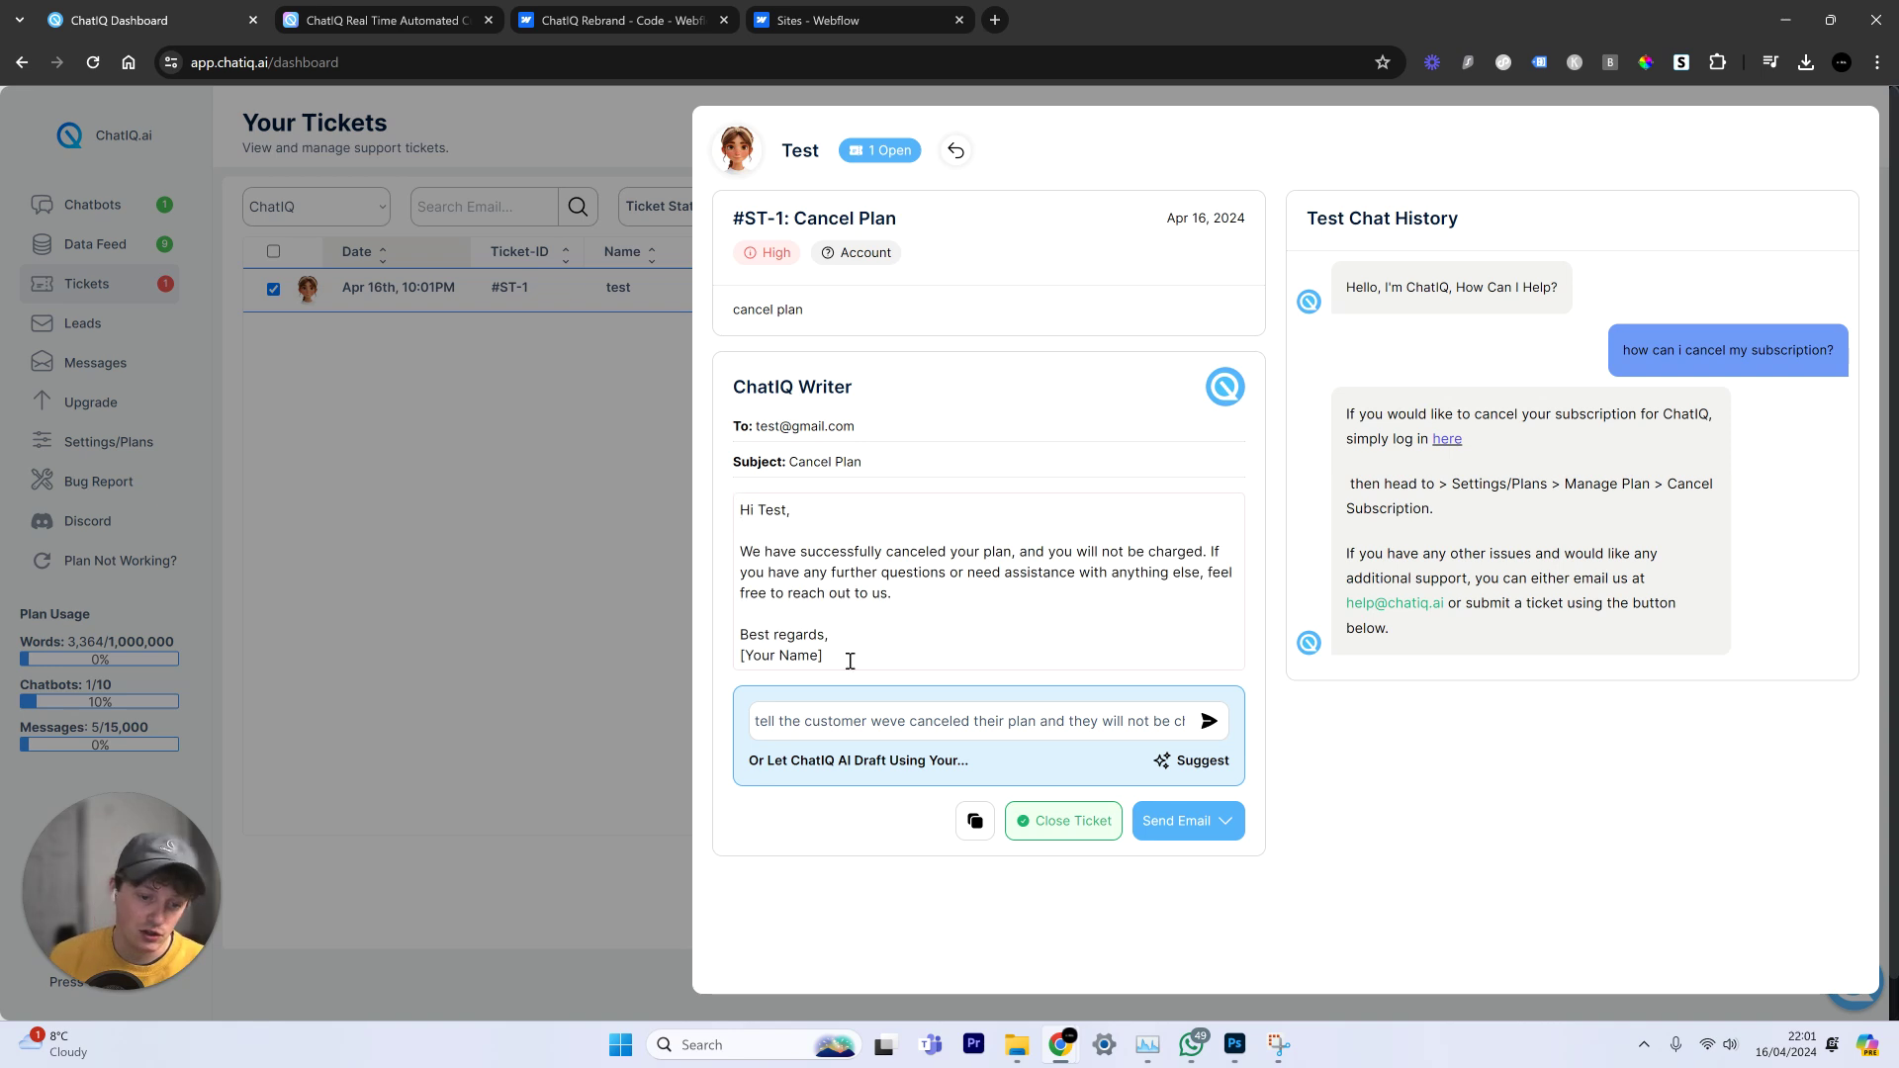
pyautogui.moveTo(849, 656); pyautogui.dragTo(705, 660)
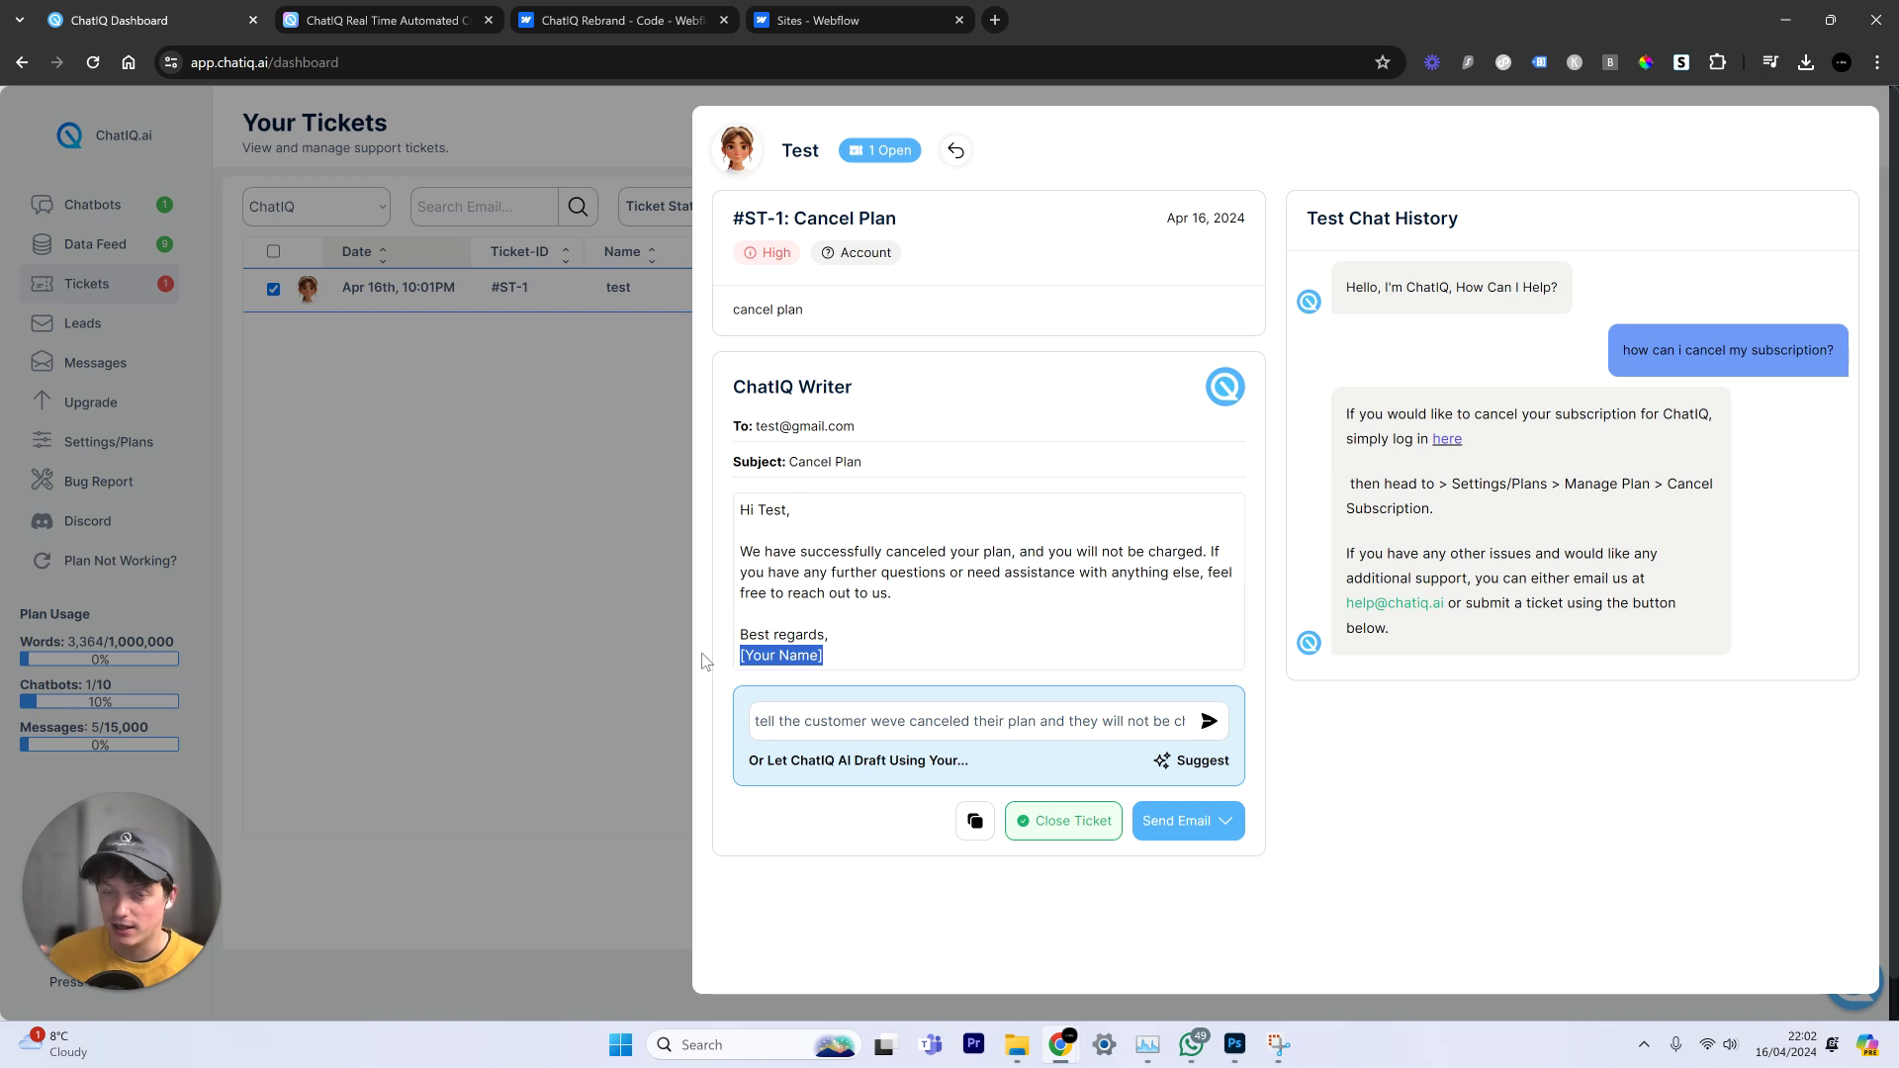
pyautogui.write('Emma')
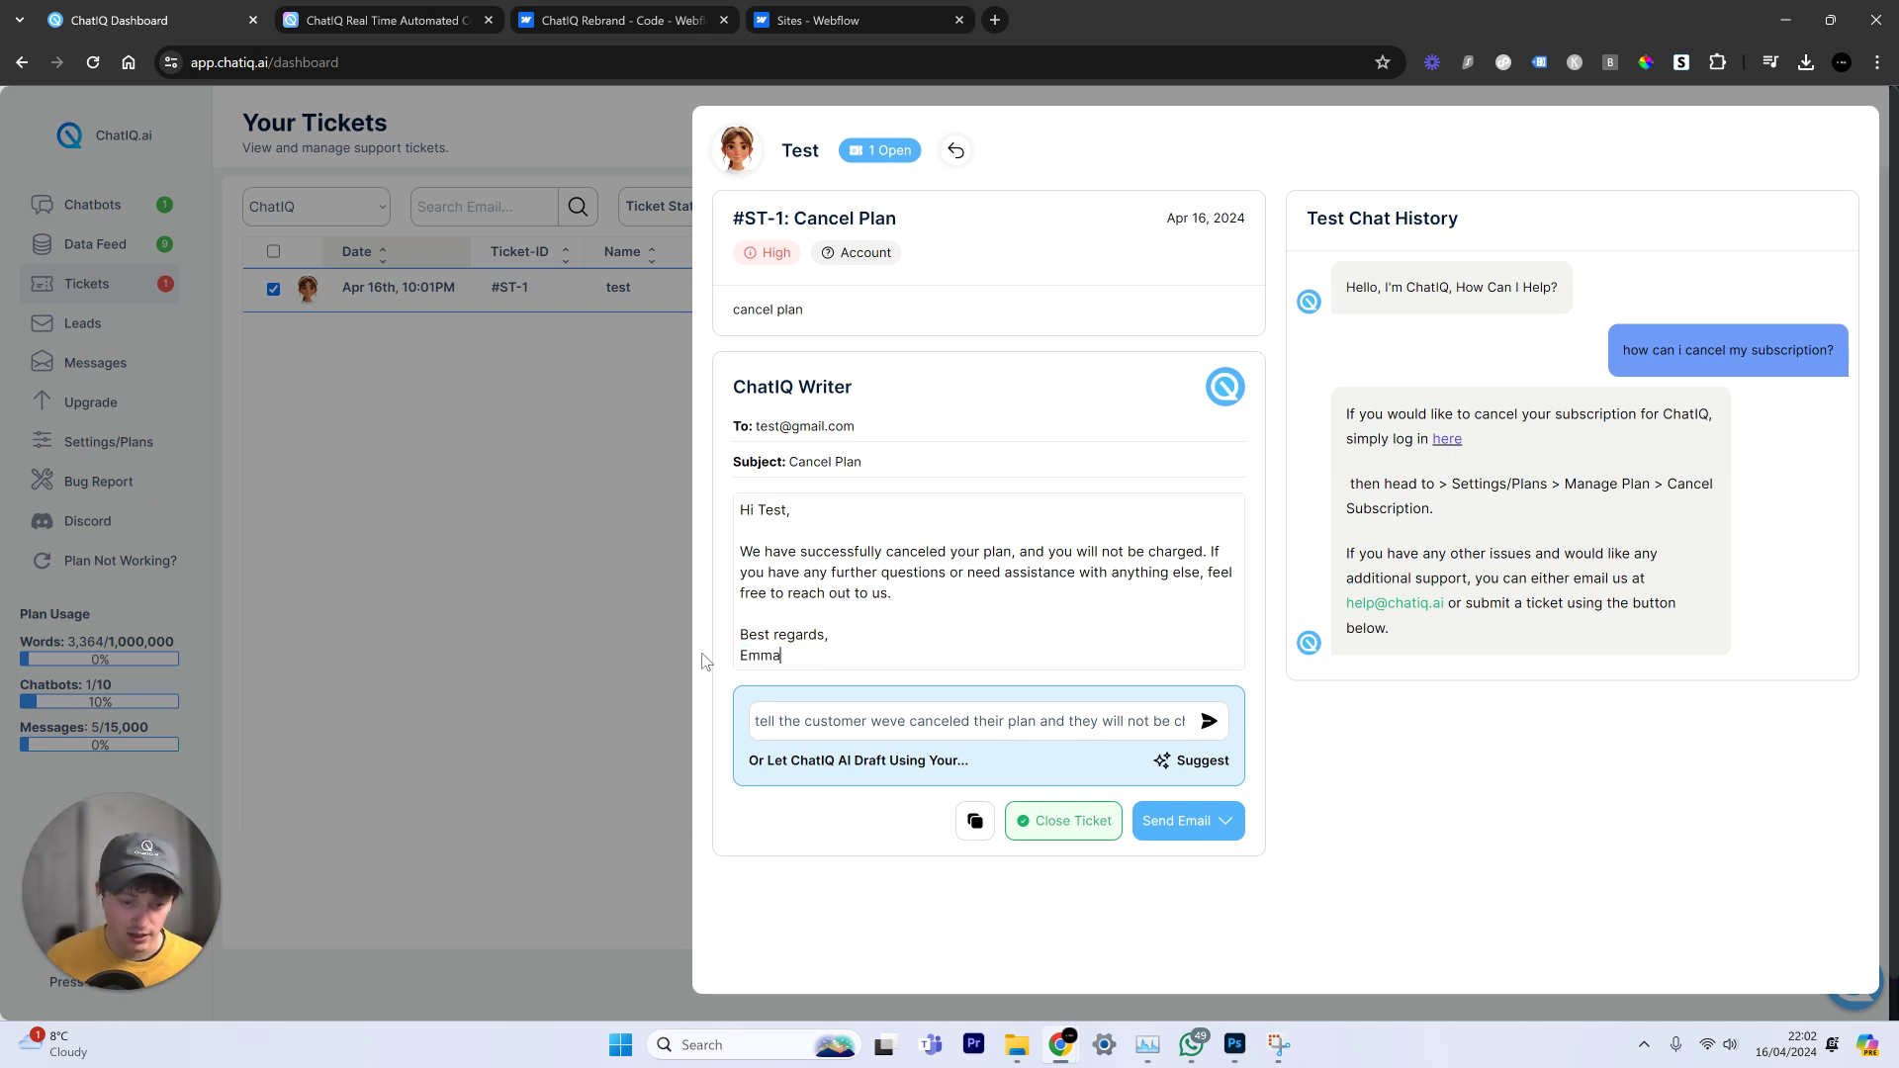
pyautogui.press('Return')
pyautogui.write('Customer Support')
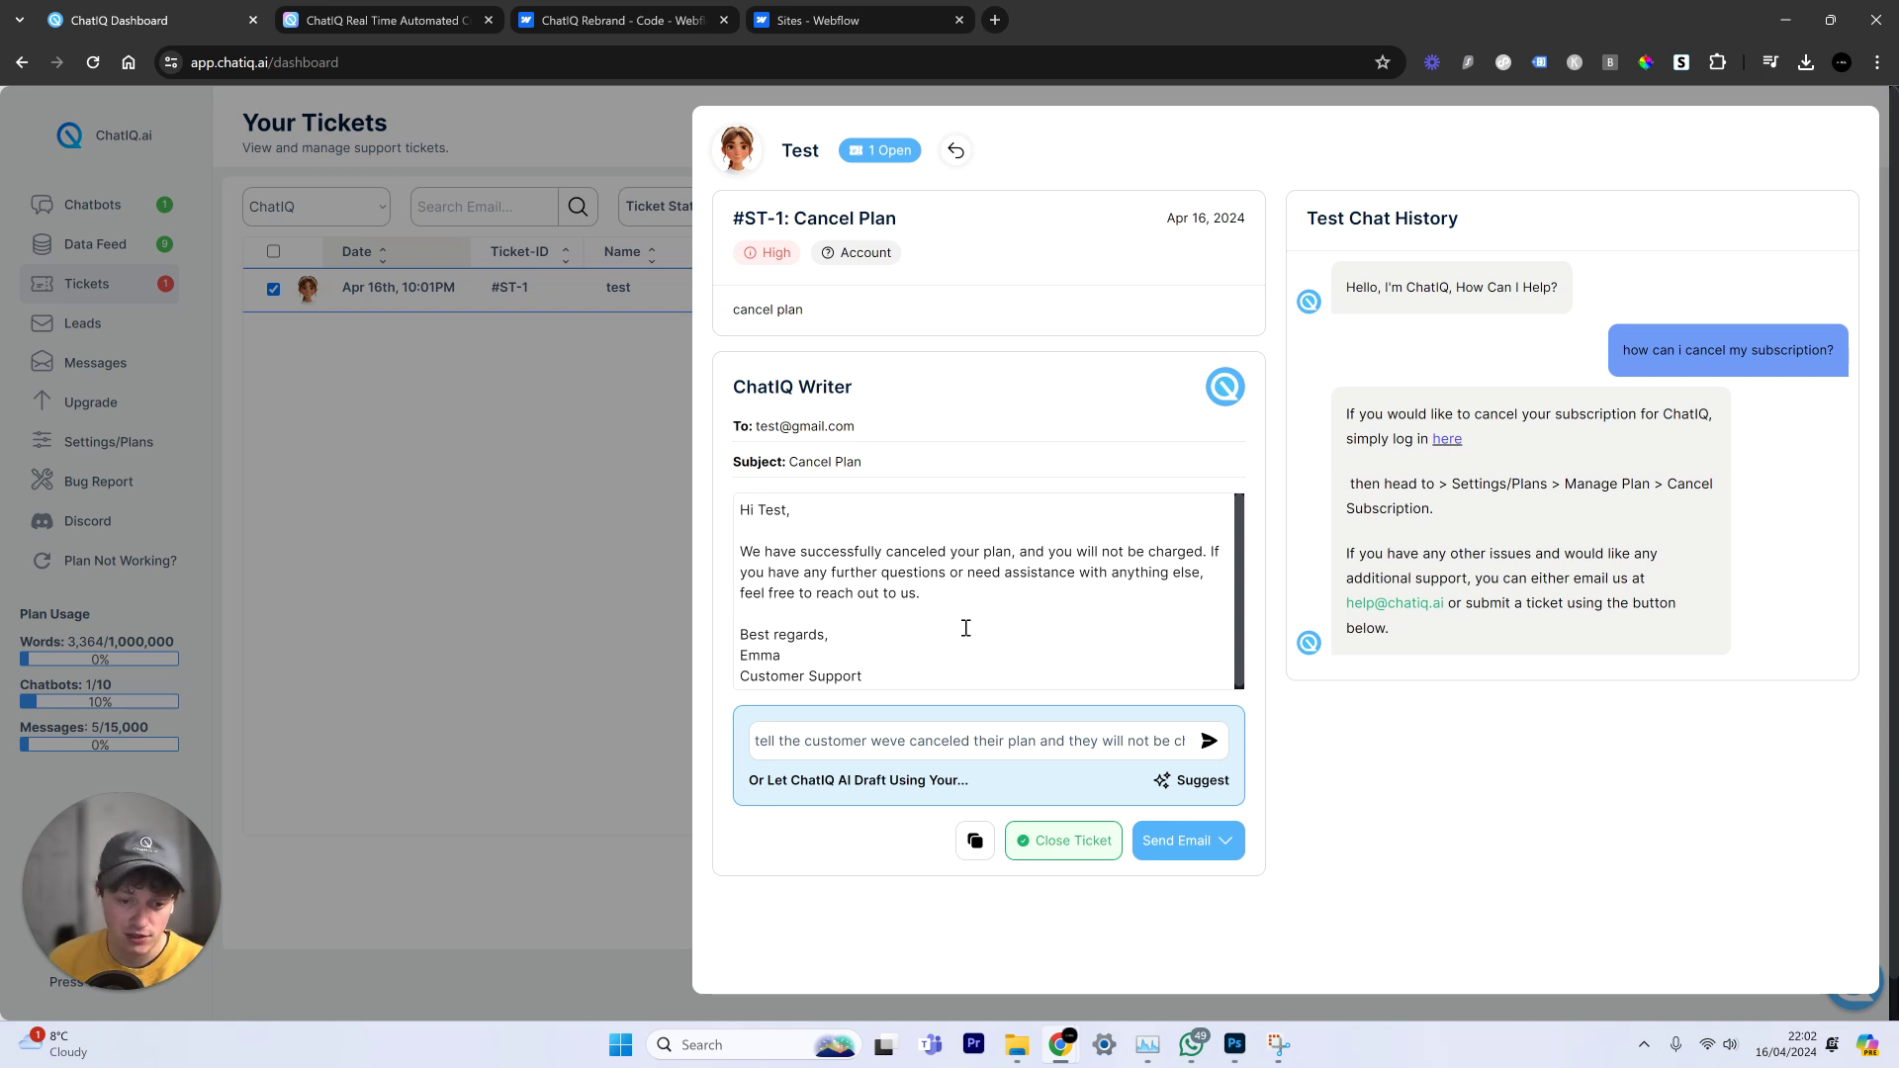
# Step: Check the Send Email options, close the ticket, and go to Settings integrations
pyautogui.click(1226, 840)
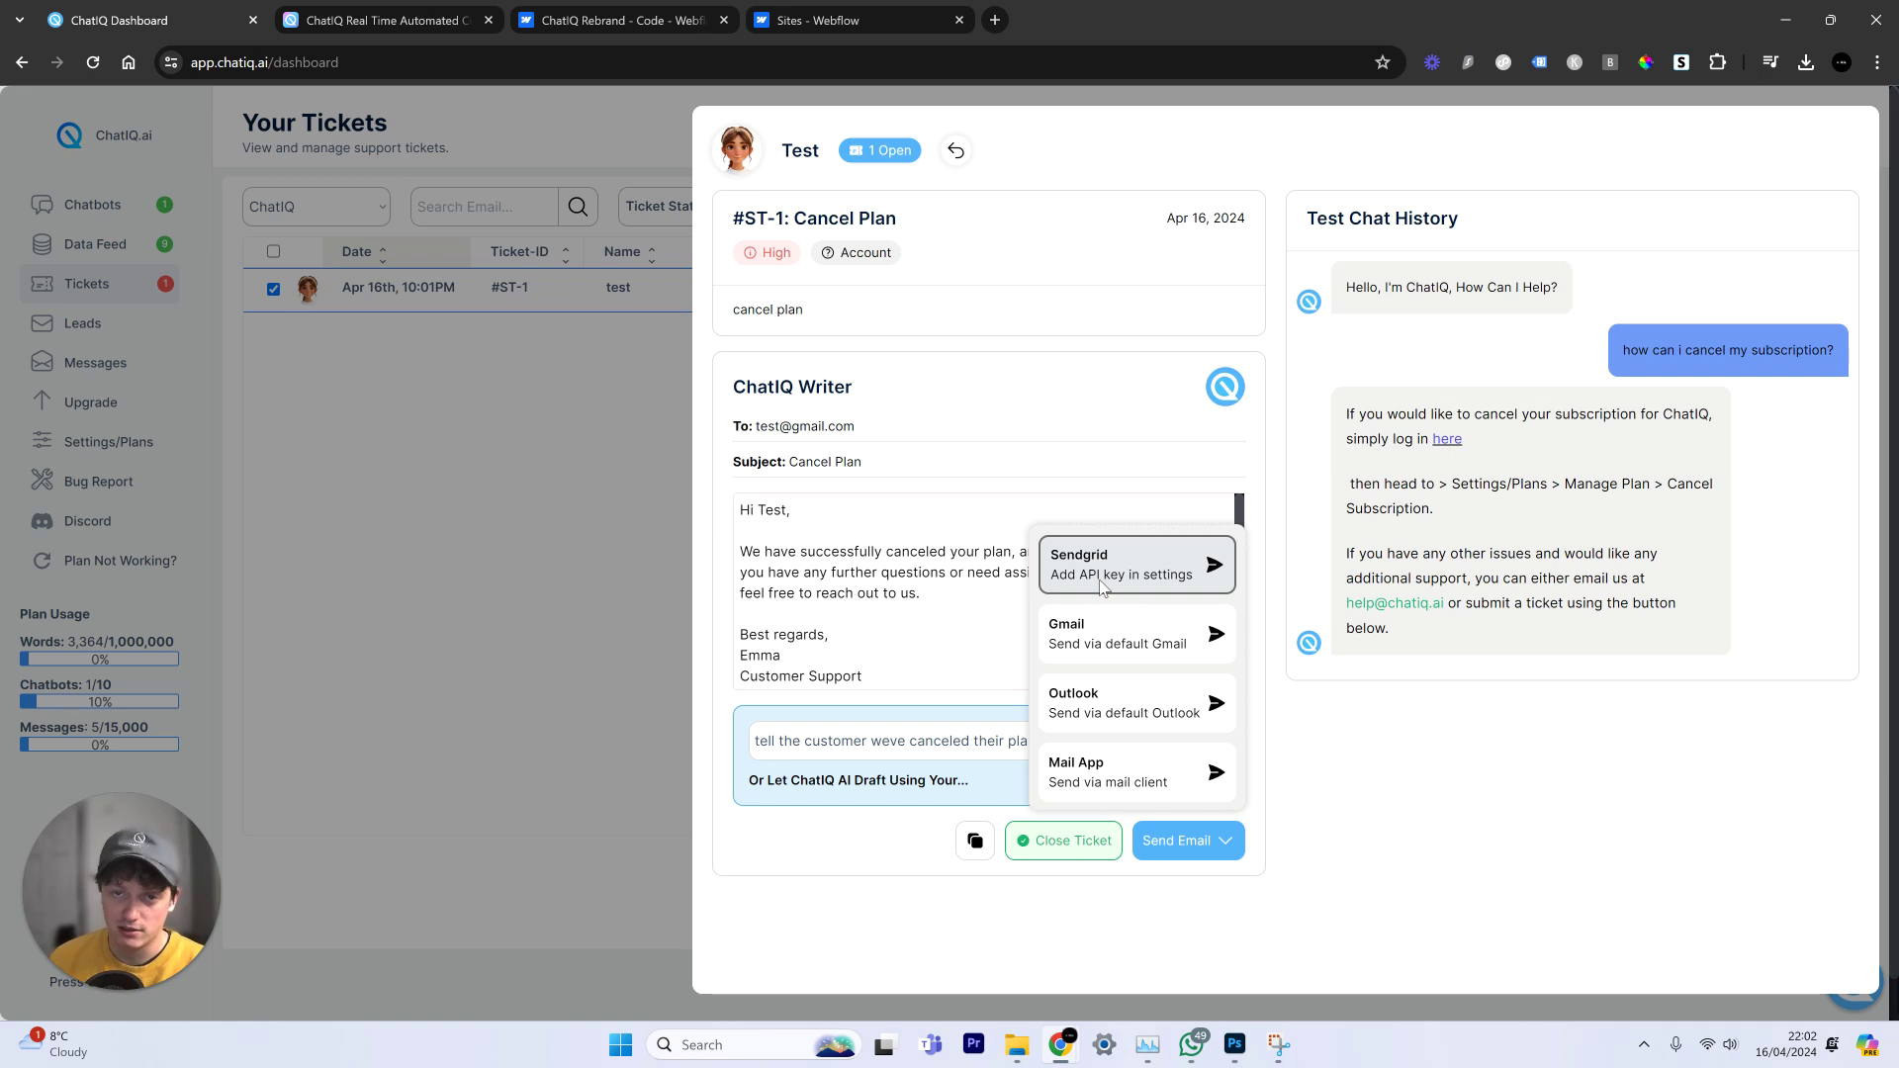
pyautogui.click(559, 572)
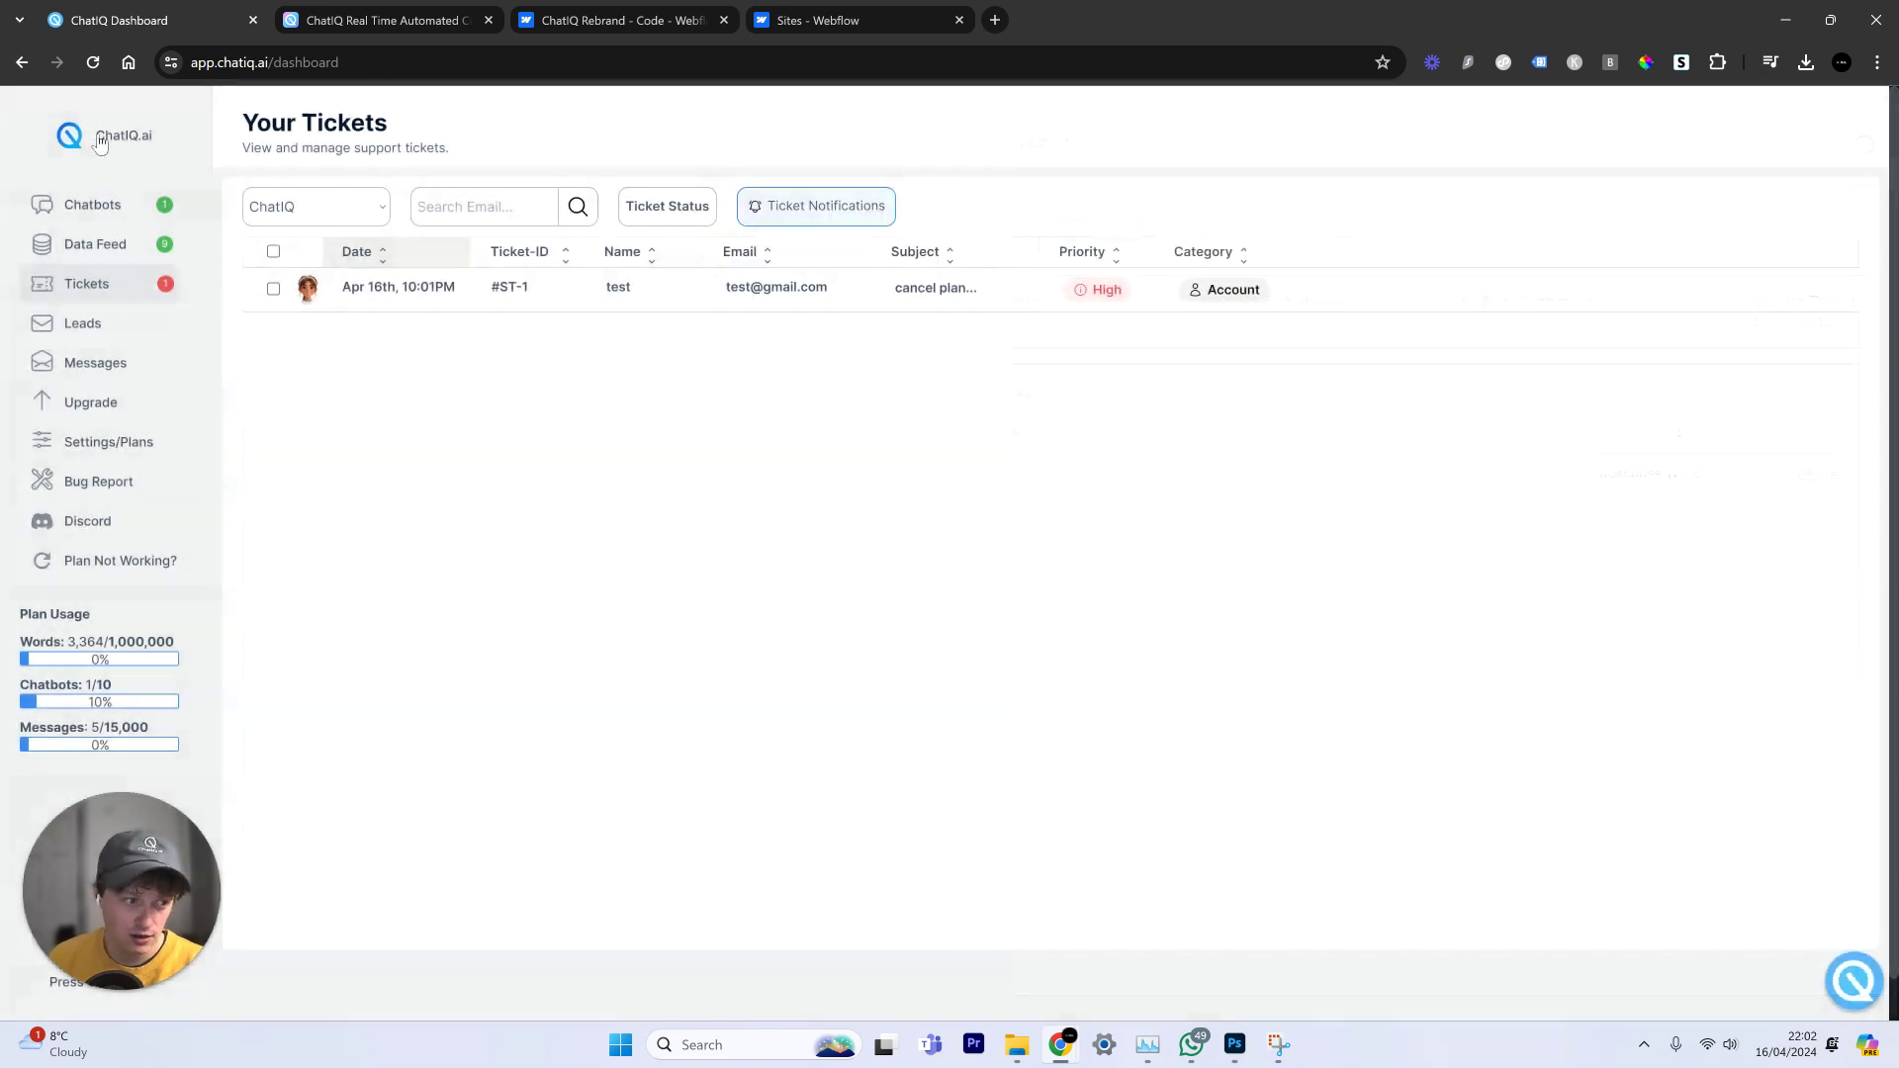
pyautogui.click(111, 442)
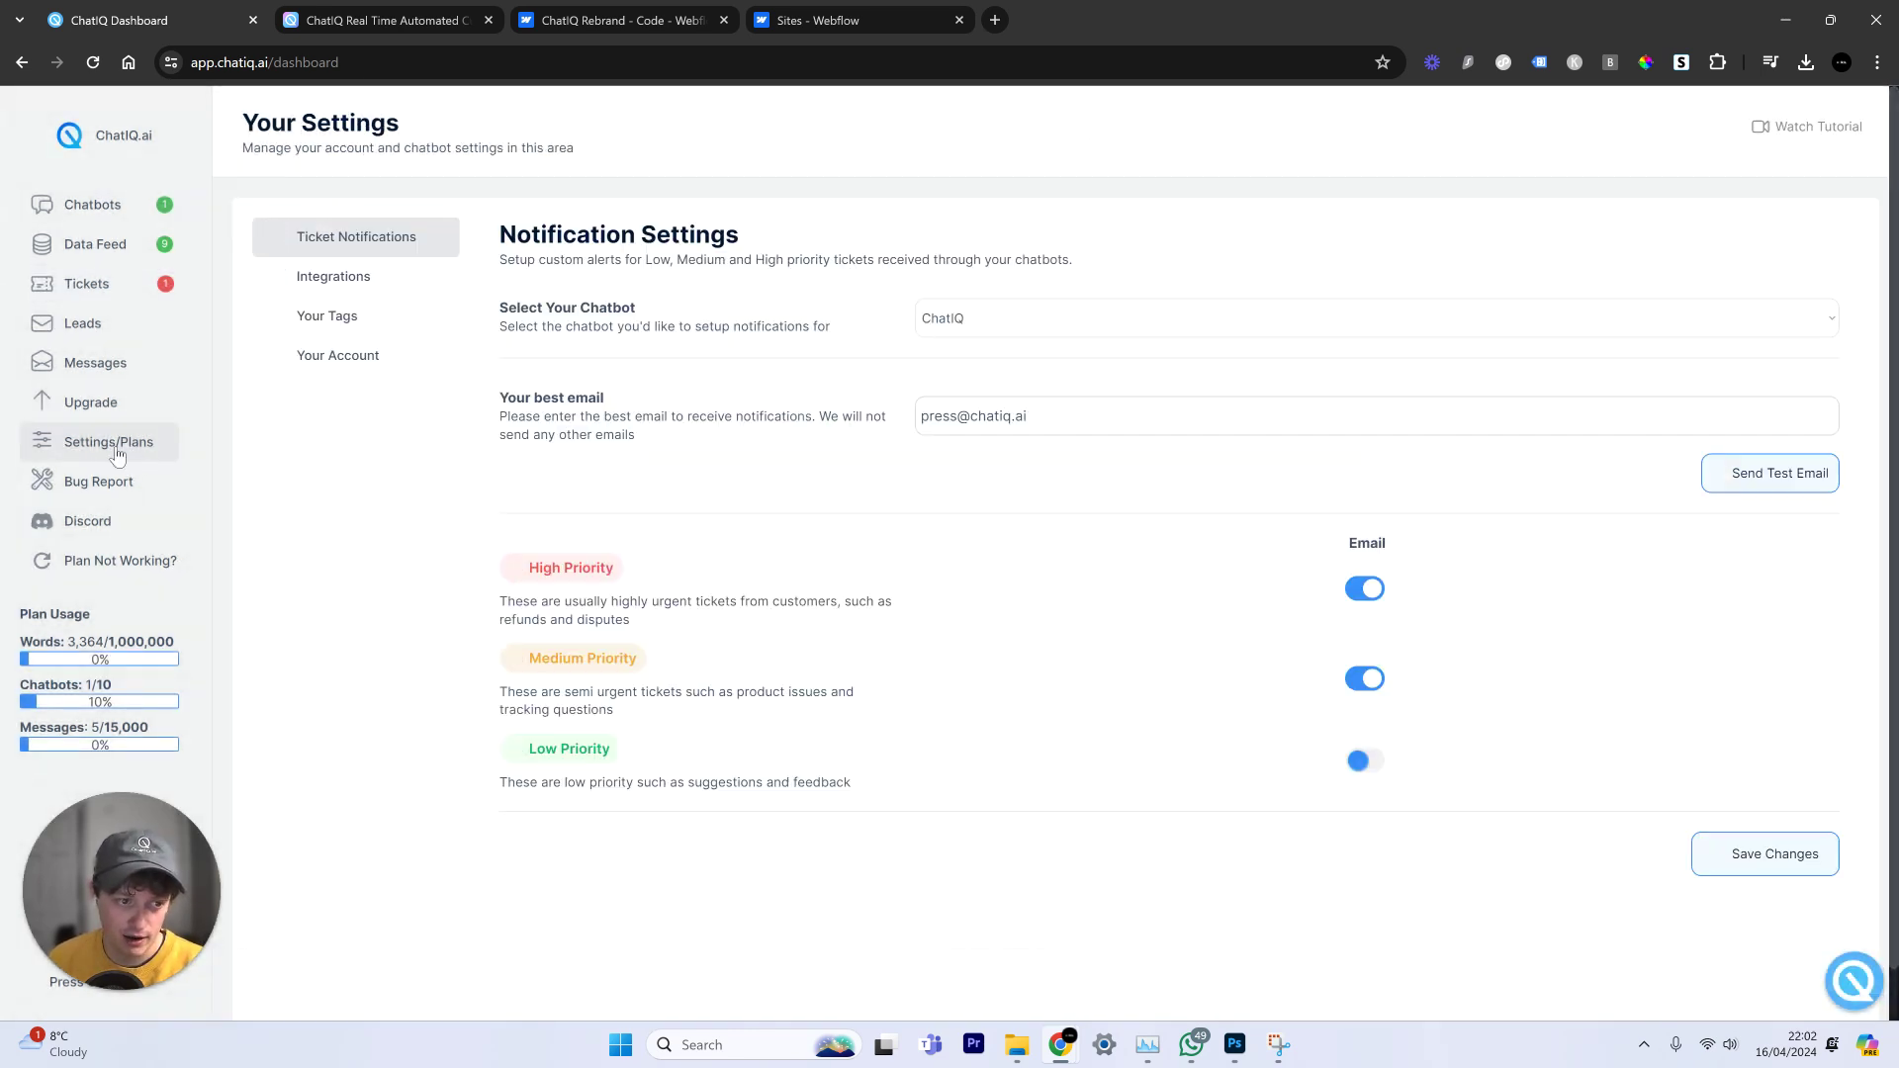
pyautogui.click(375, 284)
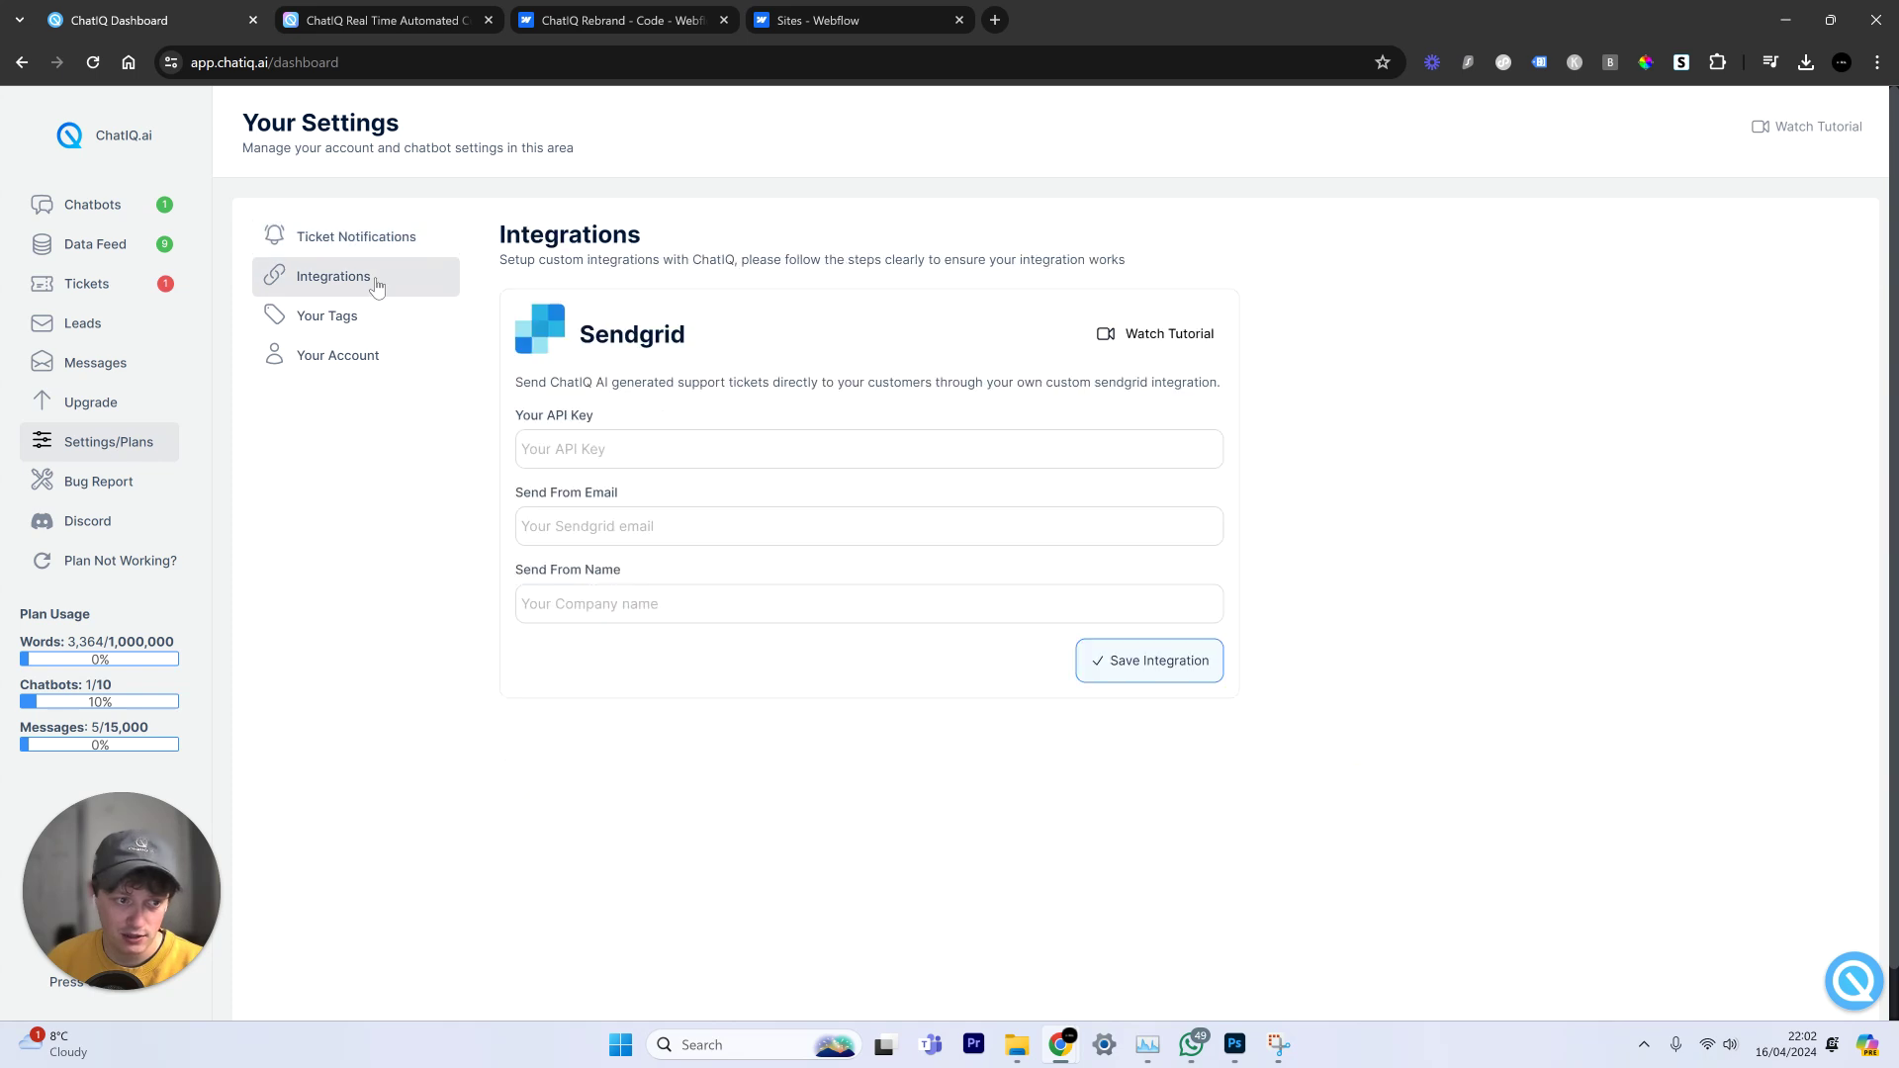
# Step: Enter the Sendgrid API key, the help sender address and sender name 'ChatIQ Support'
pyautogui.click(585, 431)
pyautogui.write('XXXXXXX')
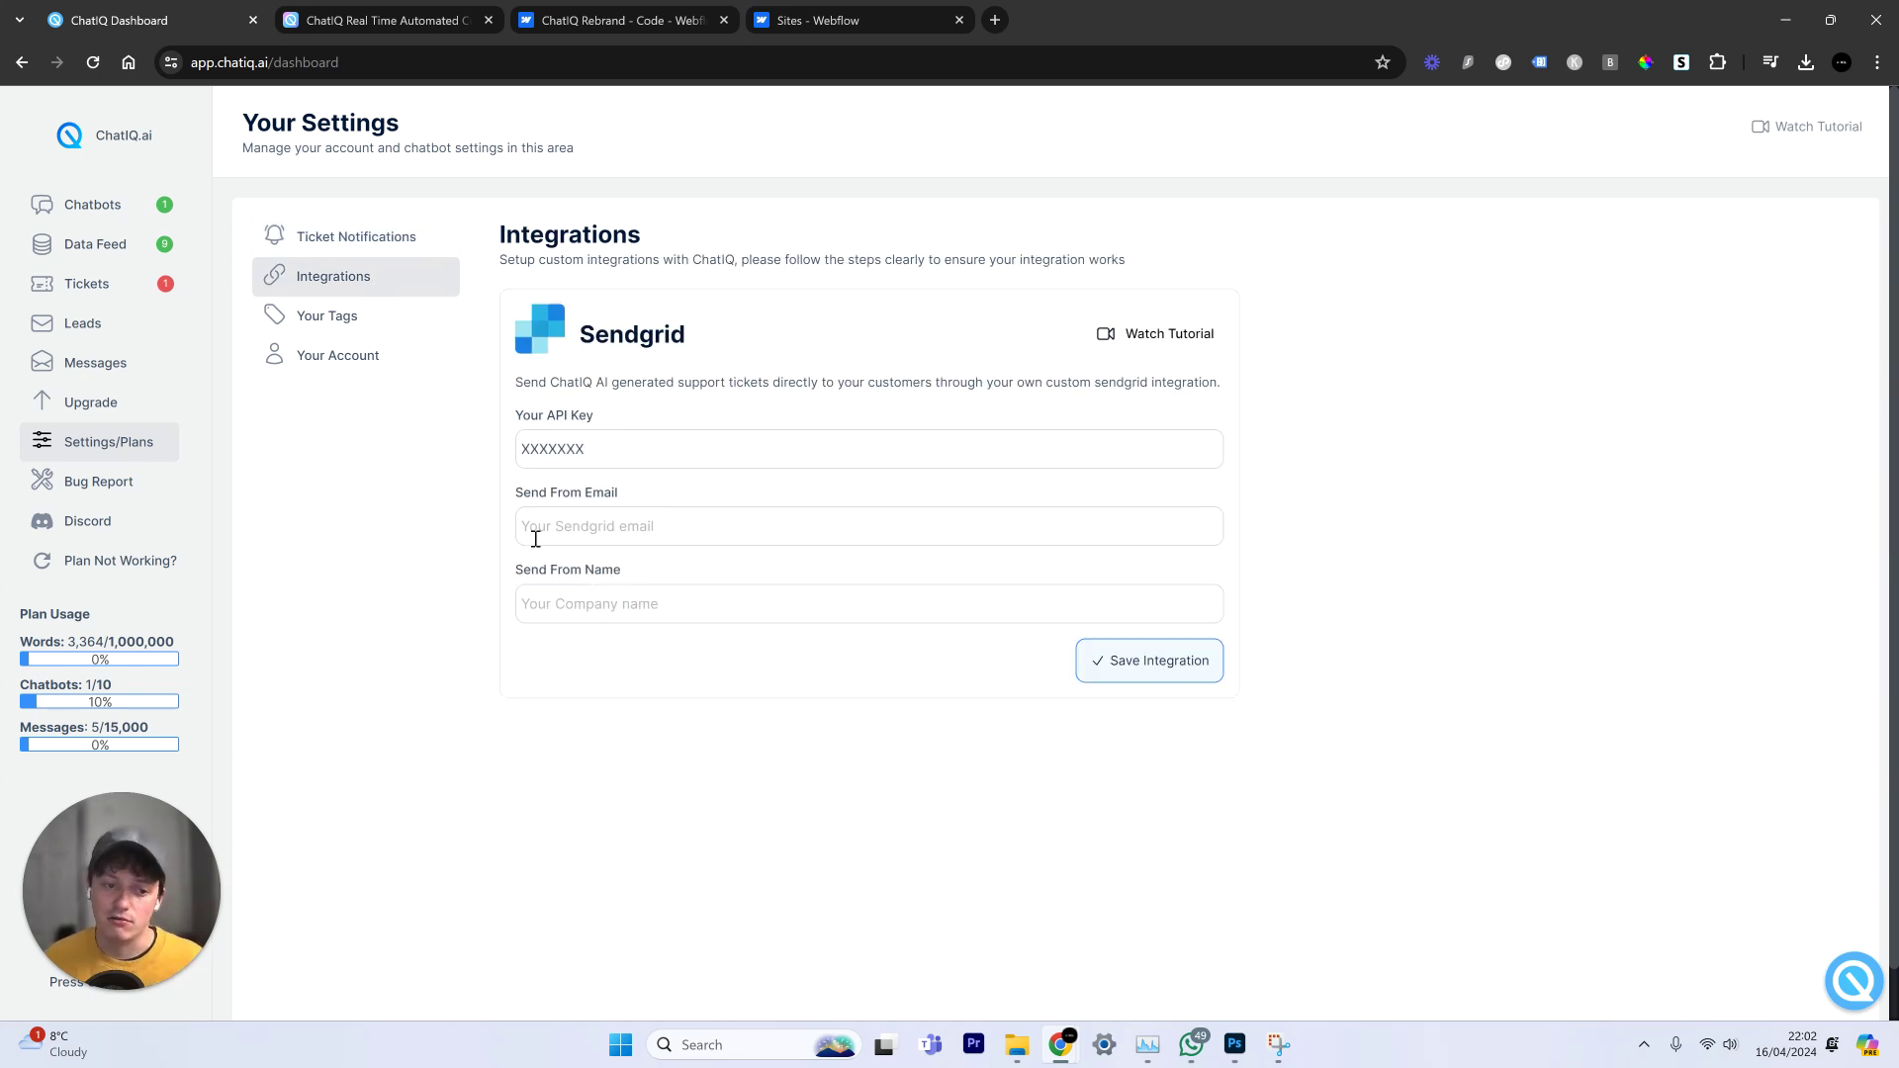
pyautogui.click(555, 533)
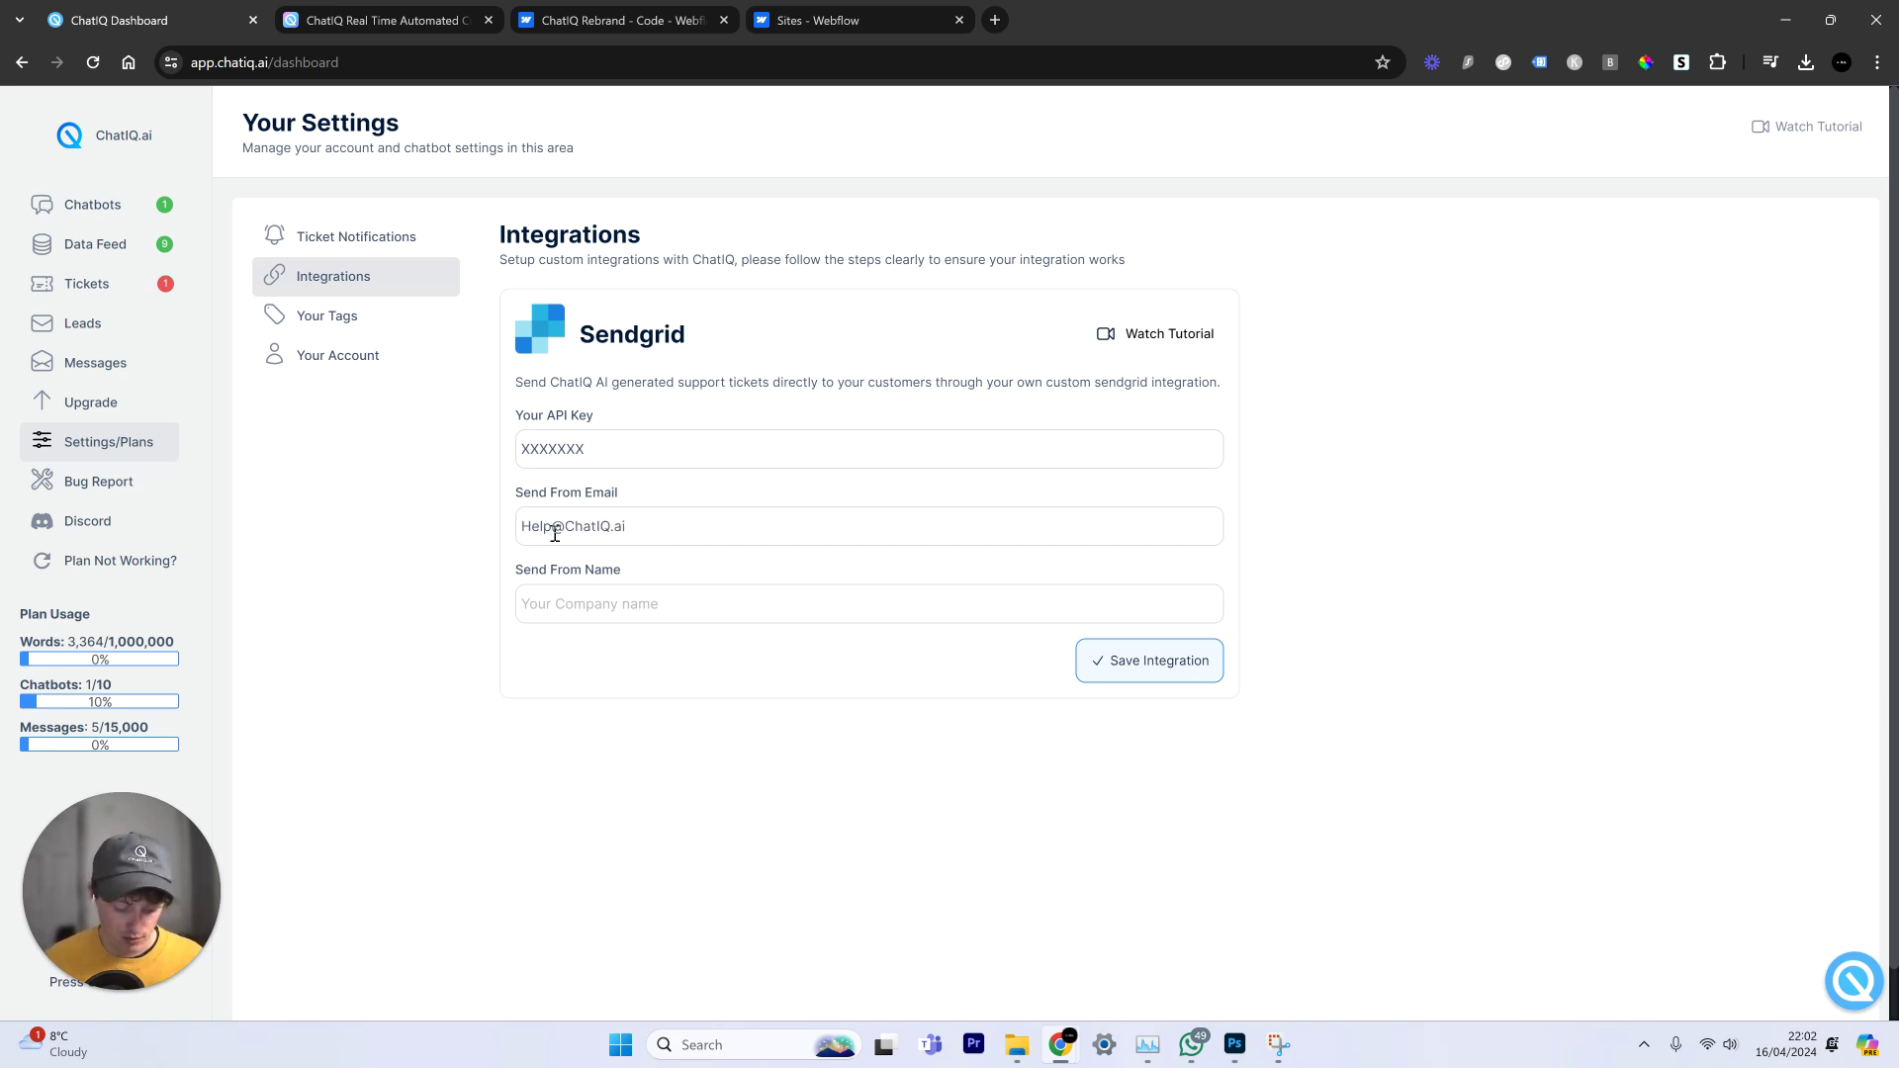
pyautogui.press('Tab')
pyautogui.write('Cha')
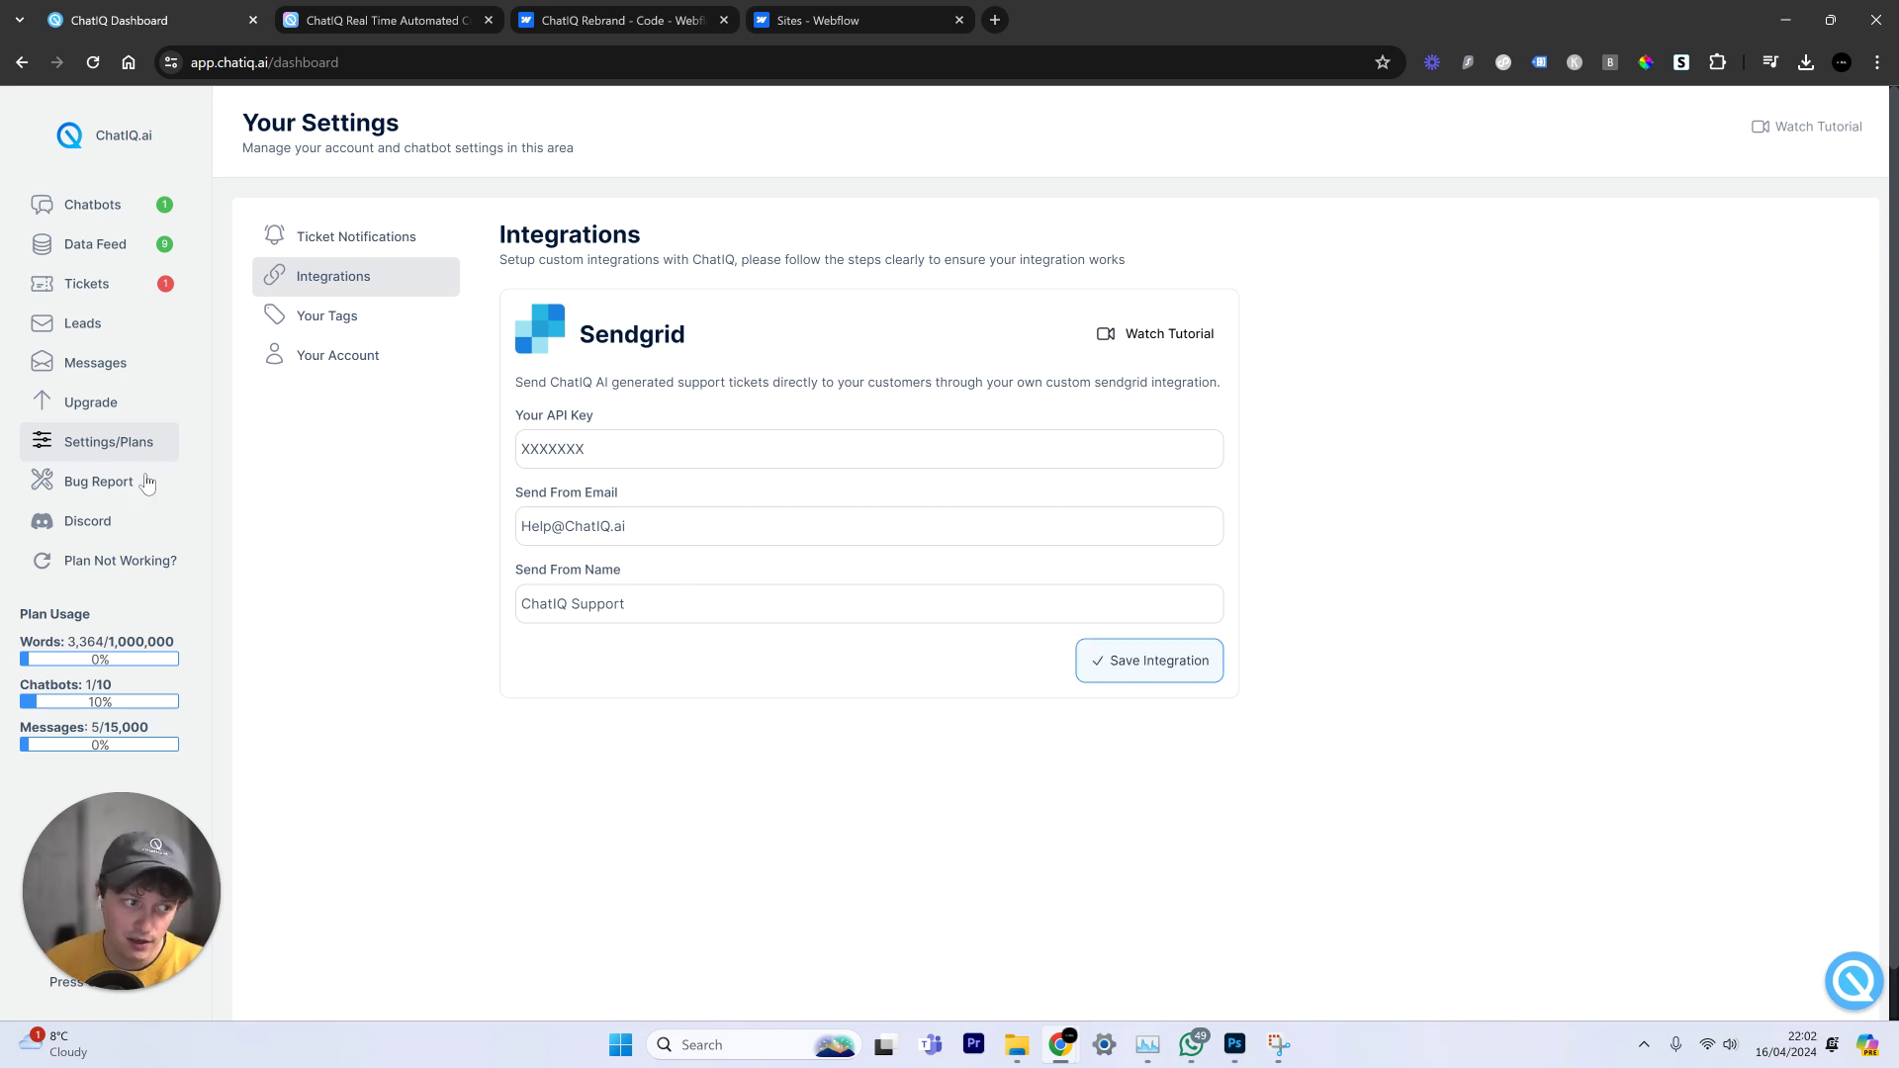
pyautogui.click(107, 283)
pyautogui.click(614, 287)
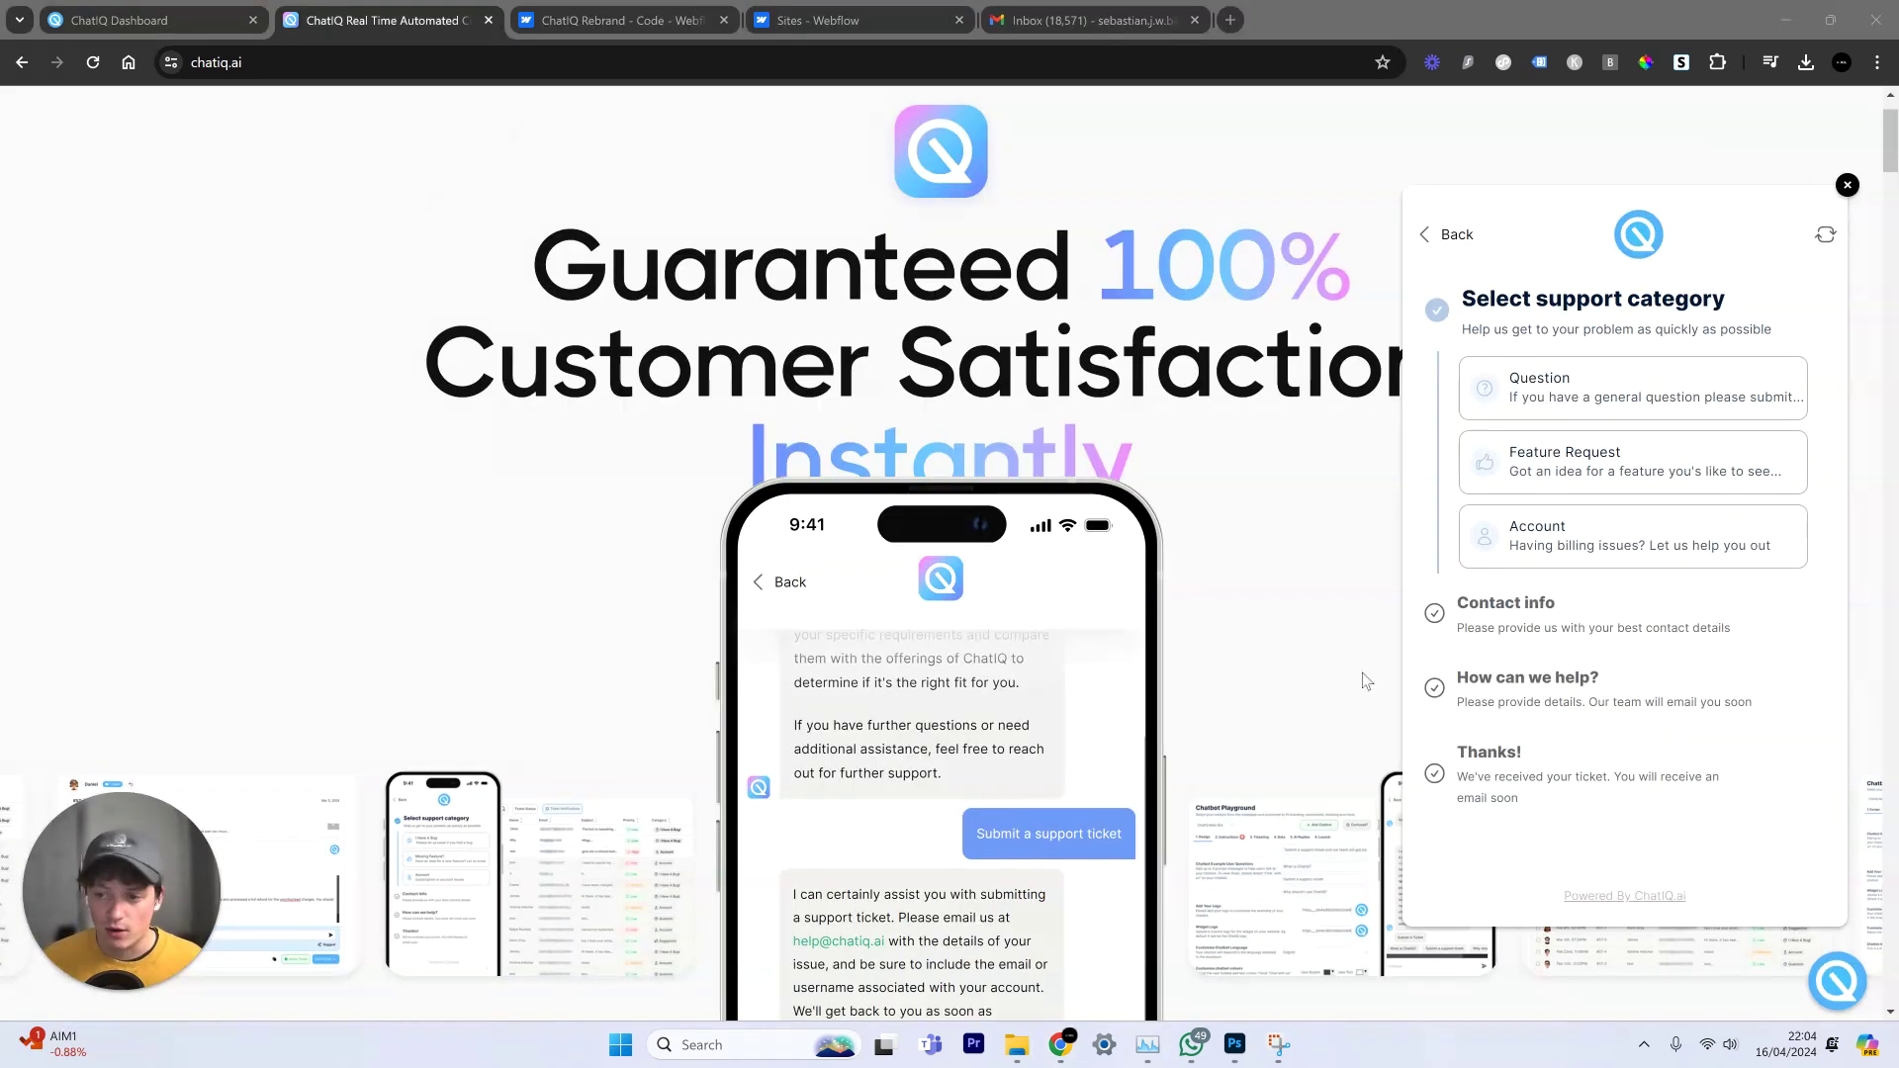
# Step: Check the current tickets list in the ChatIQ dashboard
pyautogui.scroll(1, 1087, 299)
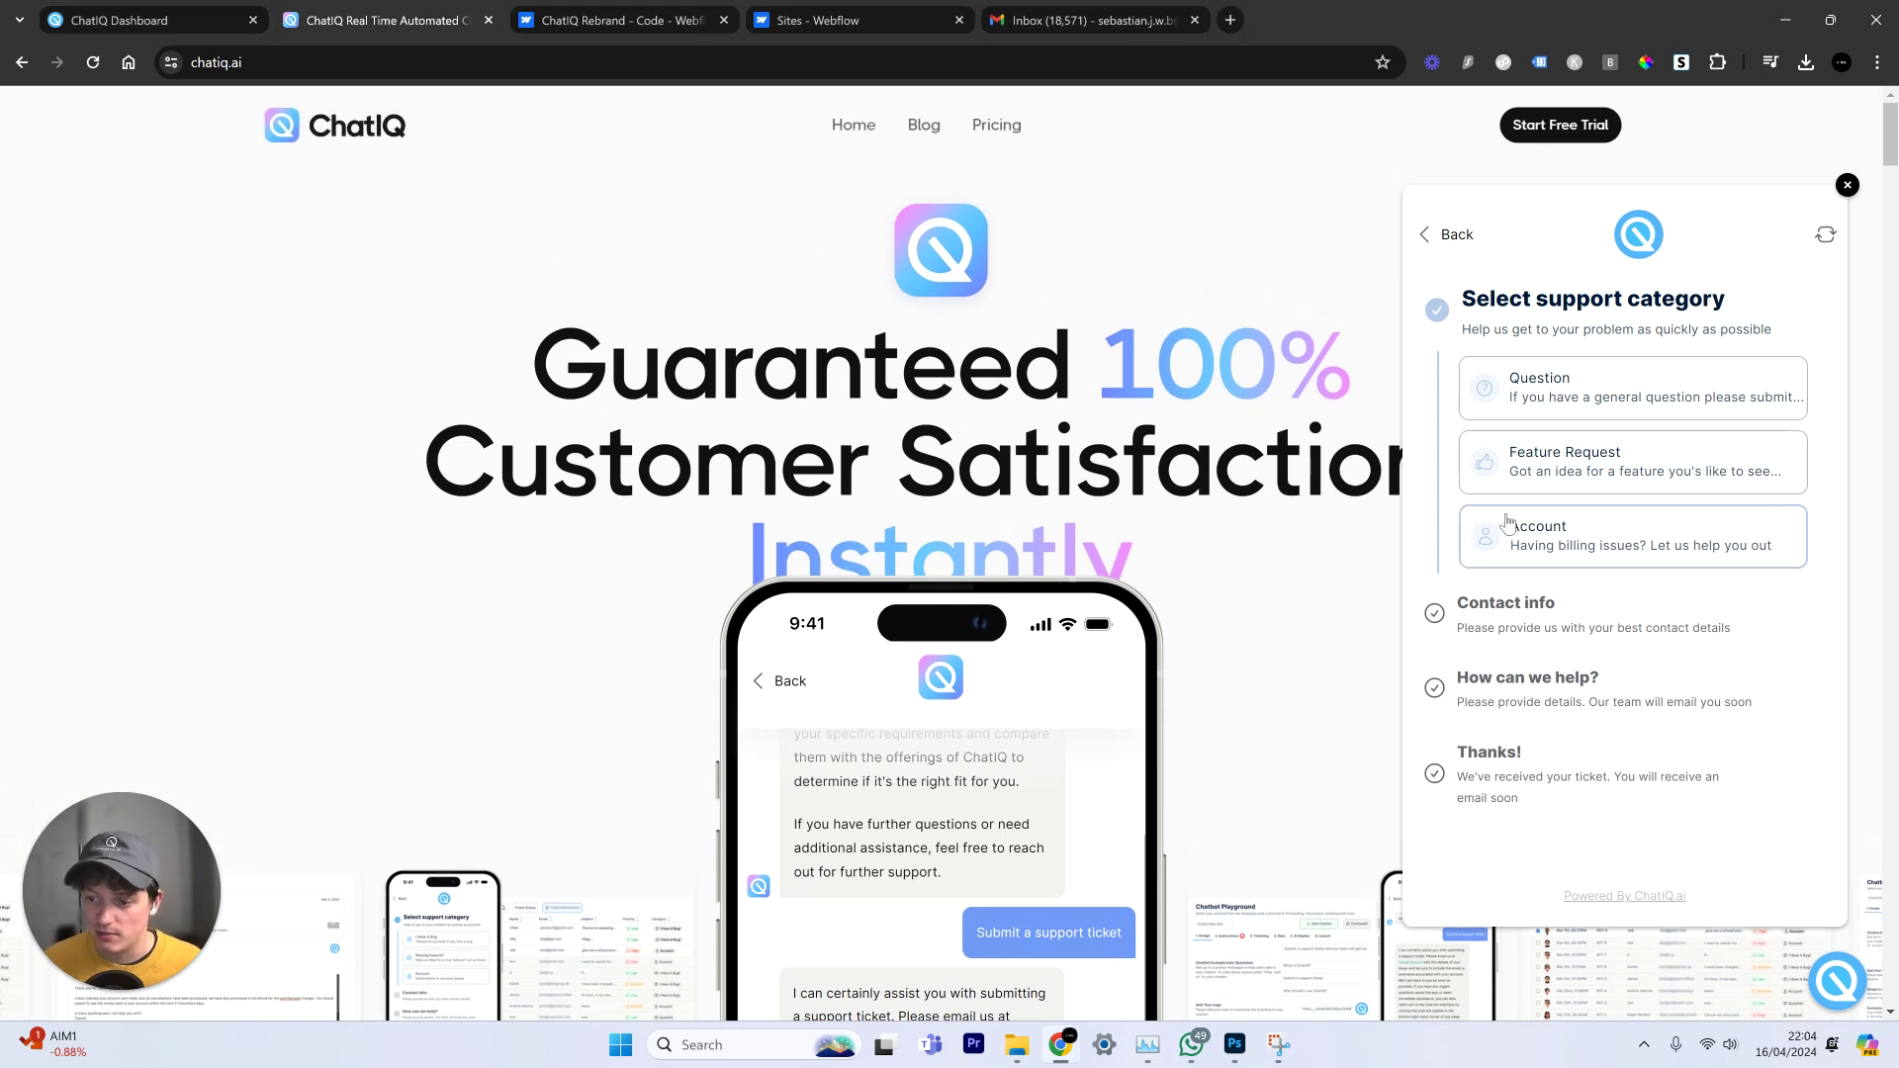
pyautogui.click(158, 19)
pyautogui.click(144, 294)
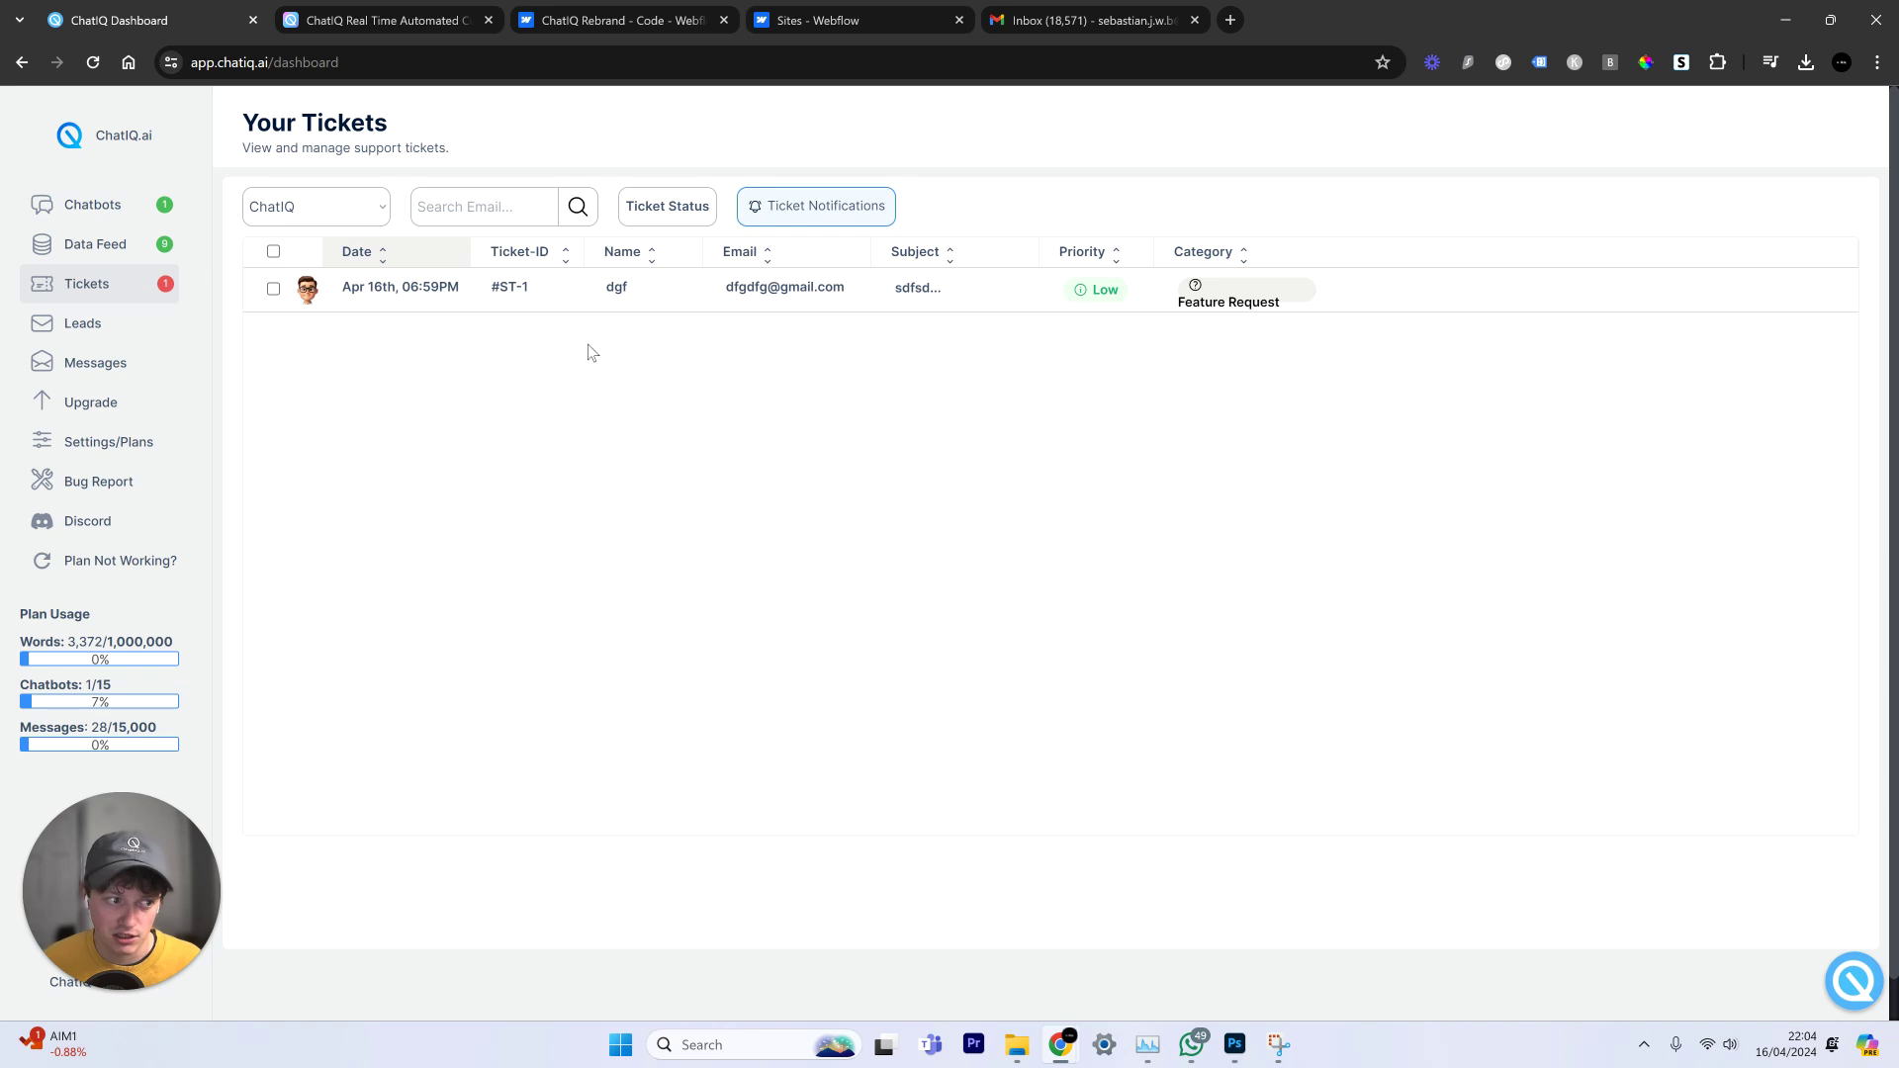
# Step: On the chatiq.ai support widget, choose the Account category and enter a contact name and email
pyautogui.click(380, 12)
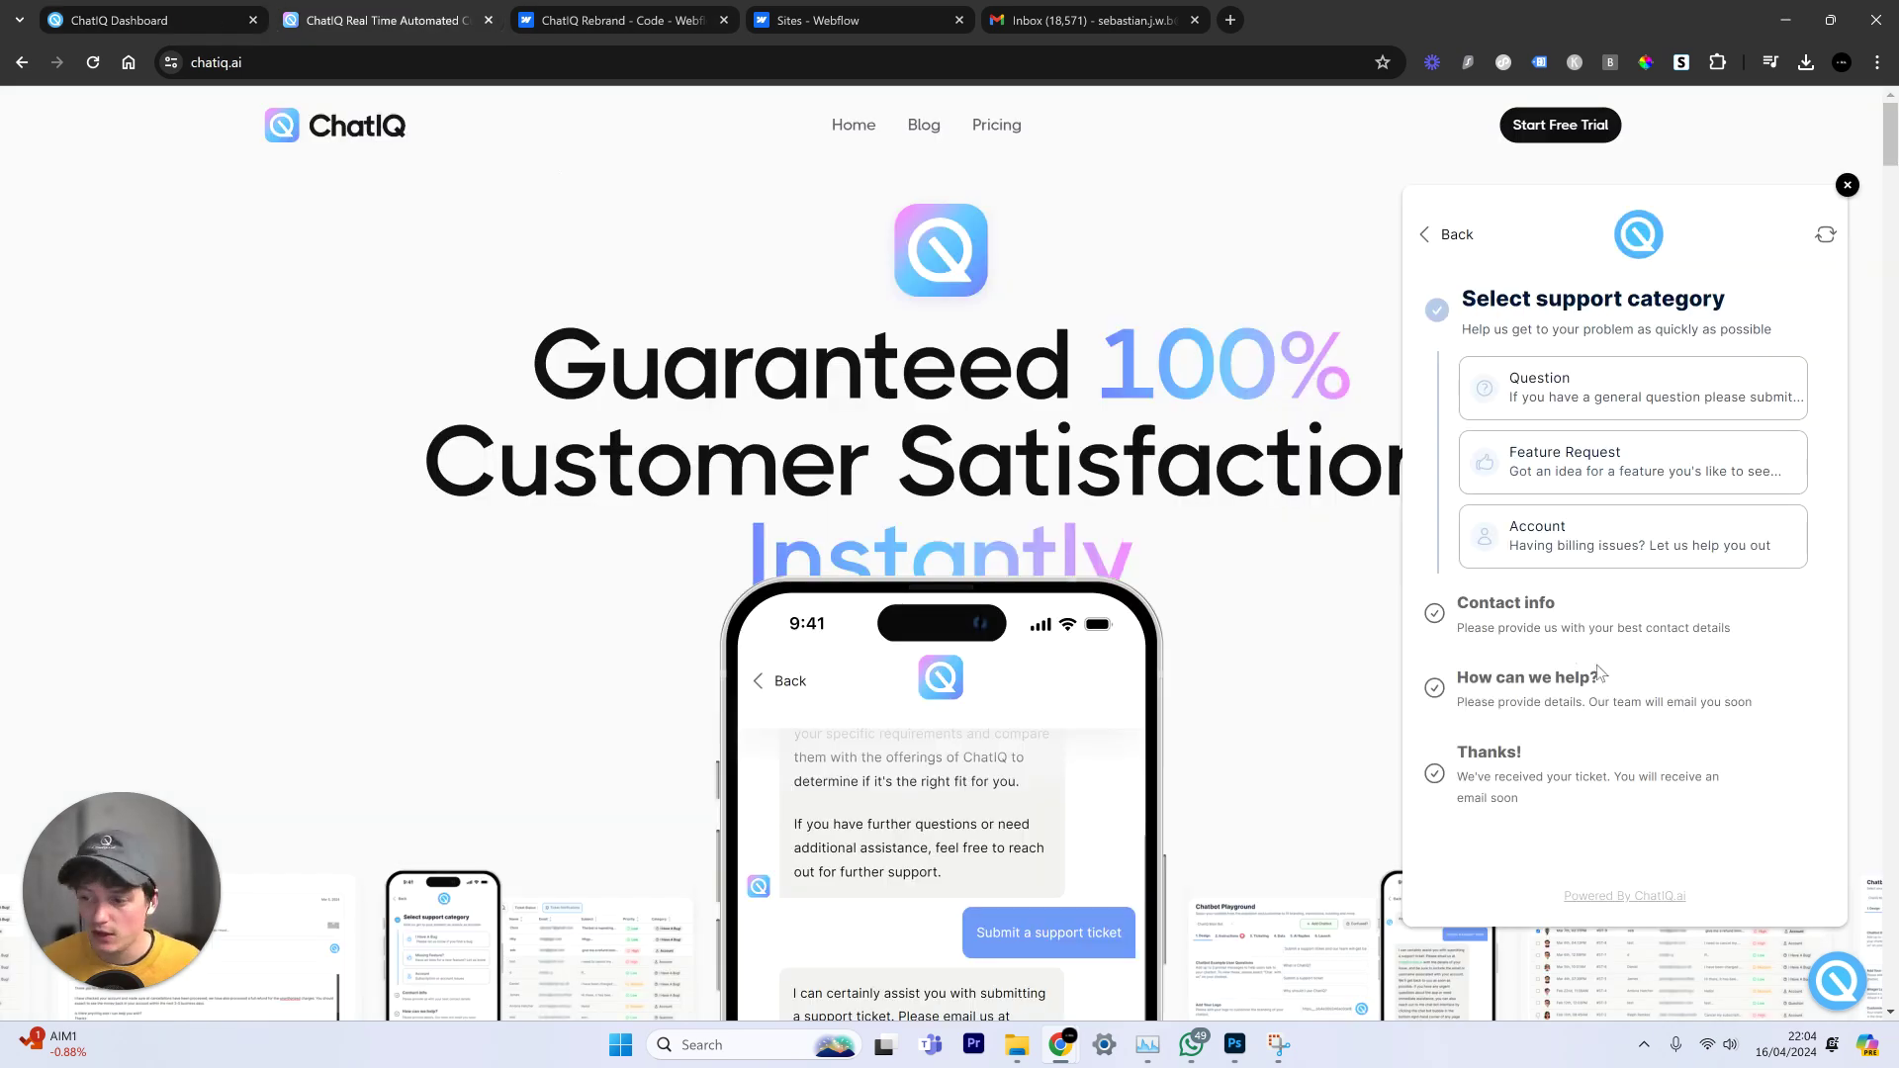
pyautogui.click(1560, 538)
pyautogui.click(1523, 503)
pyautogui.write('test')
pyautogui.click(1515, 592)
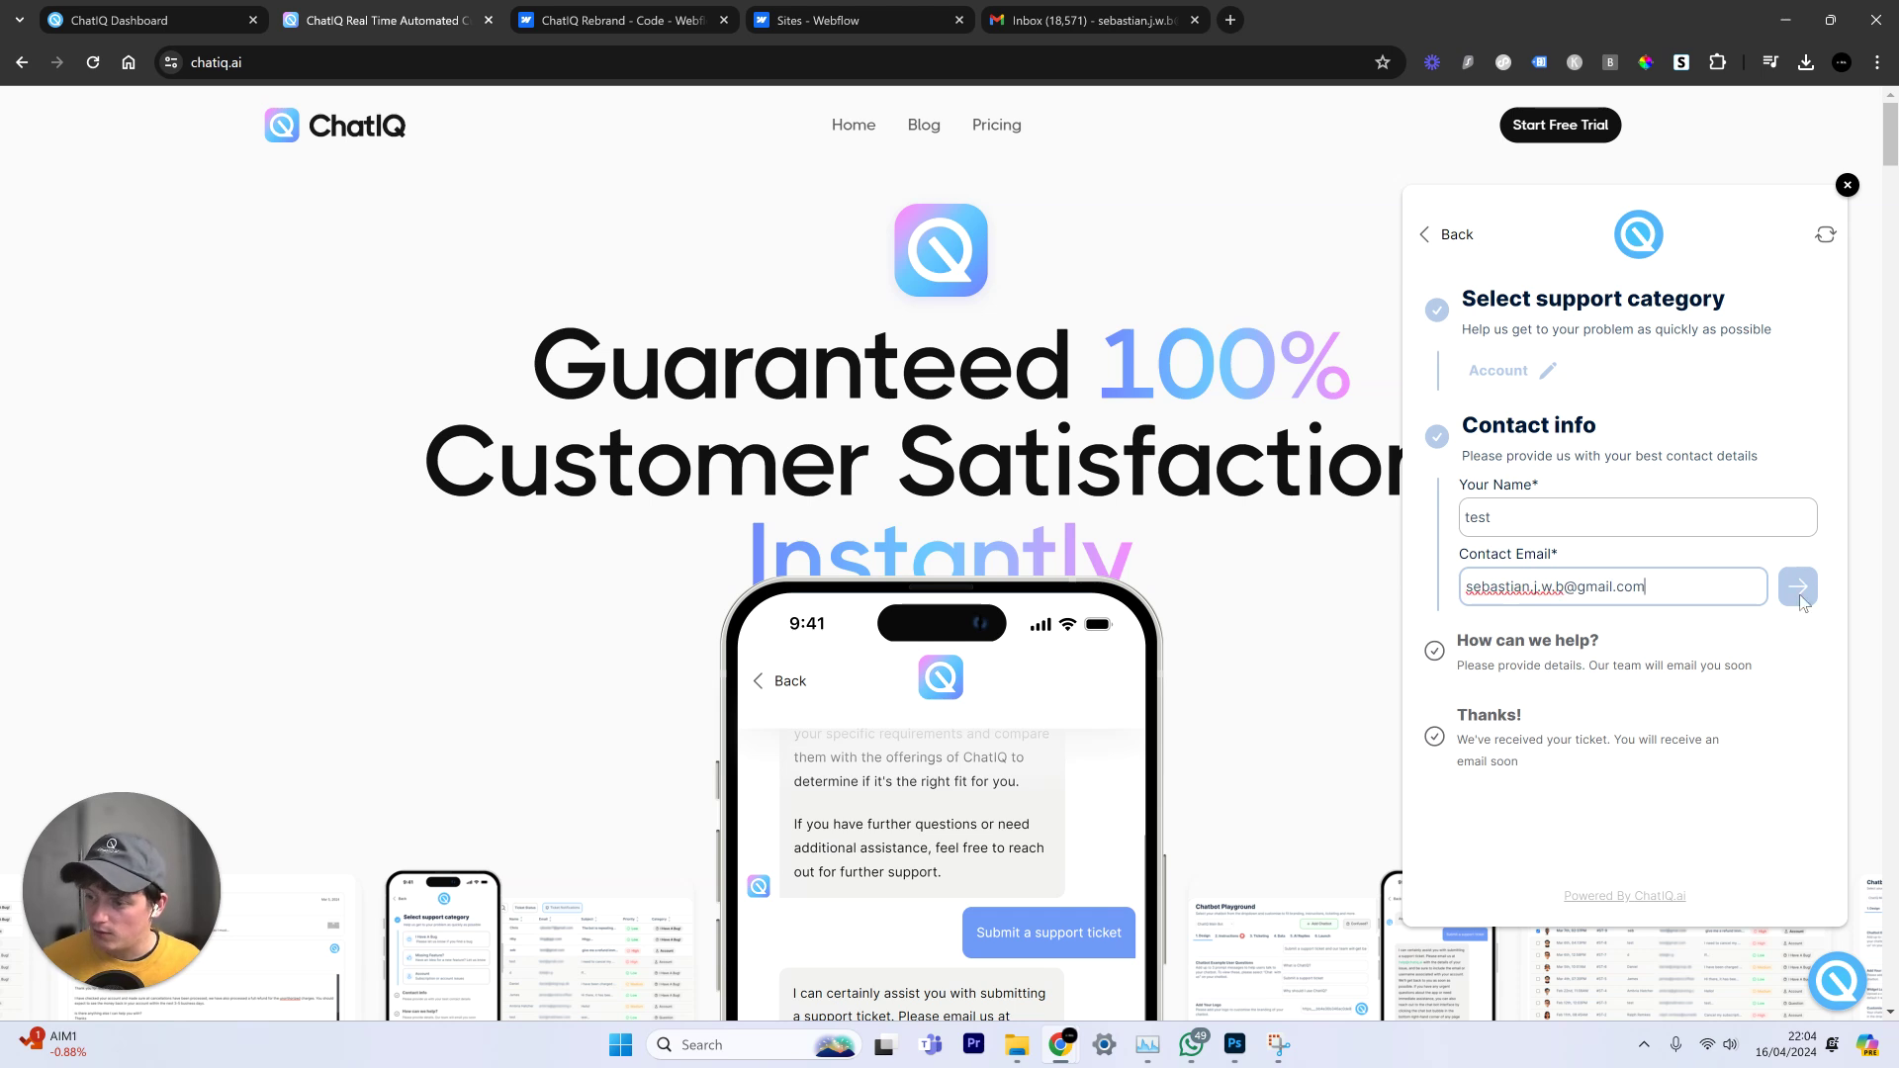
pyautogui.click(1798, 587)
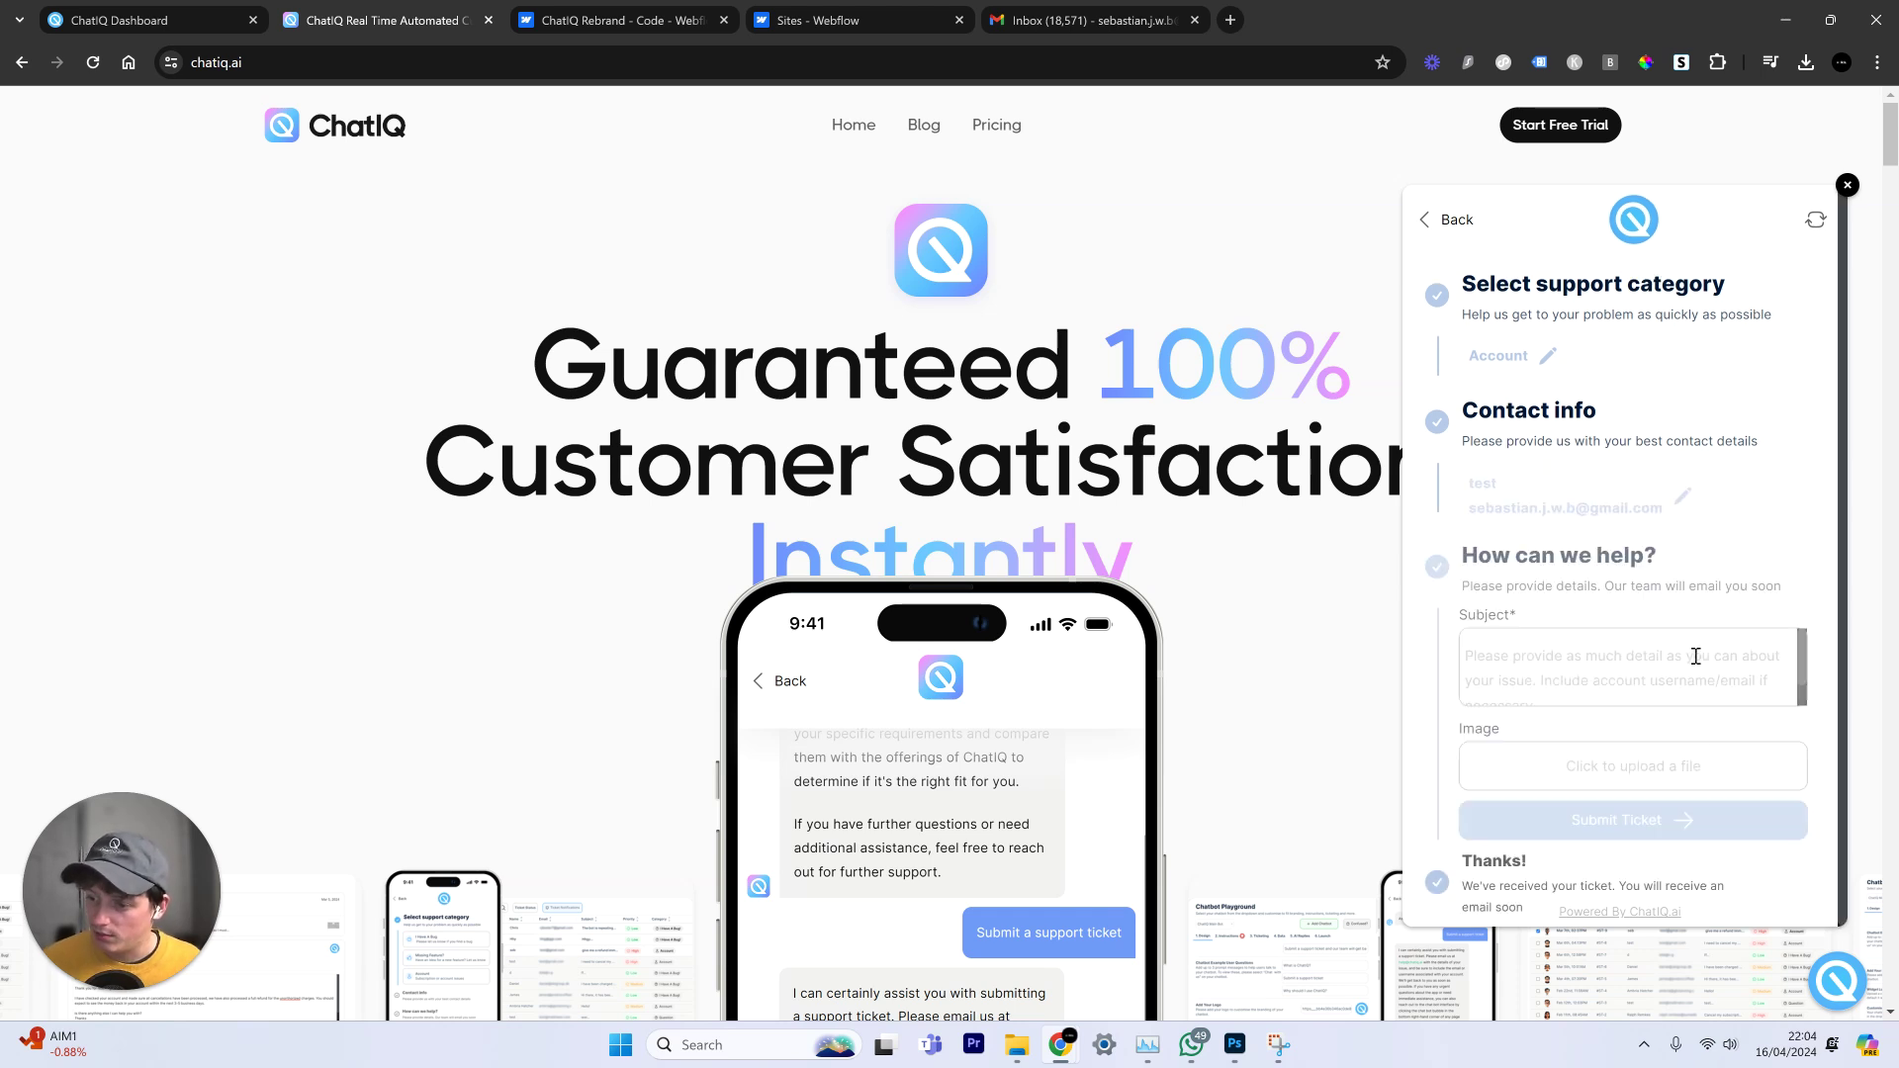
# Step: Submit the ticket with subject 'Cancel and refund' and find it in the dashboard tickets list
pyautogui.click(1680, 658)
pyautogui.write('Cancel and refund me')
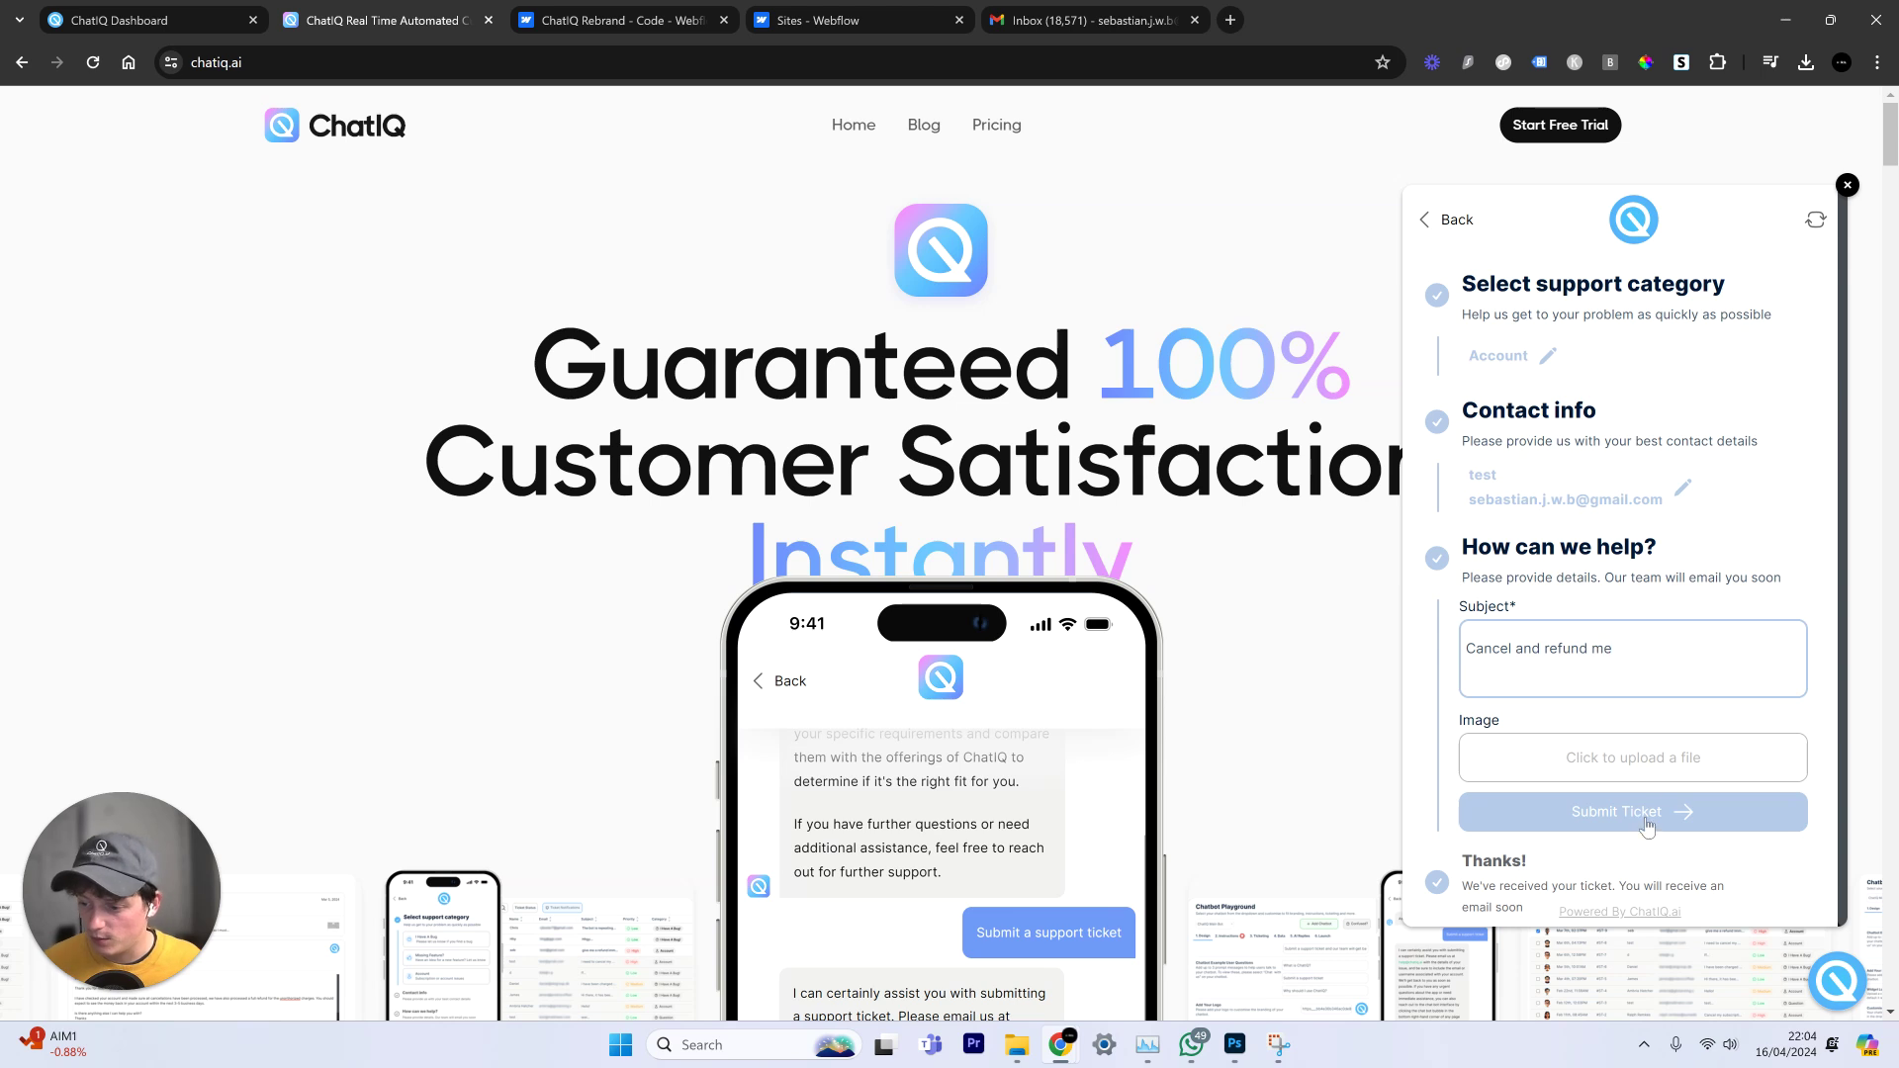
pyautogui.click(1647, 813)
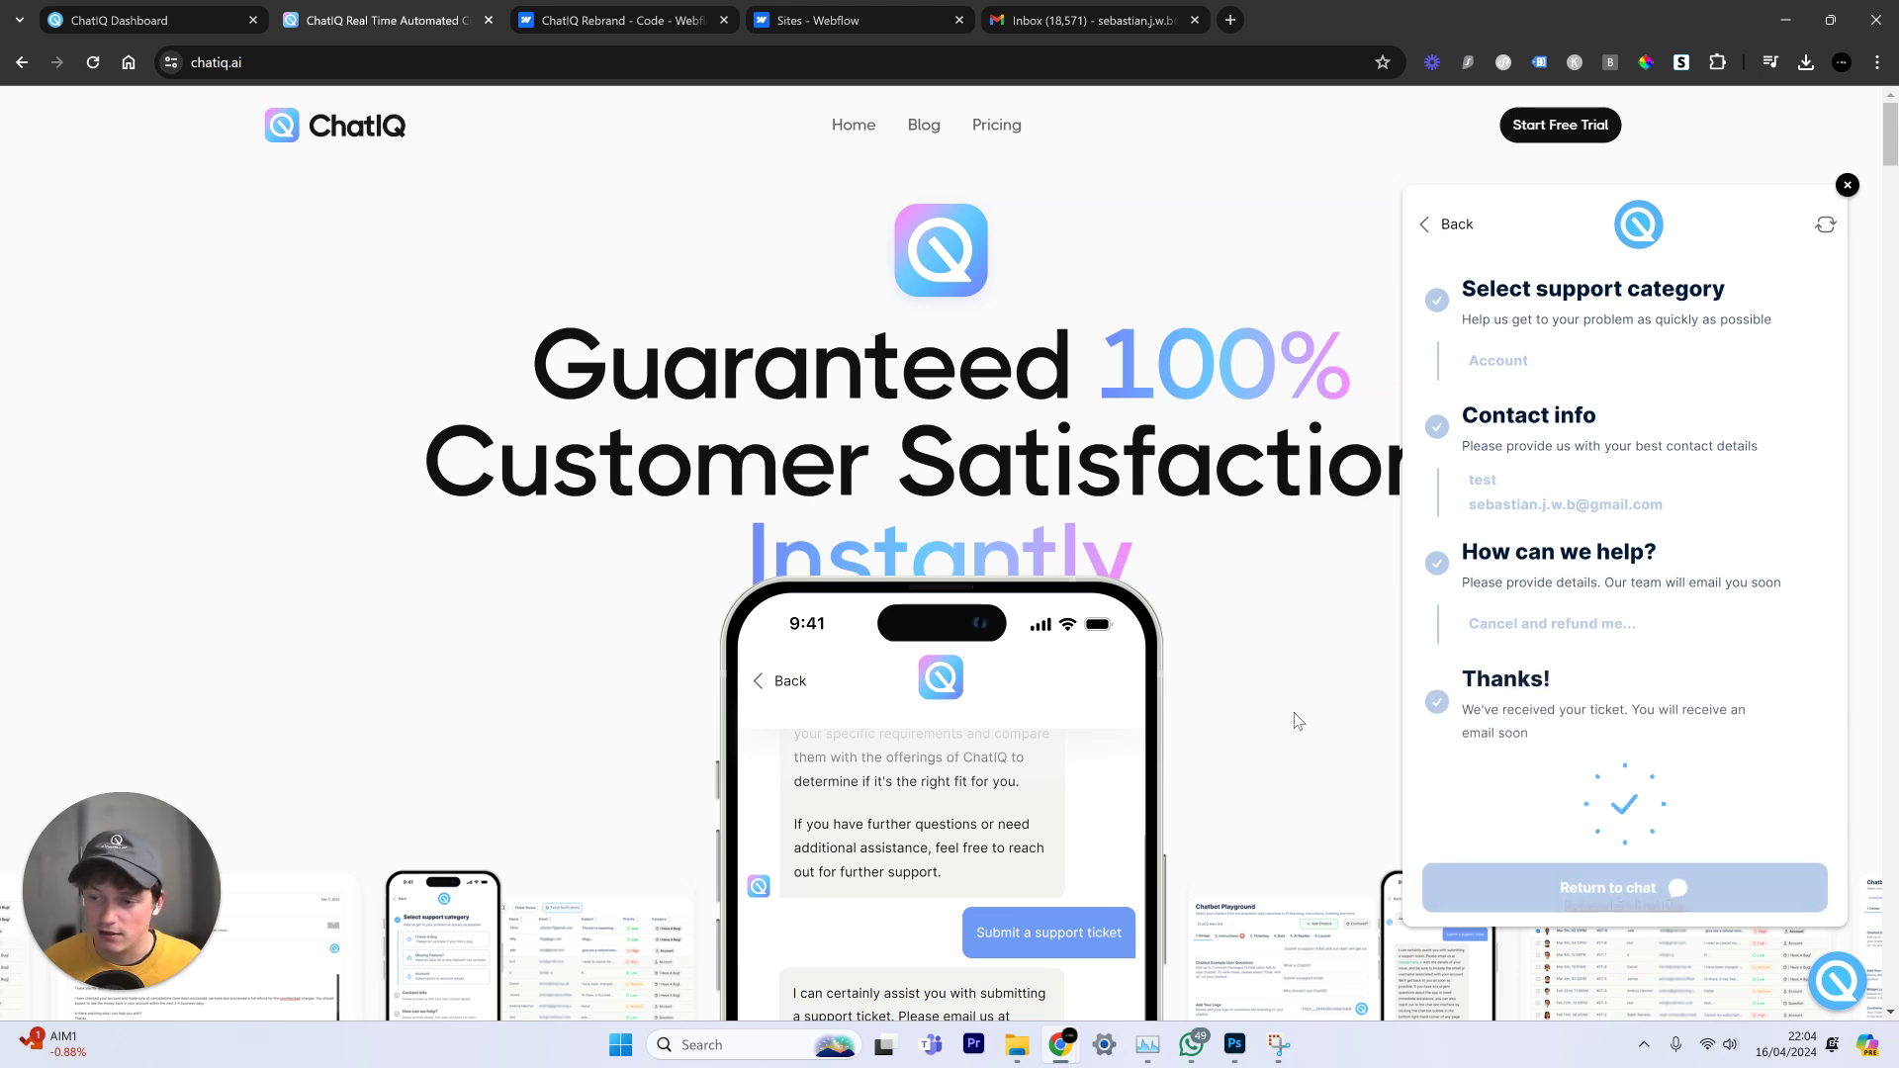
pyautogui.click(138, 19)
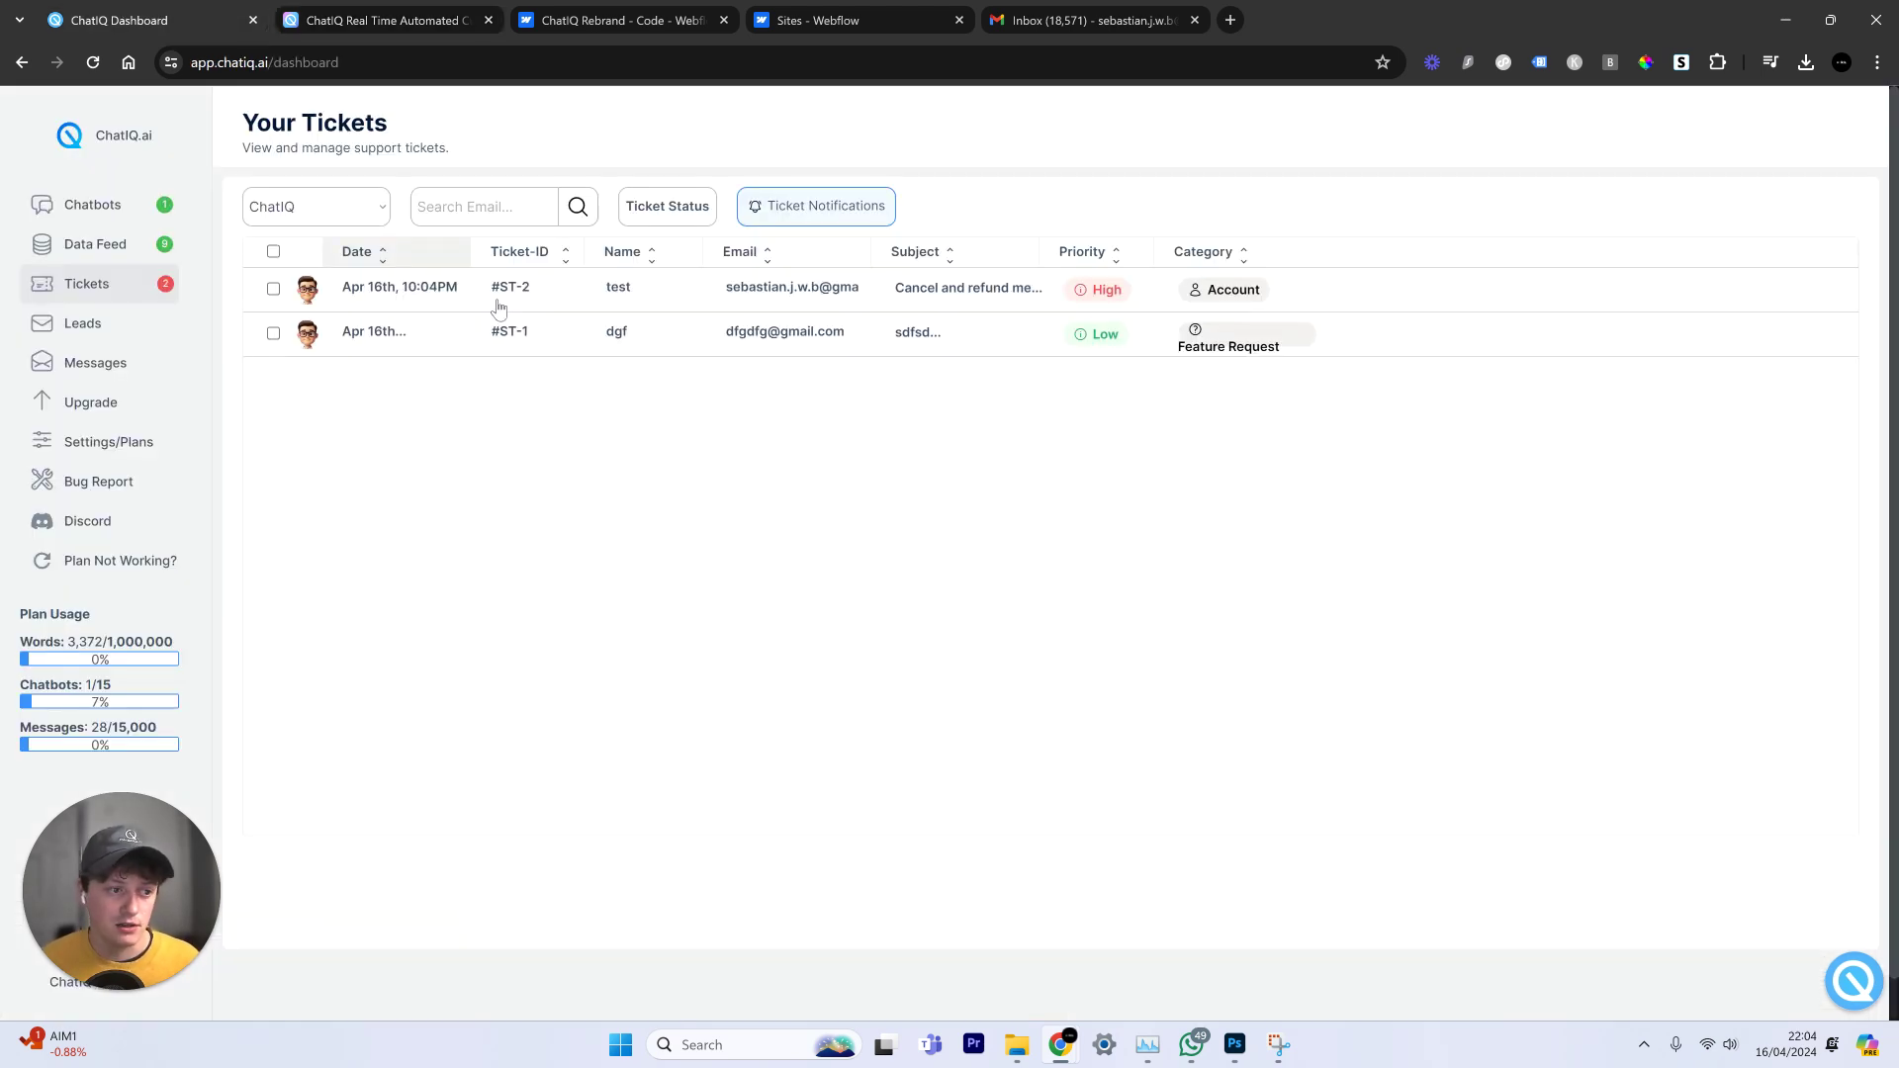
# Step: Briefly view ticket #ST-2, verify the saved SendGrid API key under Integrations, then return to Tickets
pyautogui.click(886, 295)
pyautogui.click(376, 465)
pyautogui.click(109, 442)
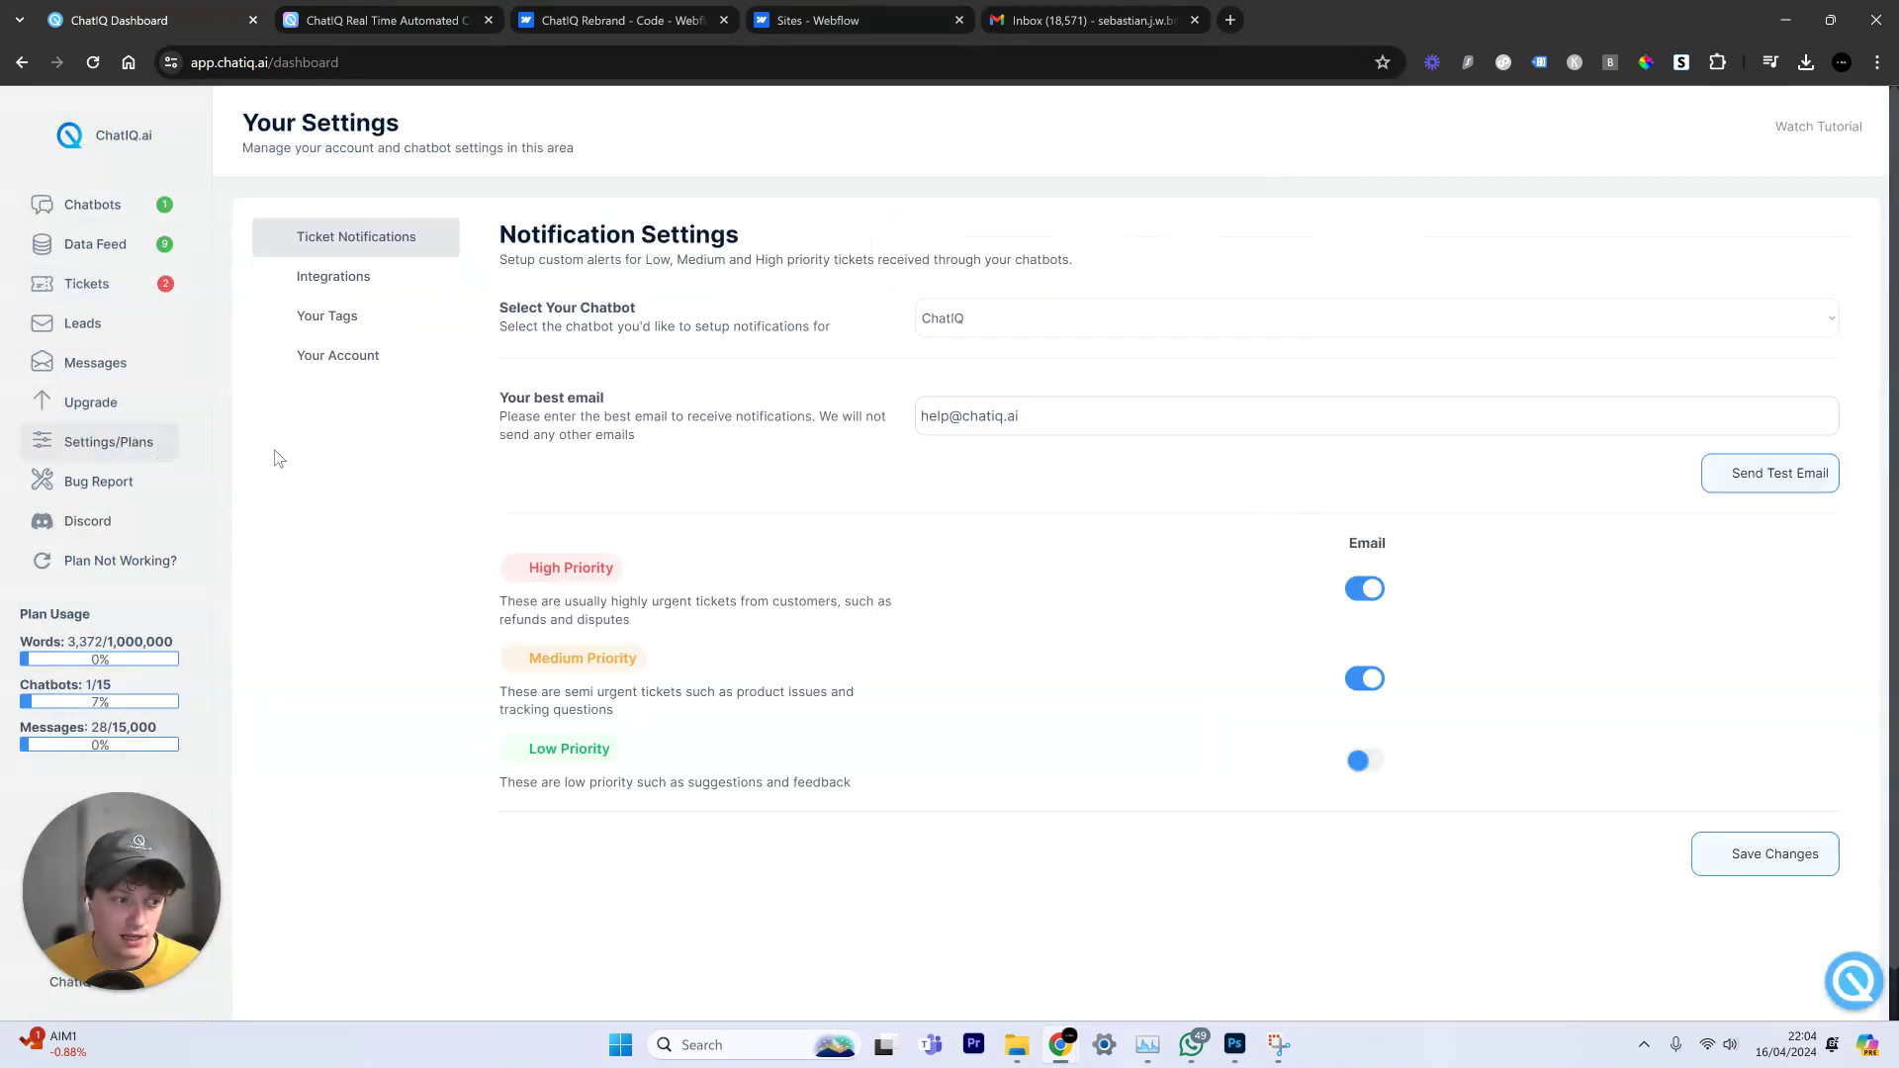
pyautogui.click(291, 279)
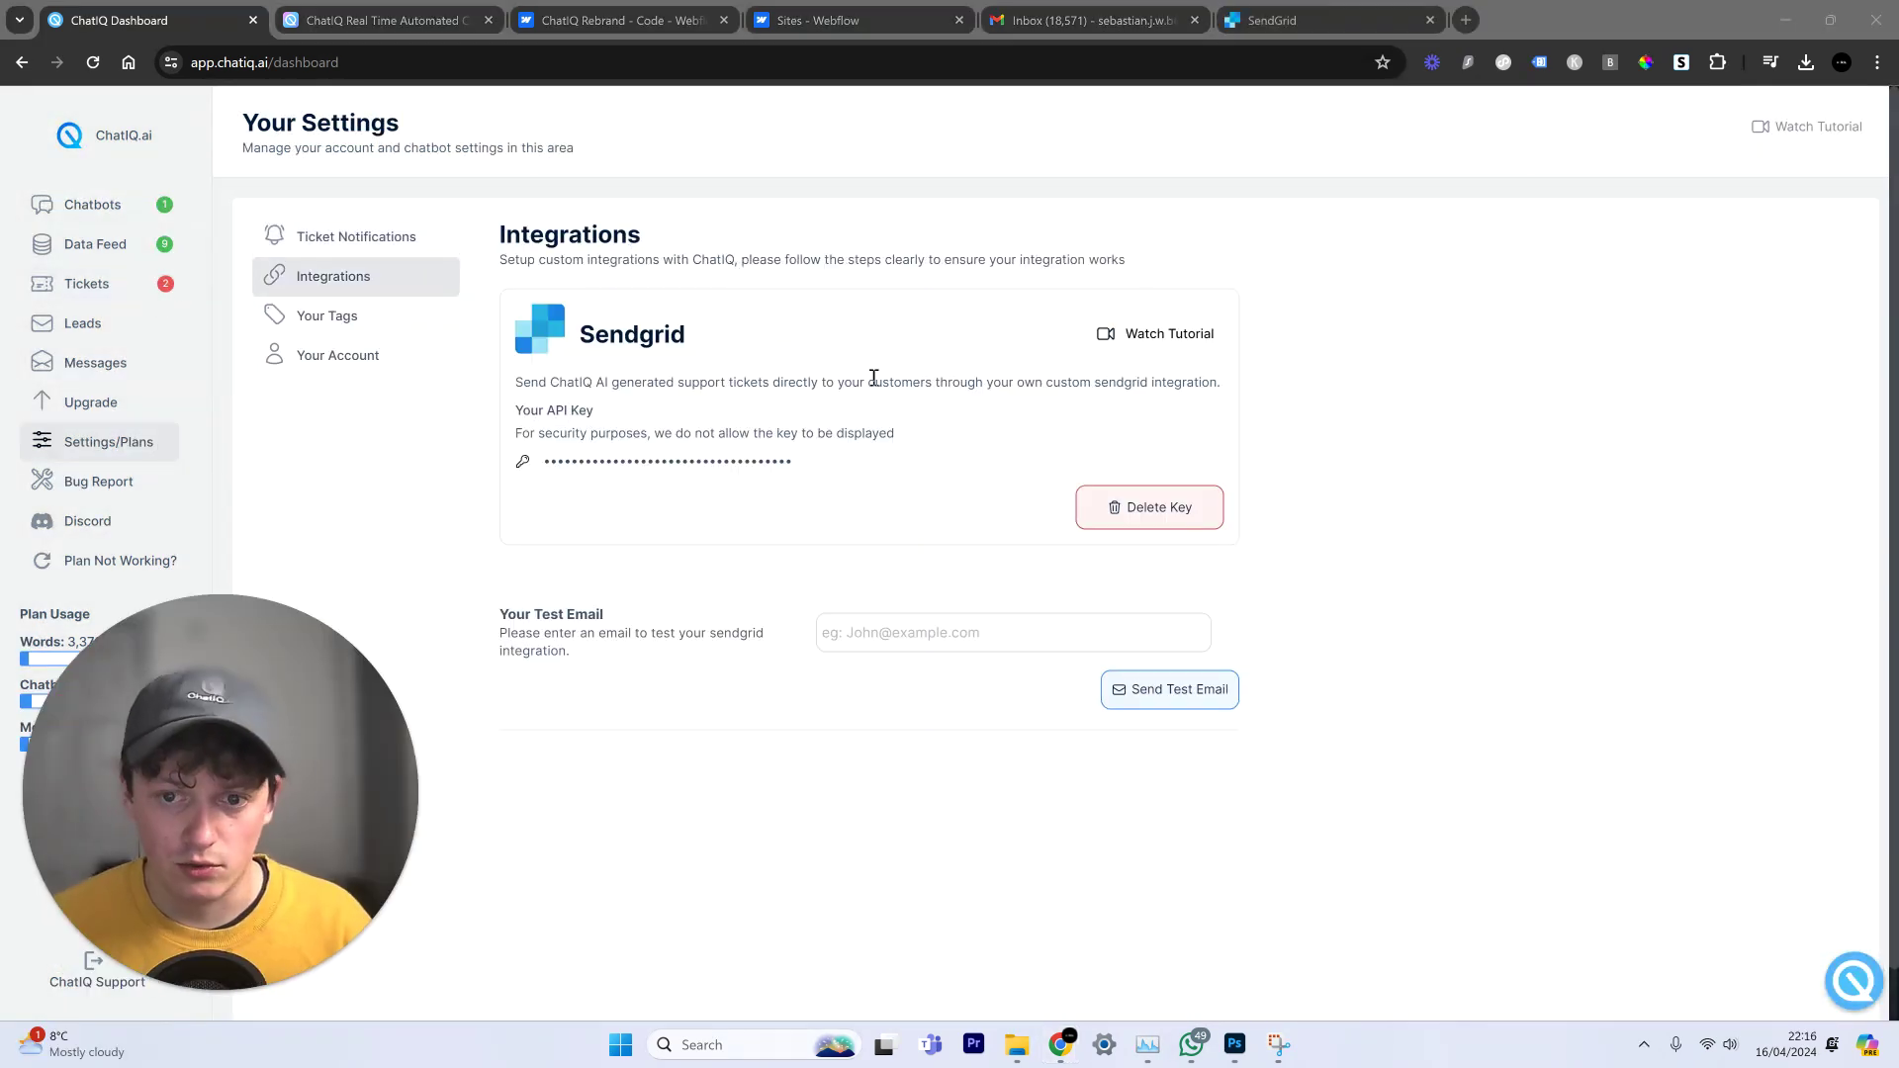
pyautogui.click(873, 378)
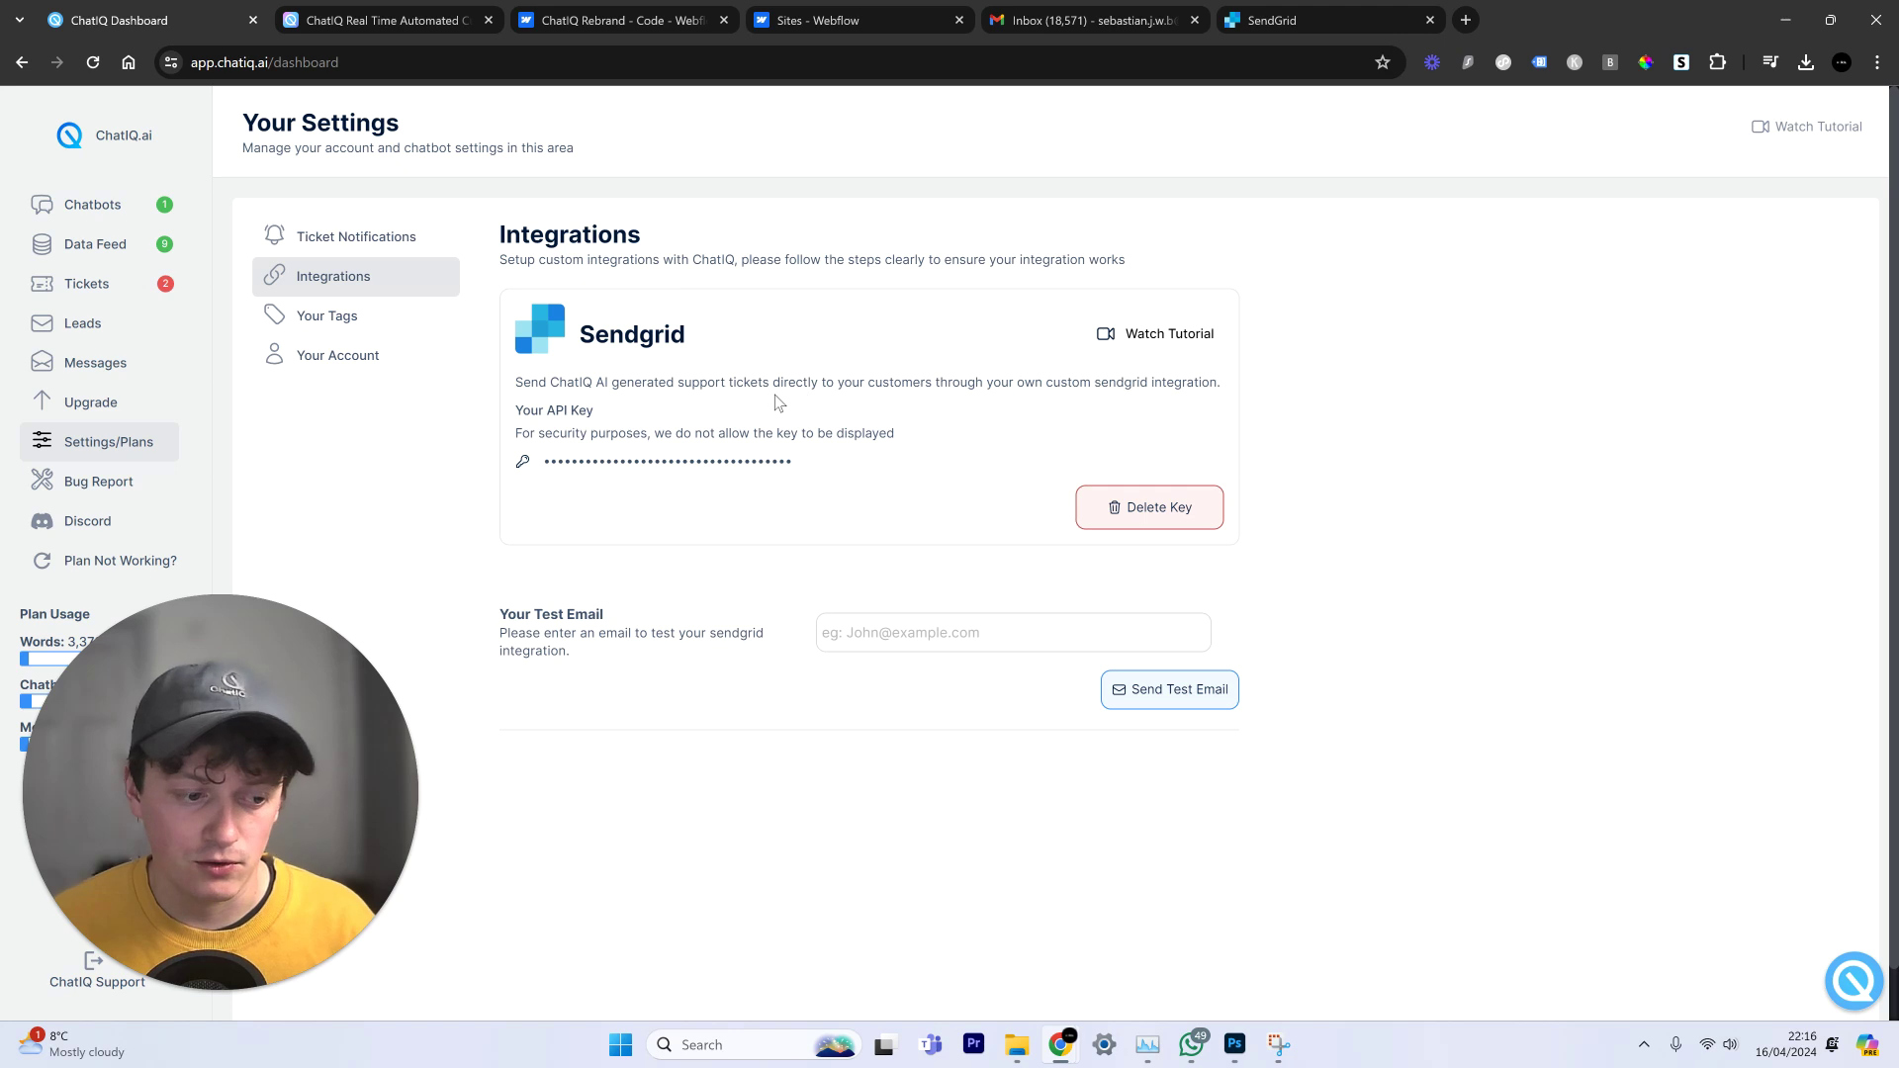
pyautogui.click(920, 640)
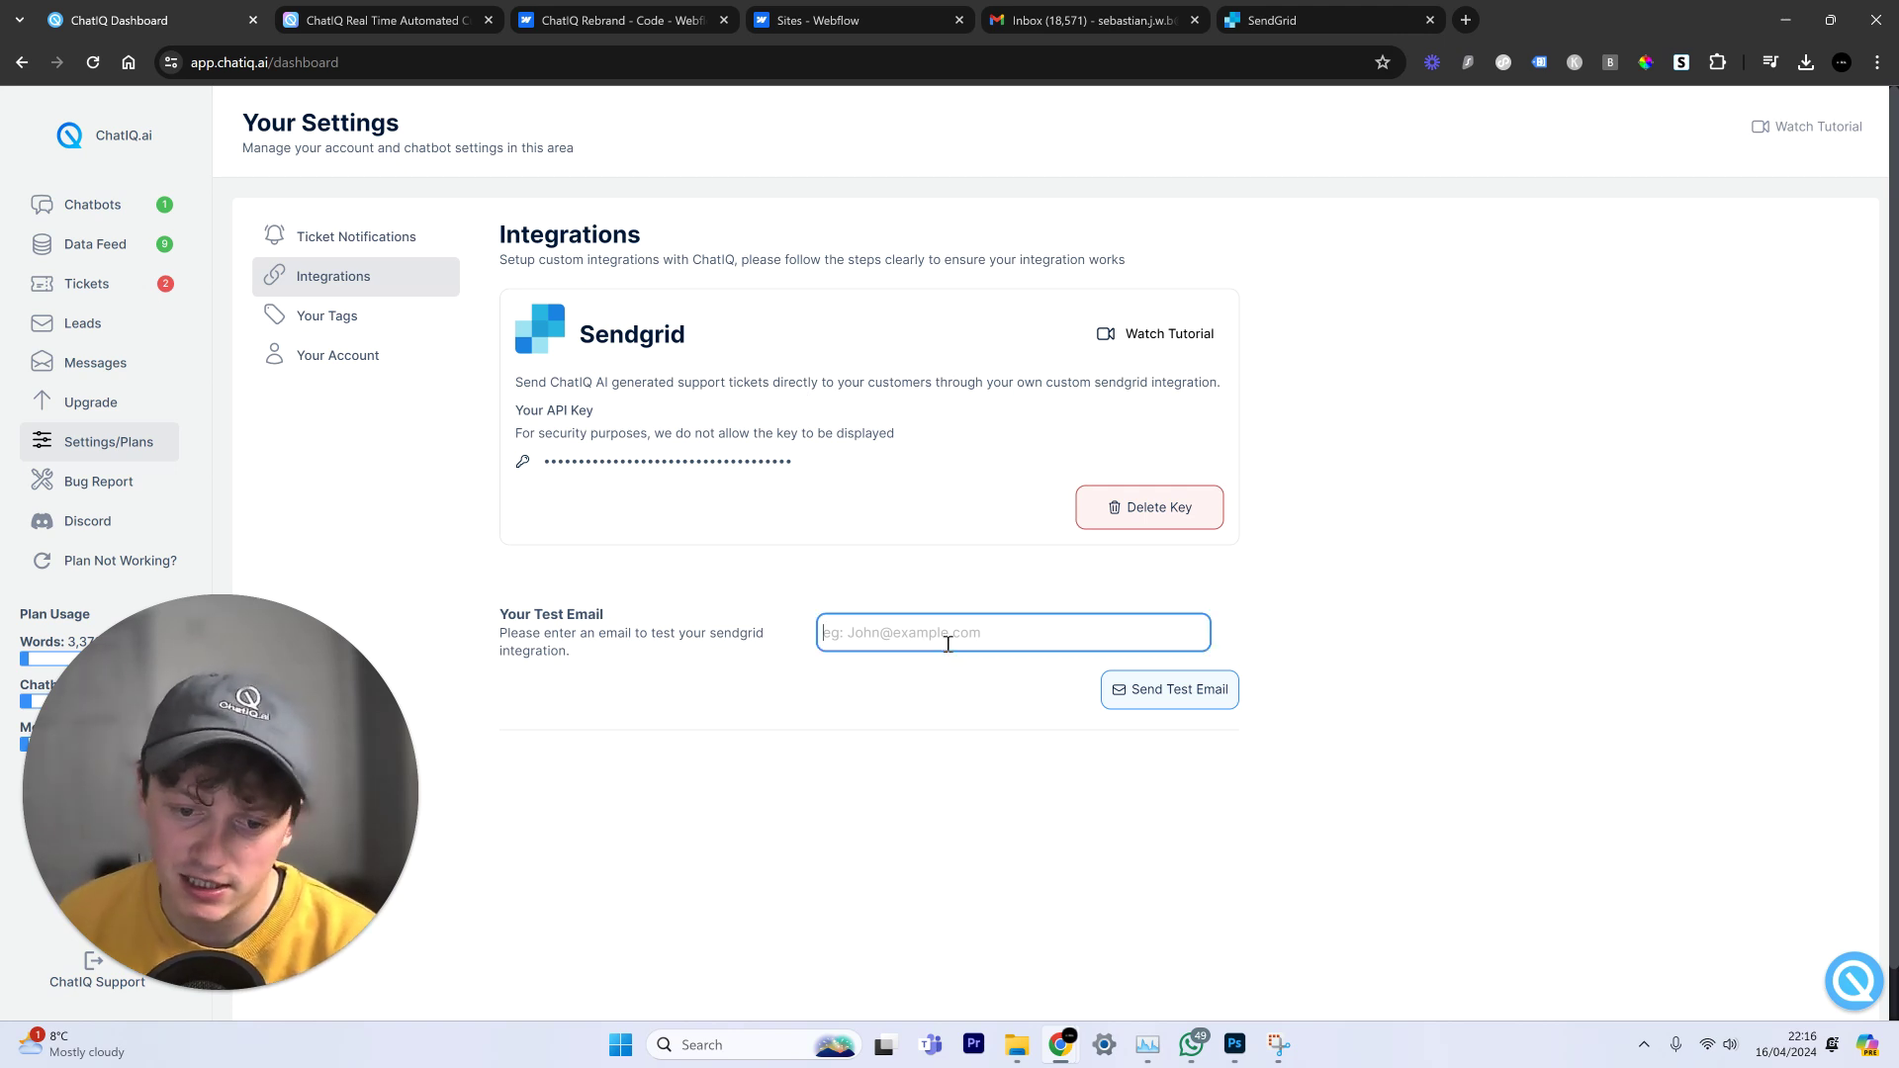
pyautogui.click(105, 198)
pyautogui.click(87, 284)
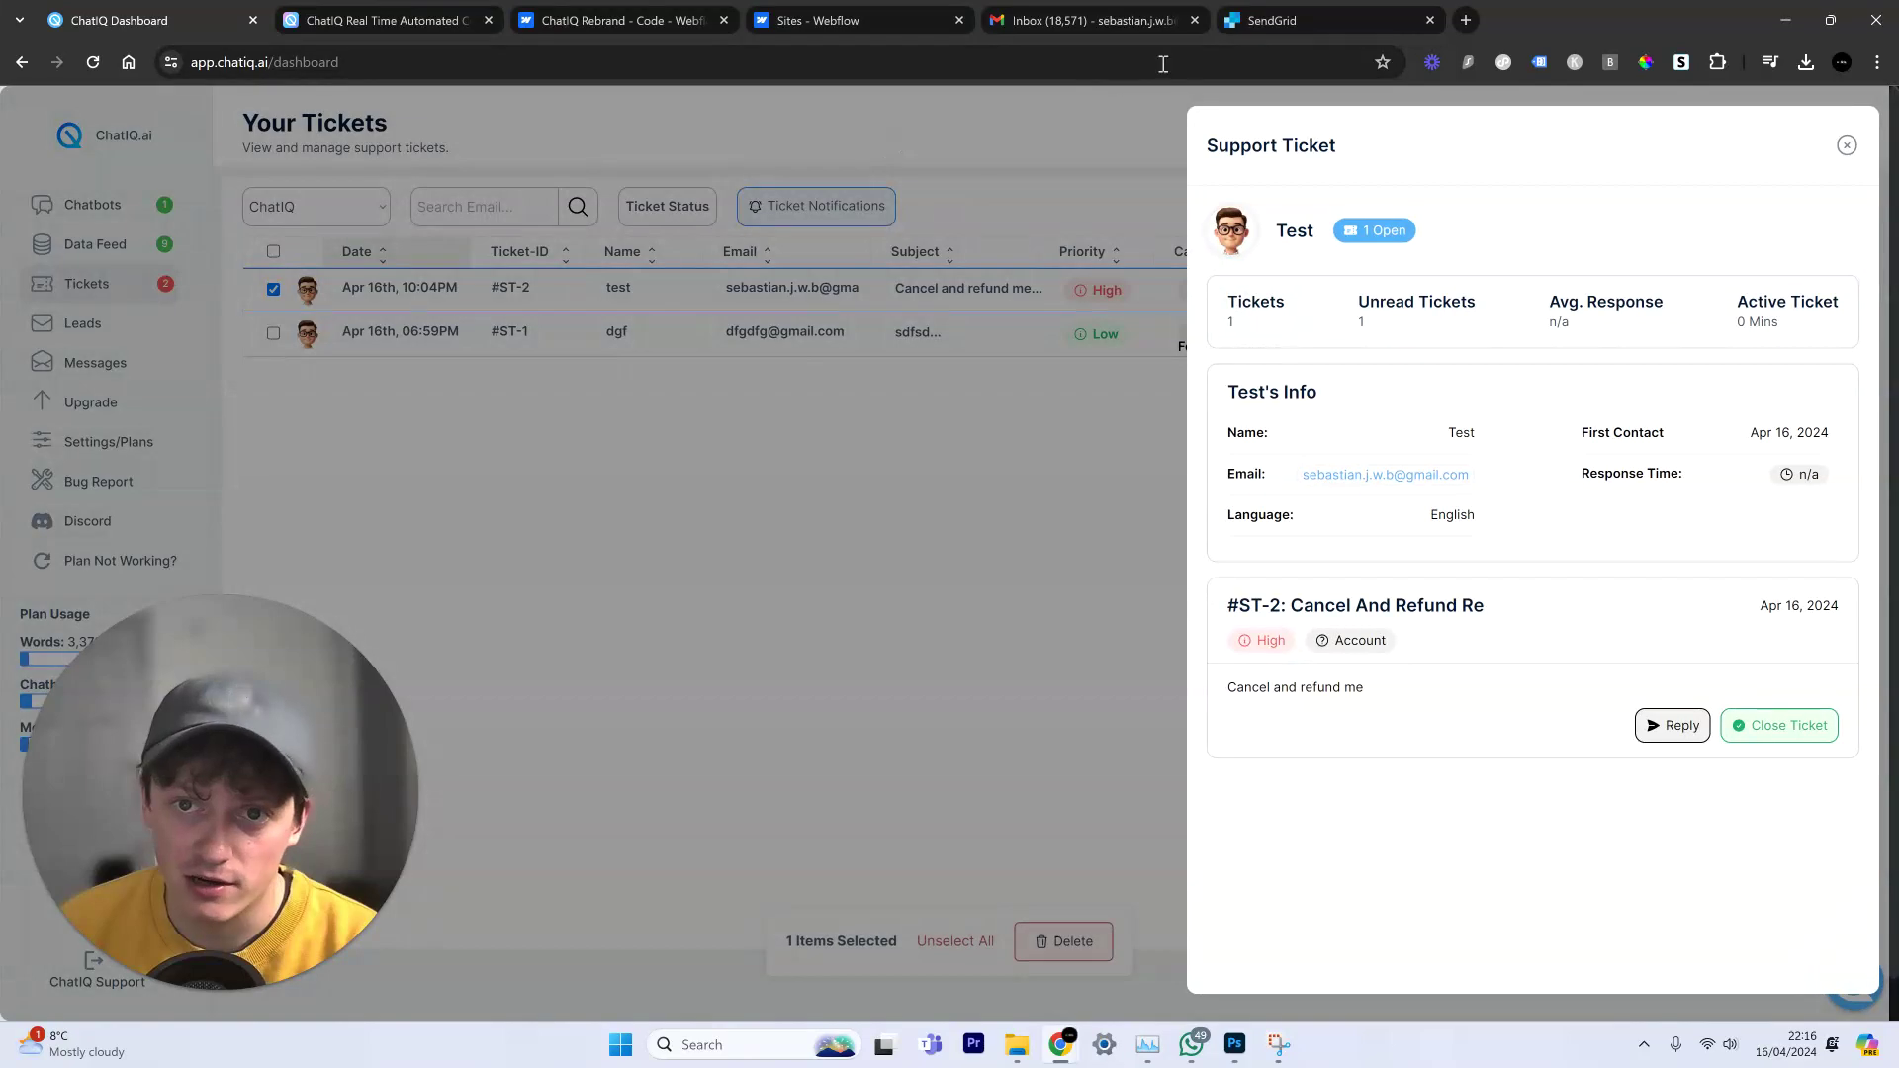
# Step: Glance at the Gmail inbox and the chatiq.ai site, then start a reply to ticket #ST-2
pyautogui.click(1088, 20)
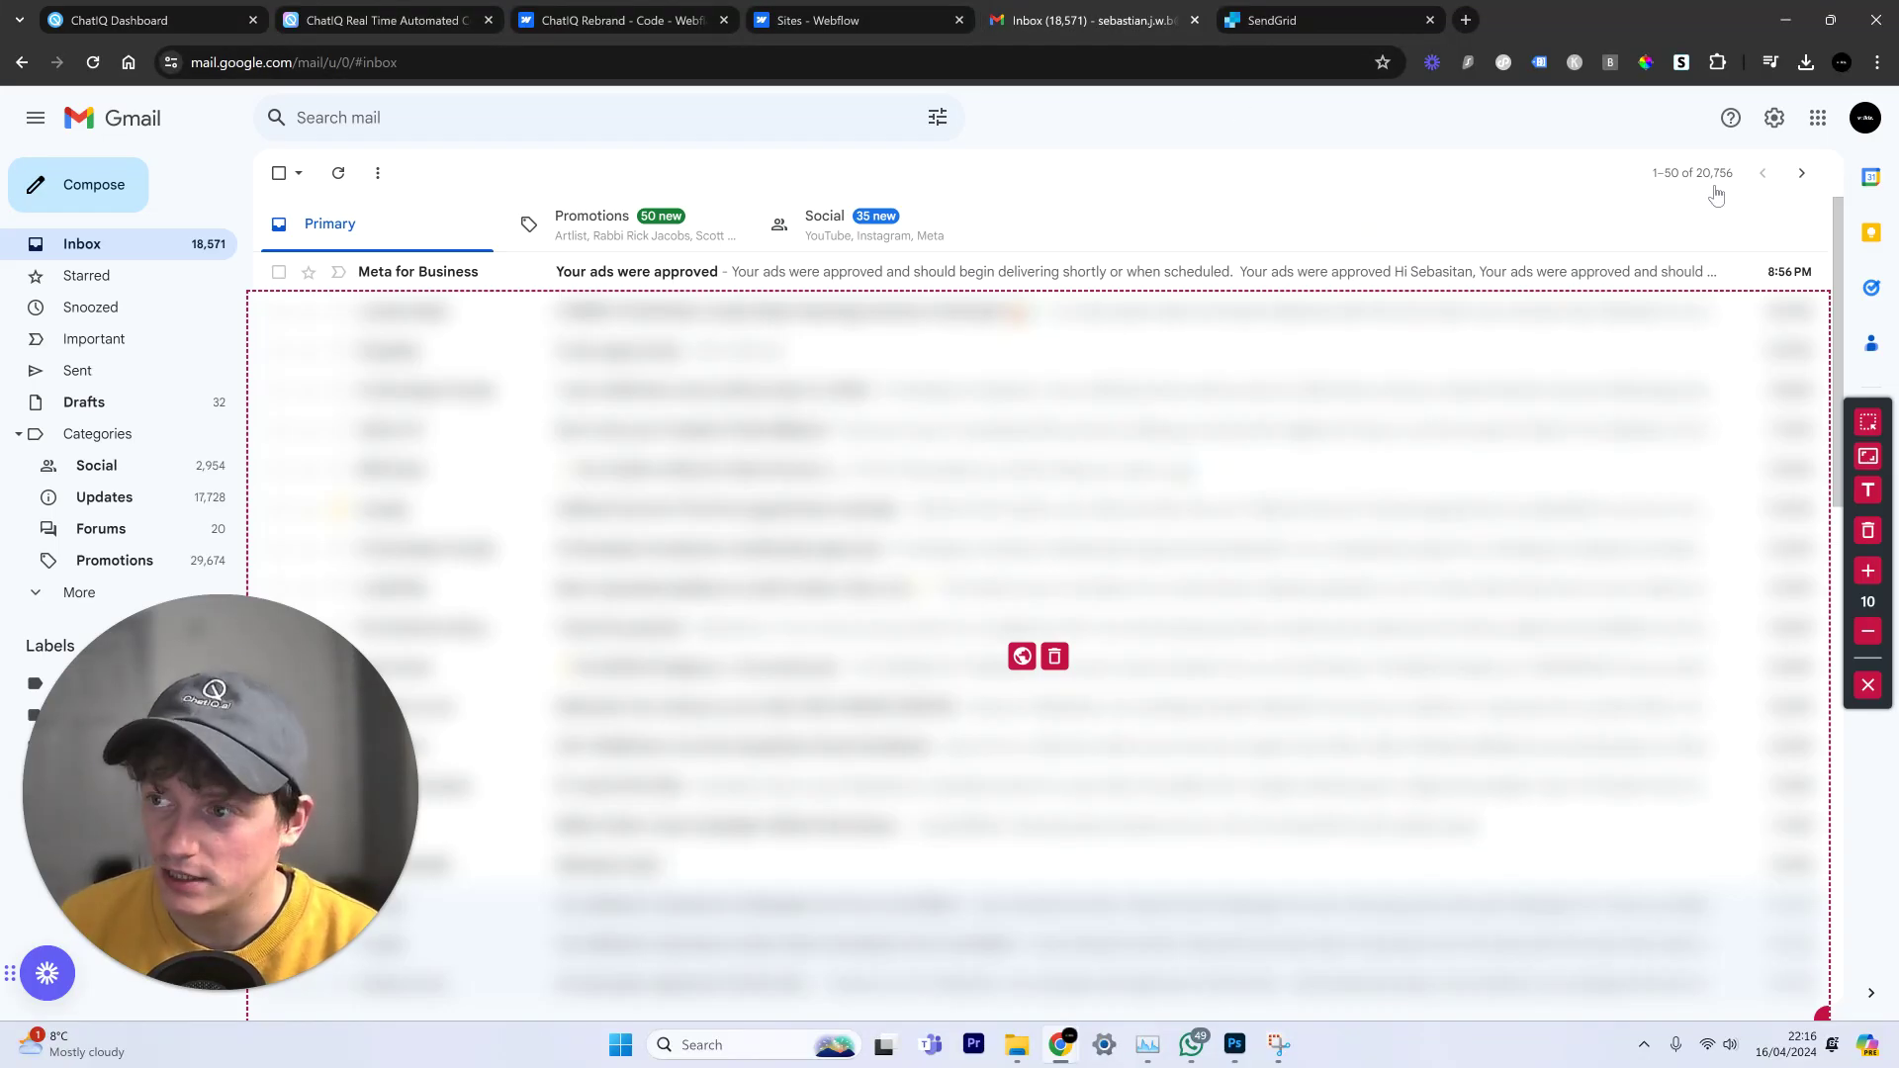
pyautogui.click(459, 20)
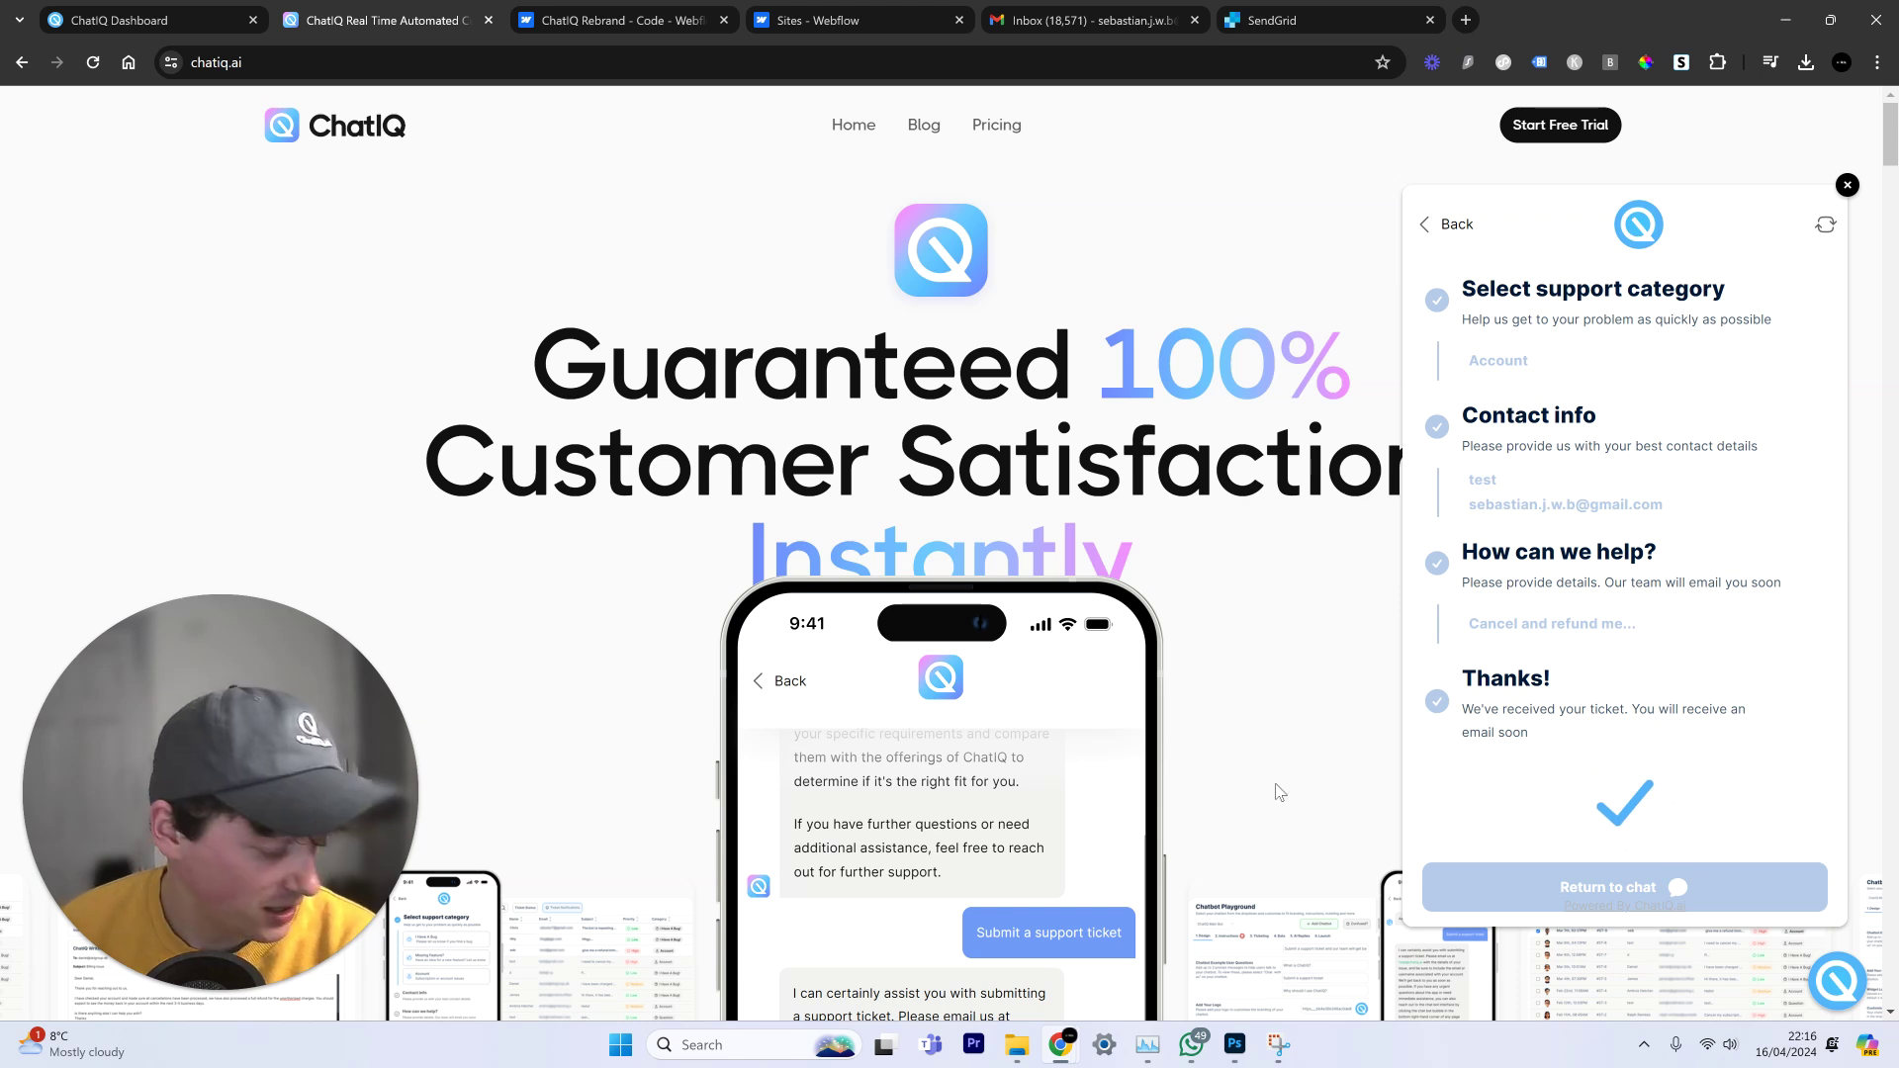
pyautogui.click(148, 19)
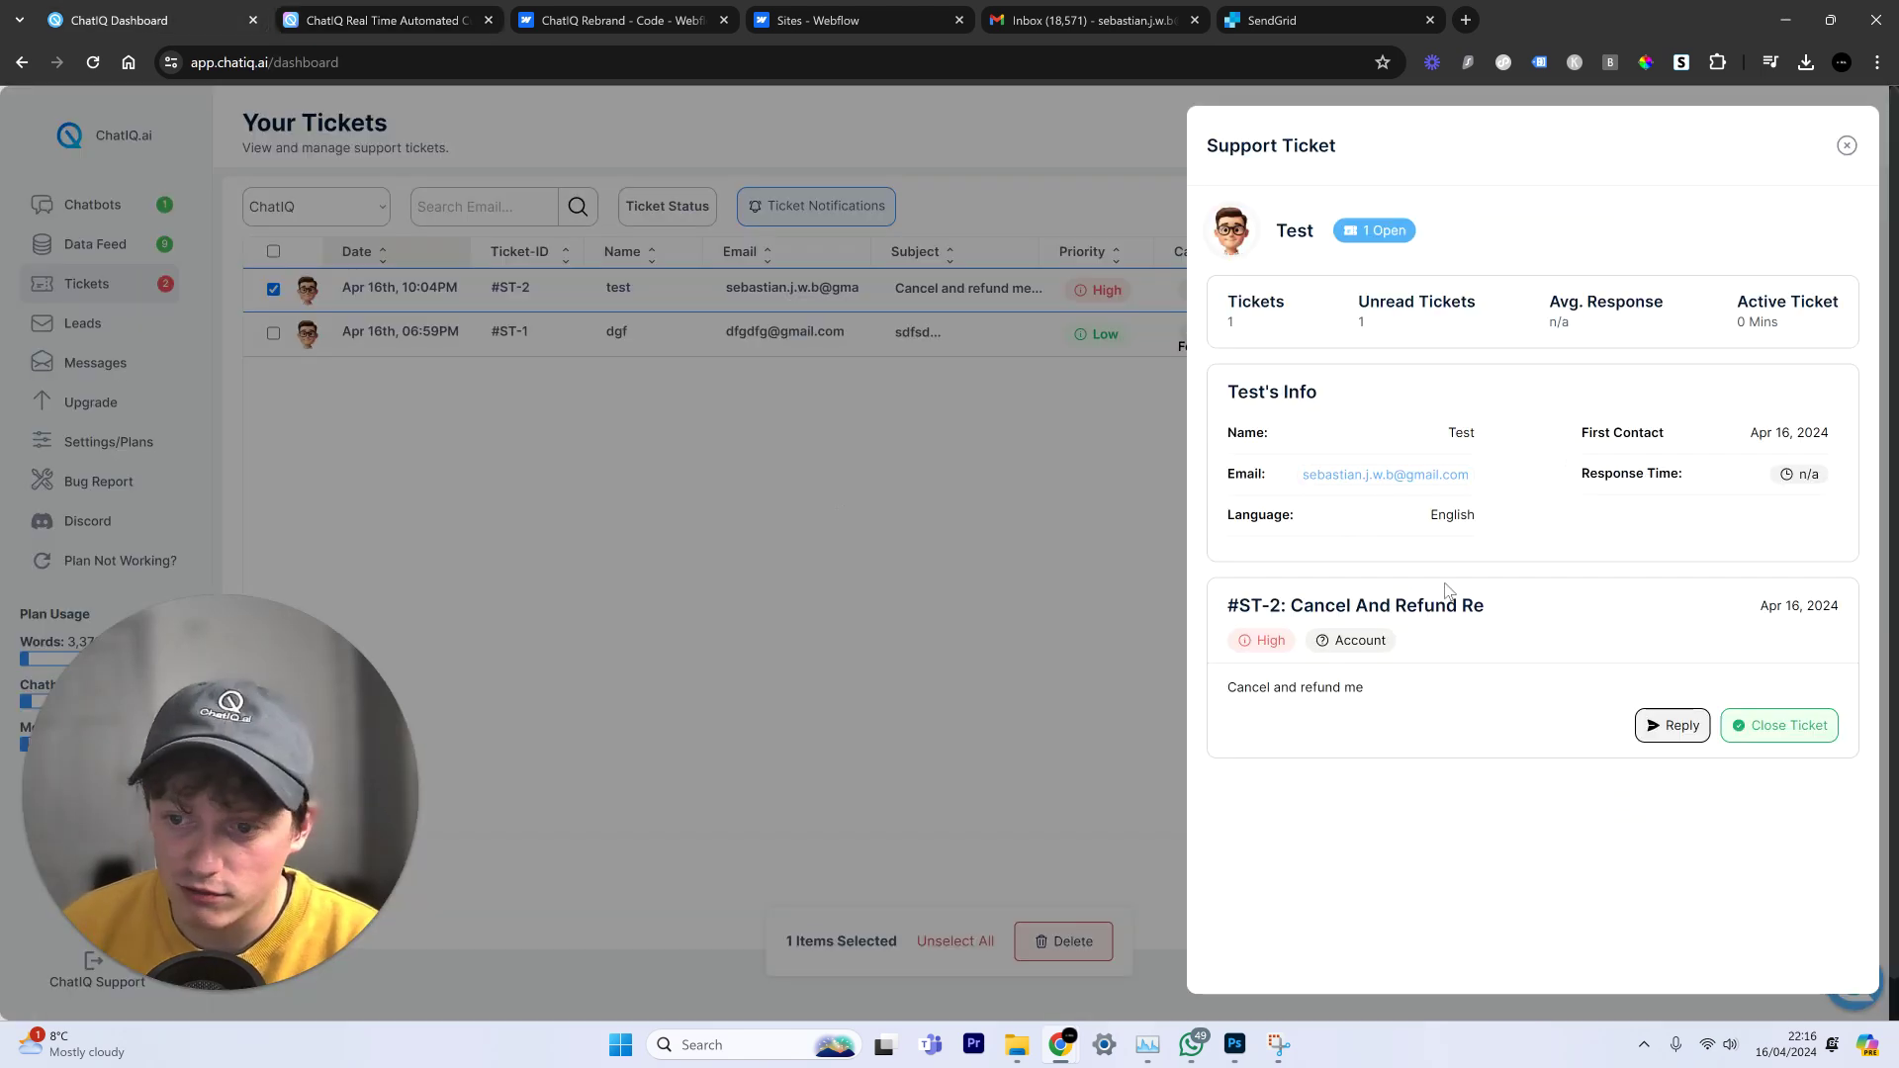
pyautogui.click(1672, 727)
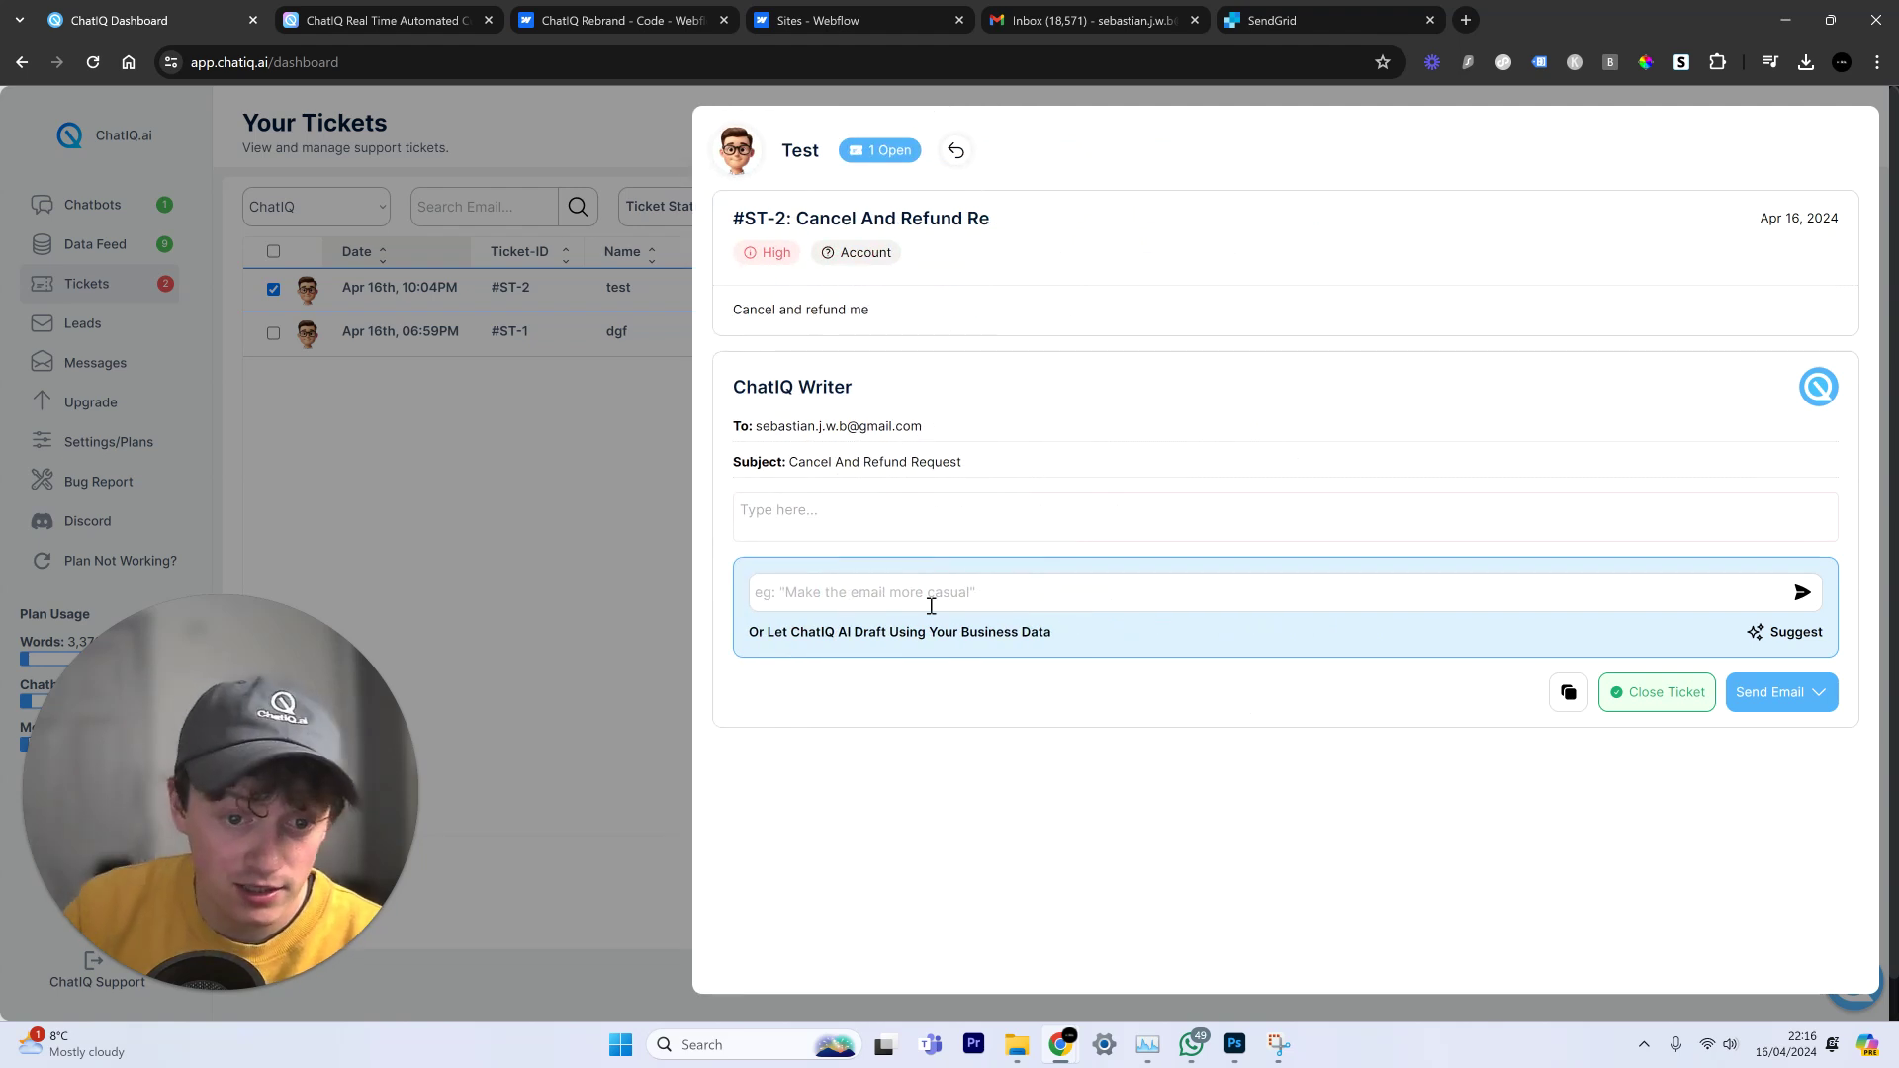
# Step: Have the AI writer draft an email confirming the subscription cancellation but declining a refund
pyautogui.write('weve')
pyautogui.hotkey('ctrl', 'a')
pyautogui.write('tell the customer their subscr')
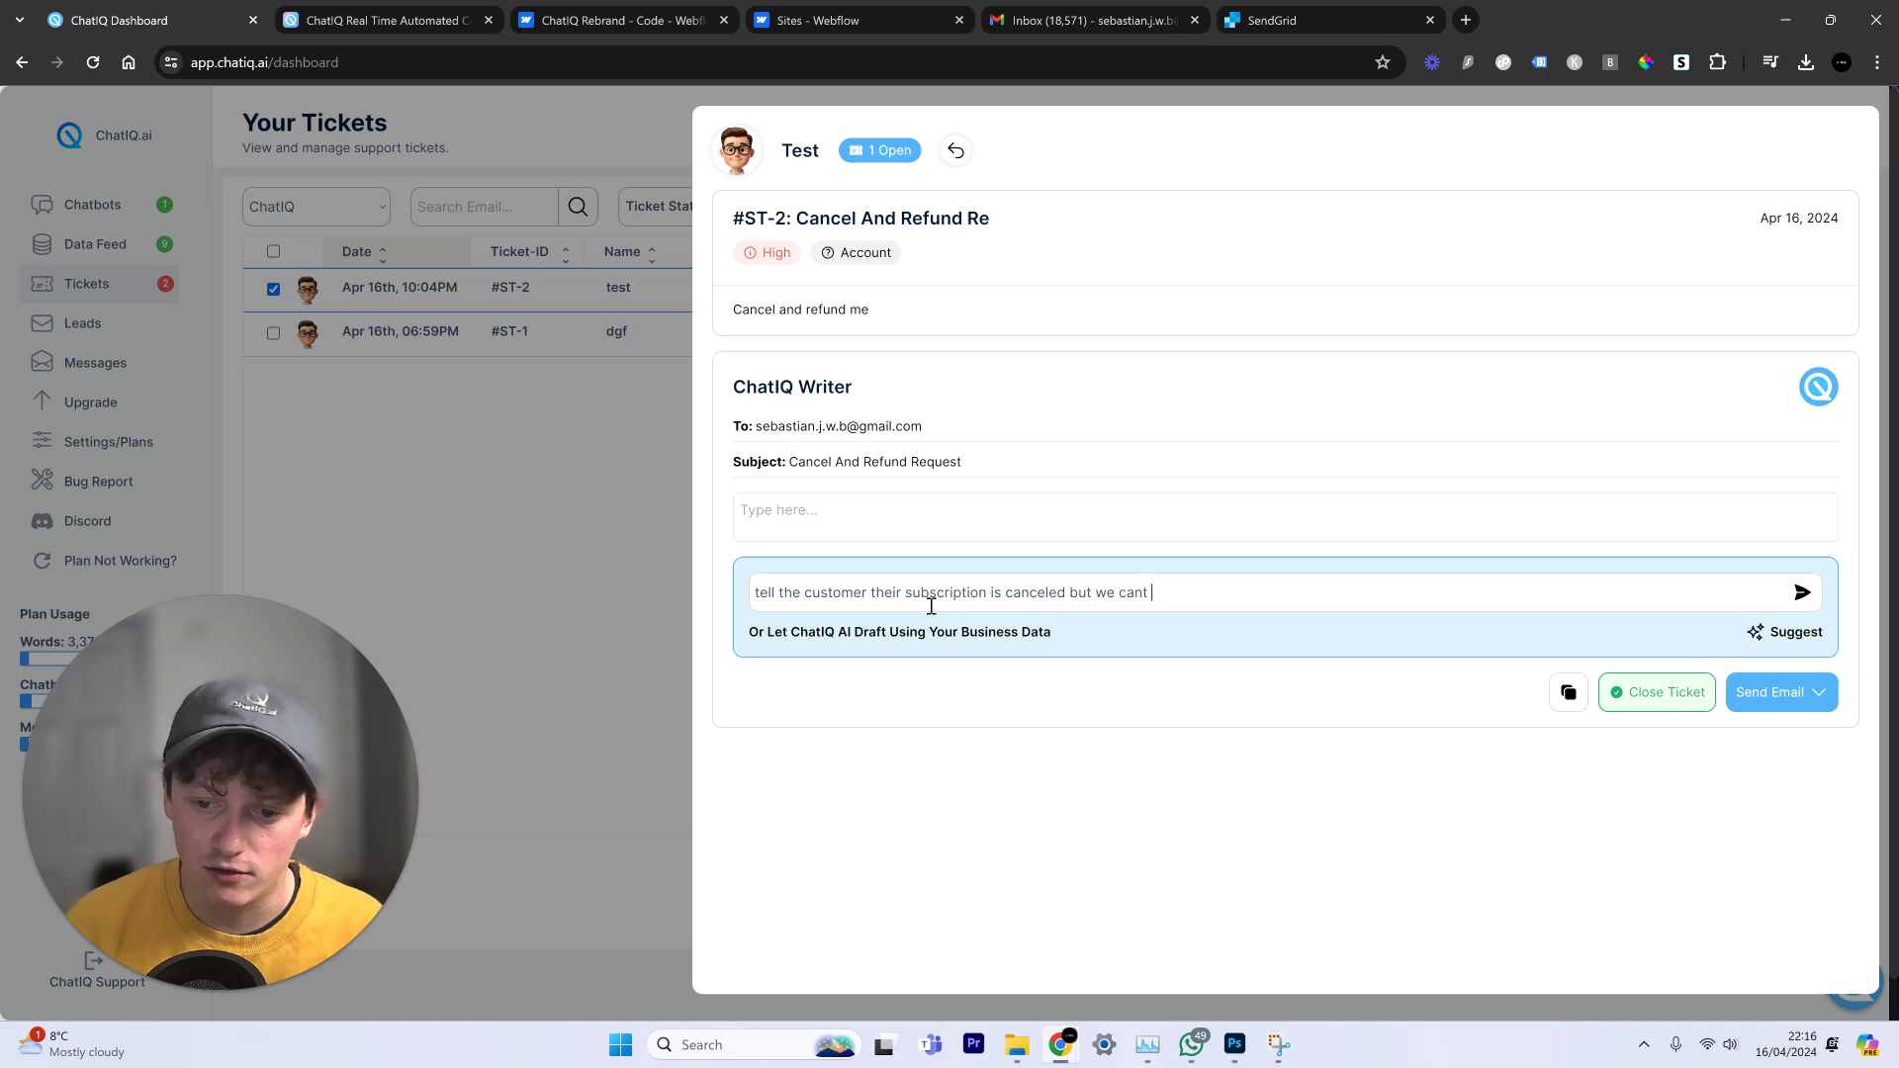
pyautogui.write('funds')
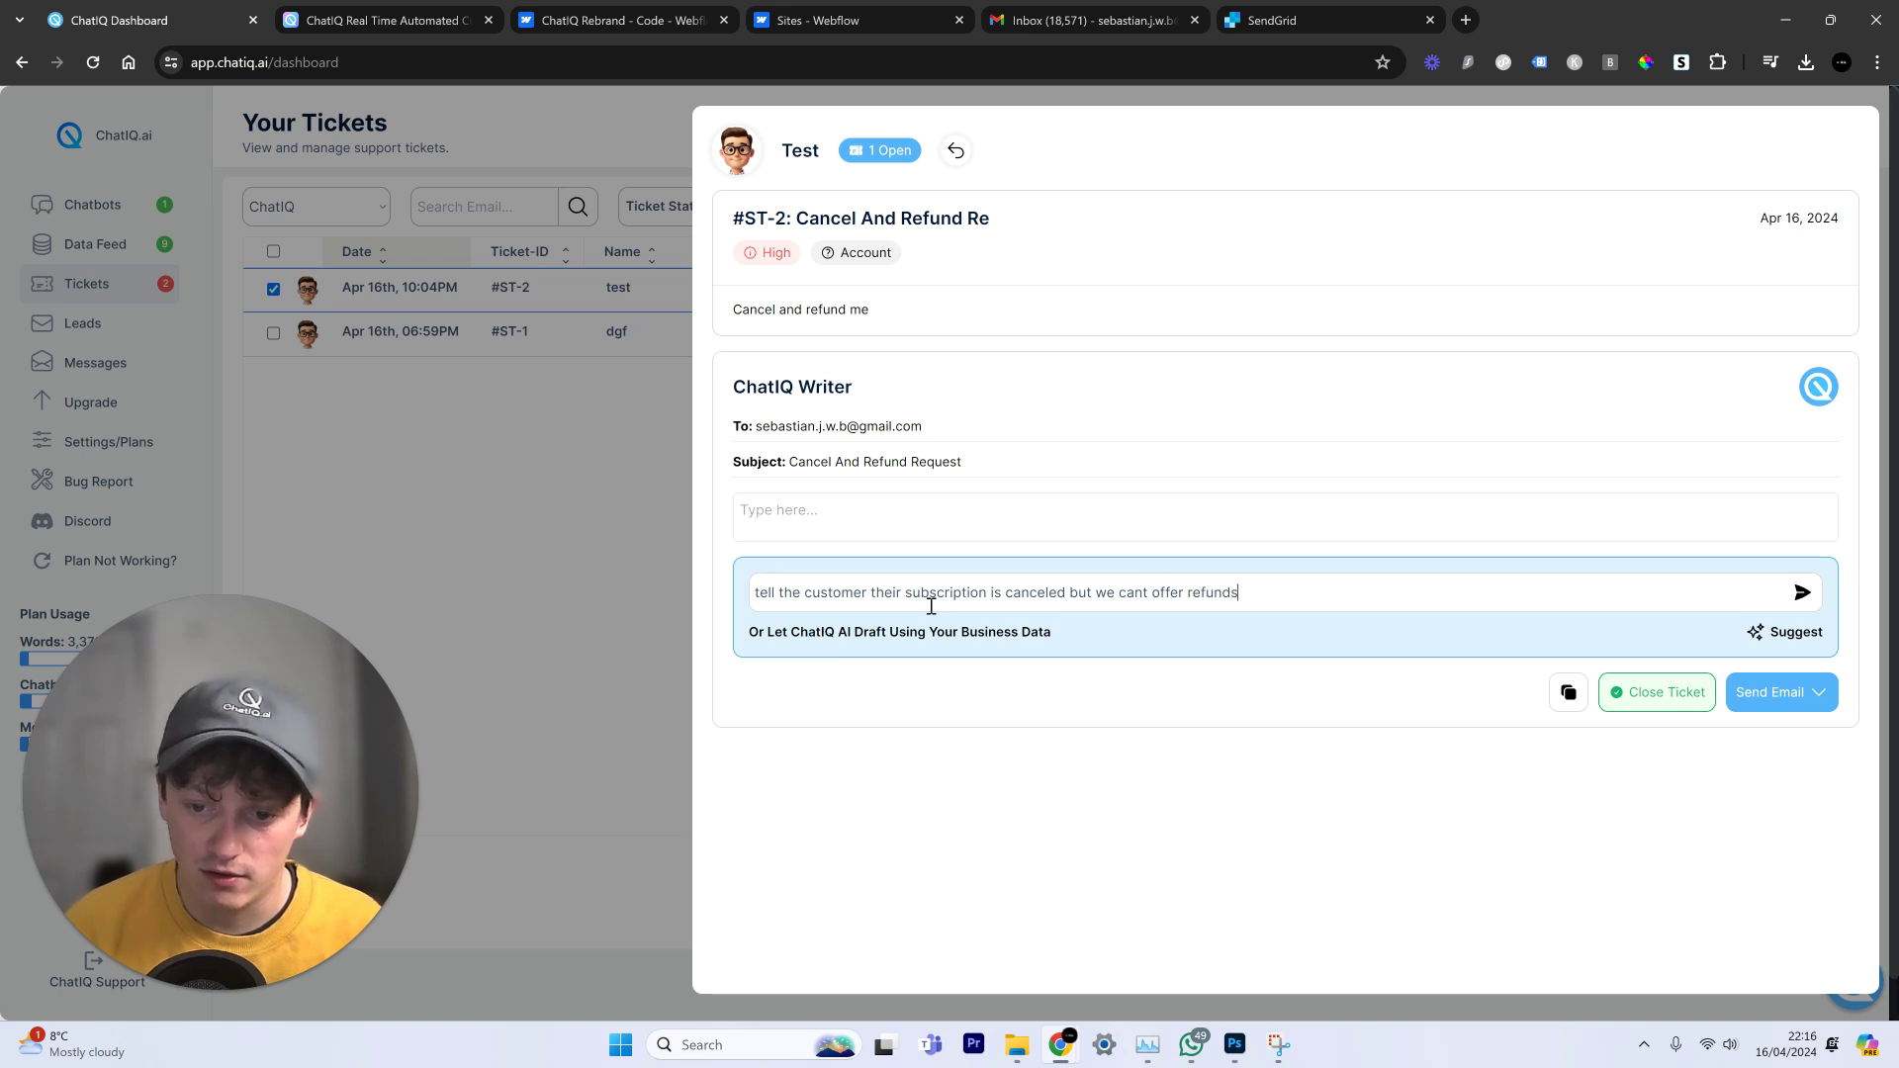
pyautogui.click(1801, 593)
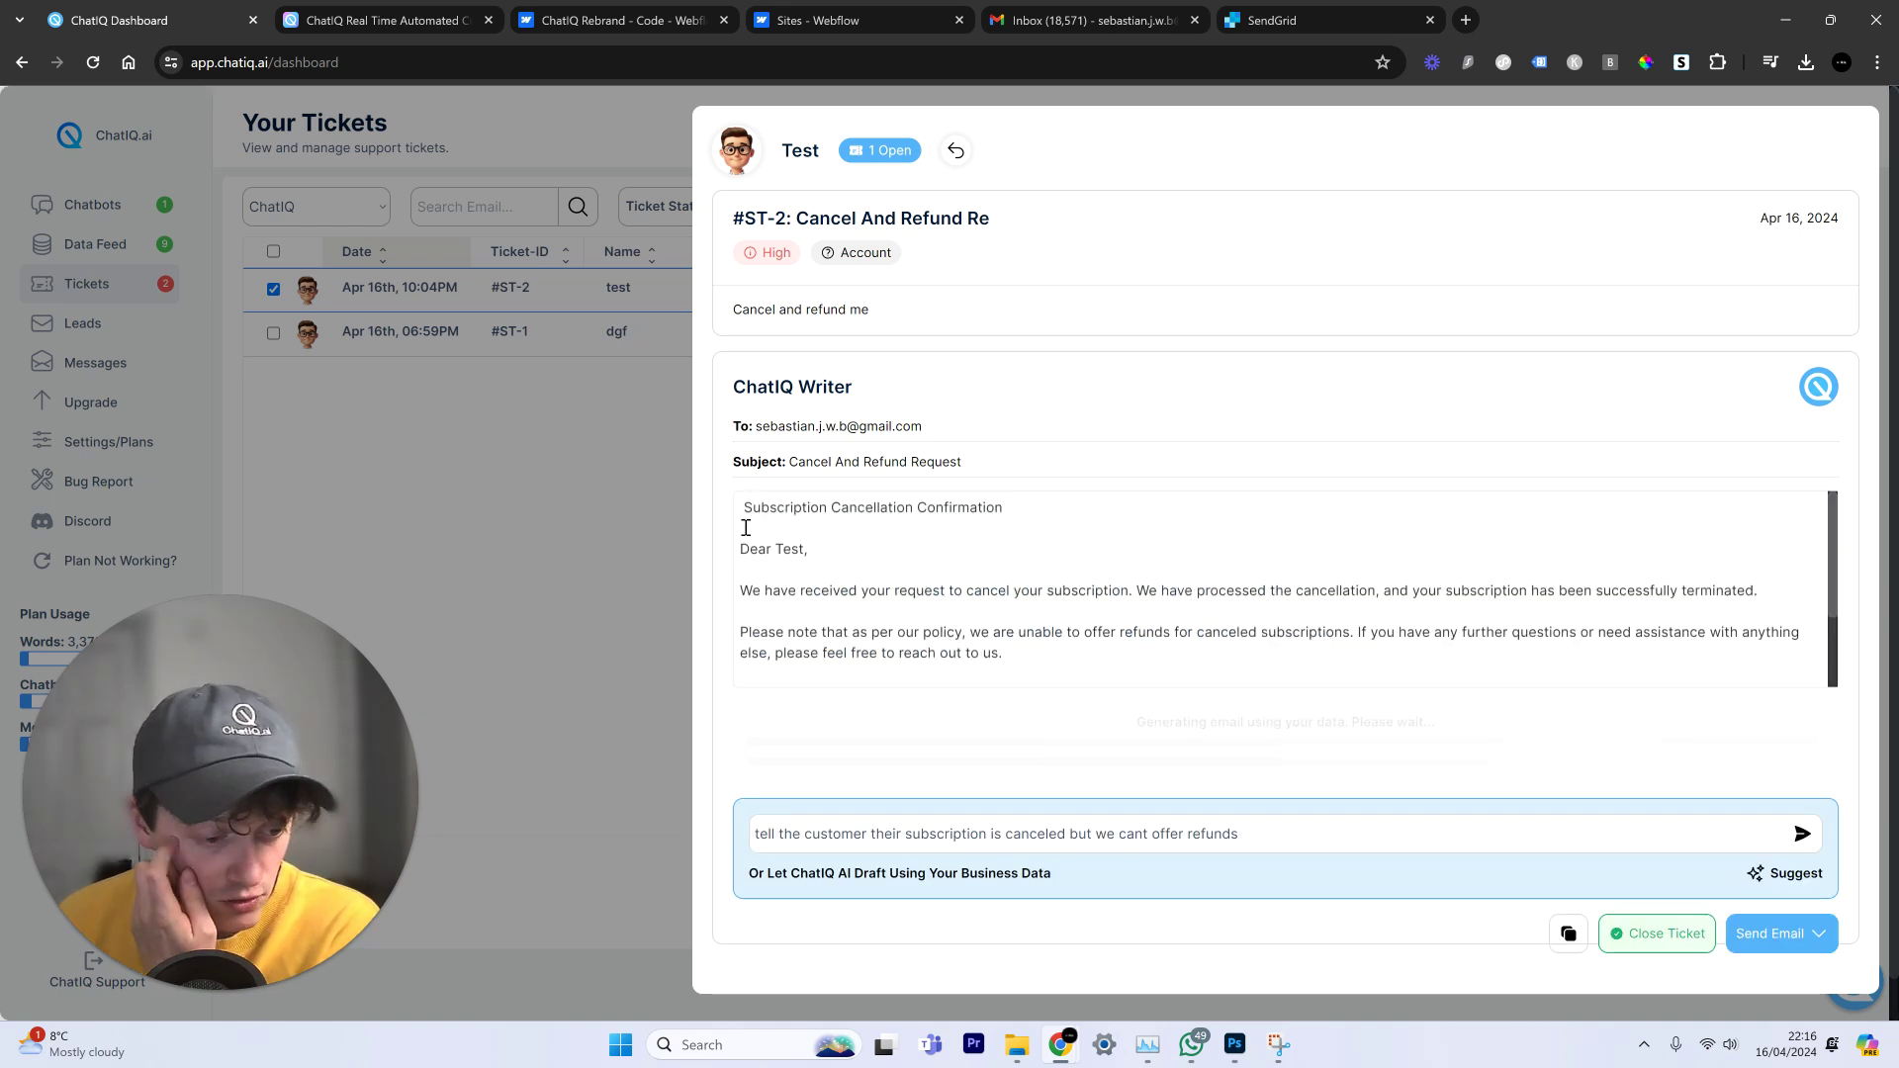
# Step: Delete the redundant subject line and replace the [Your Name] placeholder with the sender's name
pyautogui.tripleClick(972, 510)
pyautogui.press('BackSpace')
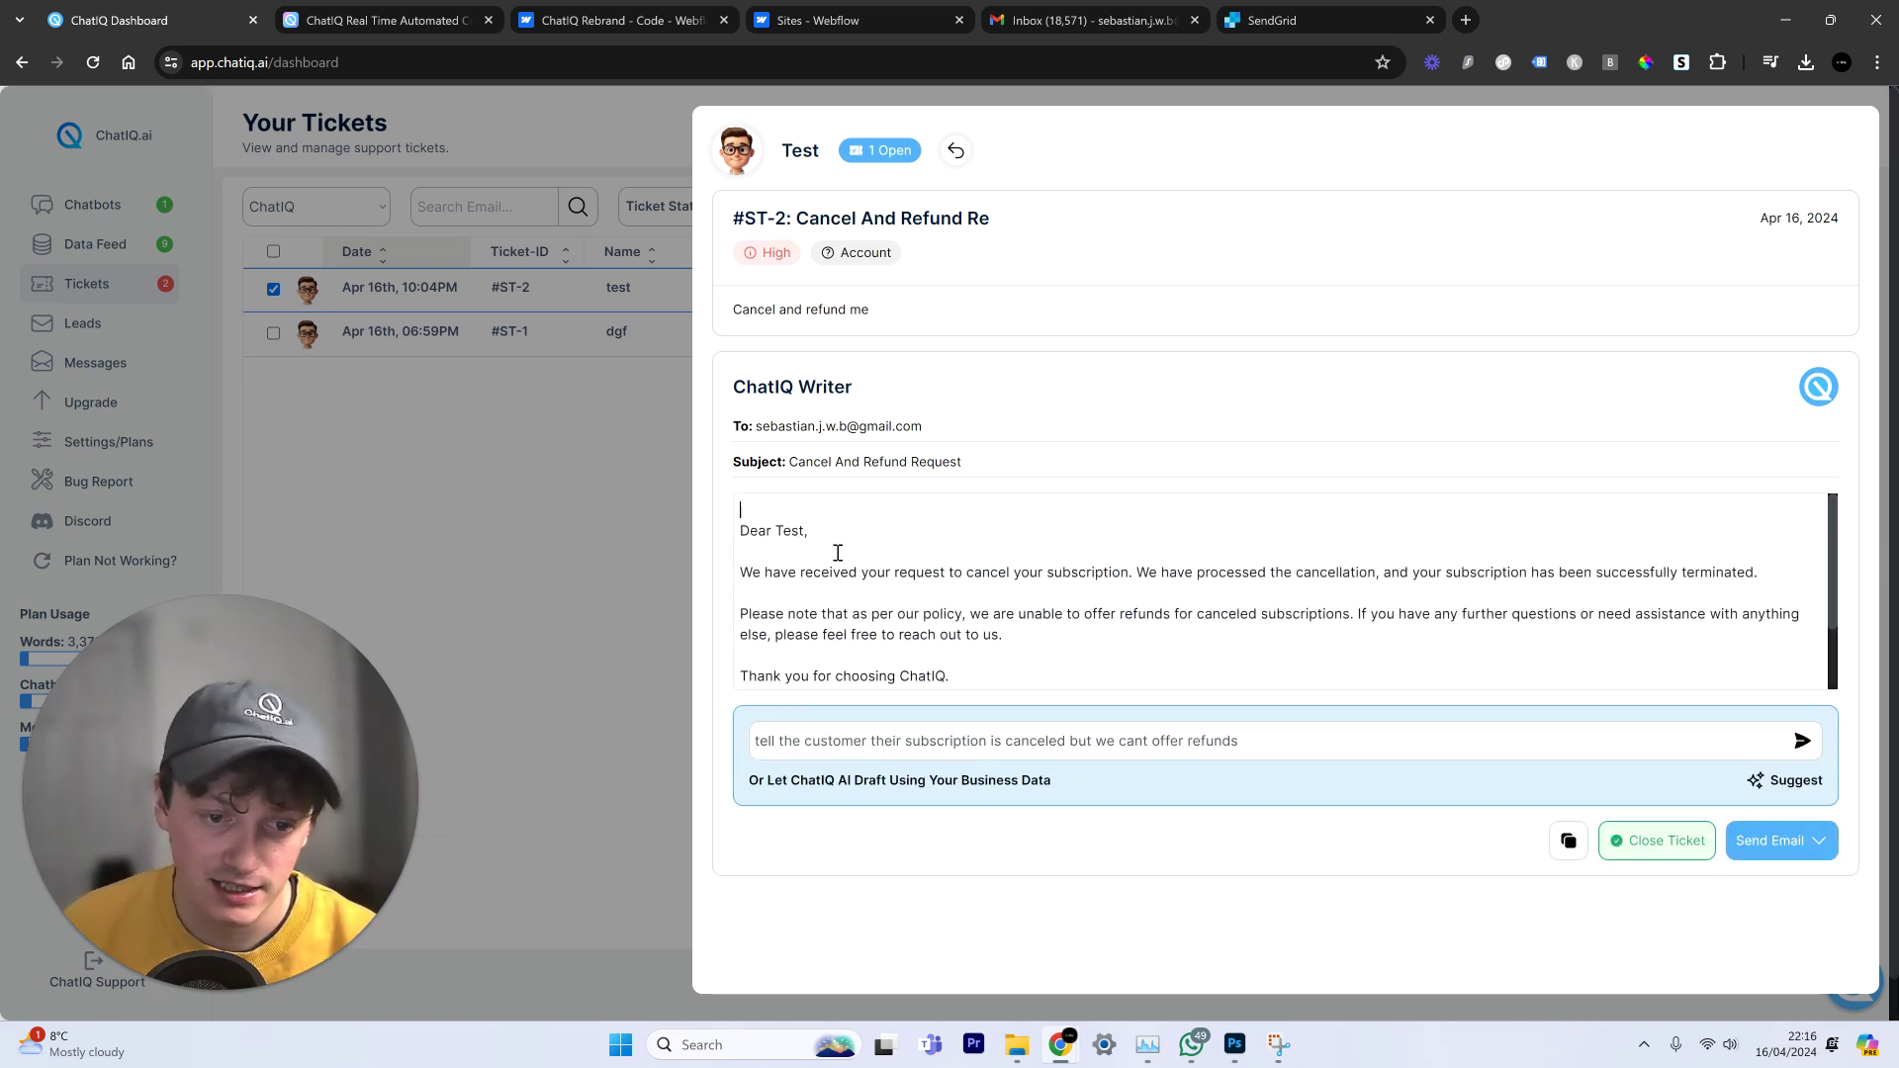
pyautogui.press('Delete')
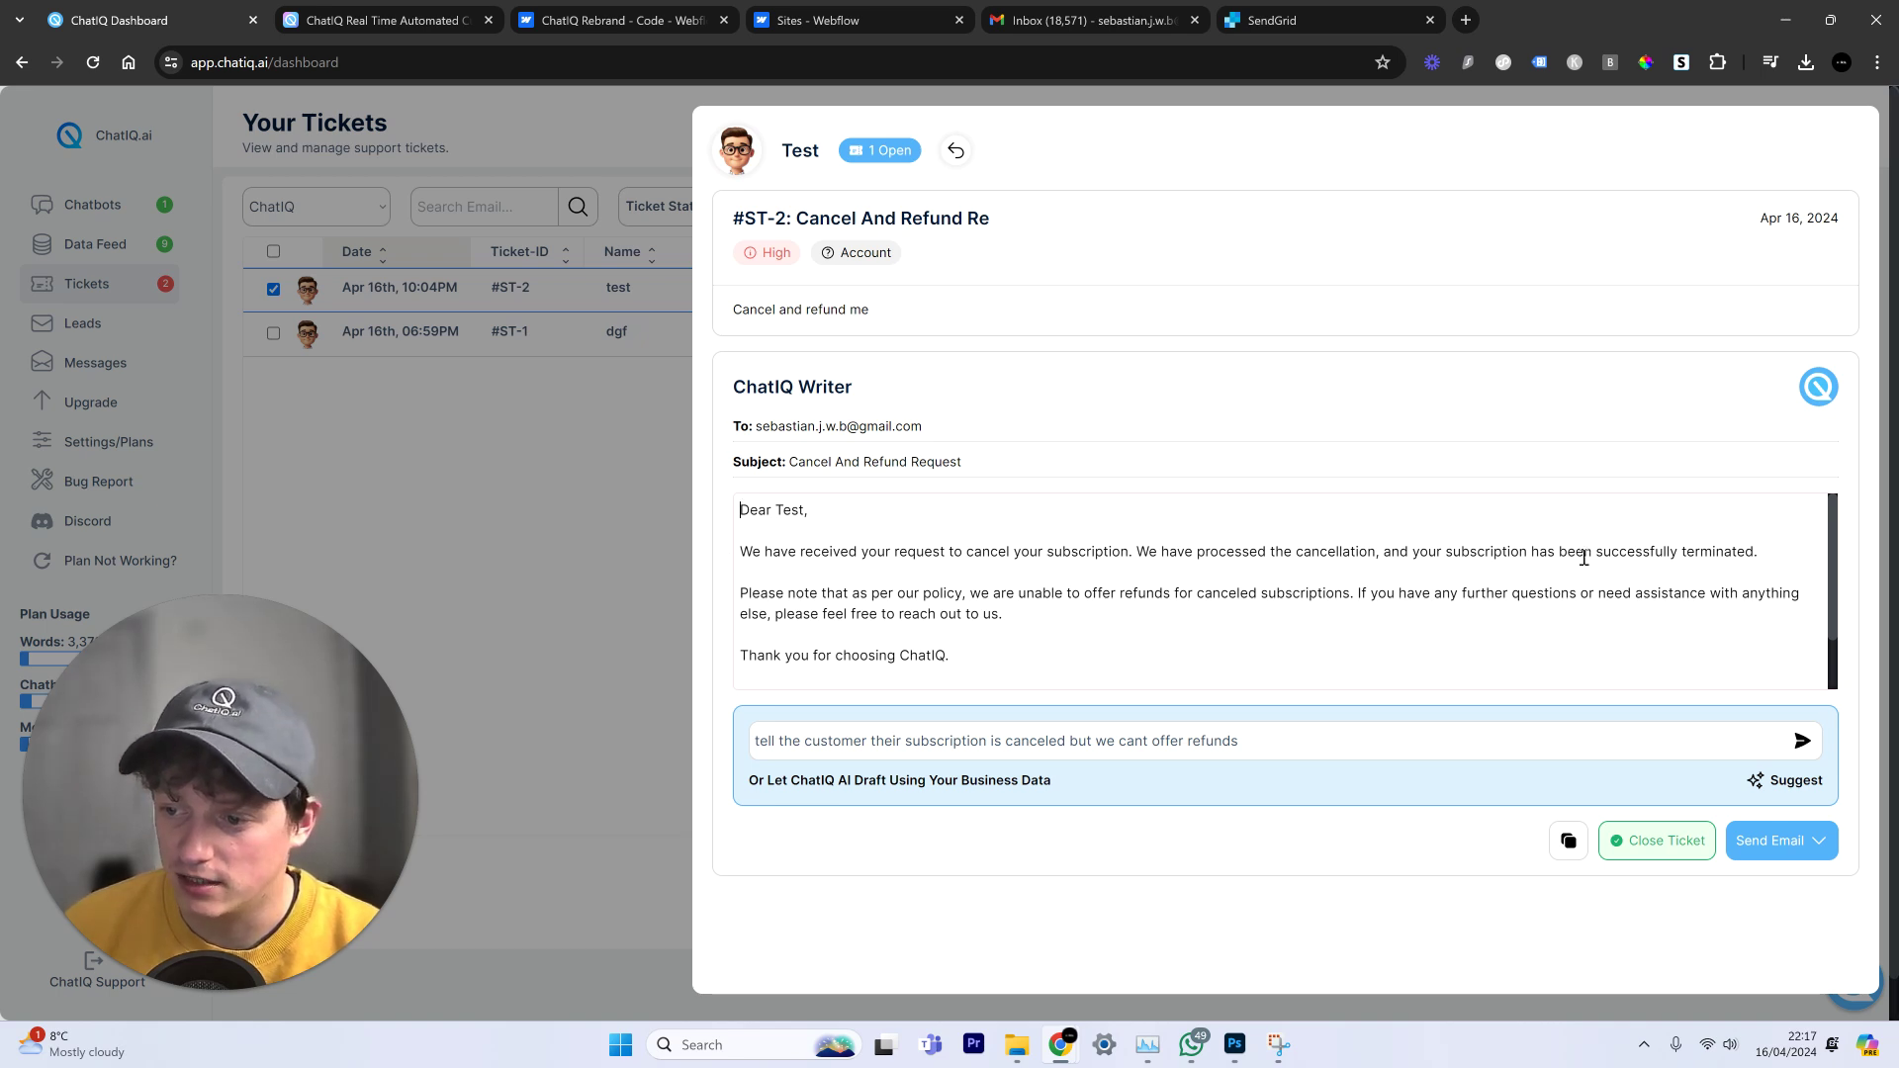
pyautogui.scroll(-1, 1709, 548)
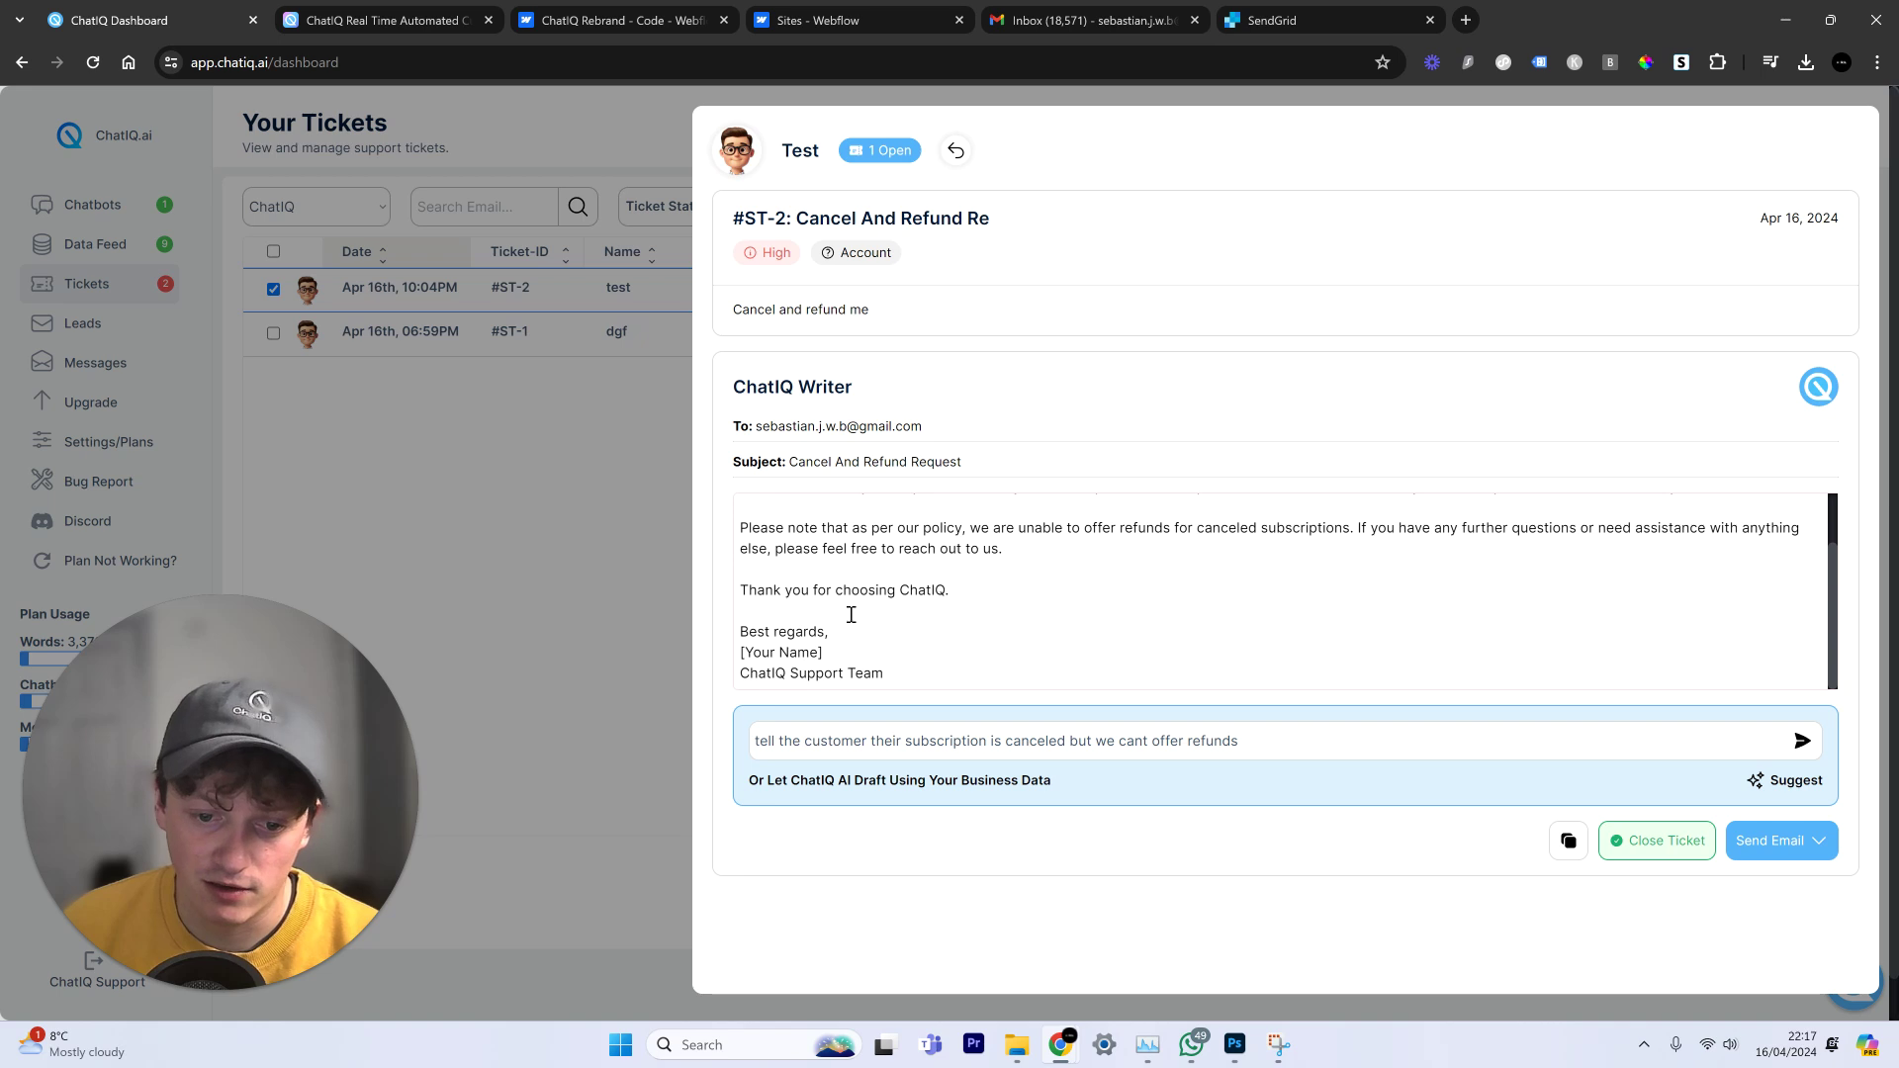
pyautogui.moveTo(941, 649); pyautogui.dragTo(697, 655)
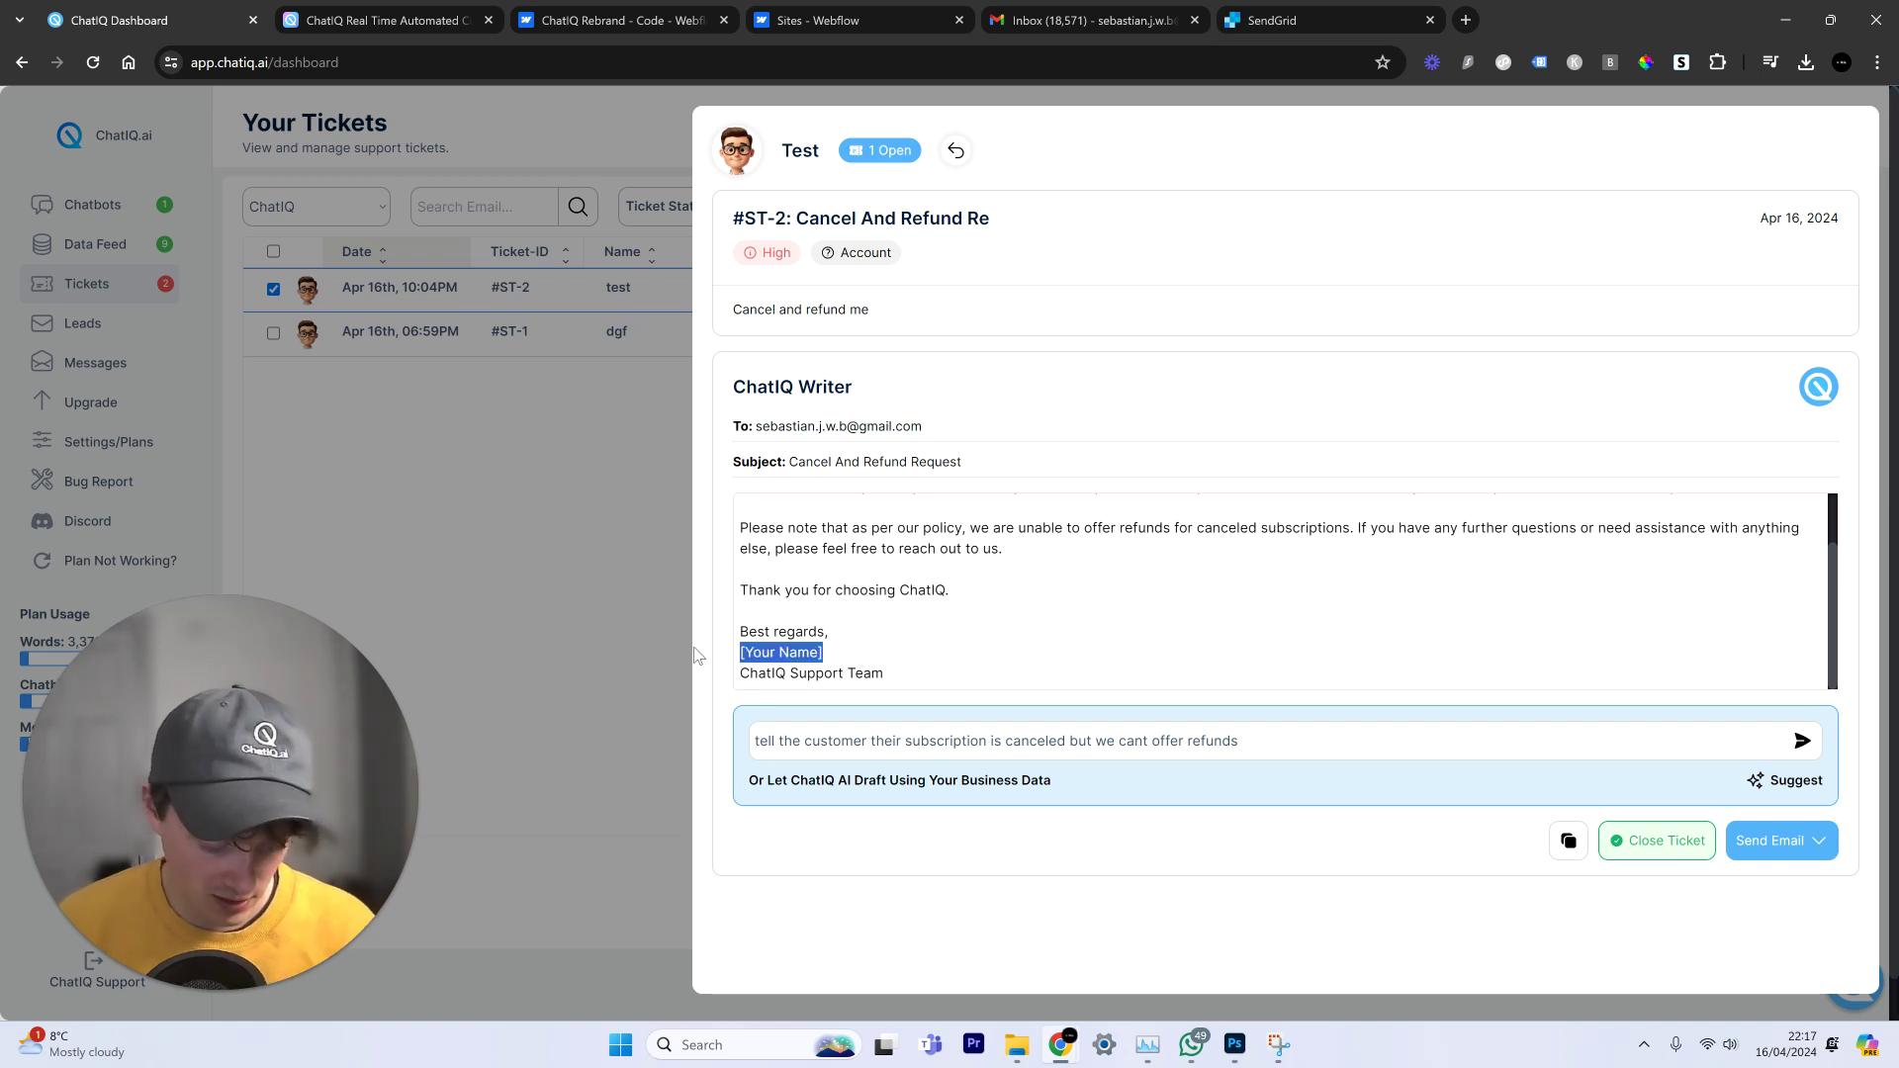
pyautogui.write('Seb')
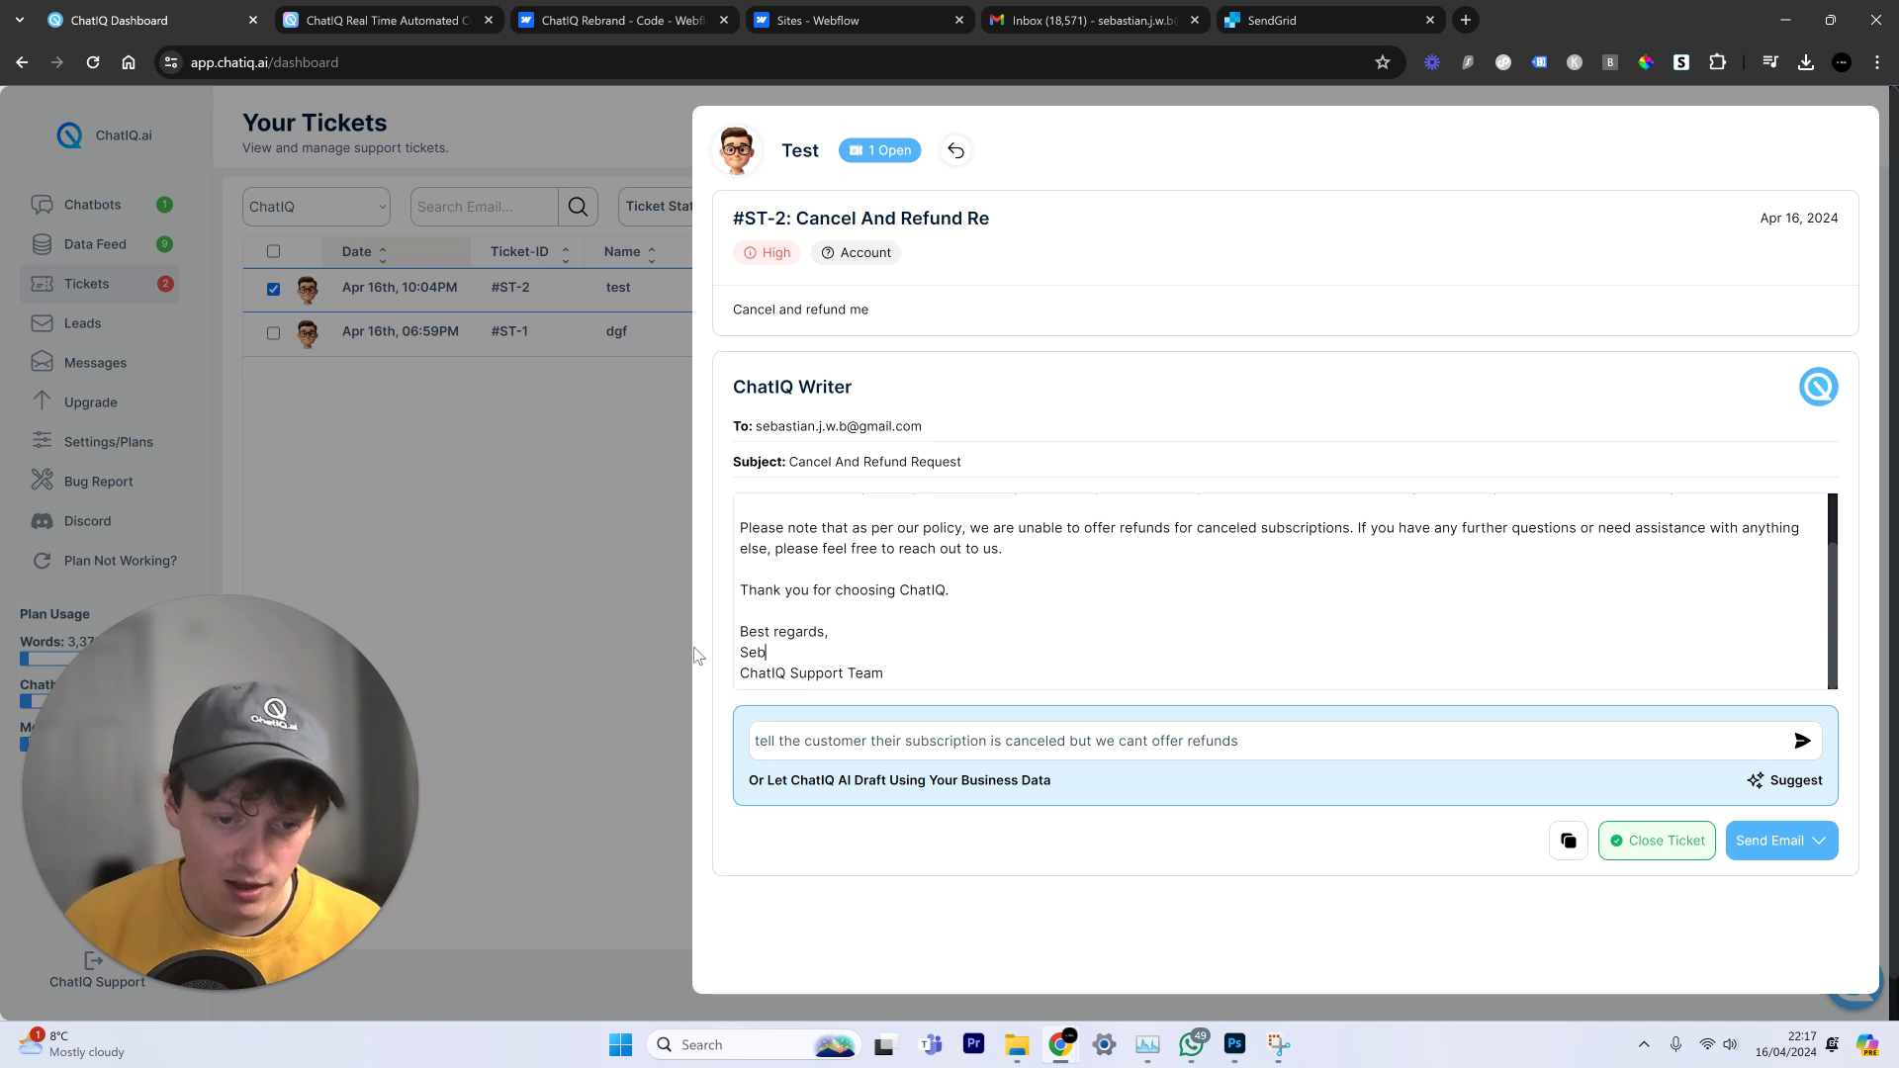
pyautogui.doubleClick(913, 591)
pyautogui.tripleClick(864, 674)
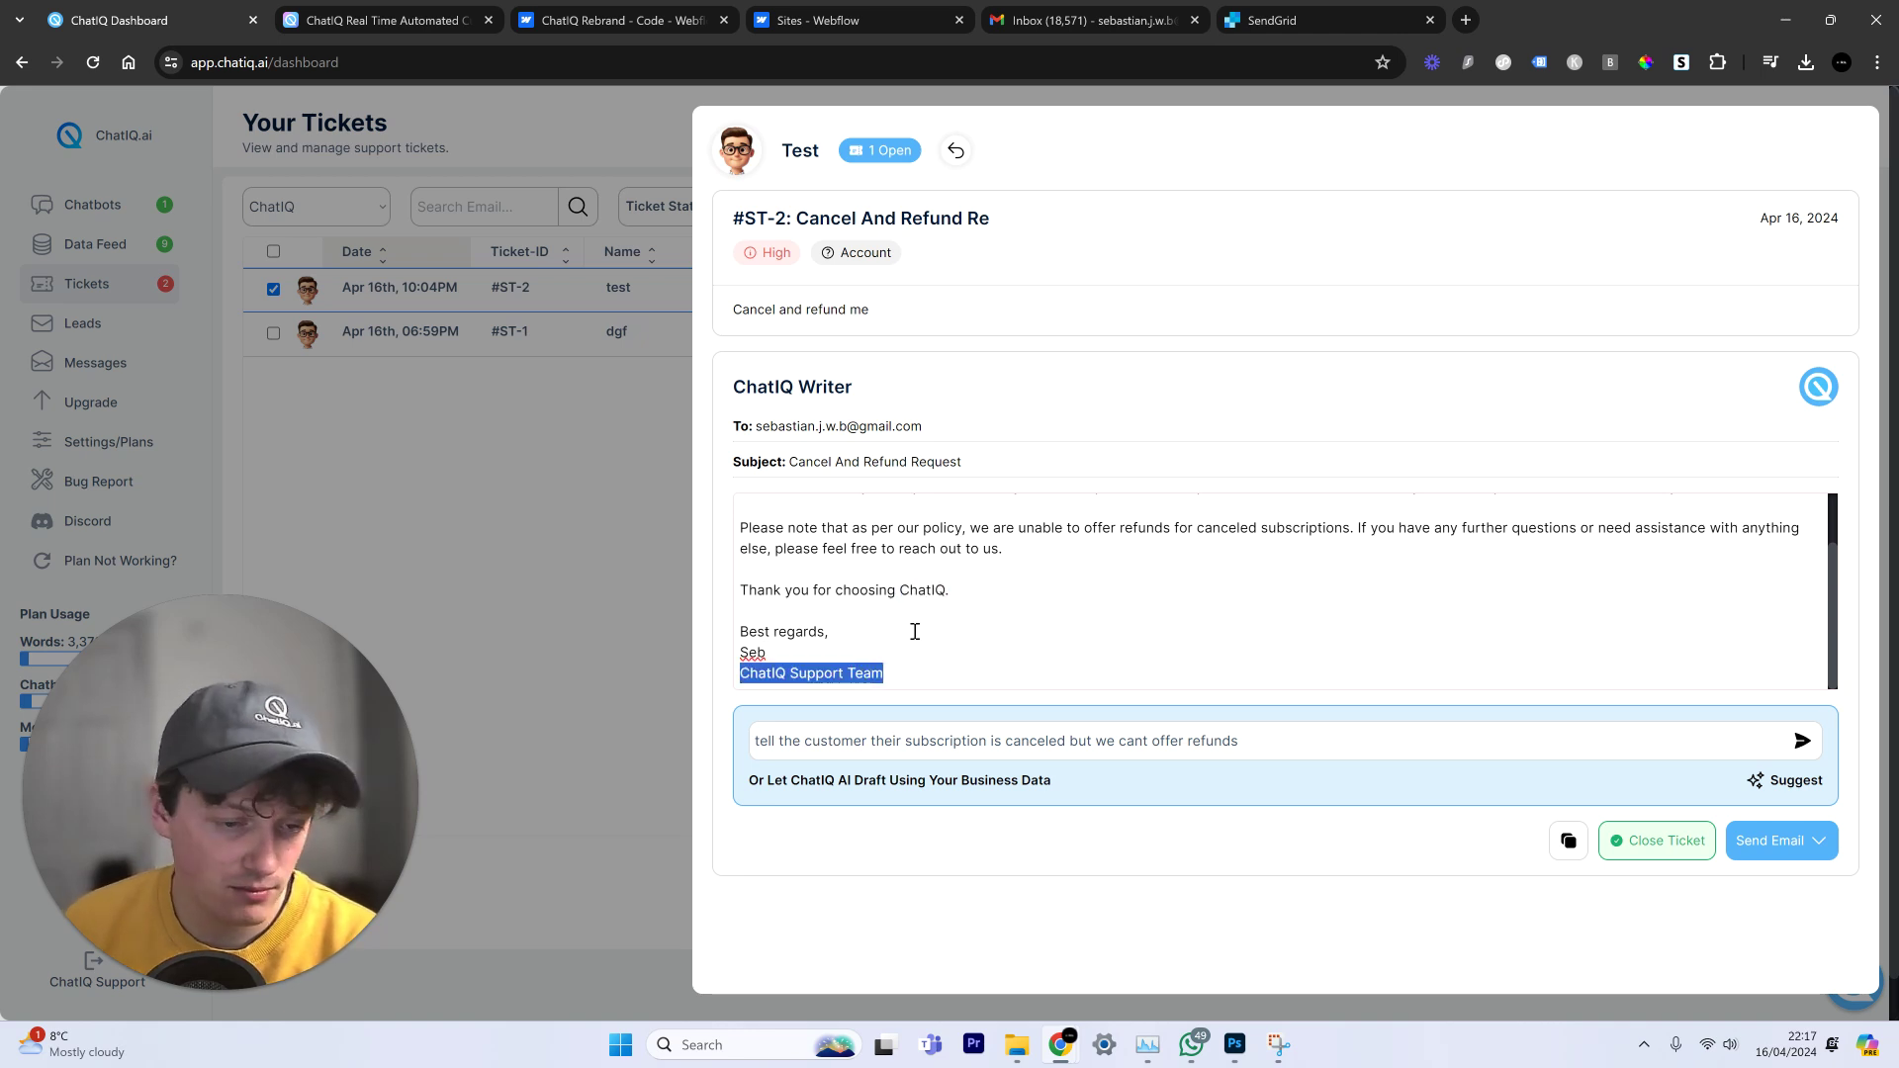
pyautogui.click(1051, 422)
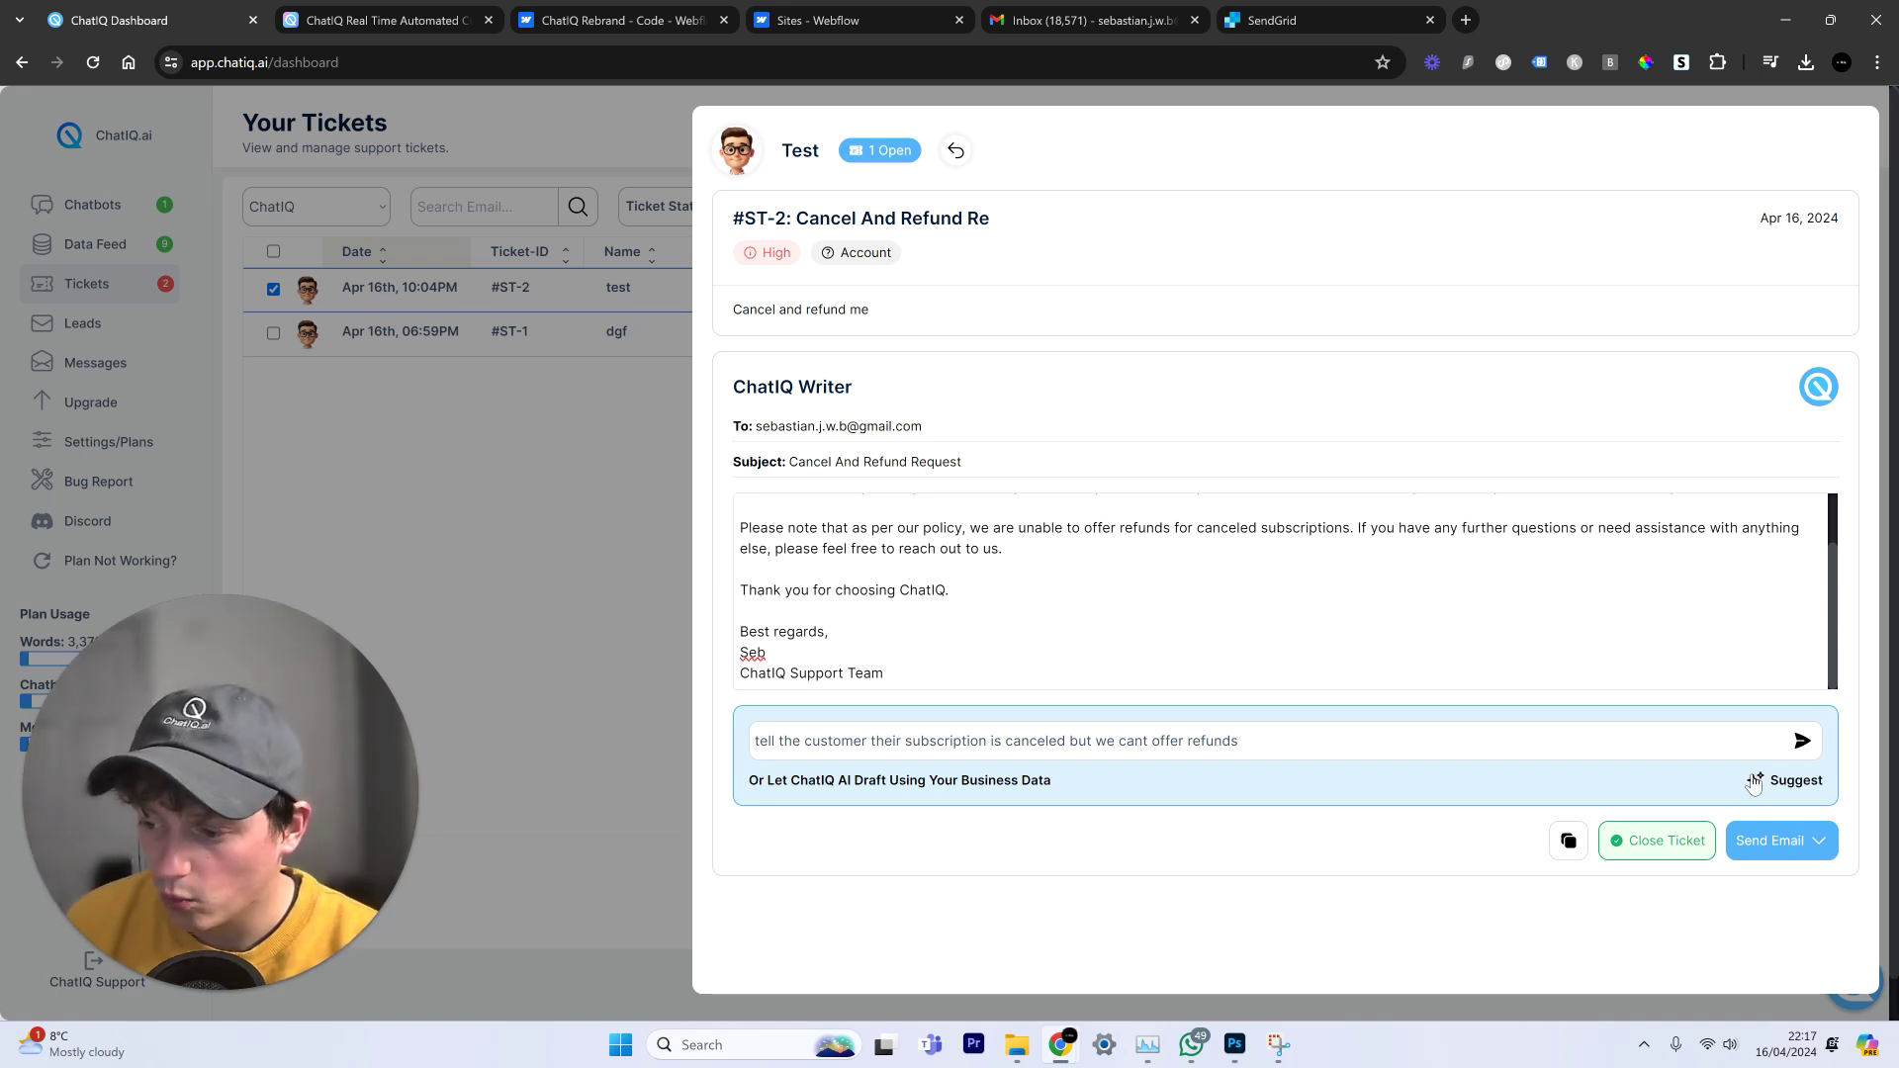
# Step: Send the reply through Sendgrid and close ticket #ST-2
pyautogui.click(1816, 840)
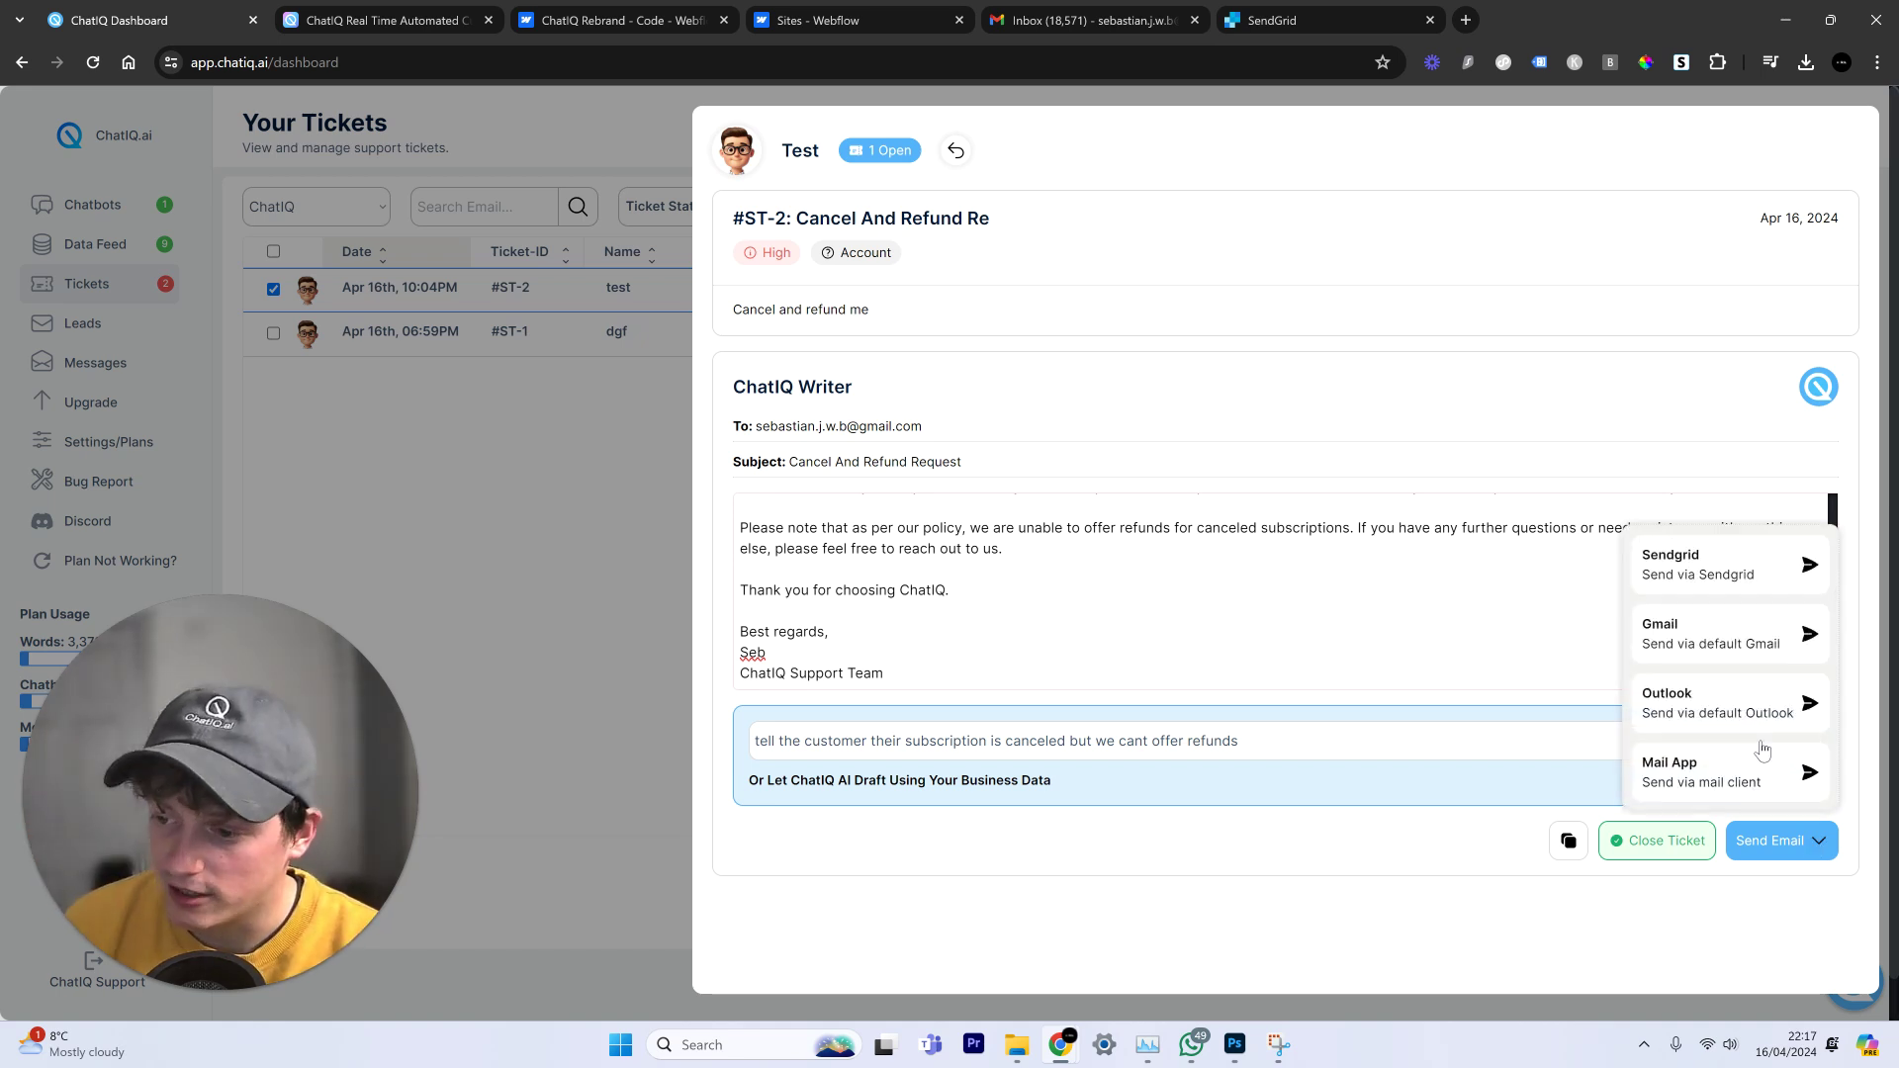
pyautogui.click(1754, 561)
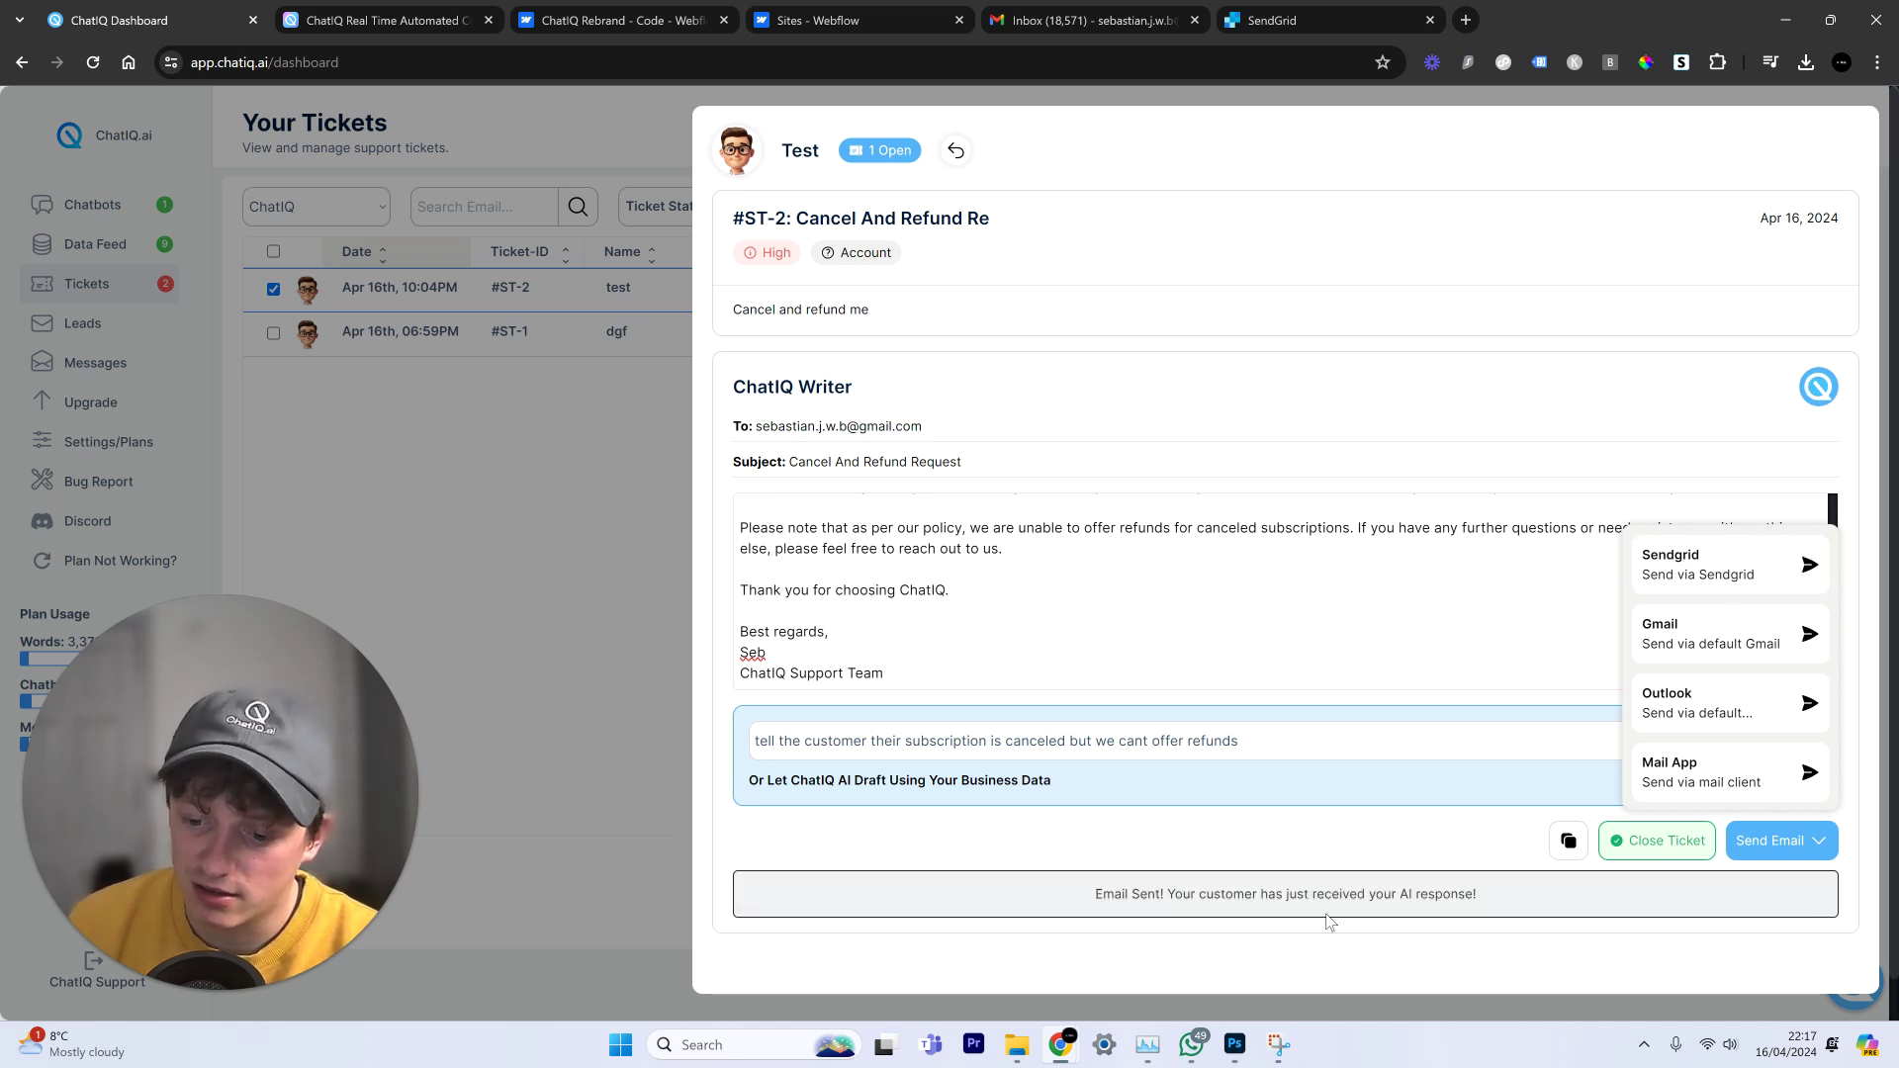
pyautogui.click(1648, 840)
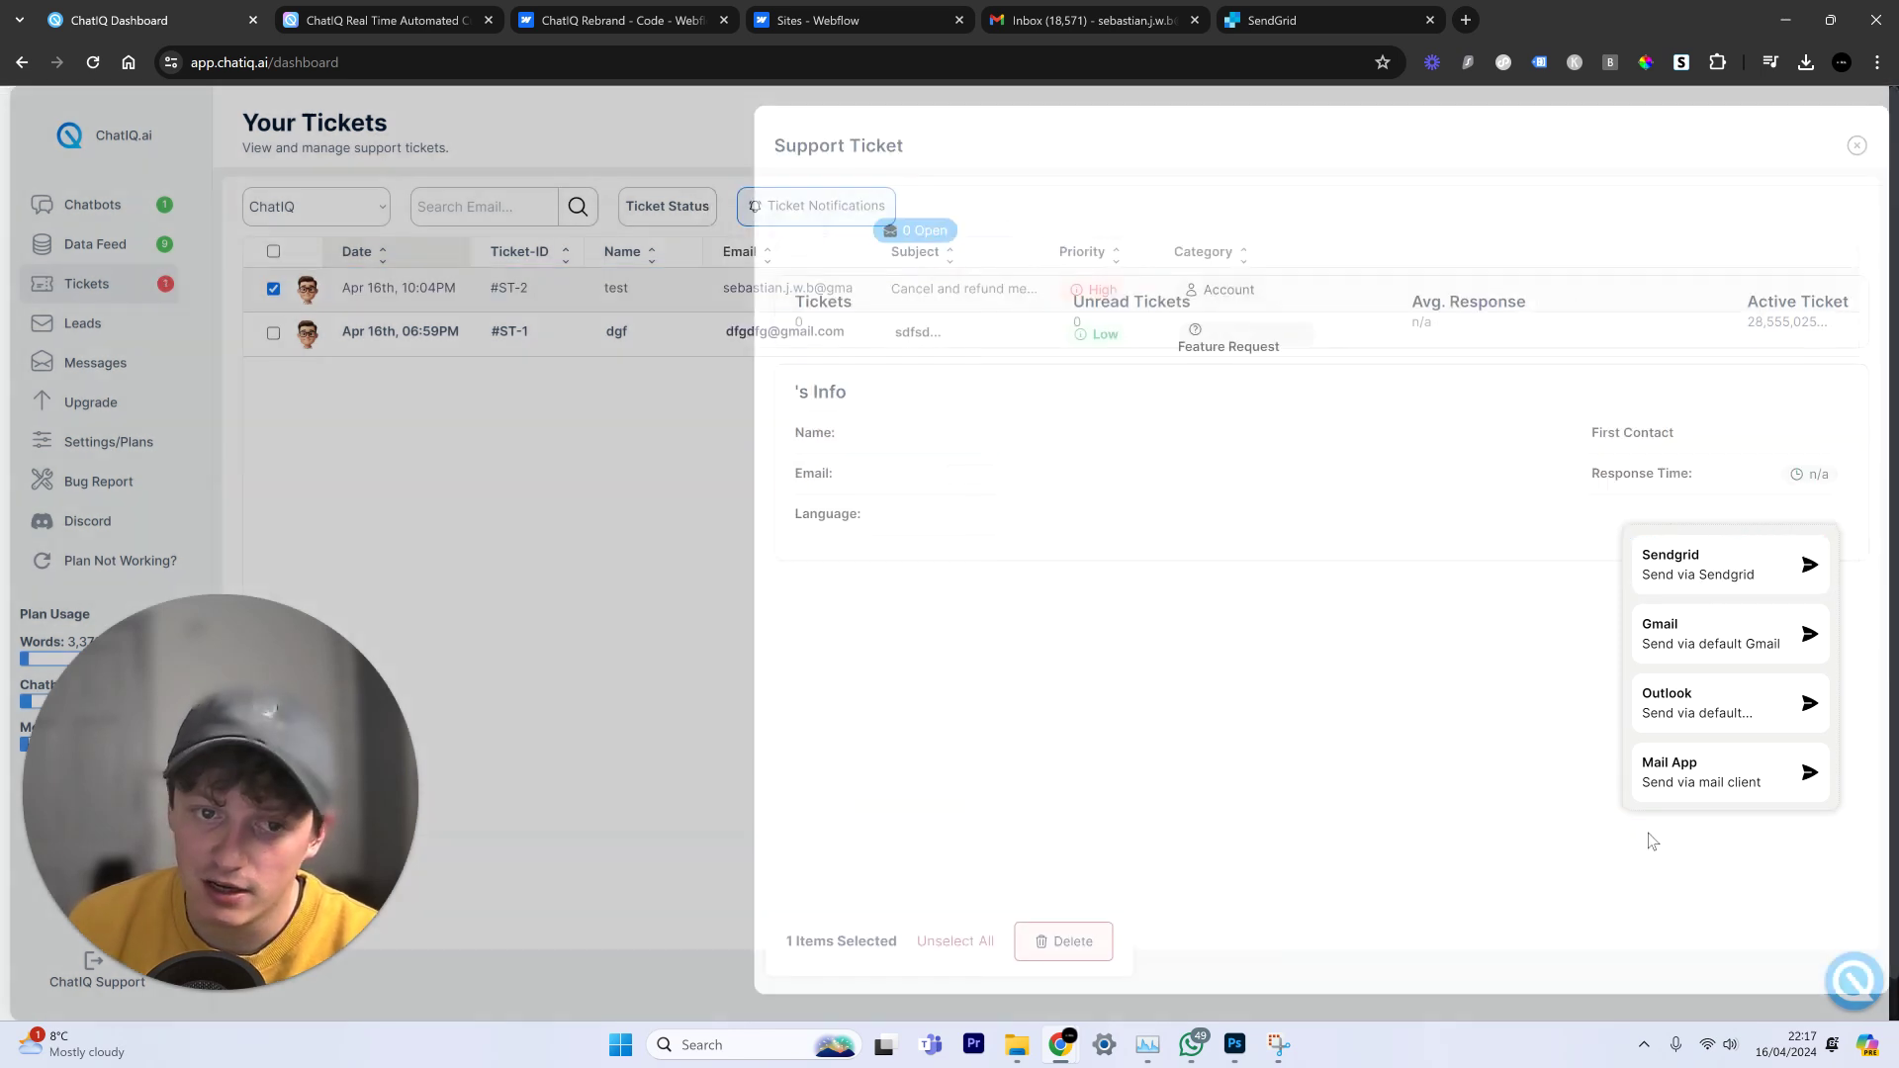
# Step: Confirm in Gmail that ChatIQ Support's 'Cancel and refund request' reply arrived via chatiq.ai, then reopen Chatbots
pyautogui.click(956, 943)
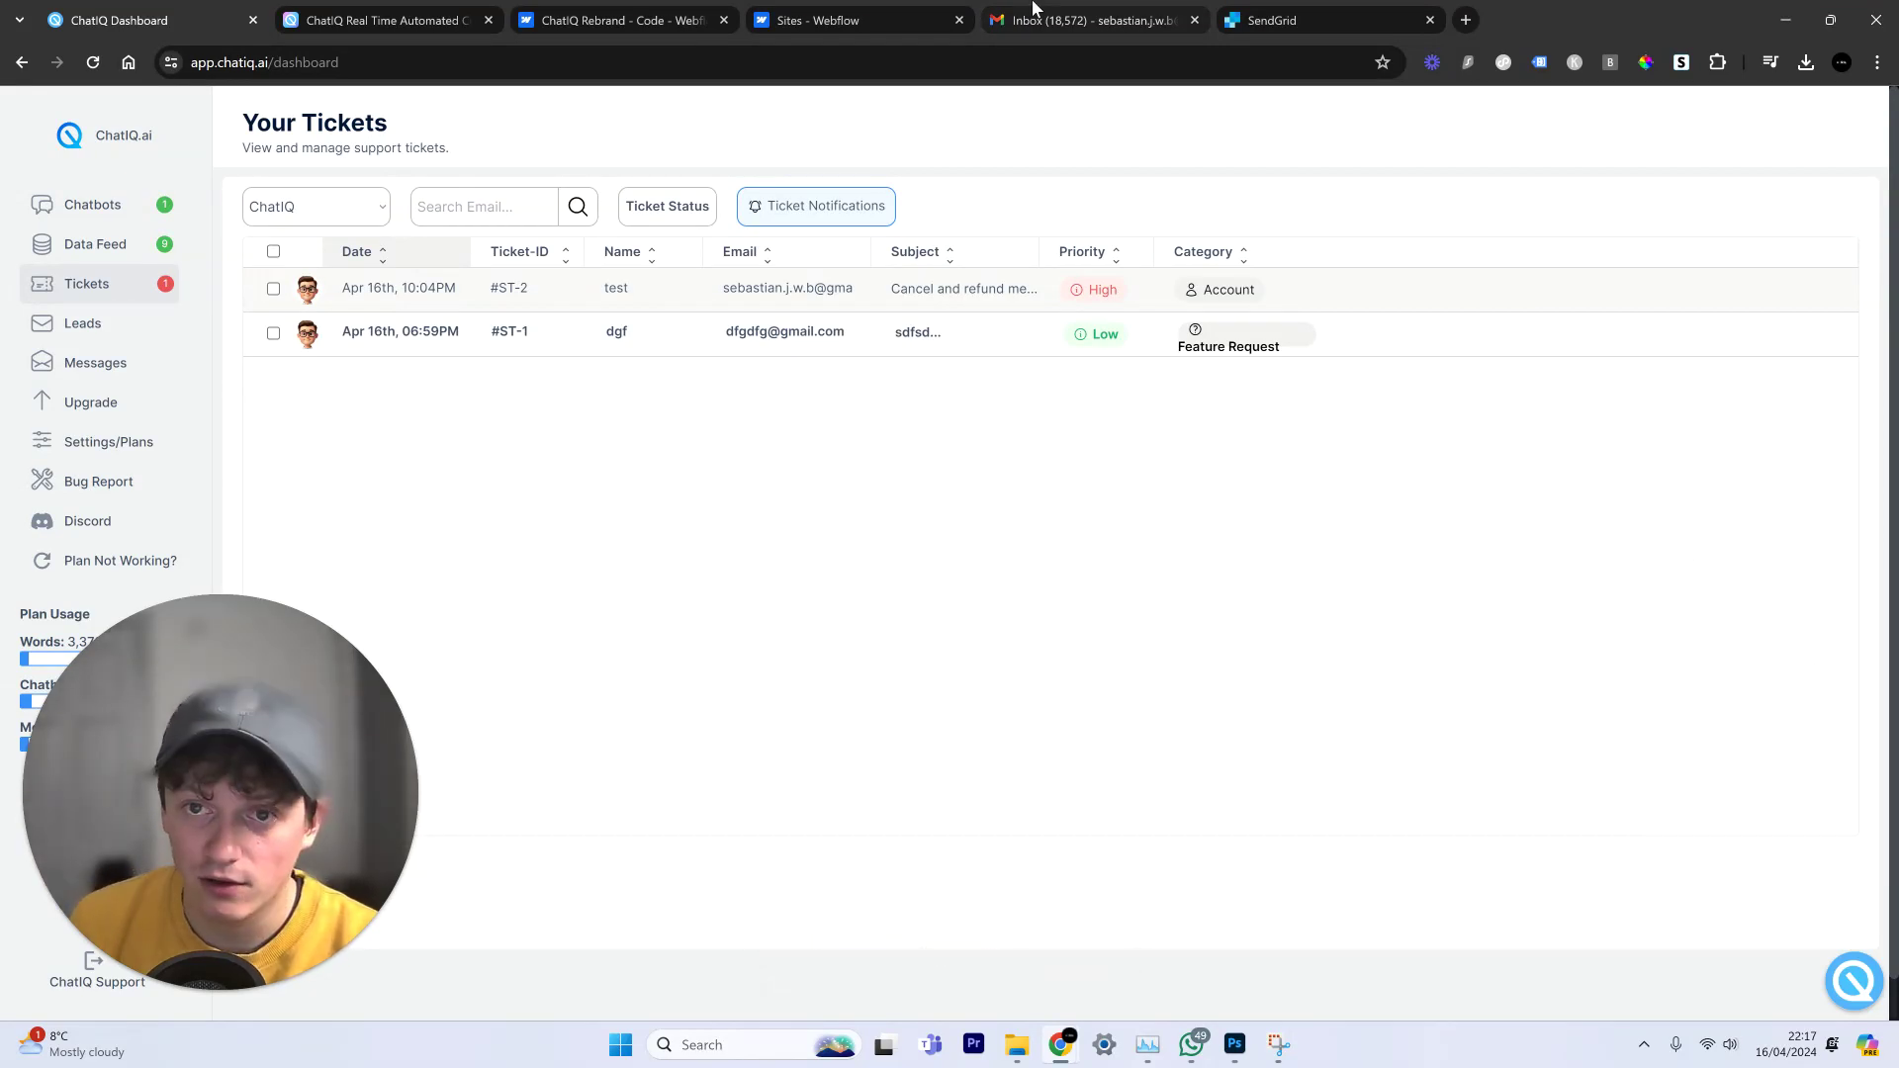
pyautogui.click(1035, 12)
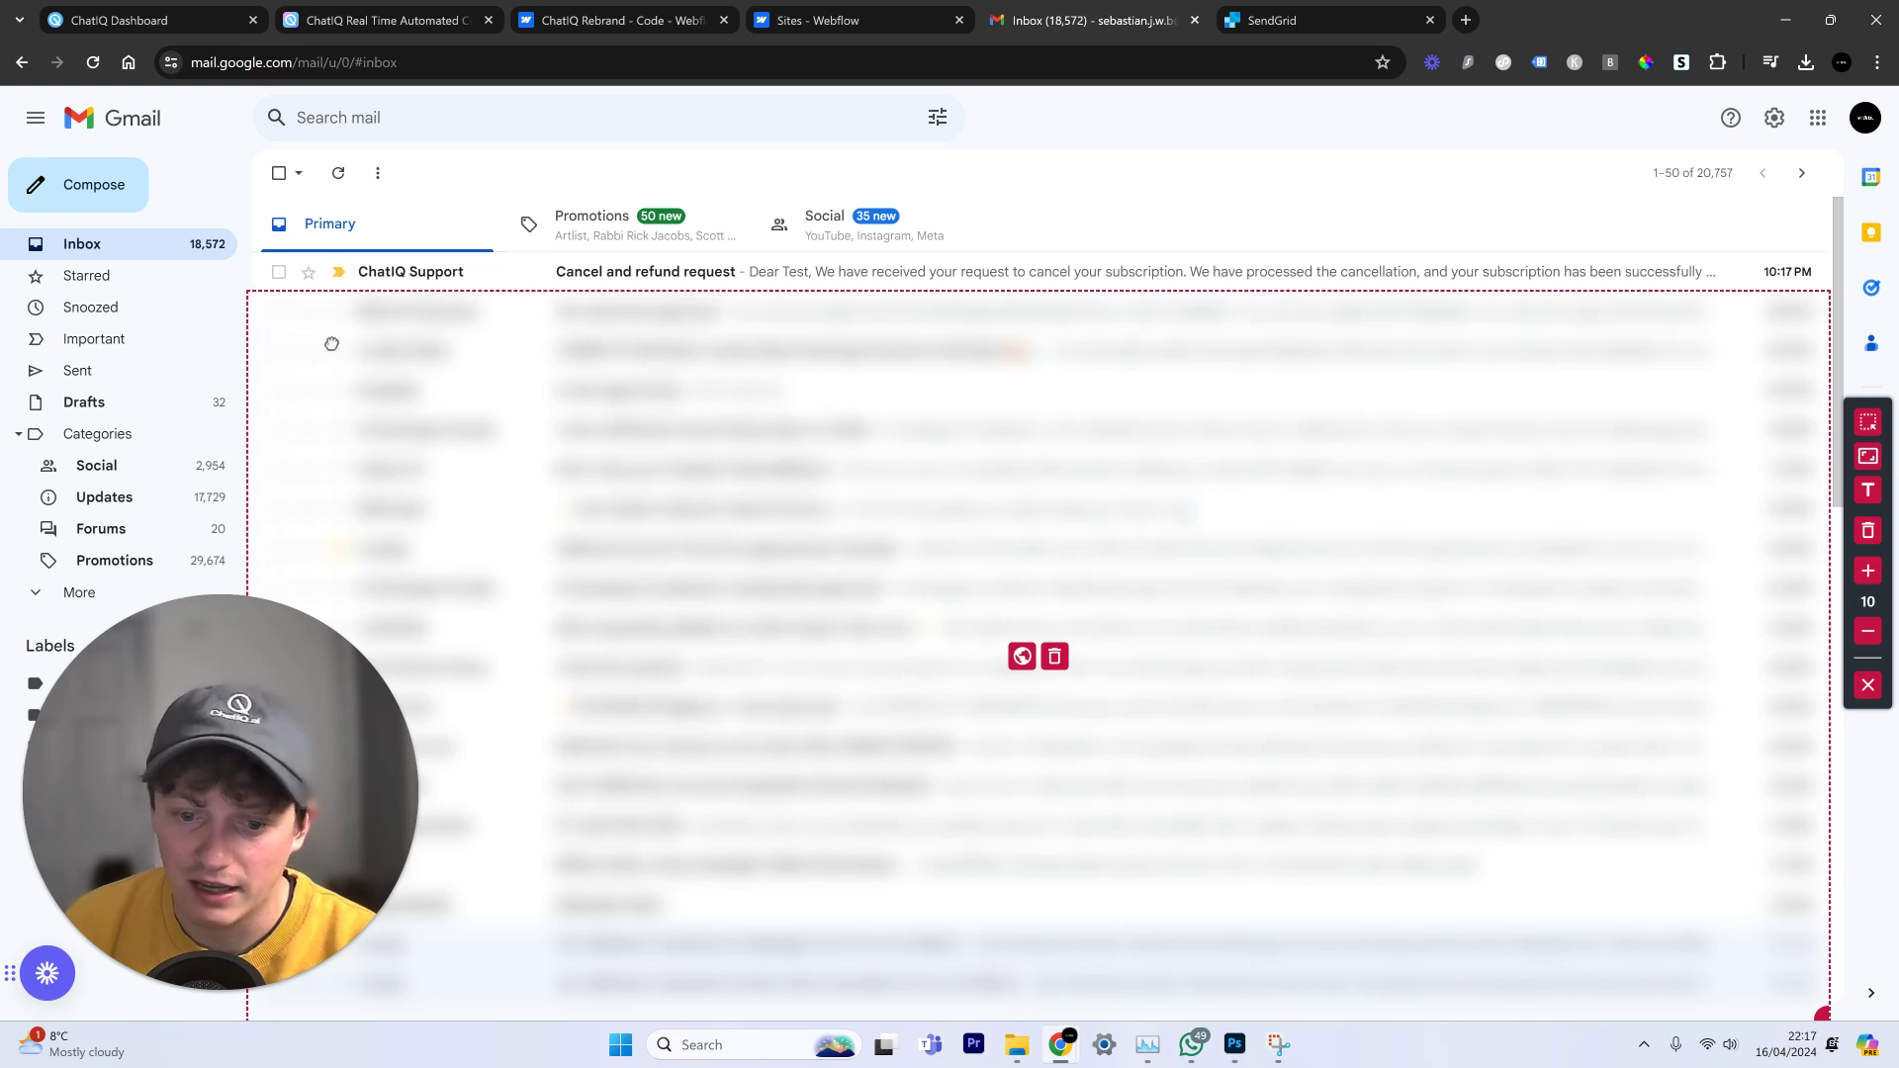
pyautogui.click(395, 272)
pyautogui.moveTo(453, 526); pyautogui.dragTo(374, 366)
pyautogui.click(374, 367)
pyautogui.click(366, 303)
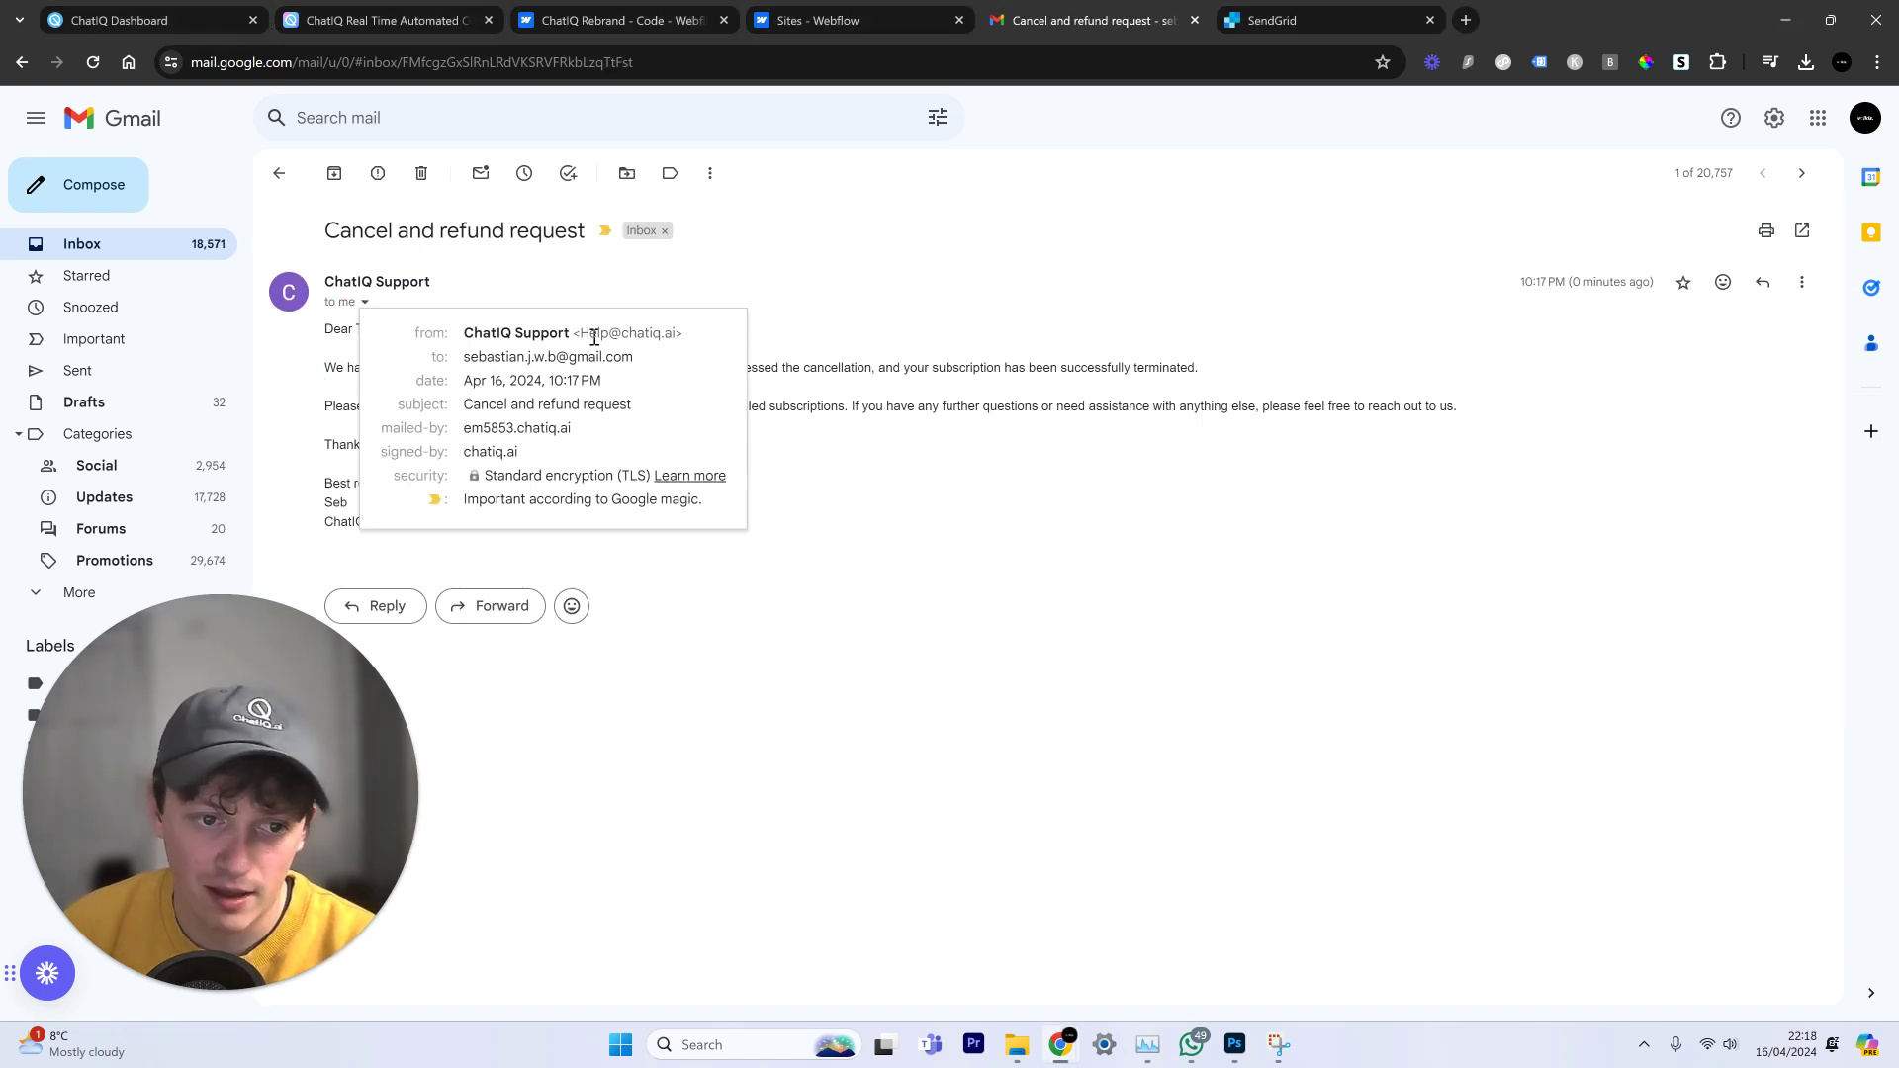
pyautogui.click(151, 12)
pyautogui.click(92, 204)
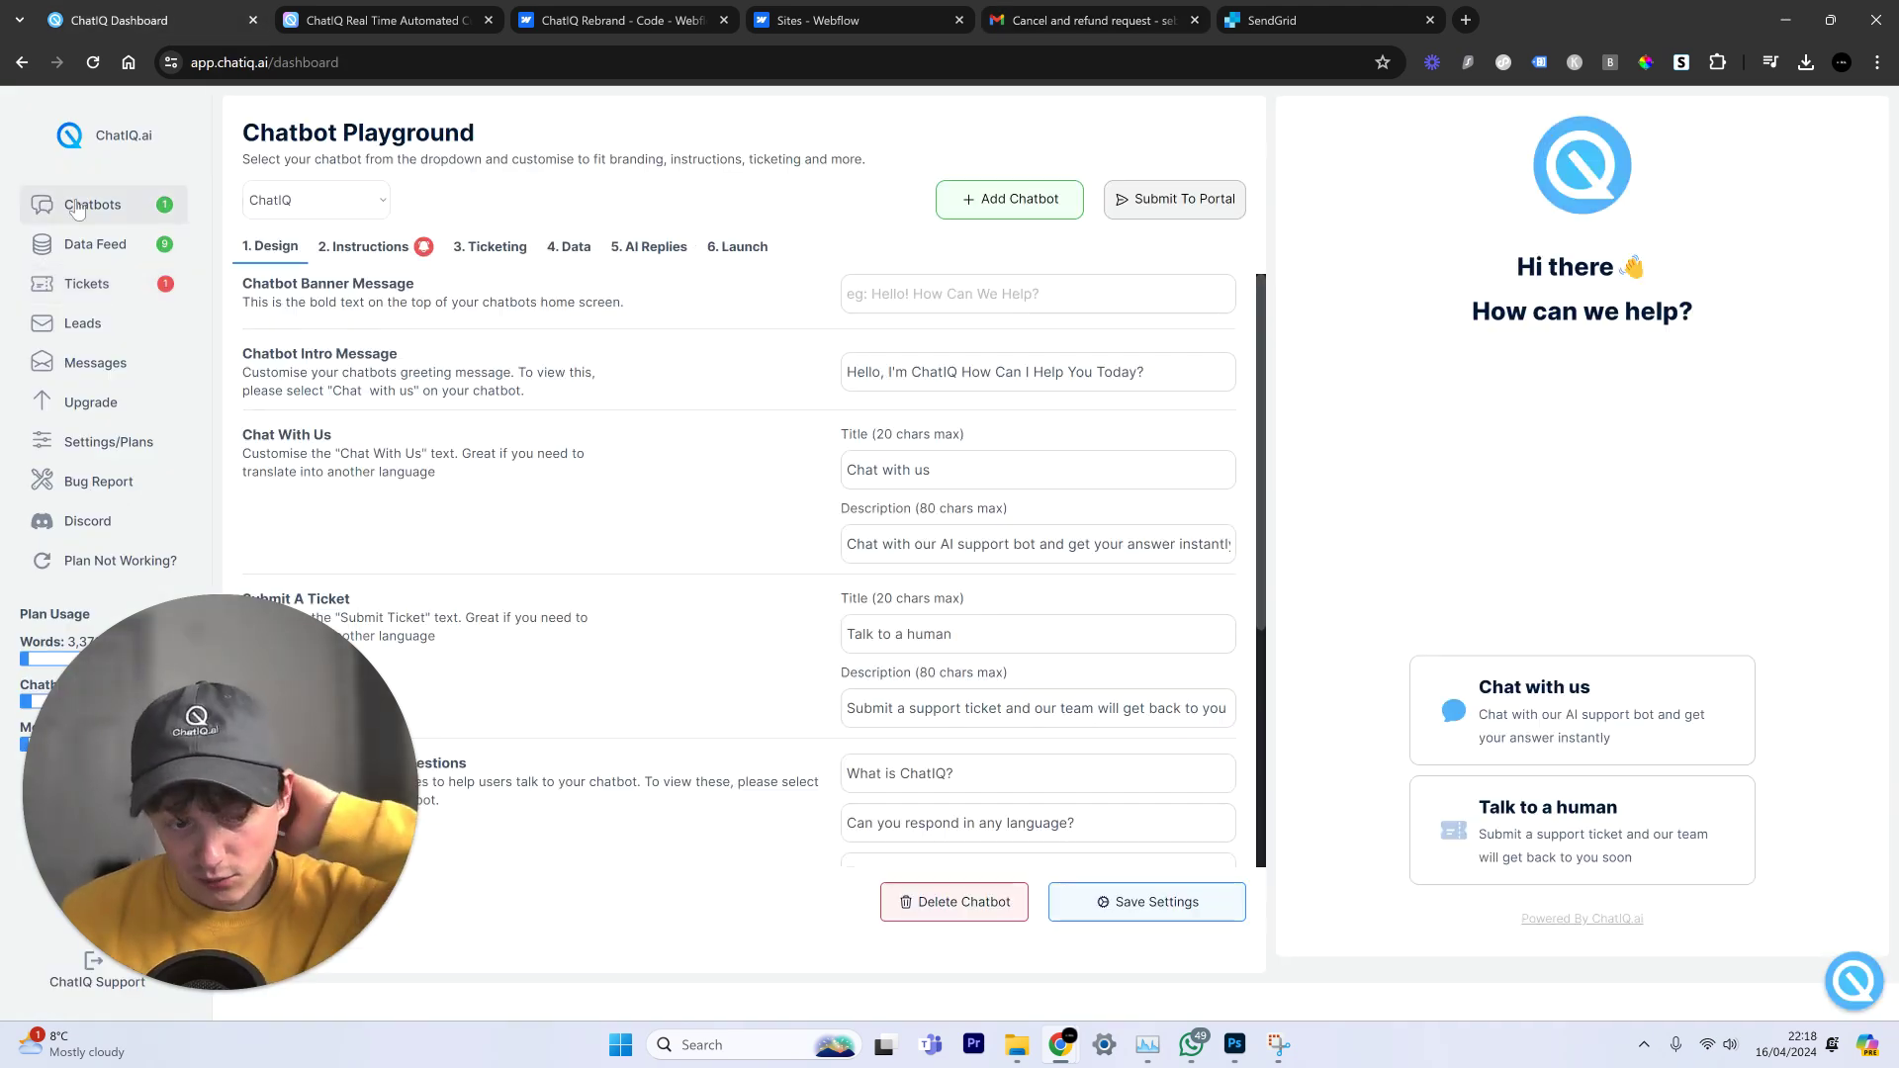